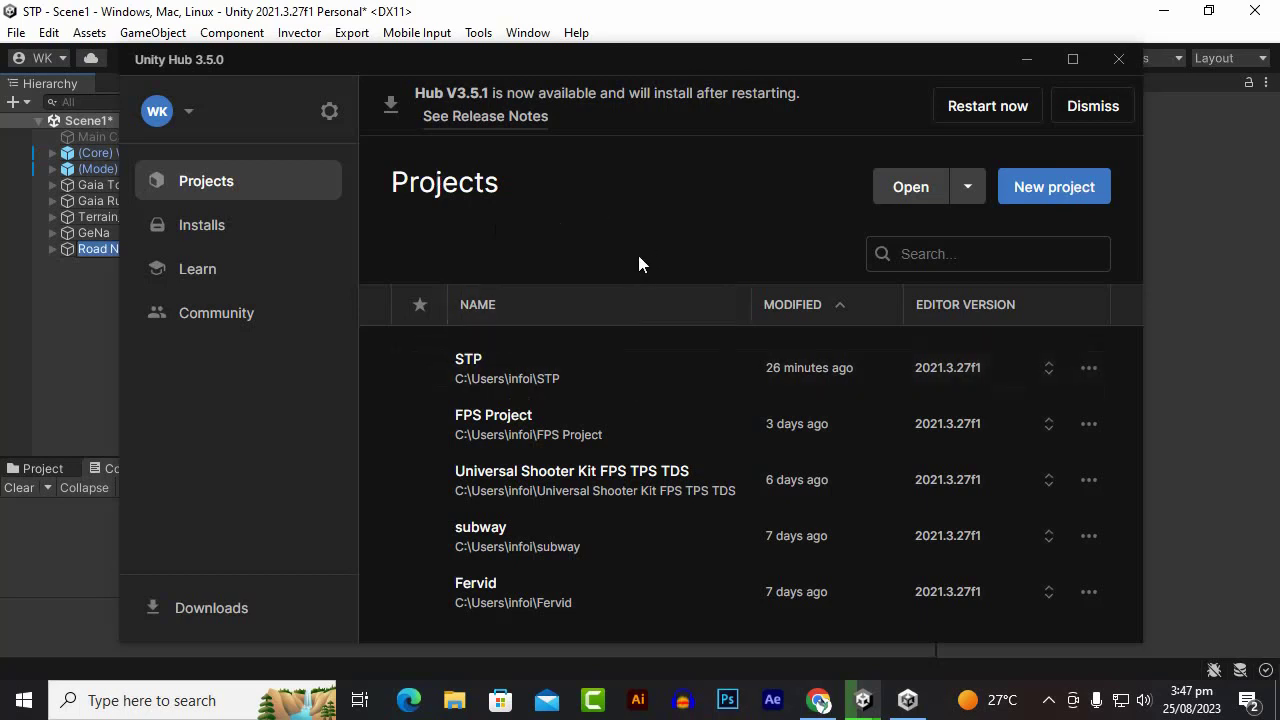
# Create a new 3D Core project named STP AND FSM with editor version 2021.3.27f1.
pyautogui.click(1066, 200)
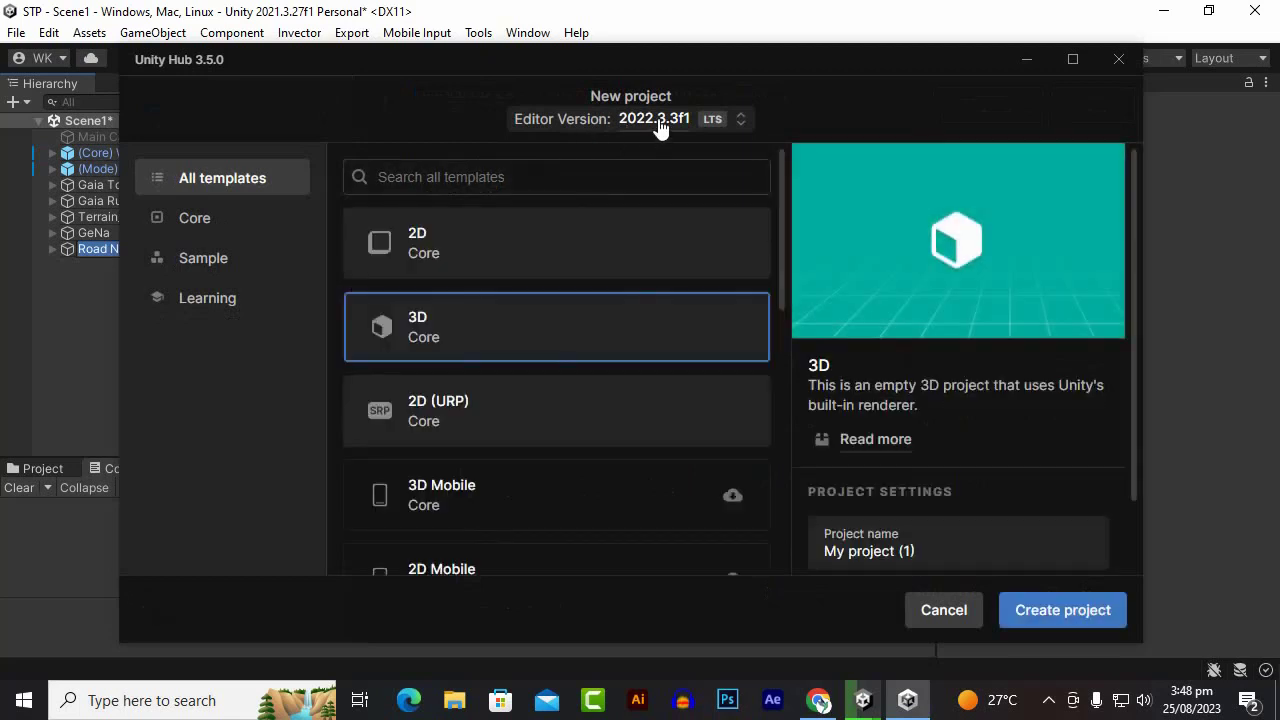
pyautogui.click(659, 128)
pyautogui.click(543, 287)
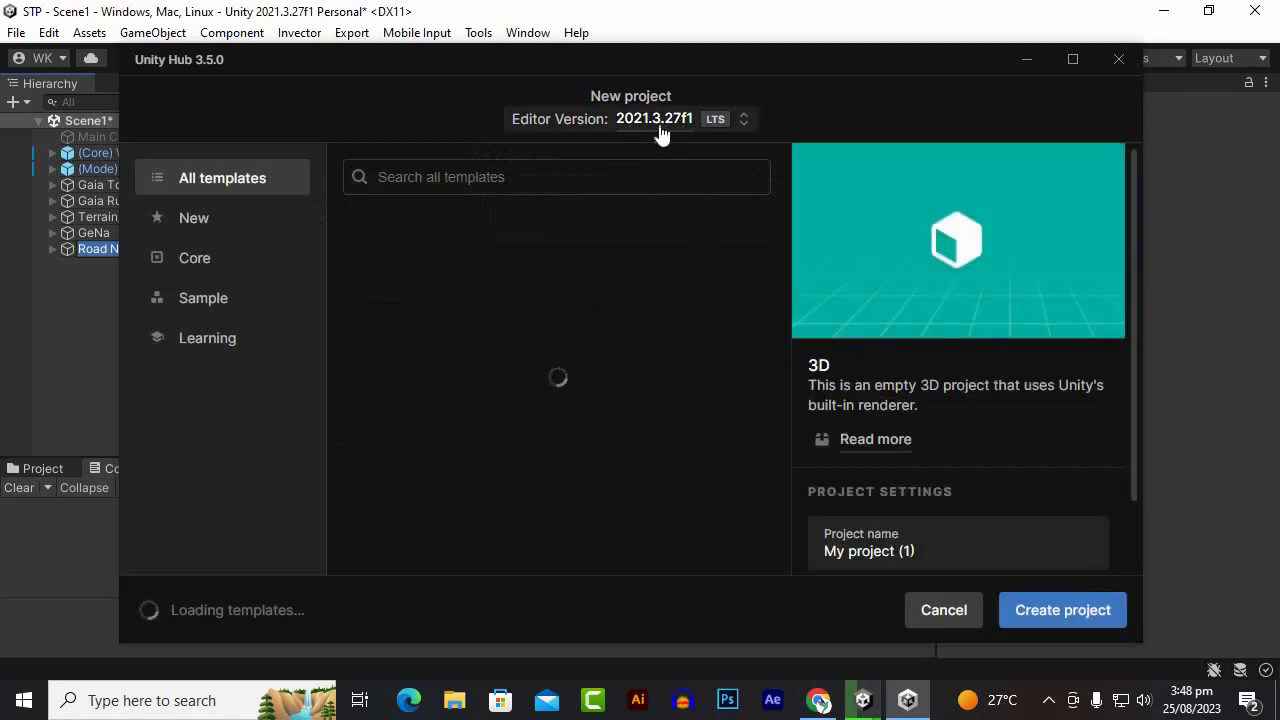
pyautogui.click(931, 551)
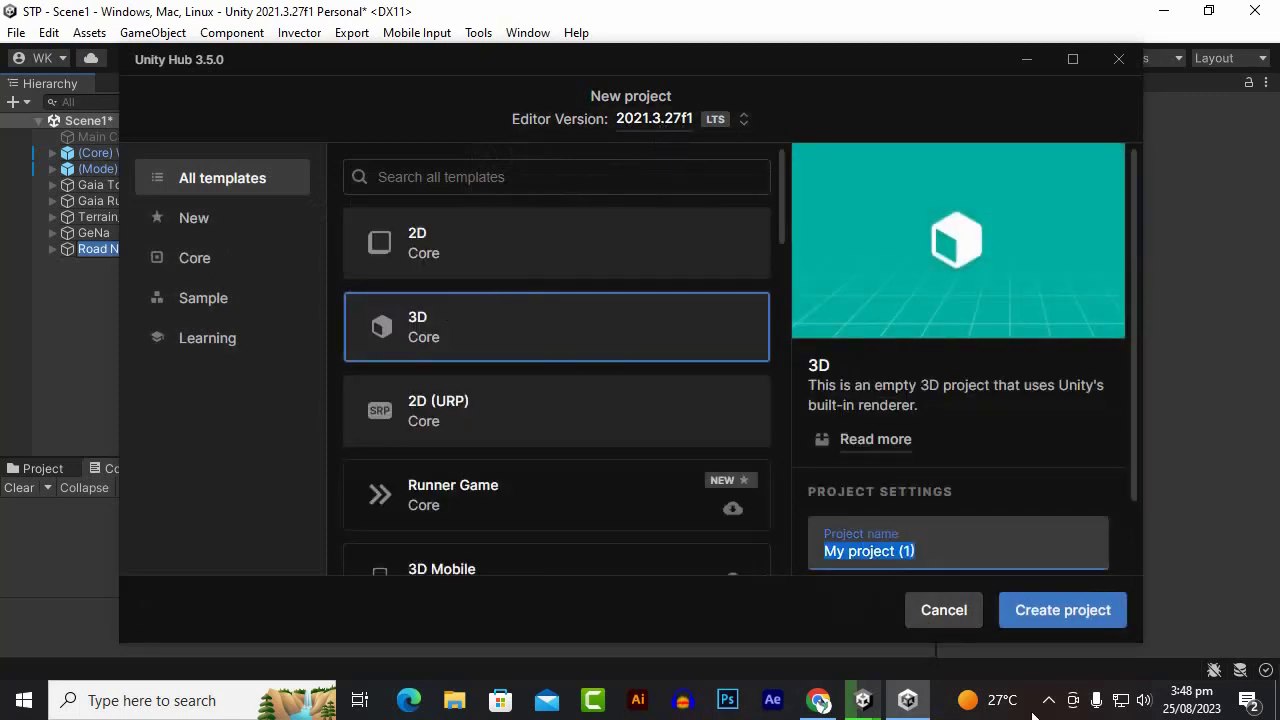
pyautogui.write('ST')
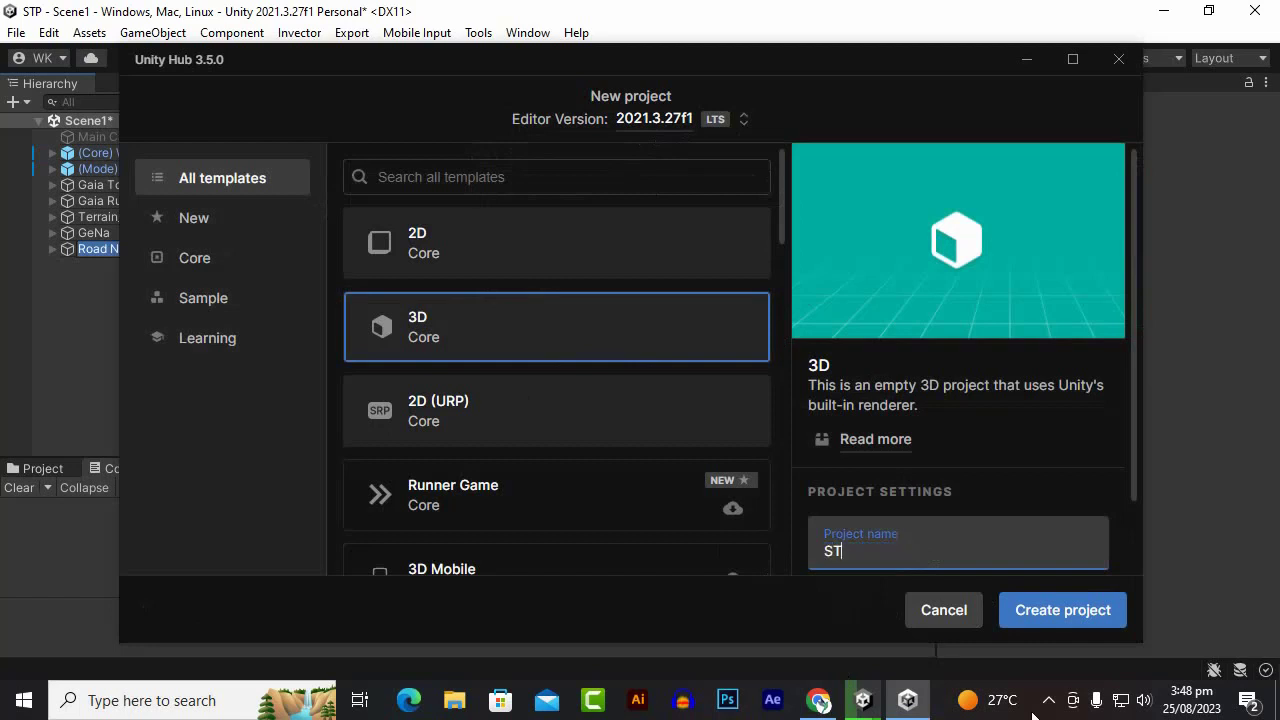
pyautogui.write('P AND FSM')
pyautogui.click(1022, 628)
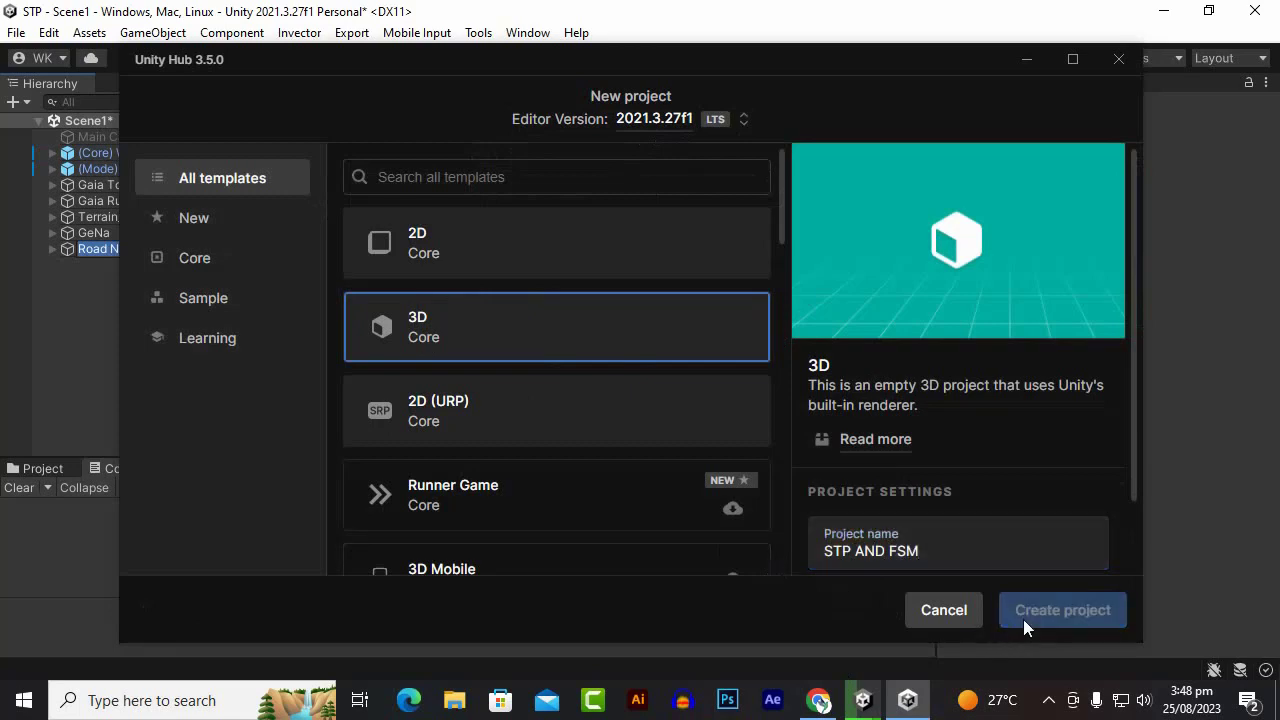
pyautogui.click(1048, 702)
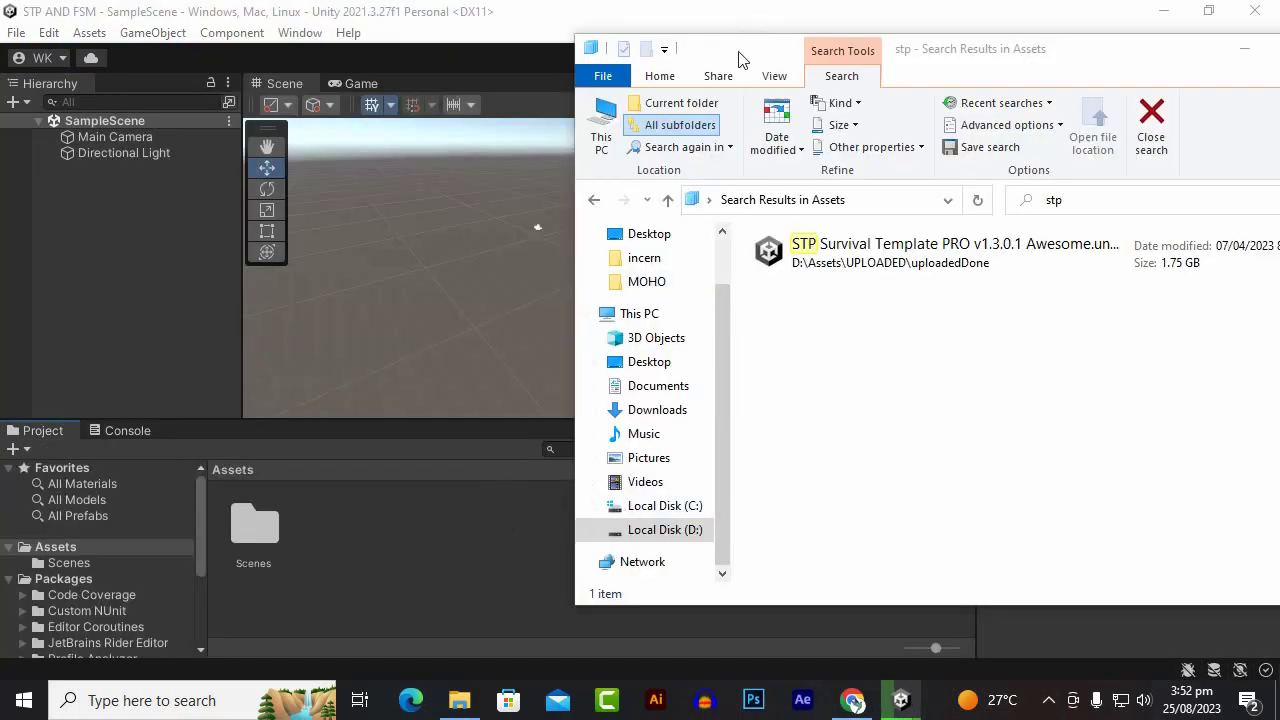
# Bring the STP Survival Template PRO v1.3.0.1 Awesome package from File Explorer into the project's Assets folder.
pyautogui.moveTo(740, 60); pyautogui.dragTo(638, 160)
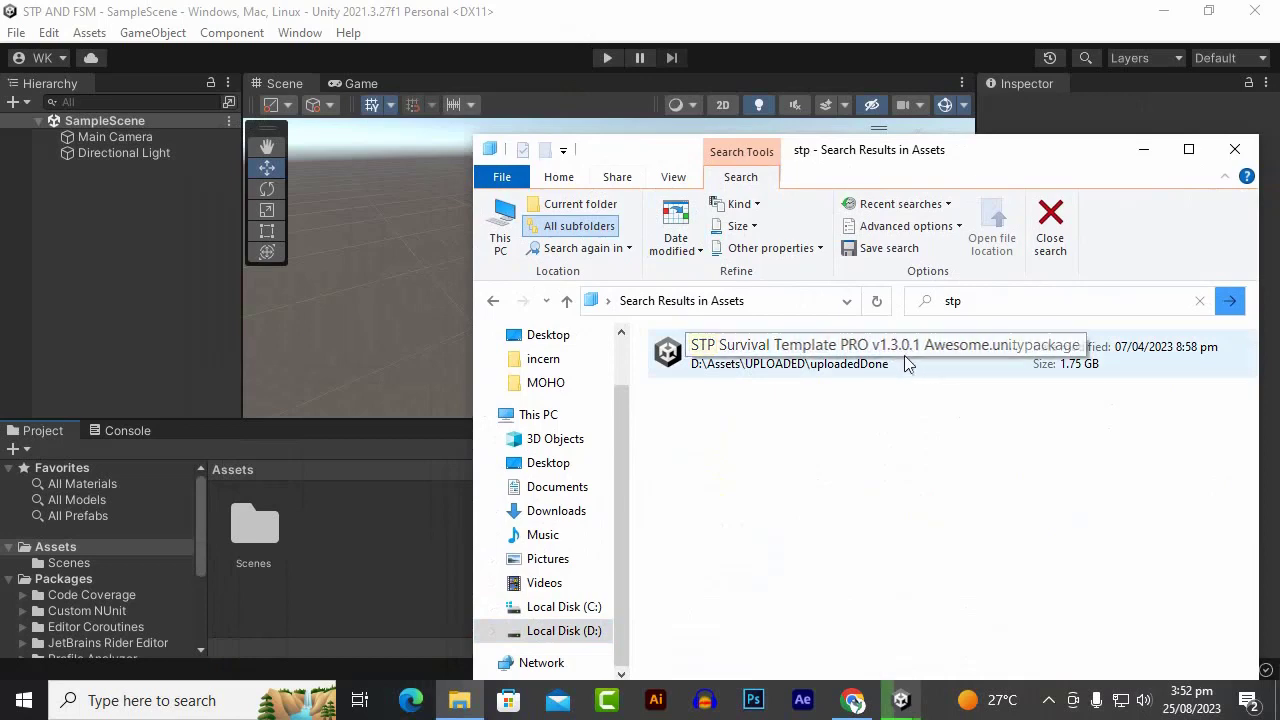
pyautogui.moveTo(860, 160); pyautogui.dragTo(883, 122)
pyautogui.click(800, 322)
pyautogui.moveTo(650, 330); pyautogui.dragTo(327, 557)
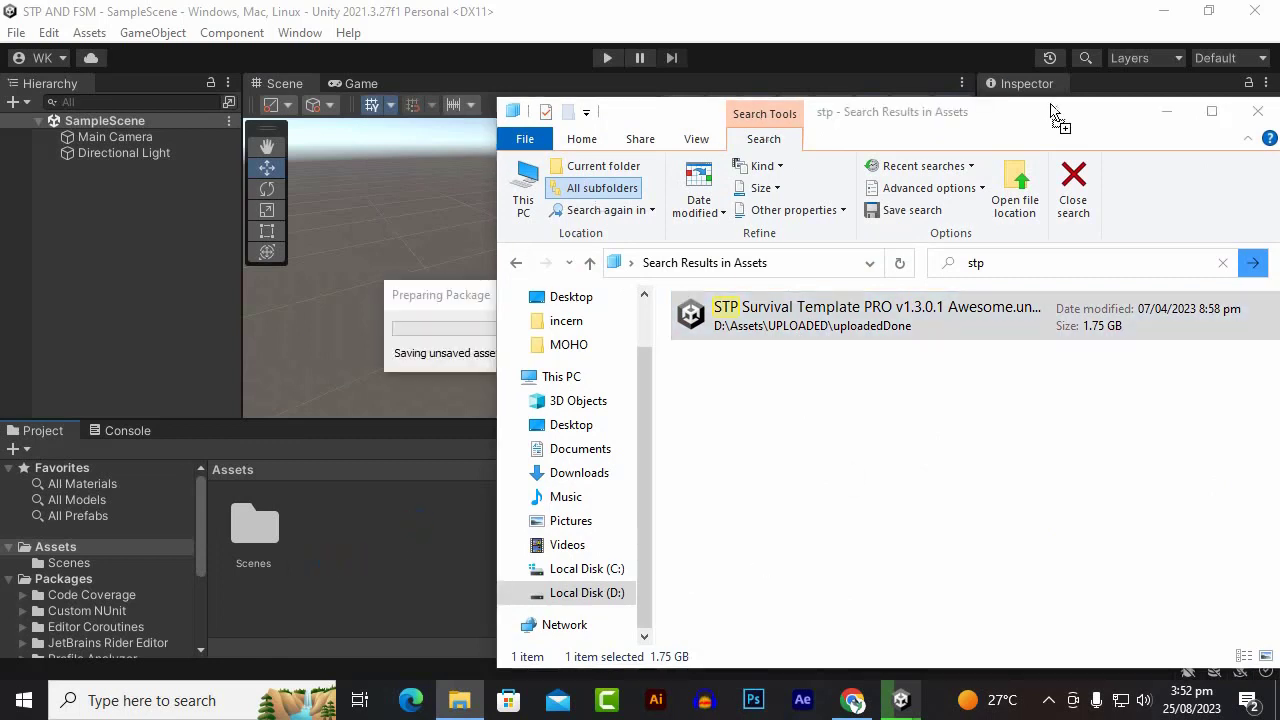
pyautogui.click(441, 298)
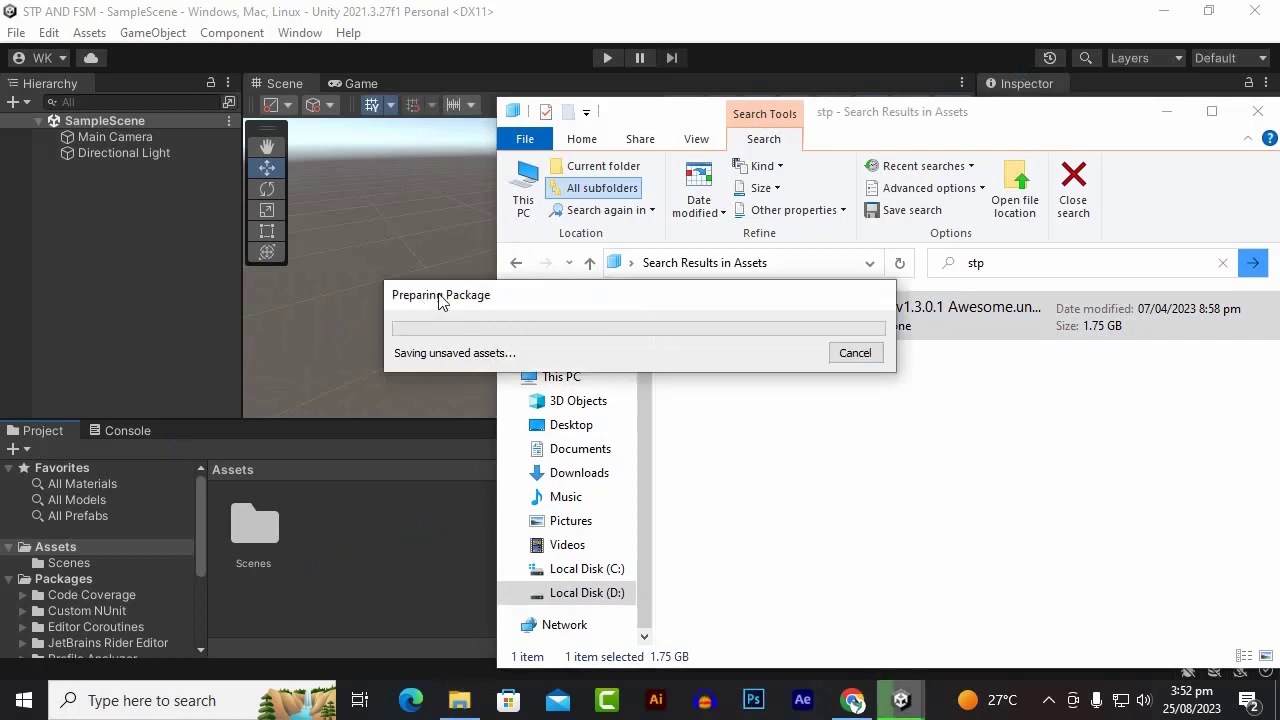
pyautogui.click(1048, 700)
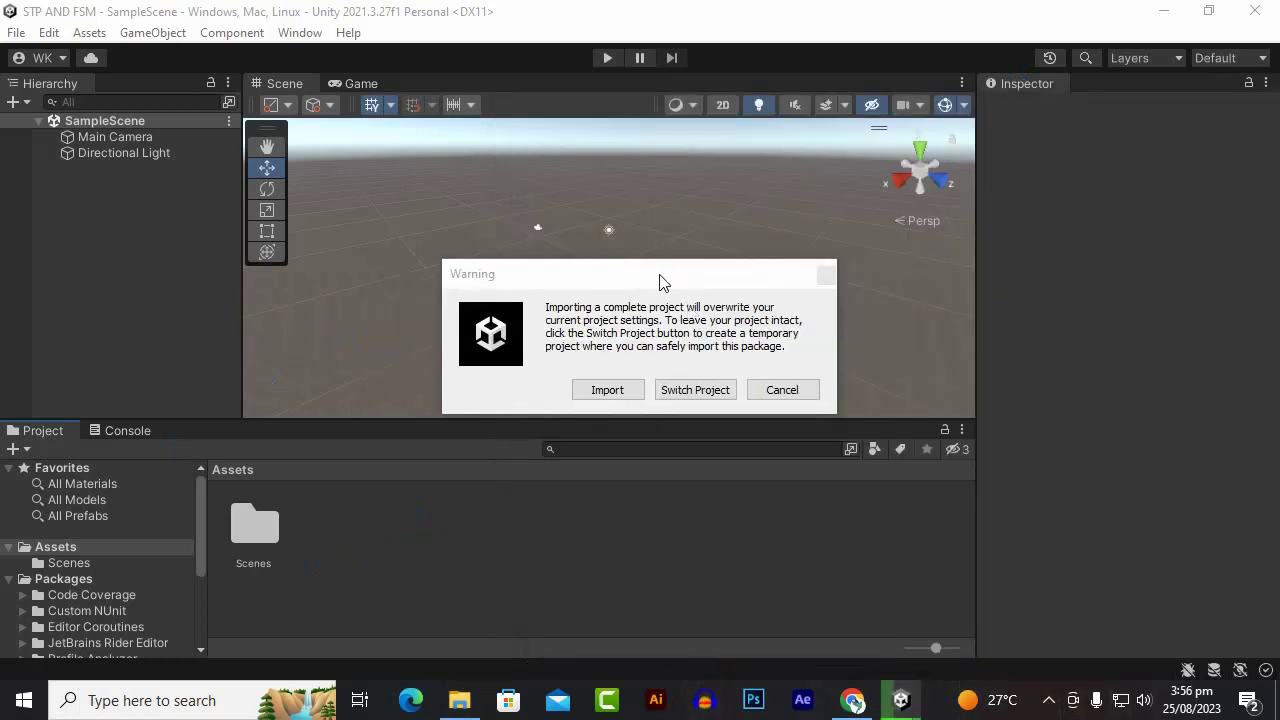
# Accept importing the complete project over the current settings and install or upgrade the package's Package Manager dependencies.
pyautogui.moveTo(659, 282); pyautogui.dragTo(624, 270)
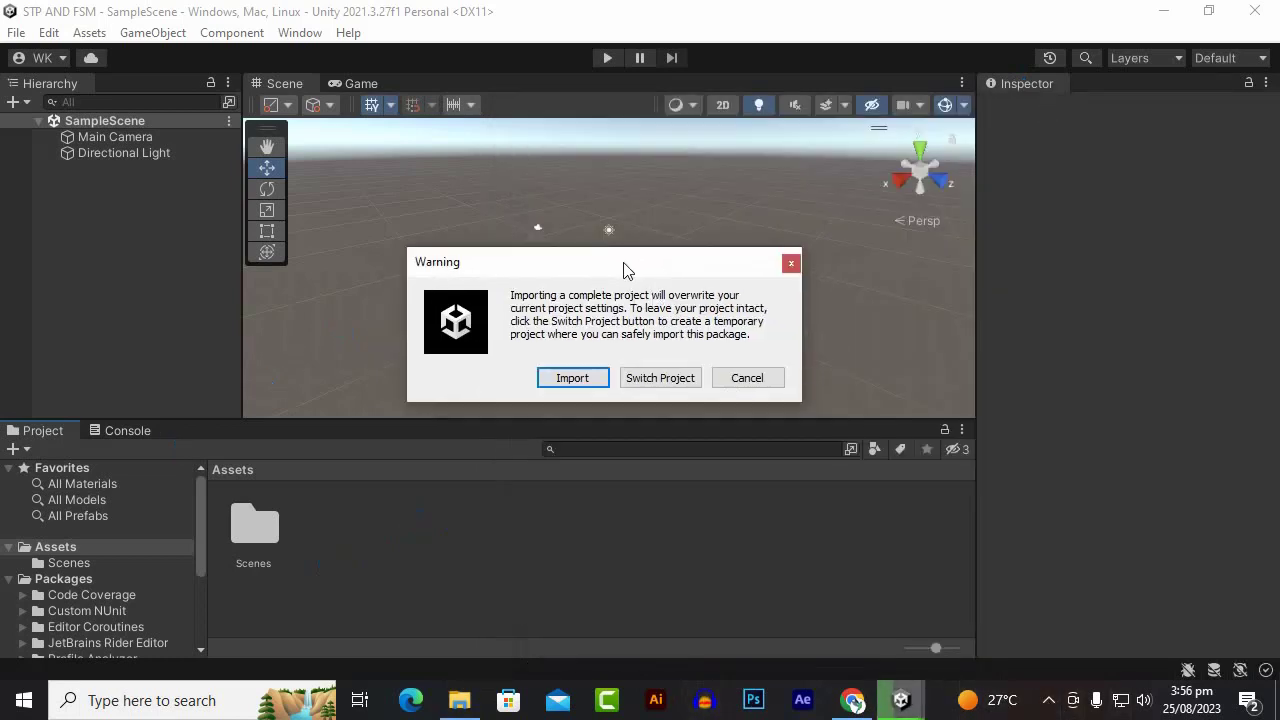
pyautogui.click(581, 382)
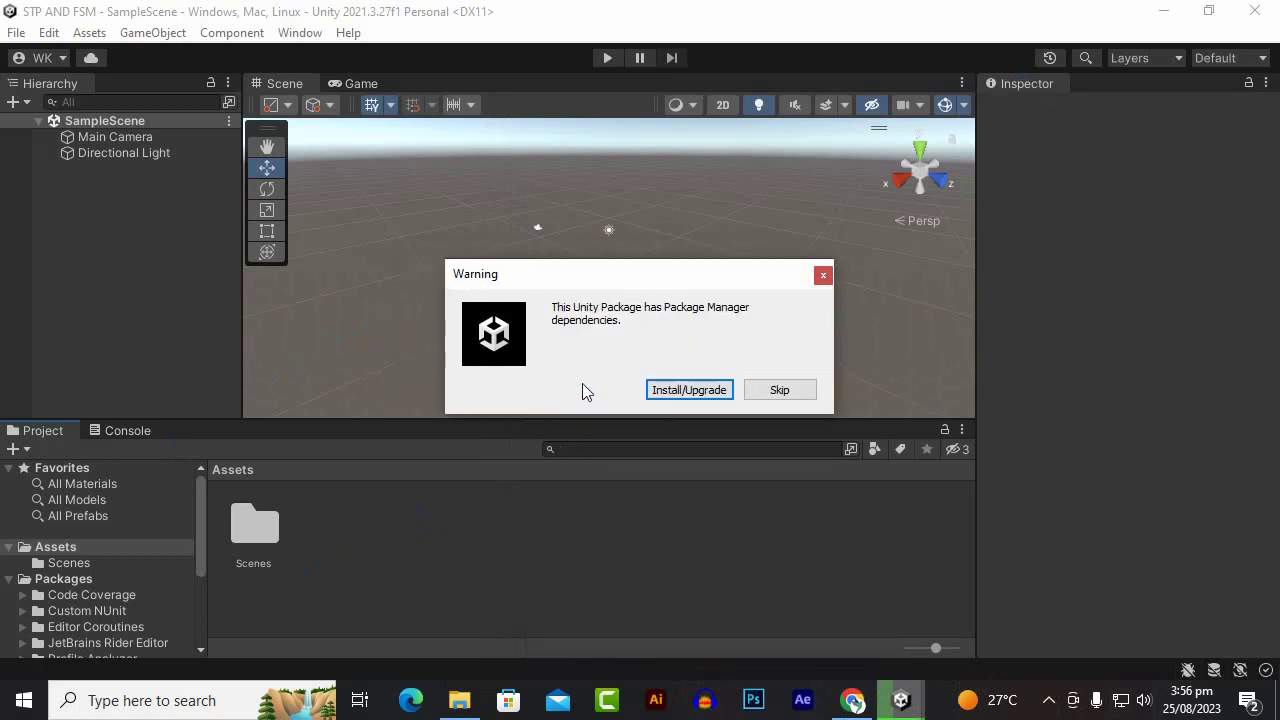
pyautogui.click(666, 394)
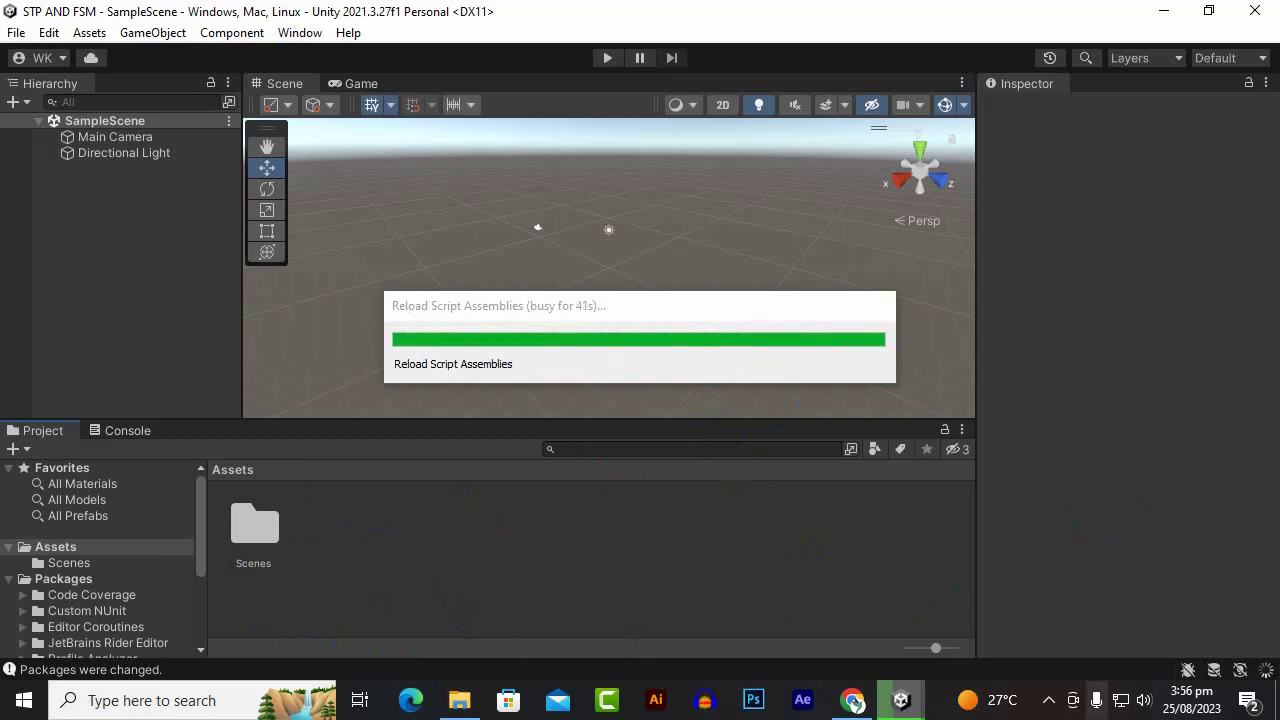
pyautogui.click(1048, 700)
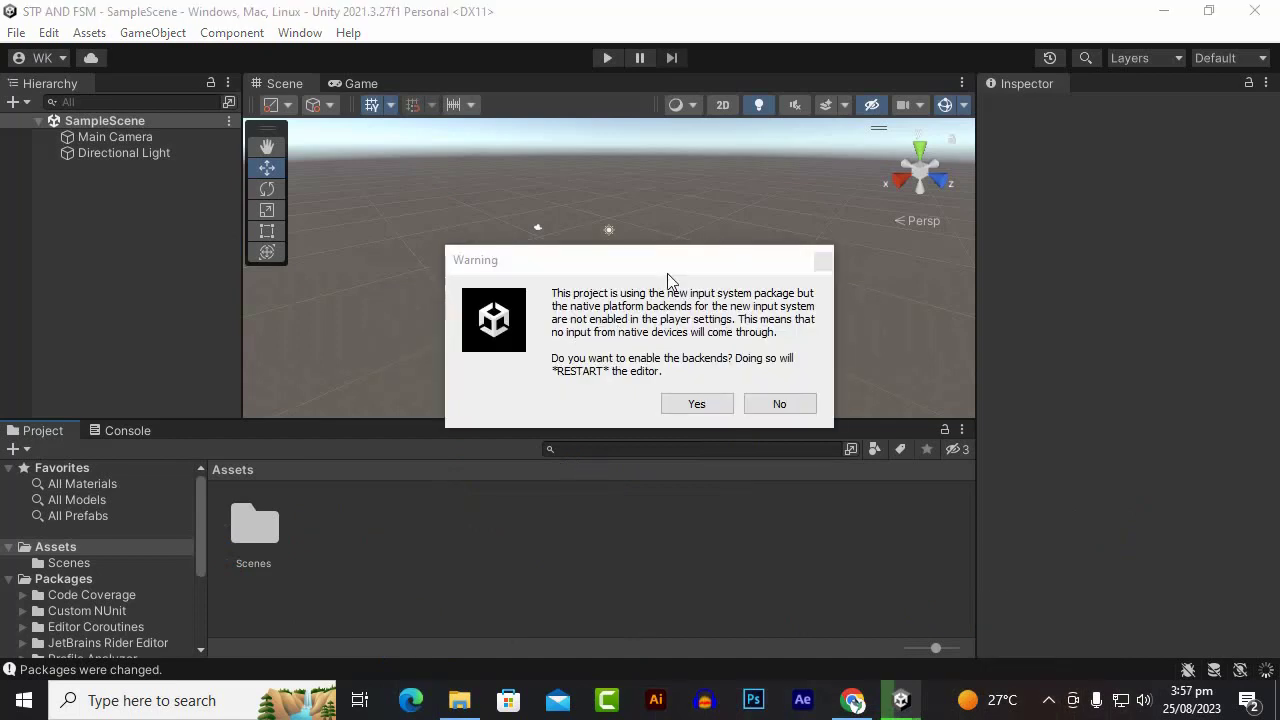
# Enable the native platform backends for the new input system and let the editor restart.
pyautogui.moveTo(672, 272); pyautogui.dragTo(647, 274)
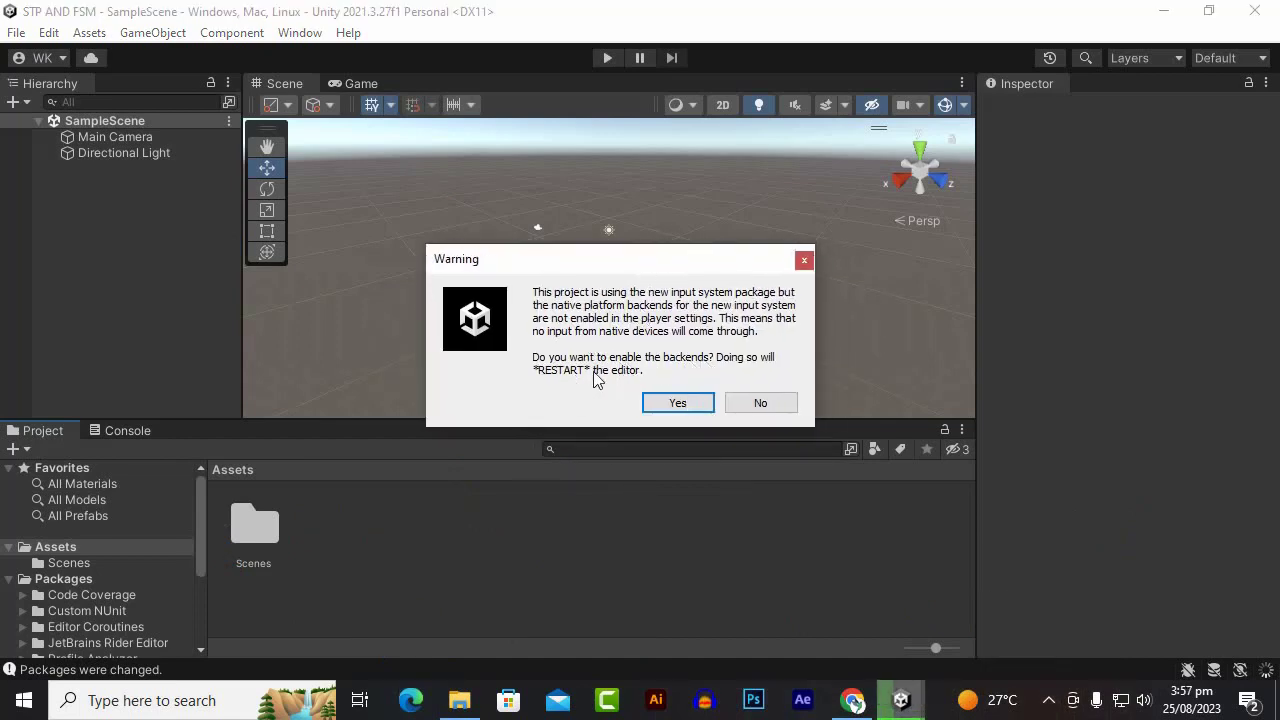
pyautogui.click(672, 402)
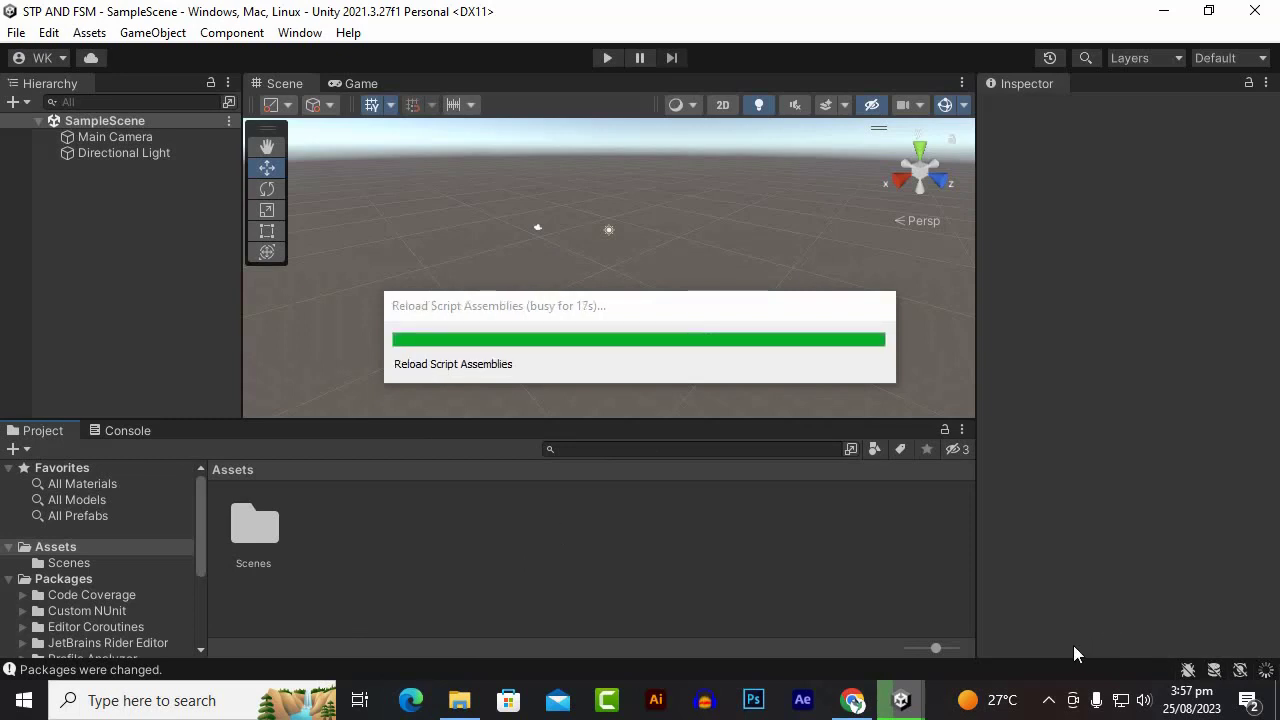
pyautogui.click(1052, 702)
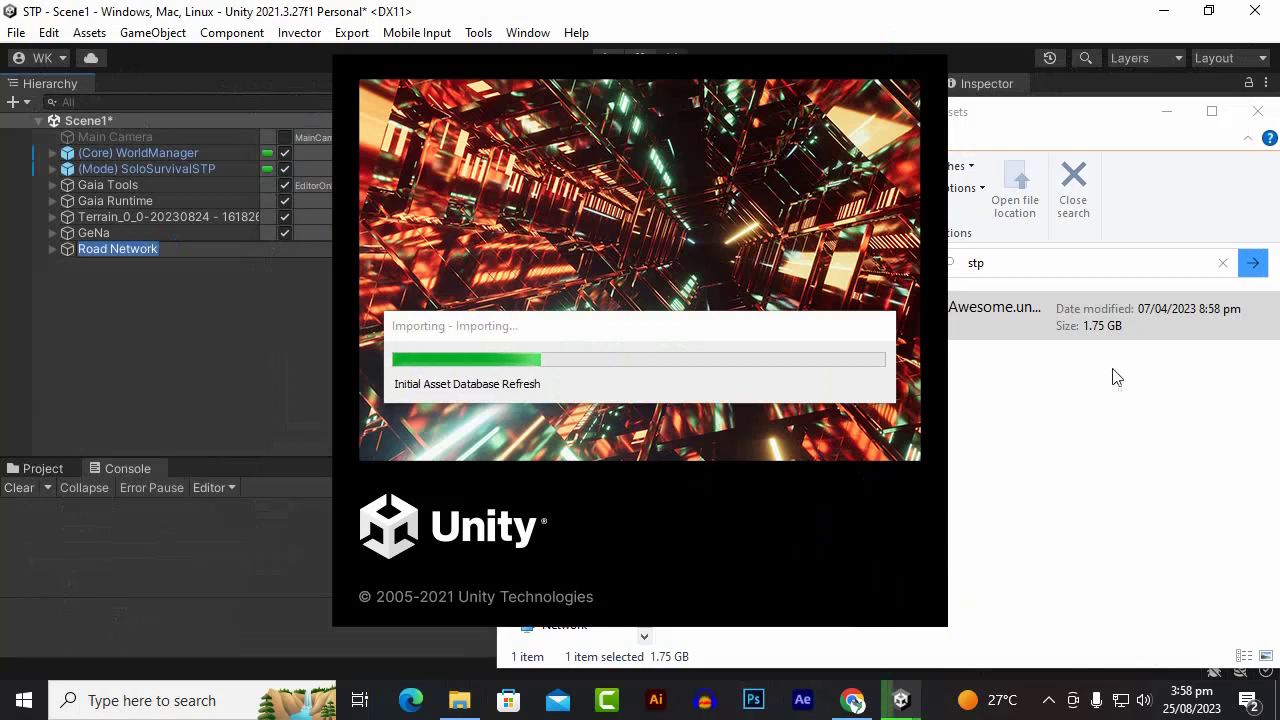
pyautogui.click(1049, 702)
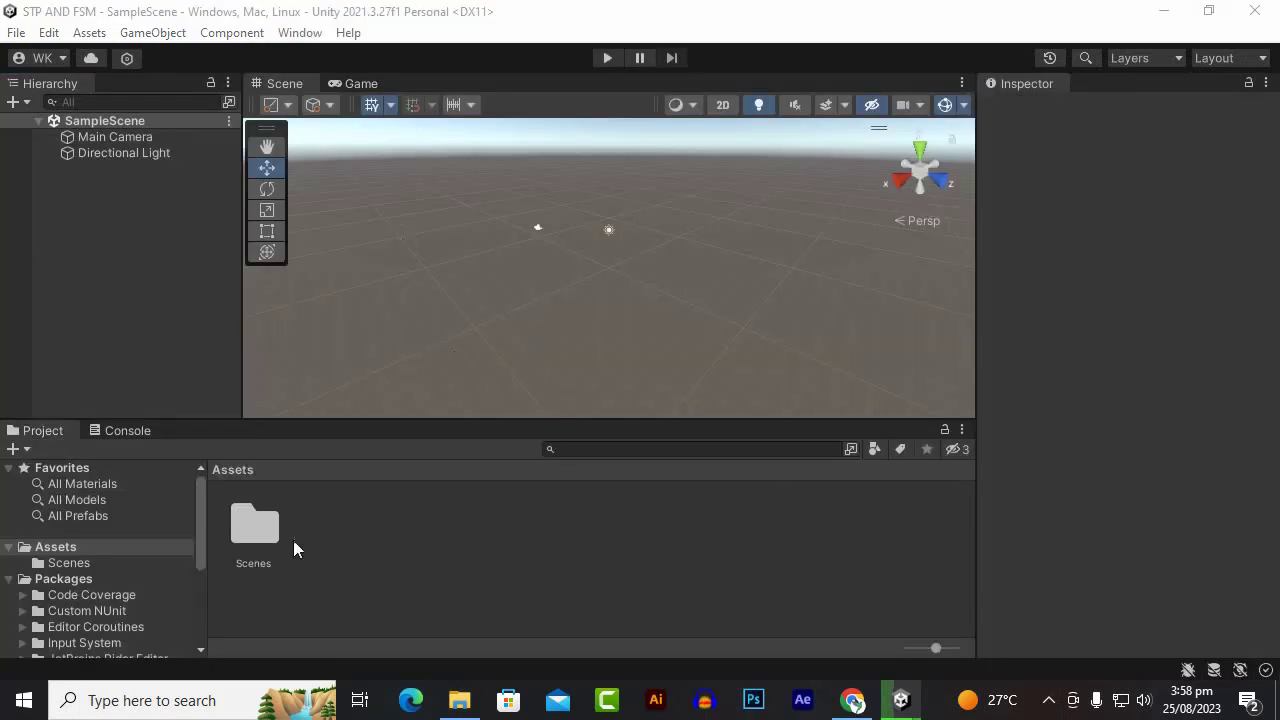
# Add the STP Survival Template PRO package from File Explorer to the Assets folder again after the editor restart.
pyautogui.click(460, 700)
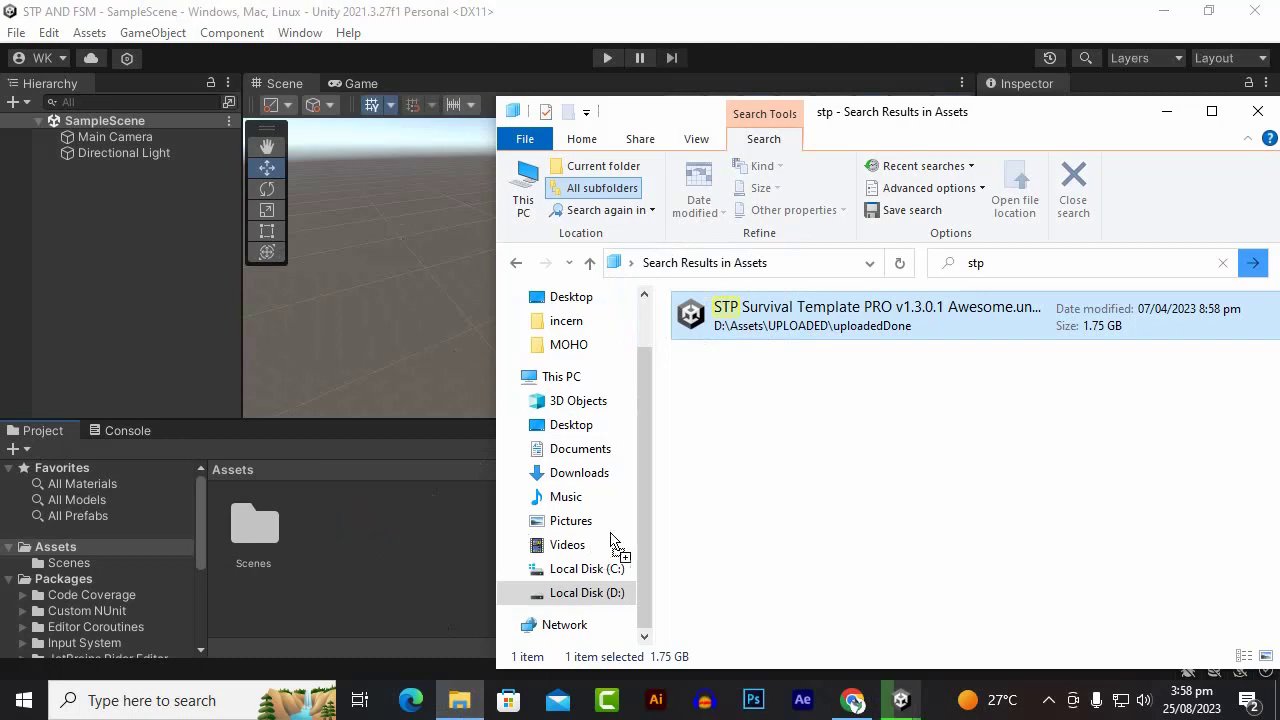
pyautogui.click(855, 702)
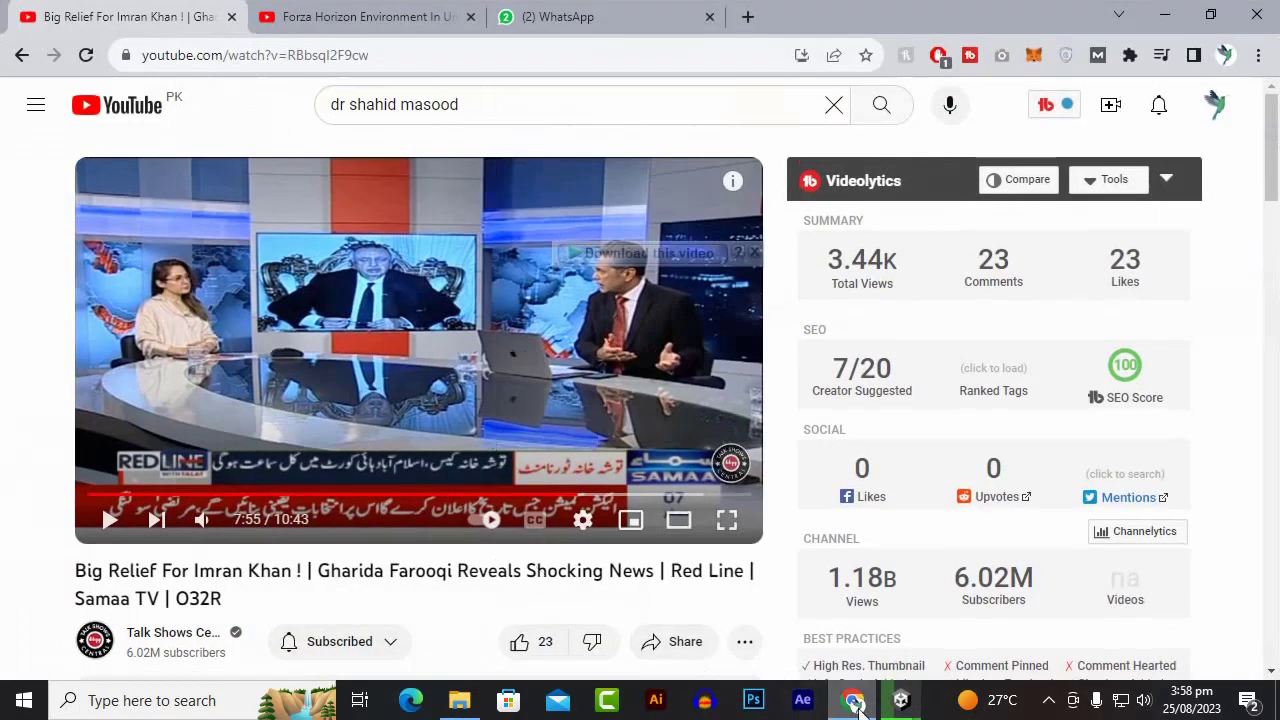
pyautogui.hotkey('alt', 'Tab')
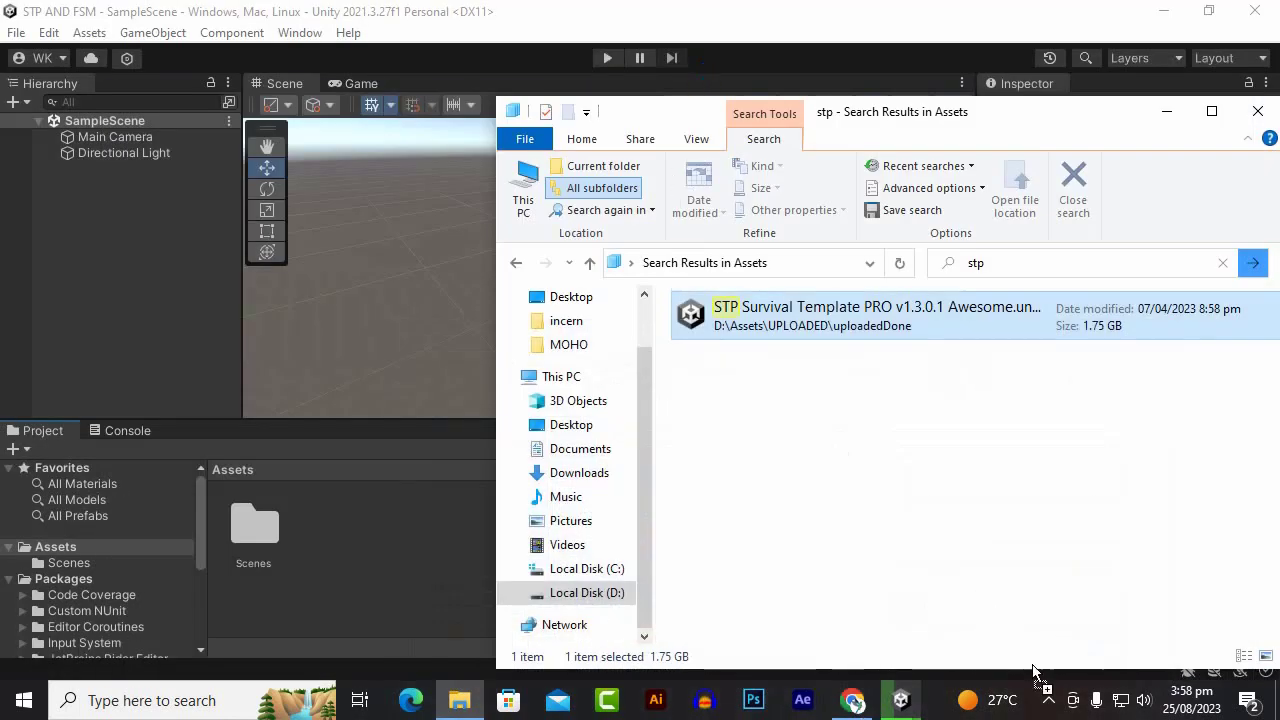
pyautogui.click(1048, 700)
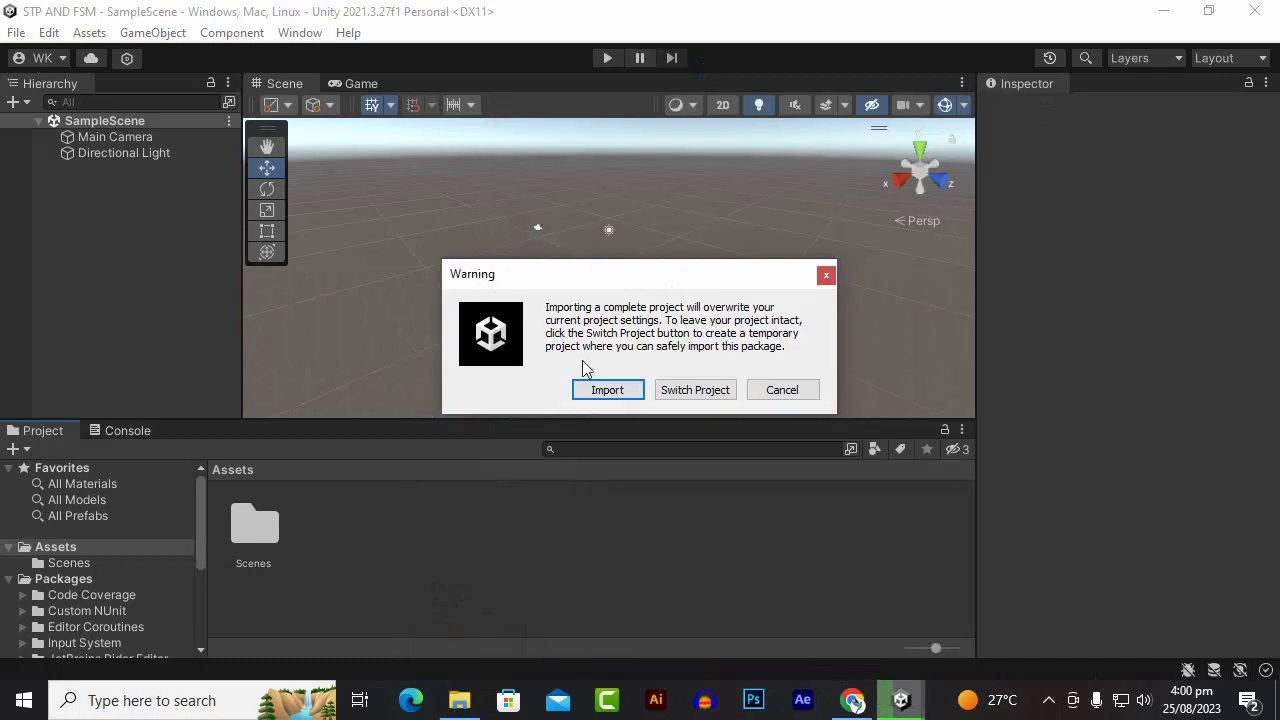
# Import all files of the STP Survival Template PRO package, accepting the settings overwrite and the dependency install/upgrade.
pyautogui.click(603, 392)
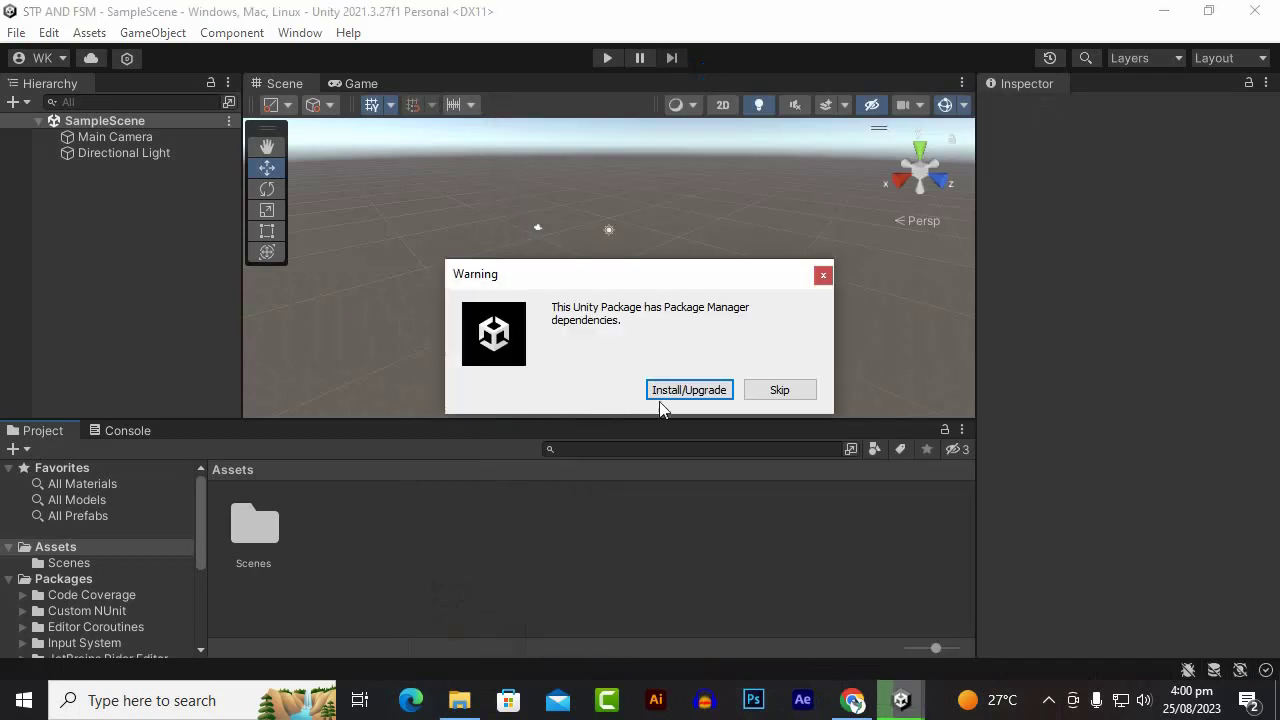
pyautogui.click(703, 393)
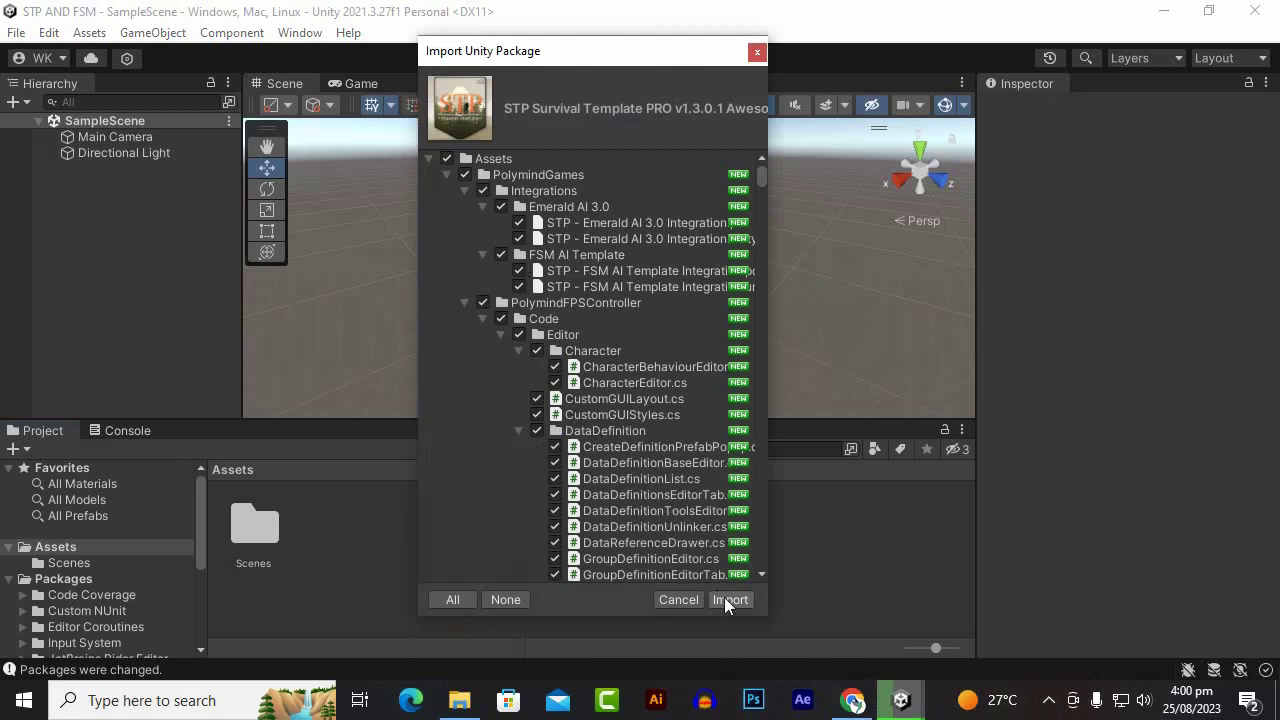
pyautogui.click(728, 600)
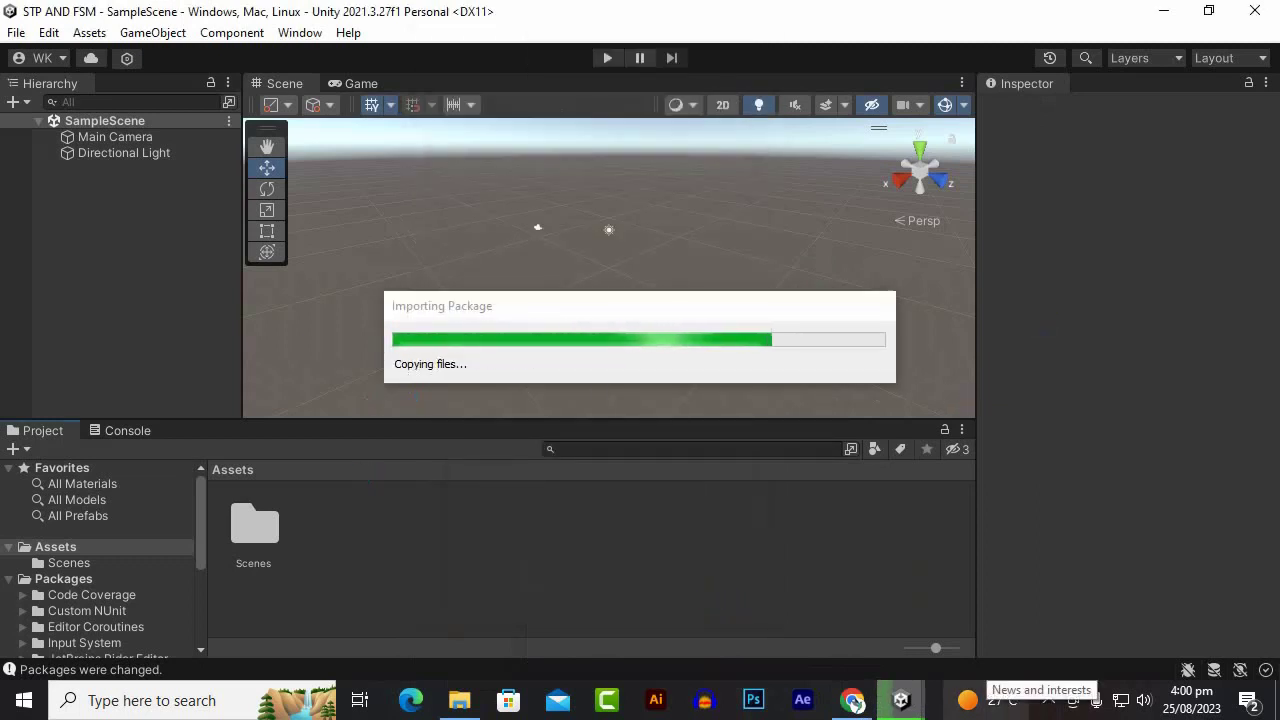
pyautogui.click(1048, 701)
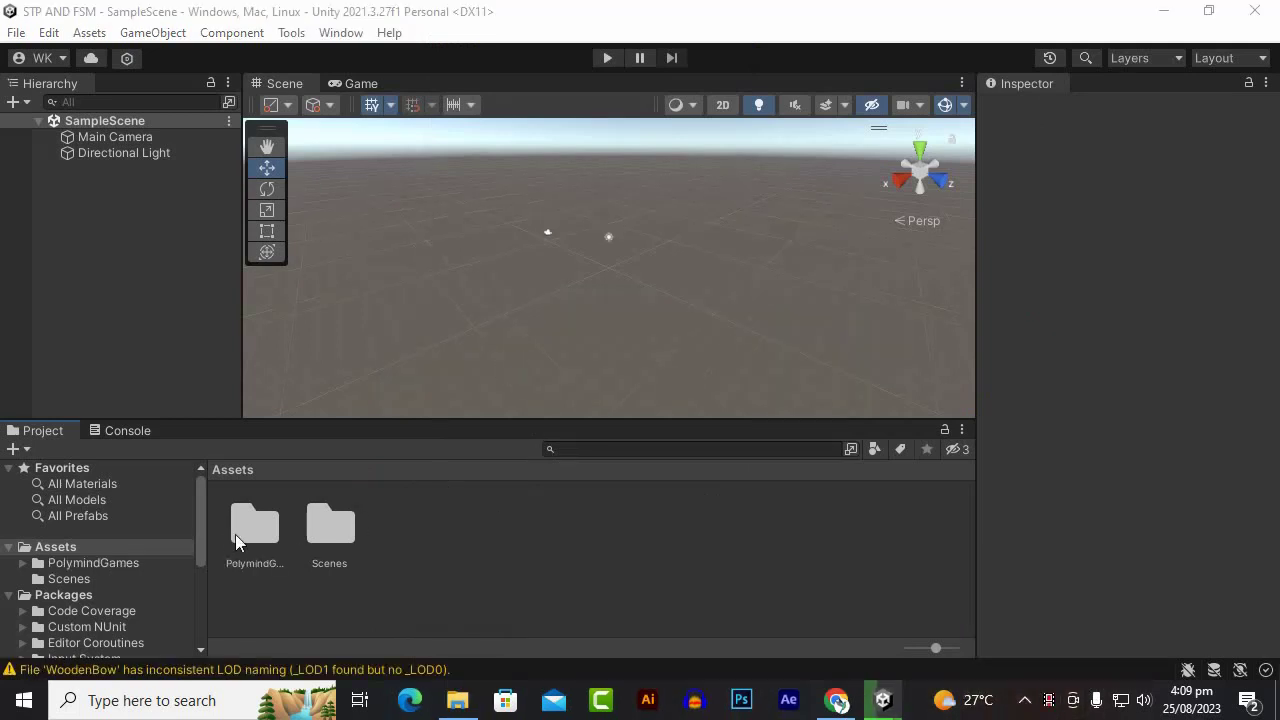
# Open the _Scenes folder under PolymindGames/SurvivalTemplatePro/Samples/Demo in the project assets.
pyautogui.doubleClick(228, 533)
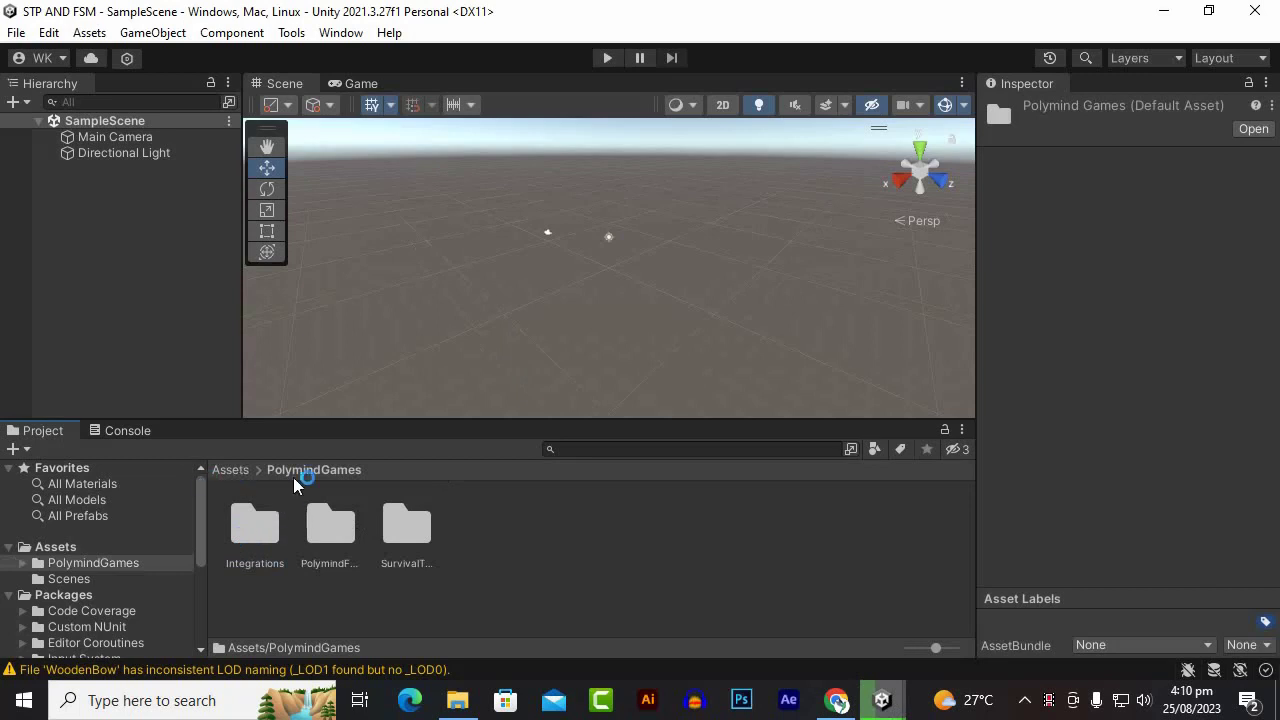
pyautogui.click(416, 522)
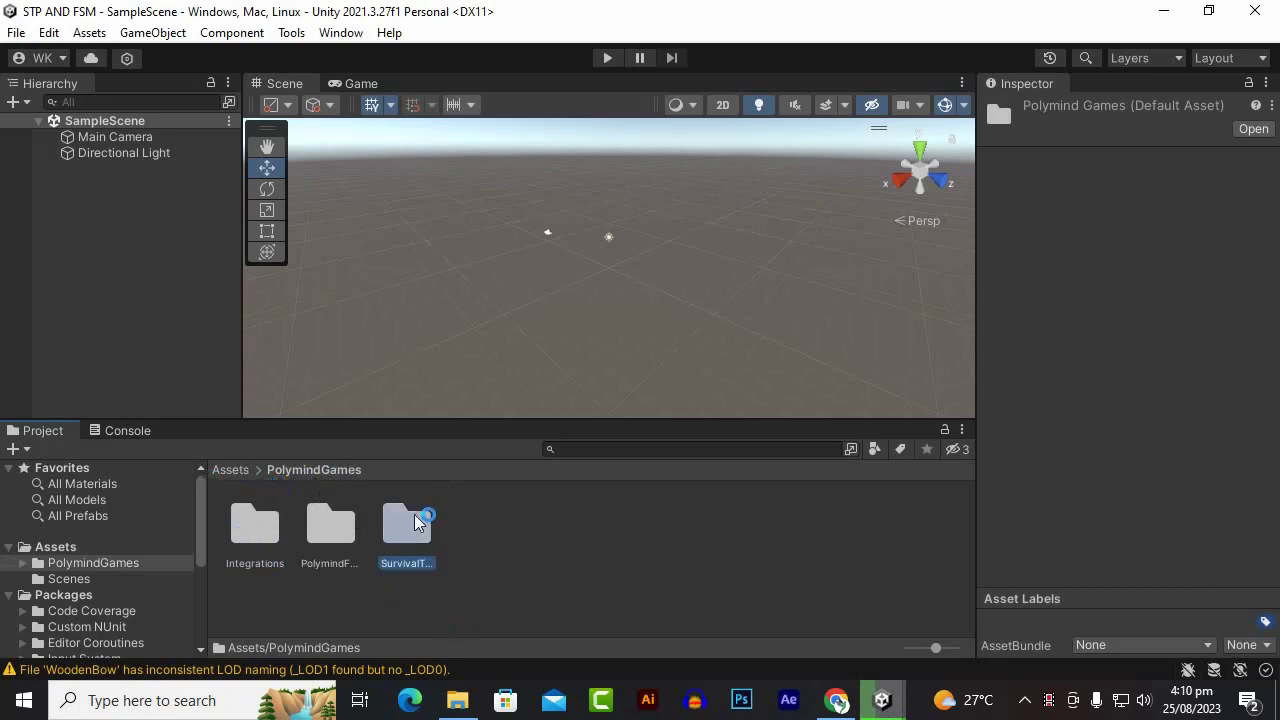
pyautogui.doubleClick(416, 522)
pyautogui.doubleClick(340, 530)
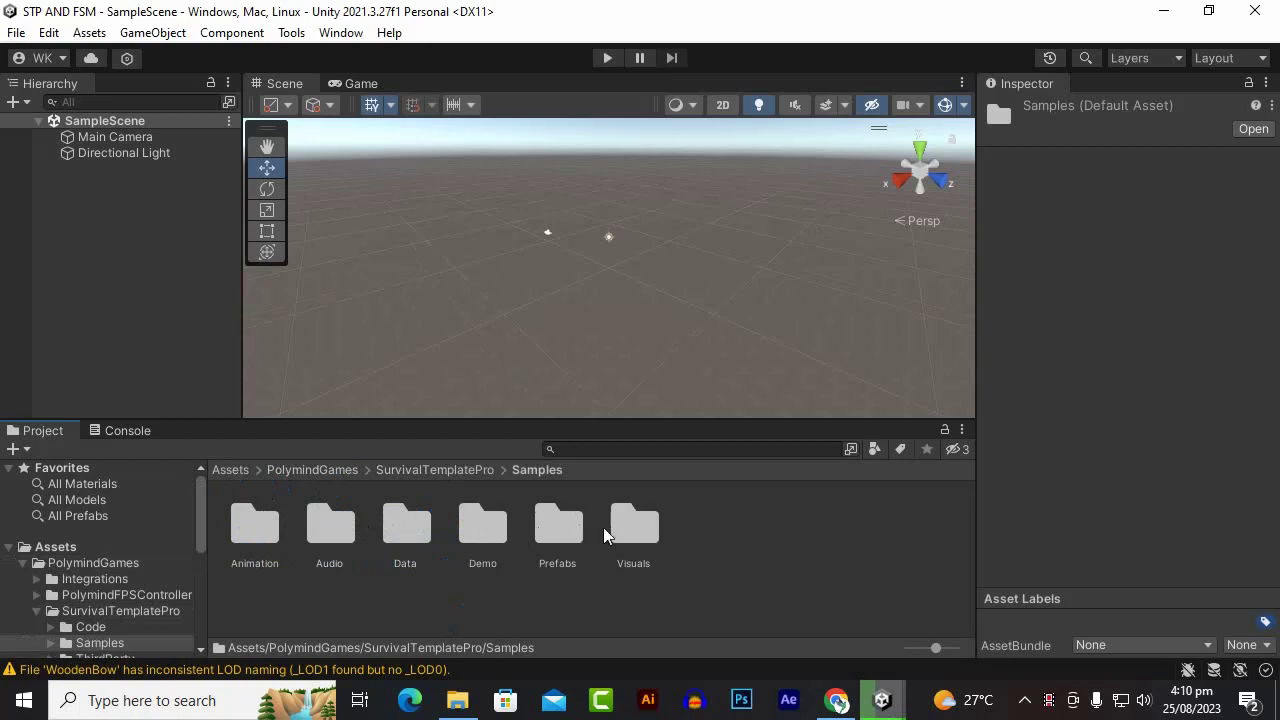
pyautogui.click(519, 541)
pyautogui.doubleClick(498, 538)
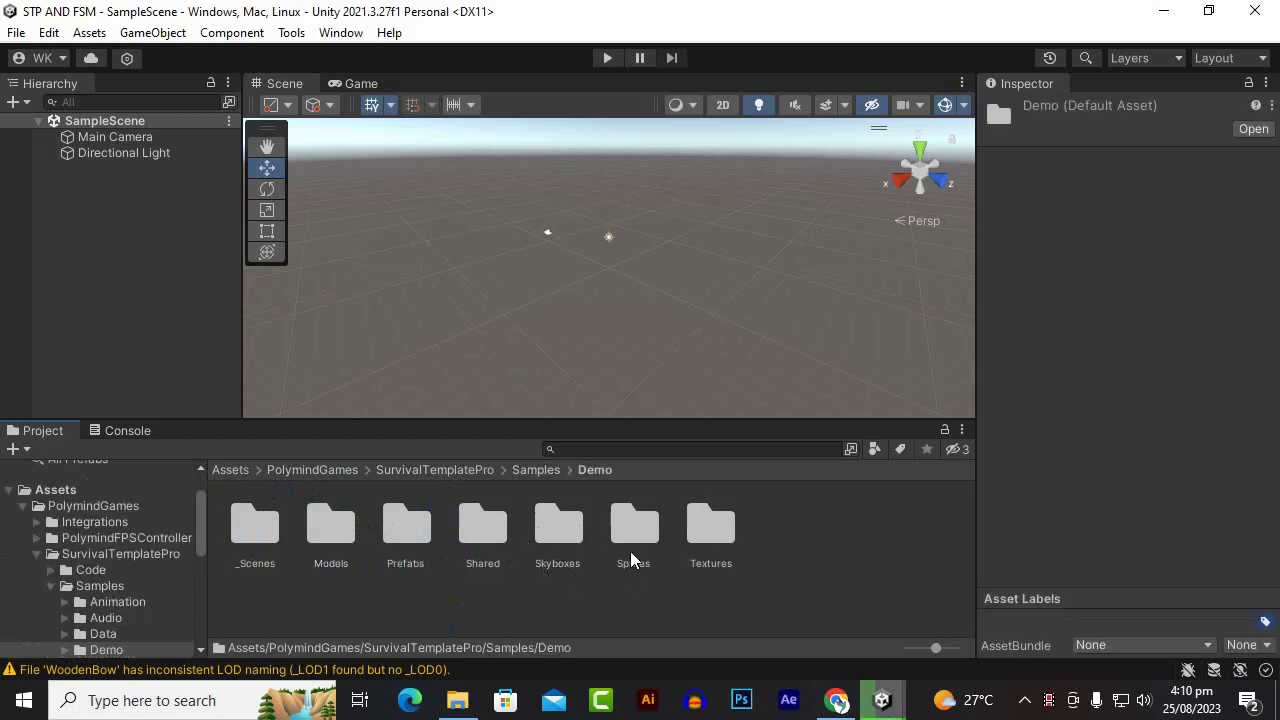
pyautogui.click(320, 522)
pyautogui.doubleClick(271, 531)
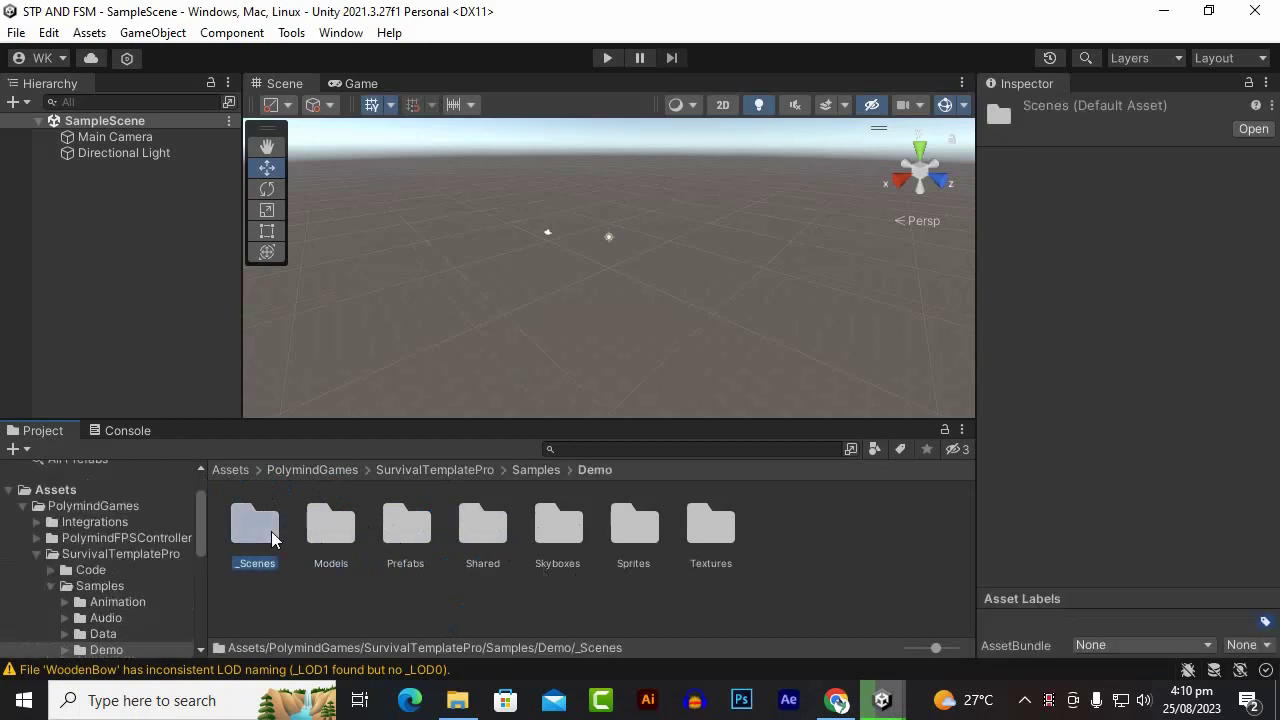
# Open the Showcase demo scene and run it in Play mode.
pyautogui.click(565, 528)
pyautogui.click(651, 527)
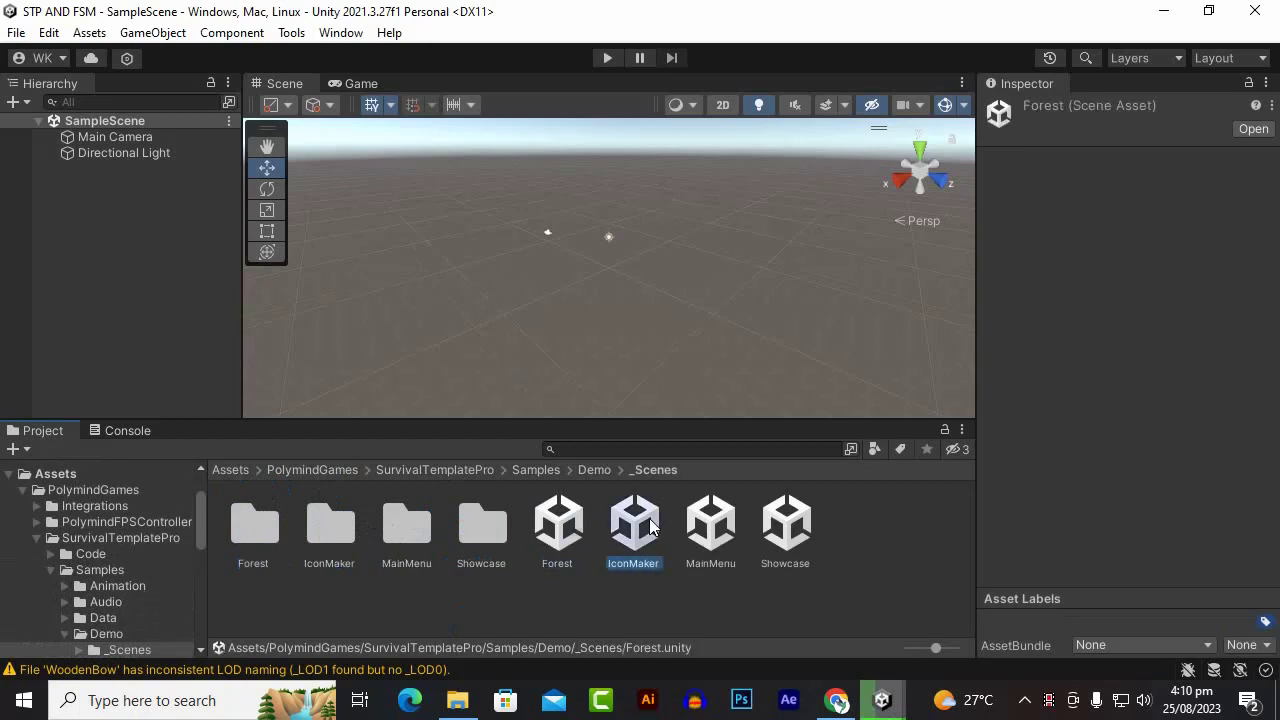
pyautogui.click(740, 527)
pyautogui.doubleClick(781, 529)
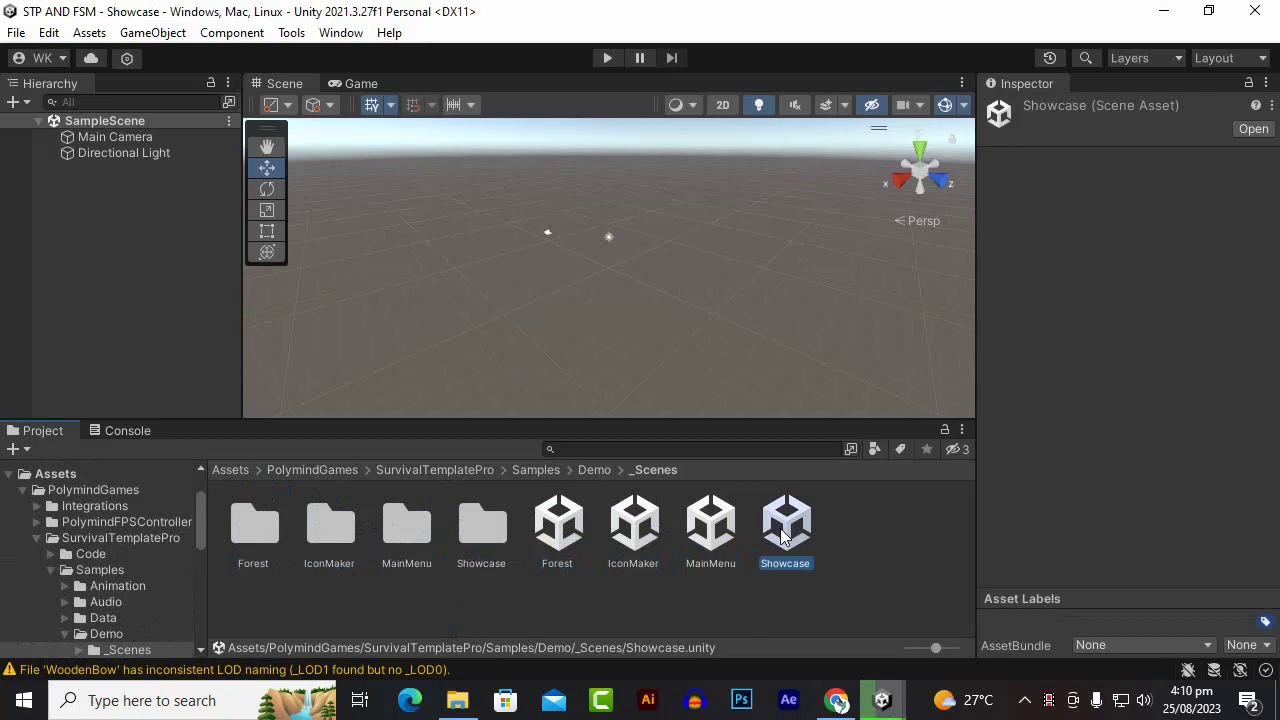
pyautogui.click(1026, 702)
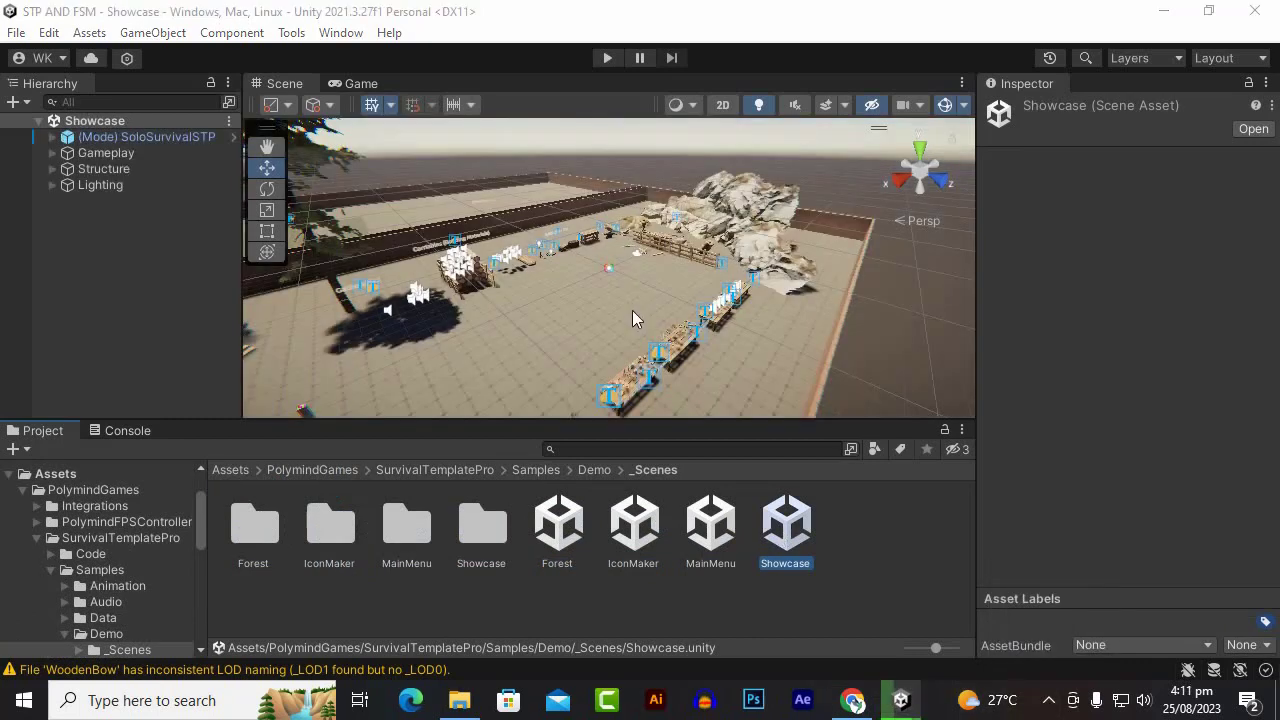
pyautogui.click(605, 57)
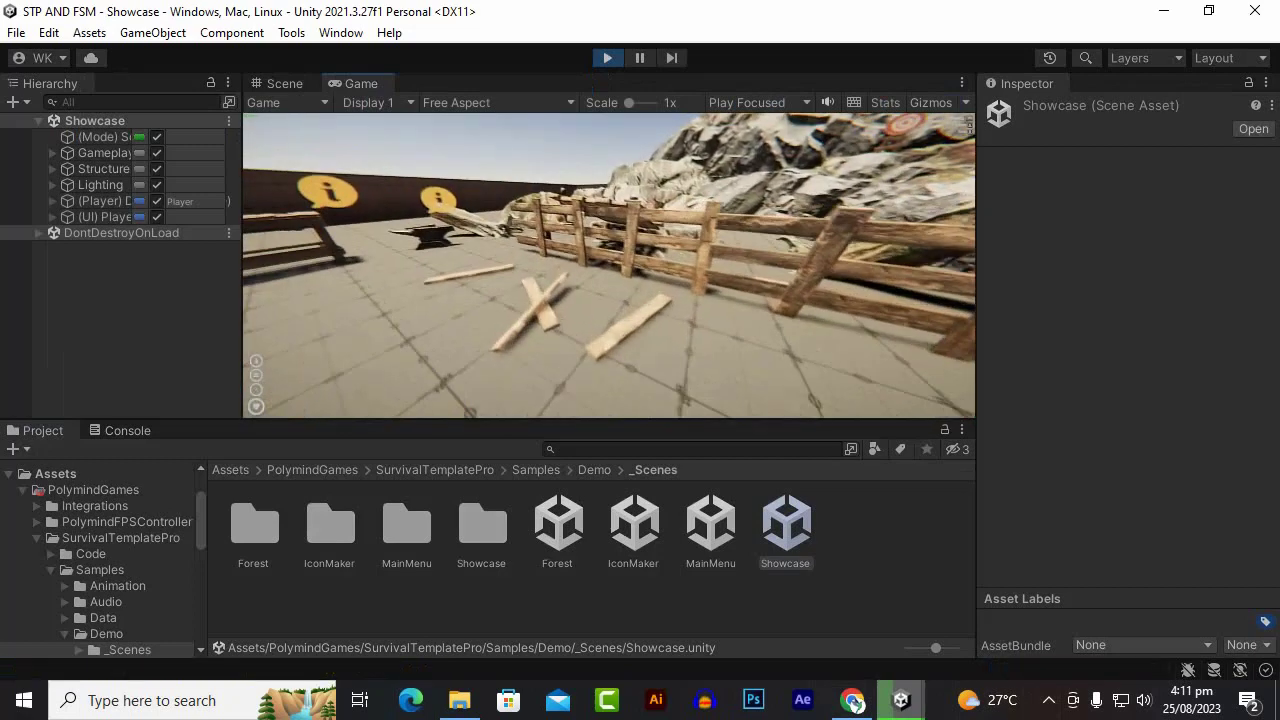
# Test the bow in the running Showcase demo by equipping it at the weapon tables and shooting an arrow.
pyautogui.press('w')
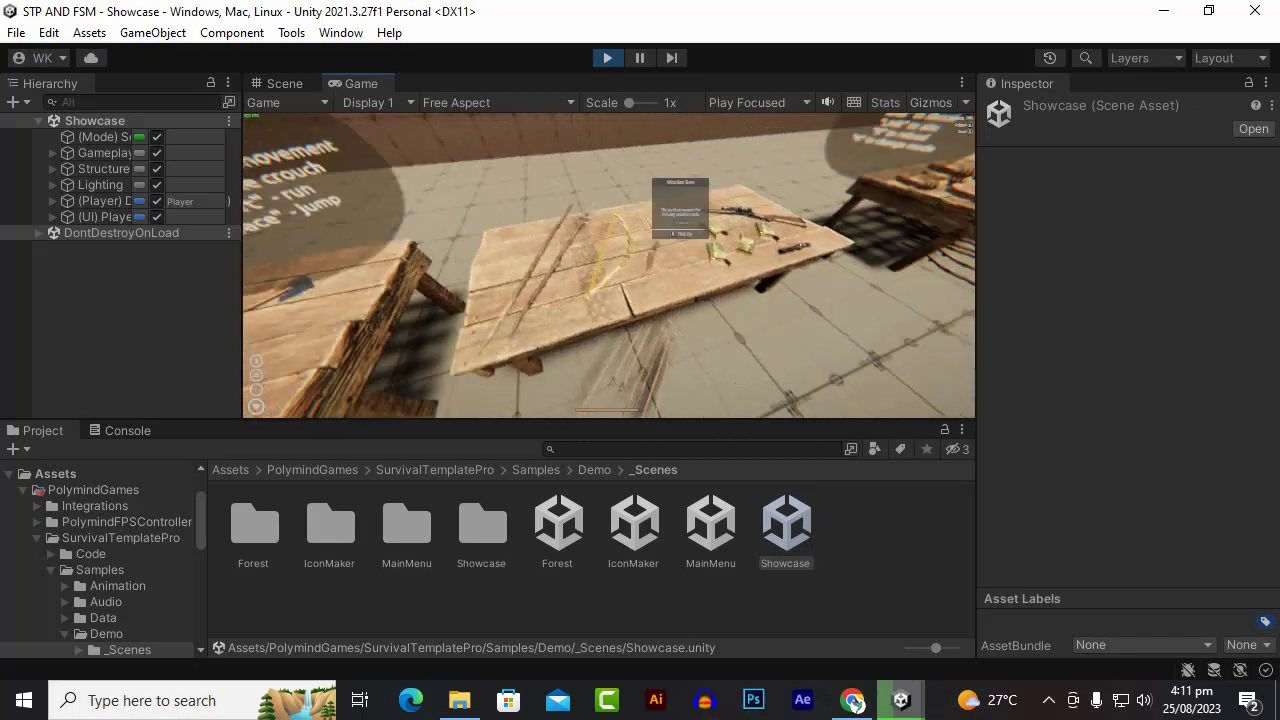
pyautogui.press('1')
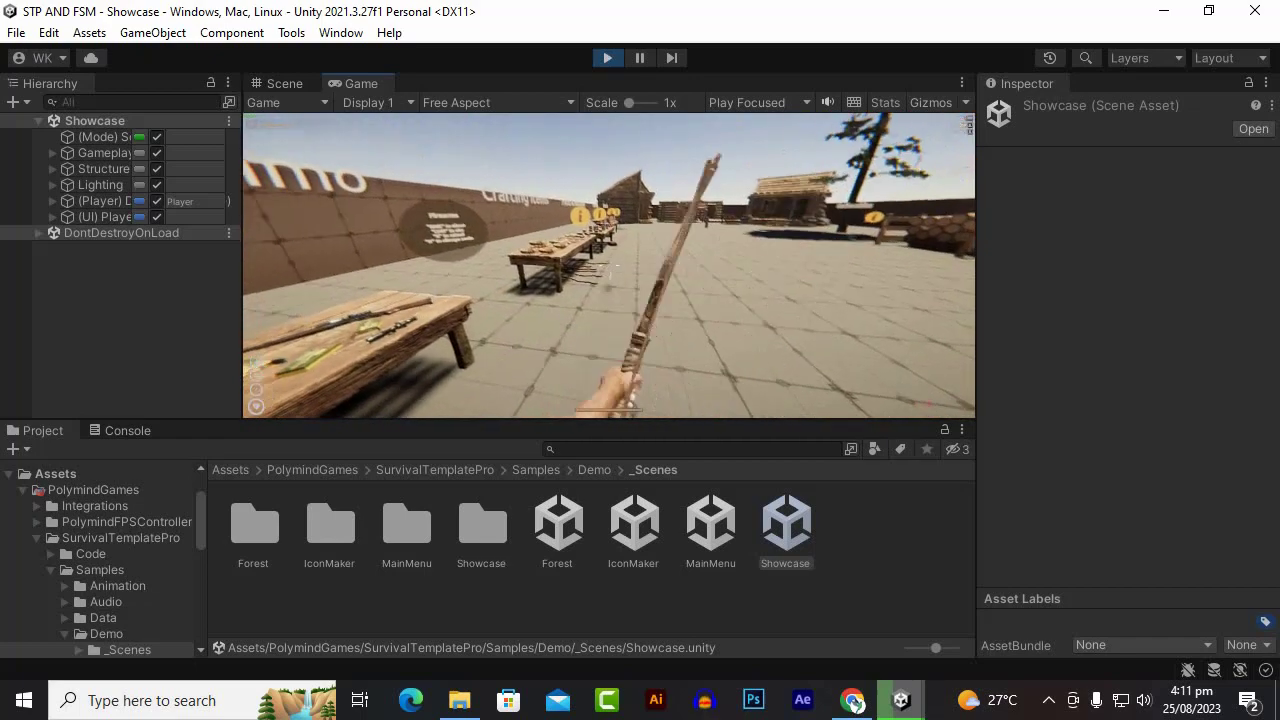
pyautogui.click(609, 265)
pyautogui.press('w')
pyautogui.press('w')
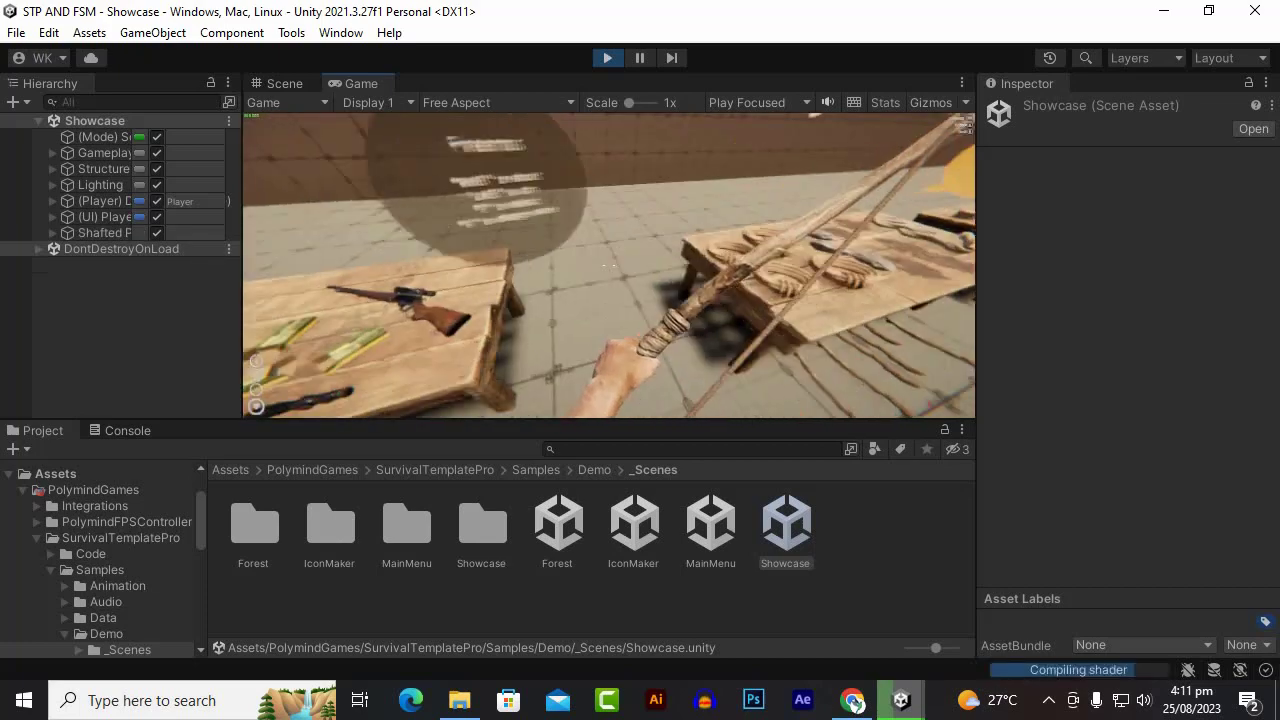
# Test the scoped rifle from the Firearms table in the running demo and exit Play mode.
pyautogui.press('w')
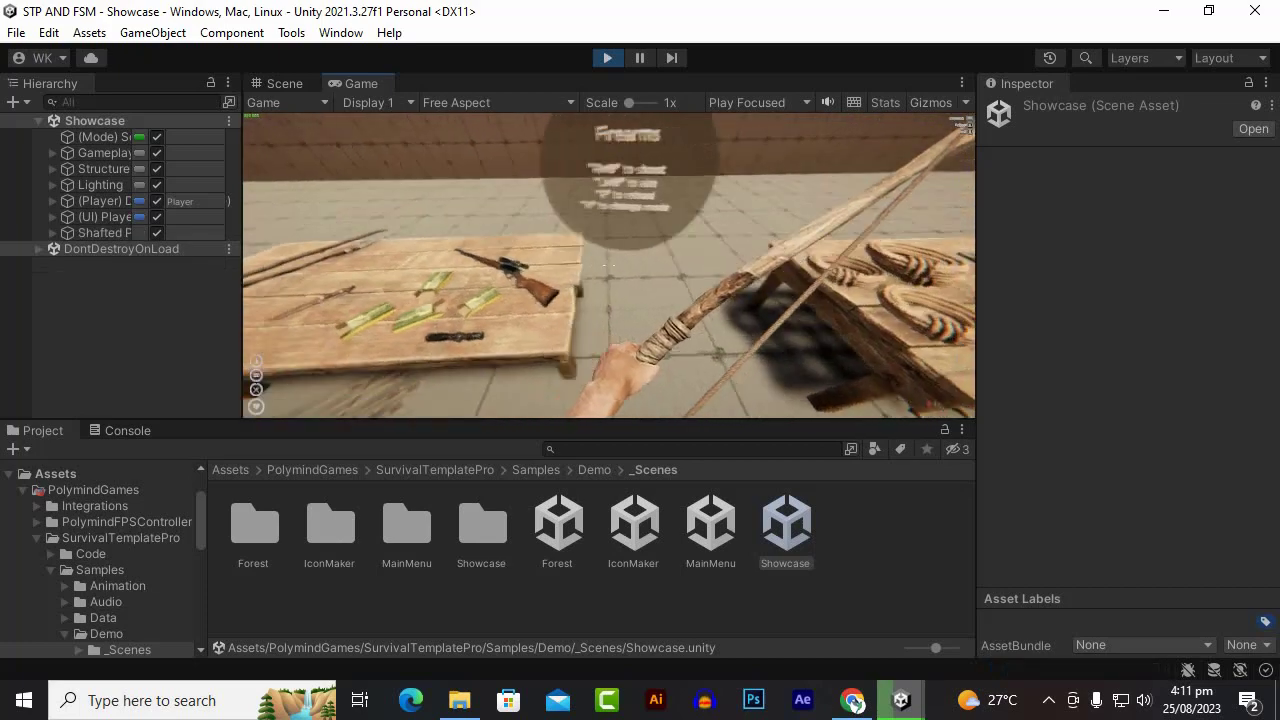
pyautogui.press('w')
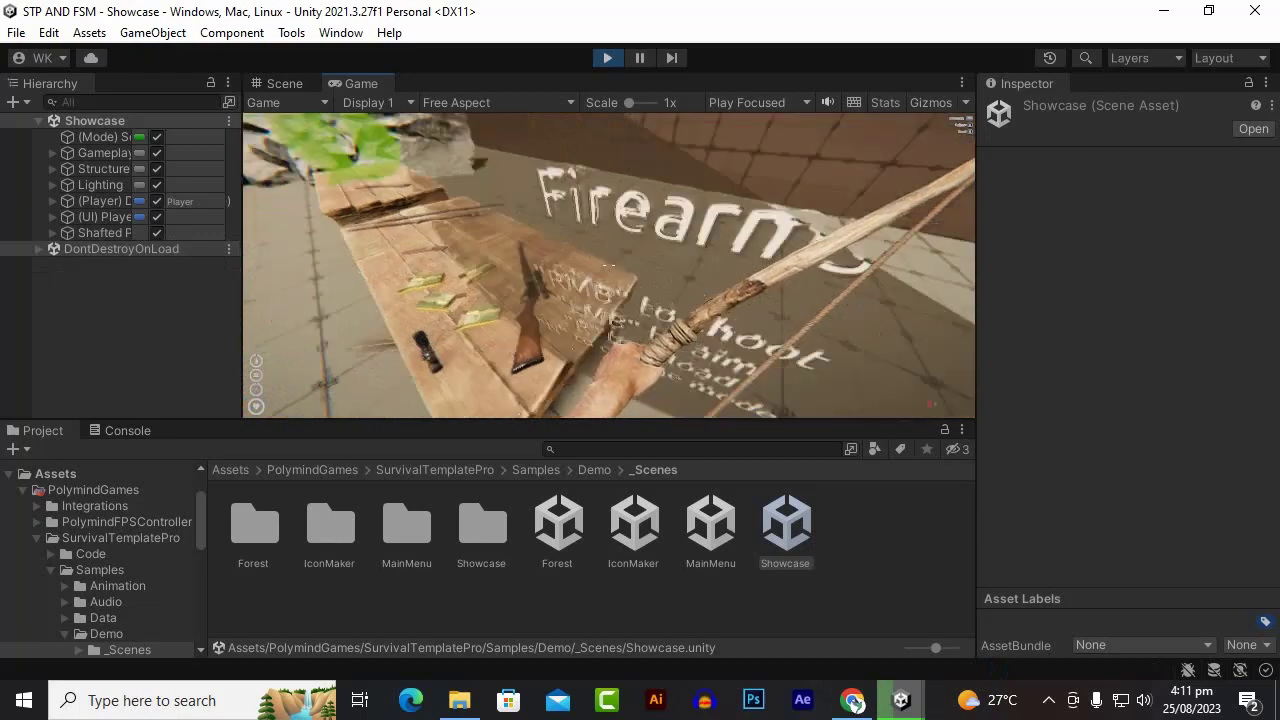
pyautogui.press('s')
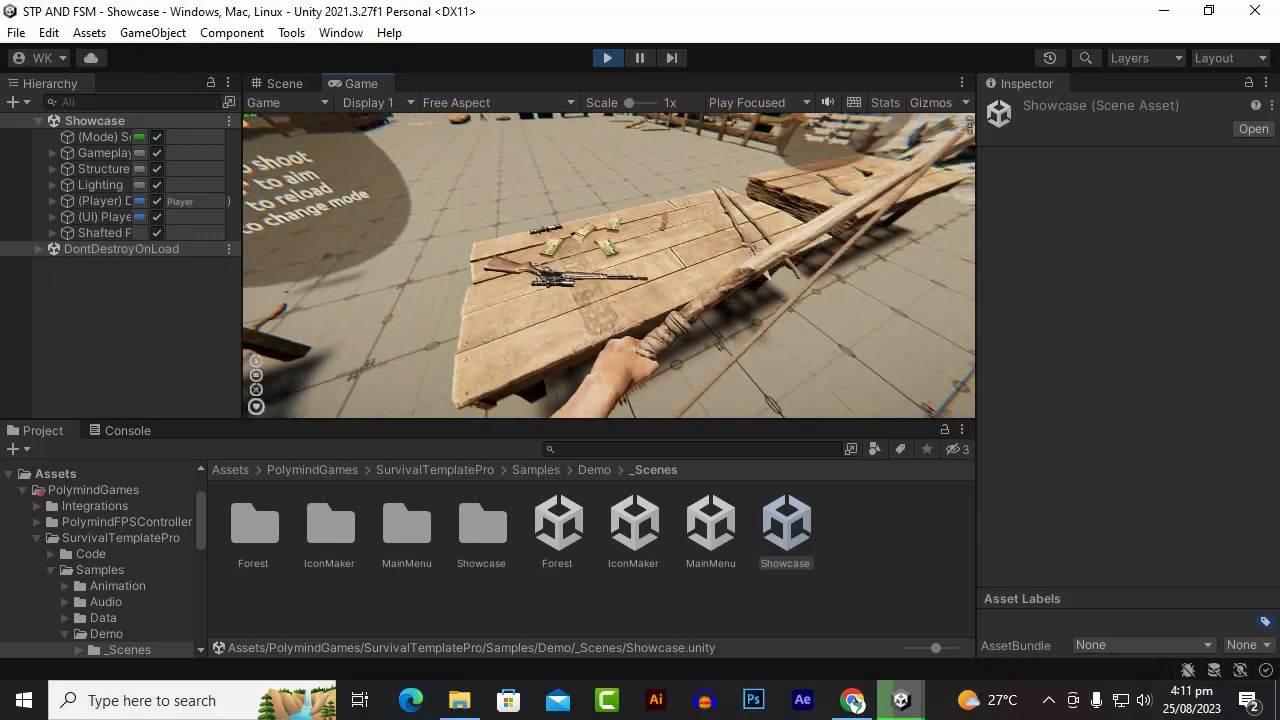
pyautogui.press('w')
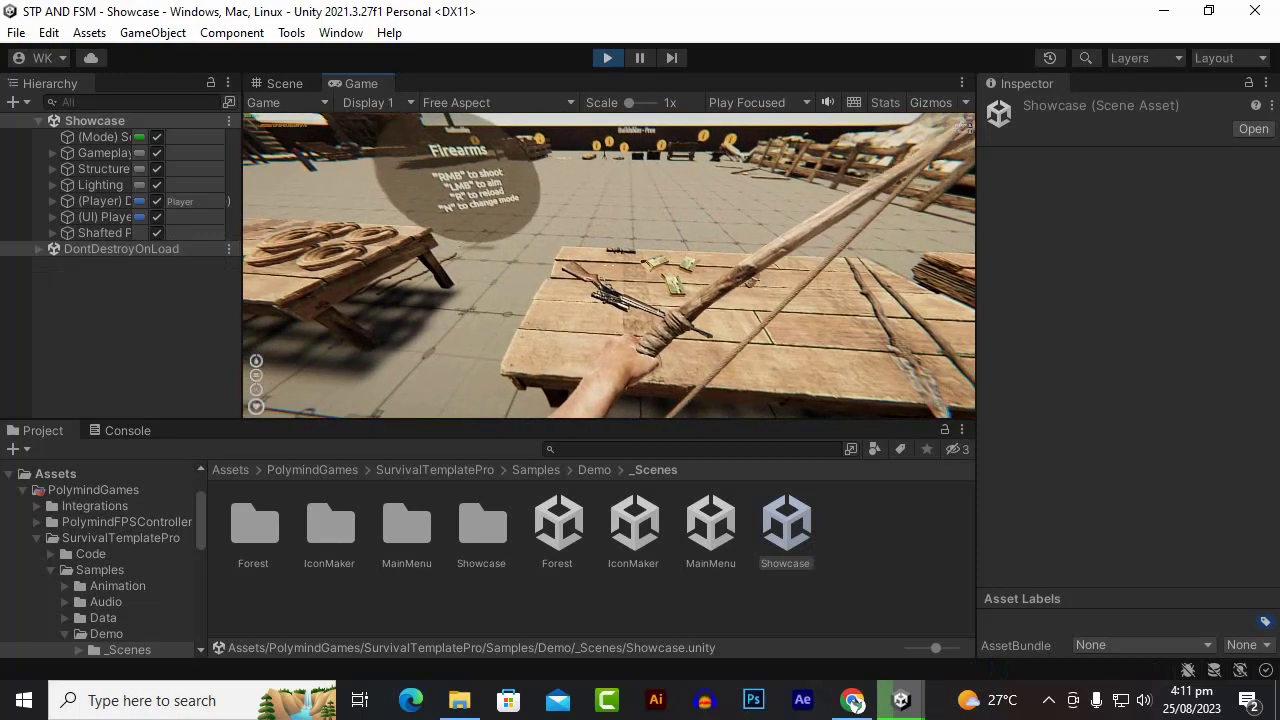
pyautogui.scroll(-1, 608, 265)
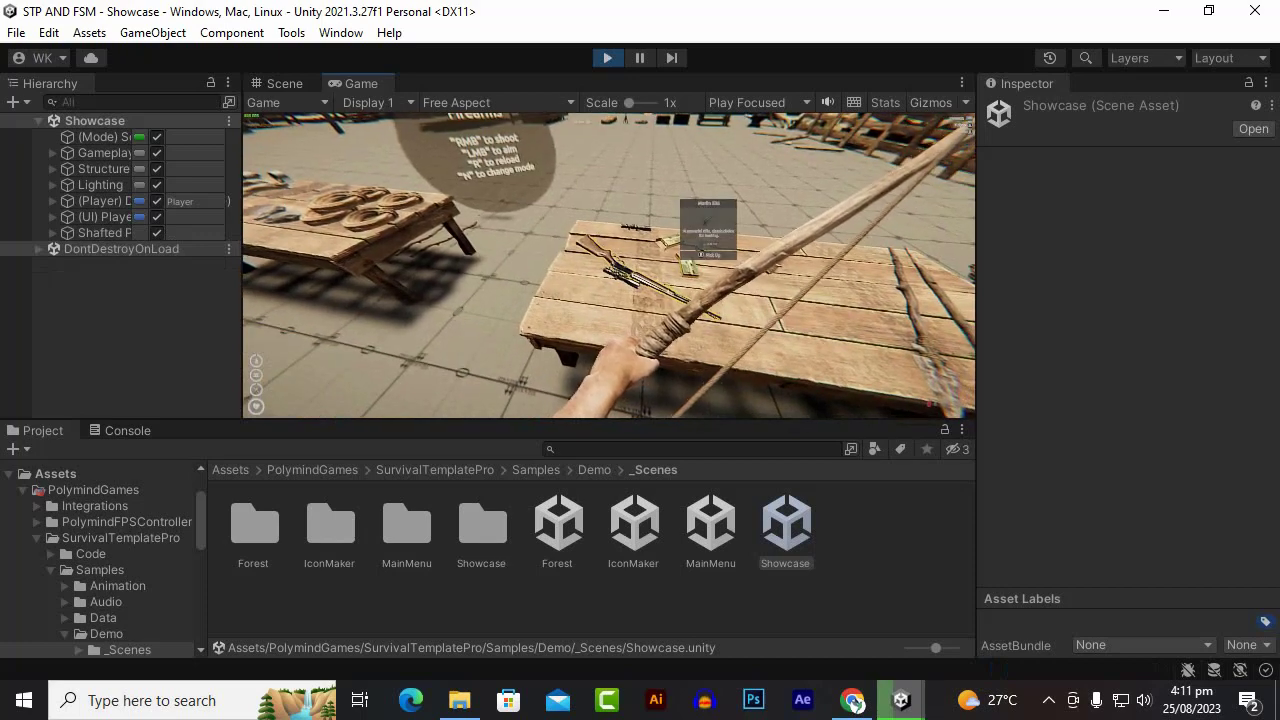
pyautogui.press('s')
pyautogui.moveTo(608, 265); pyautogui.dragTo(608, 265, button='right')
pyautogui.press('s')
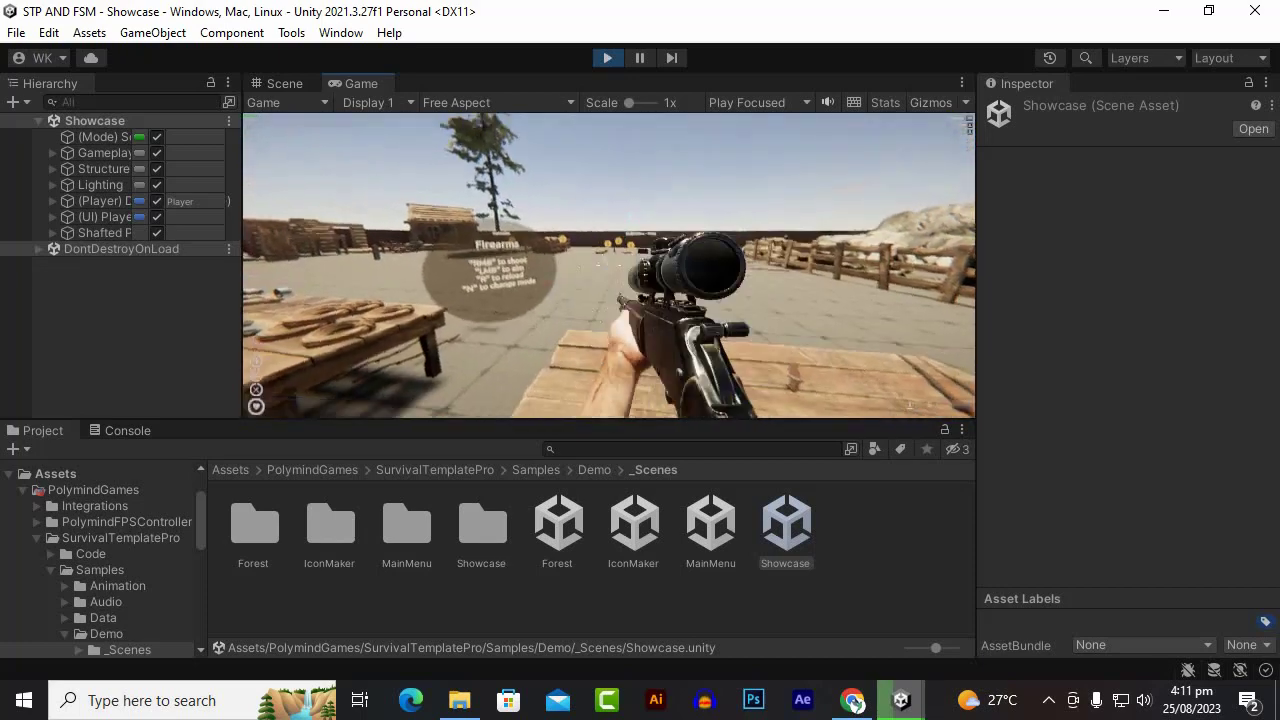
pyautogui.press('Escape')
pyautogui.click(607, 57)
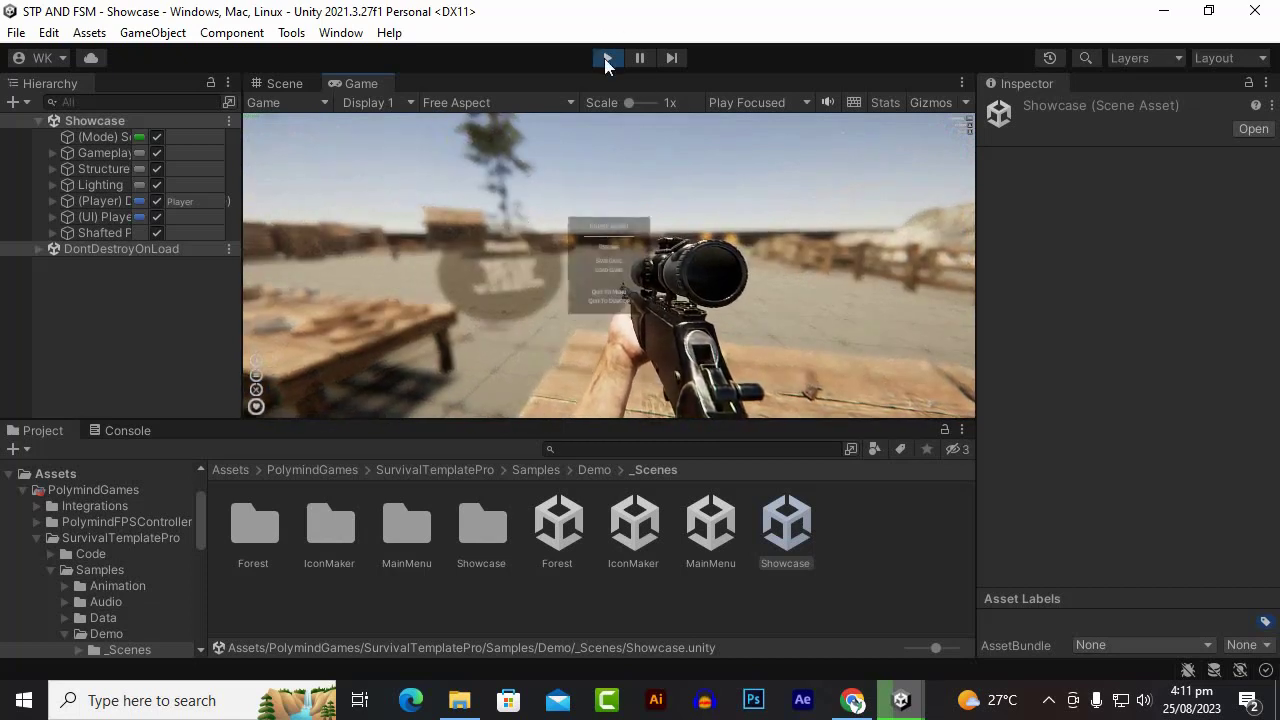
# Show the root Assets folder in the project and search File Explorer for "fsm".
pyautogui.click(231, 470)
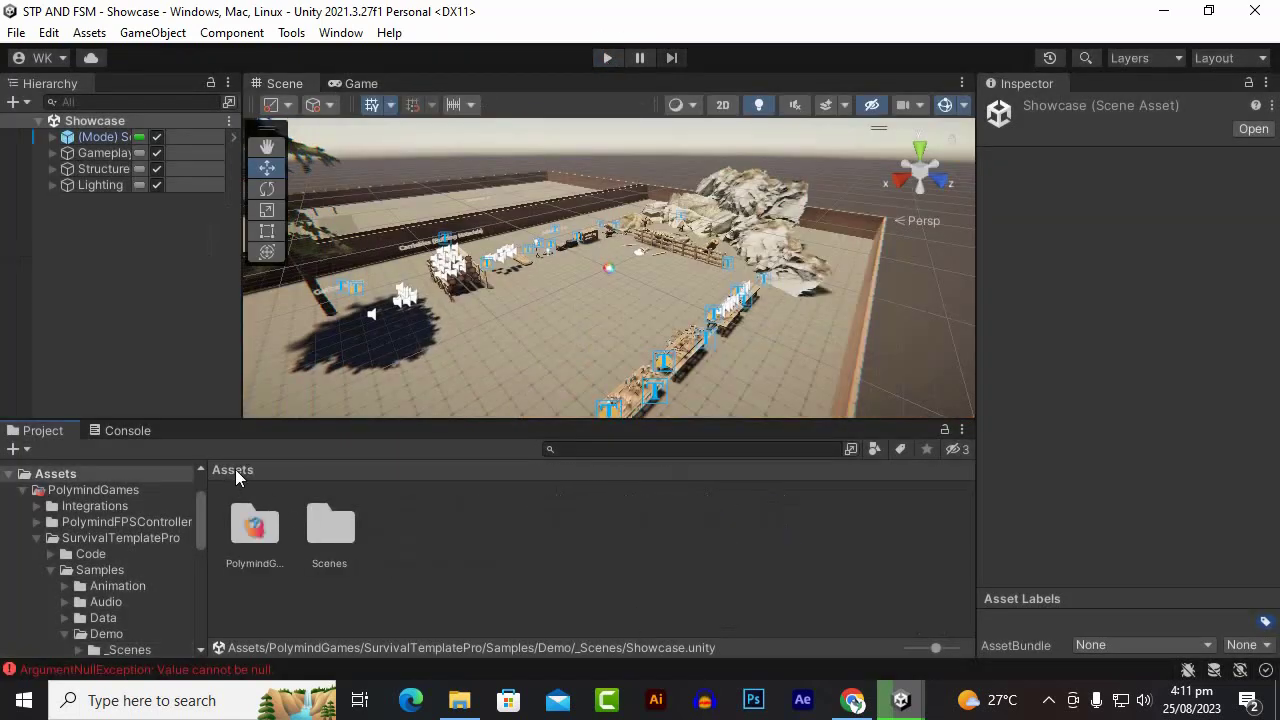
pyautogui.click(459, 700)
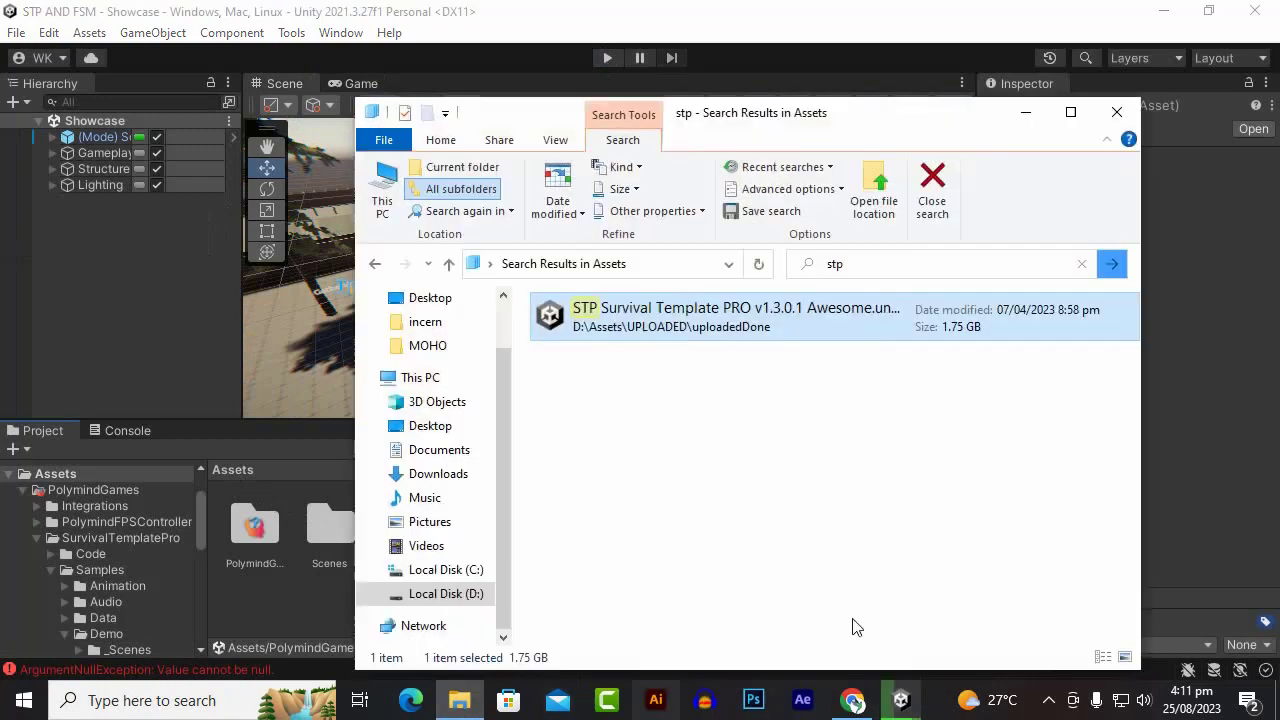
pyautogui.click(969, 262)
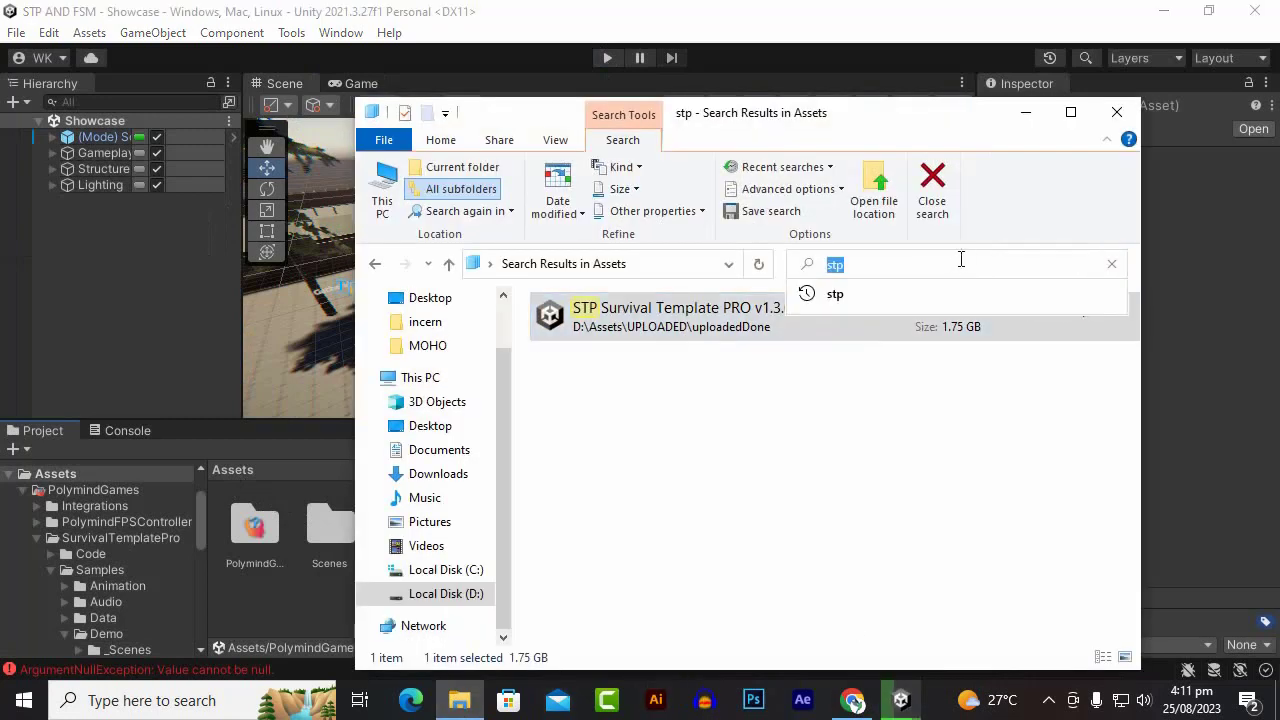
pyautogui.write('fsm')
pyautogui.press('Return')
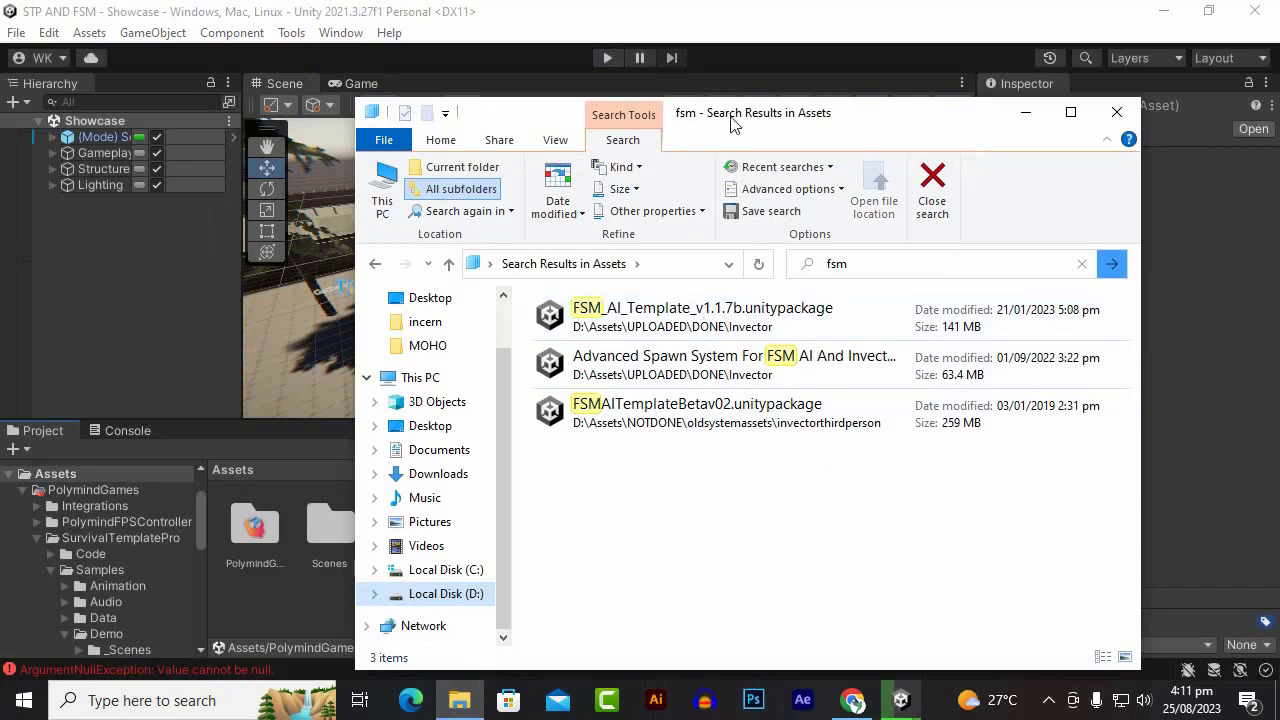
# Add FSM_AI_Template_v1.1.7b.unitypackage from the File Explorer results to the project's Assets folder.
pyautogui.moveTo(737, 122); pyautogui.dragTo(1013, 95)
pyautogui.moveTo(960, 285); pyautogui.dragTo(427, 555)
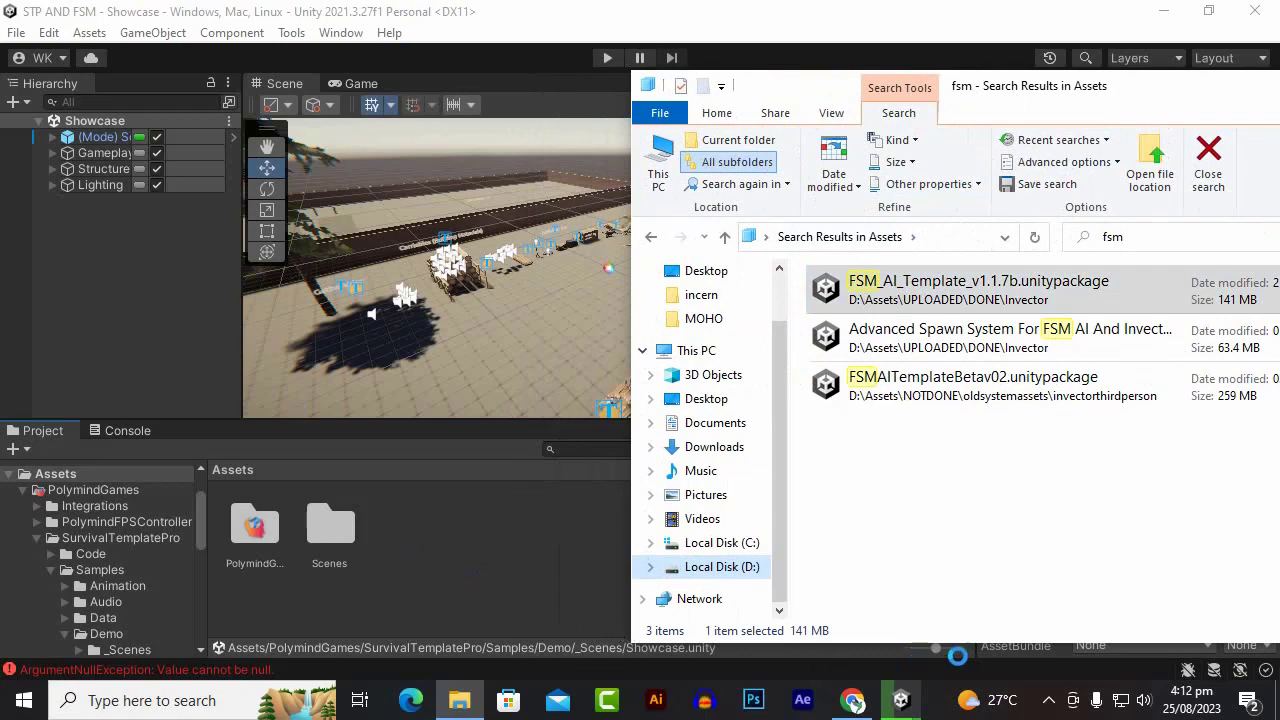
pyautogui.click(1047, 703)
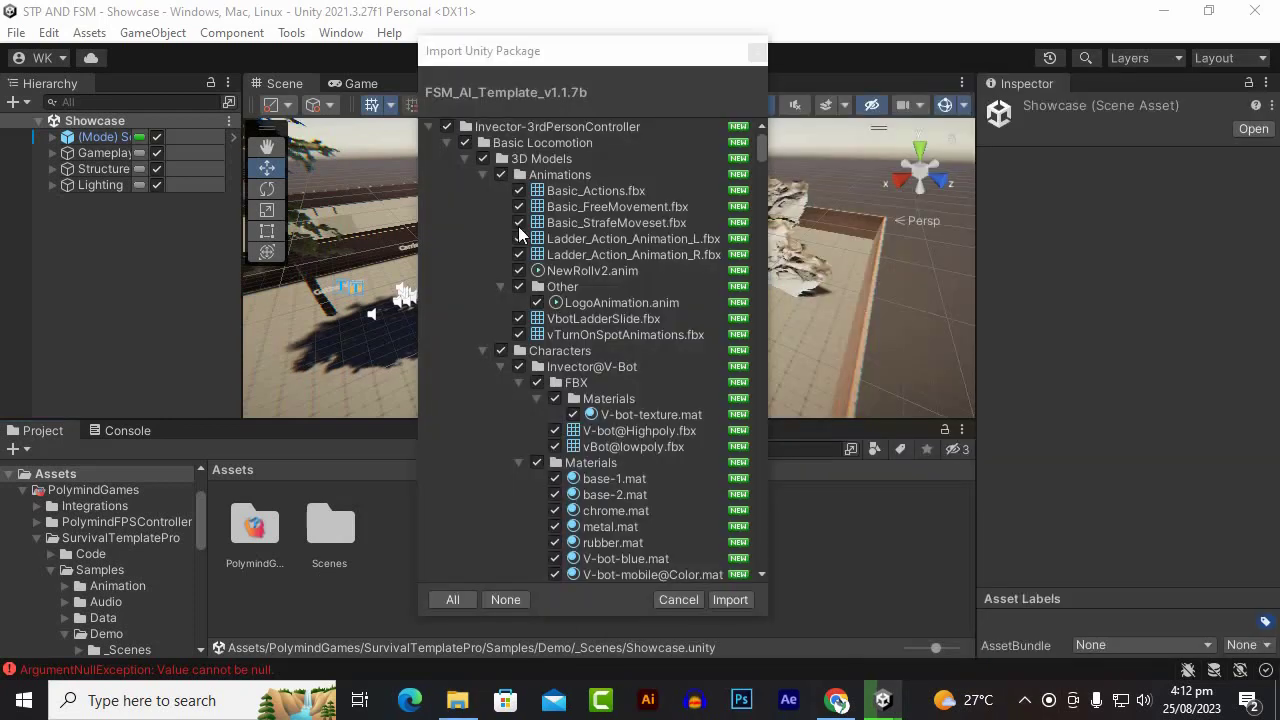
# Import all files of the FSM_AI_Template_v1.1.7b package and allow the script API update just for these files.
pyautogui.scroll(-5, 560, 375)
pyautogui.scroll(5, 578, 385)
pyautogui.click(429, 127)
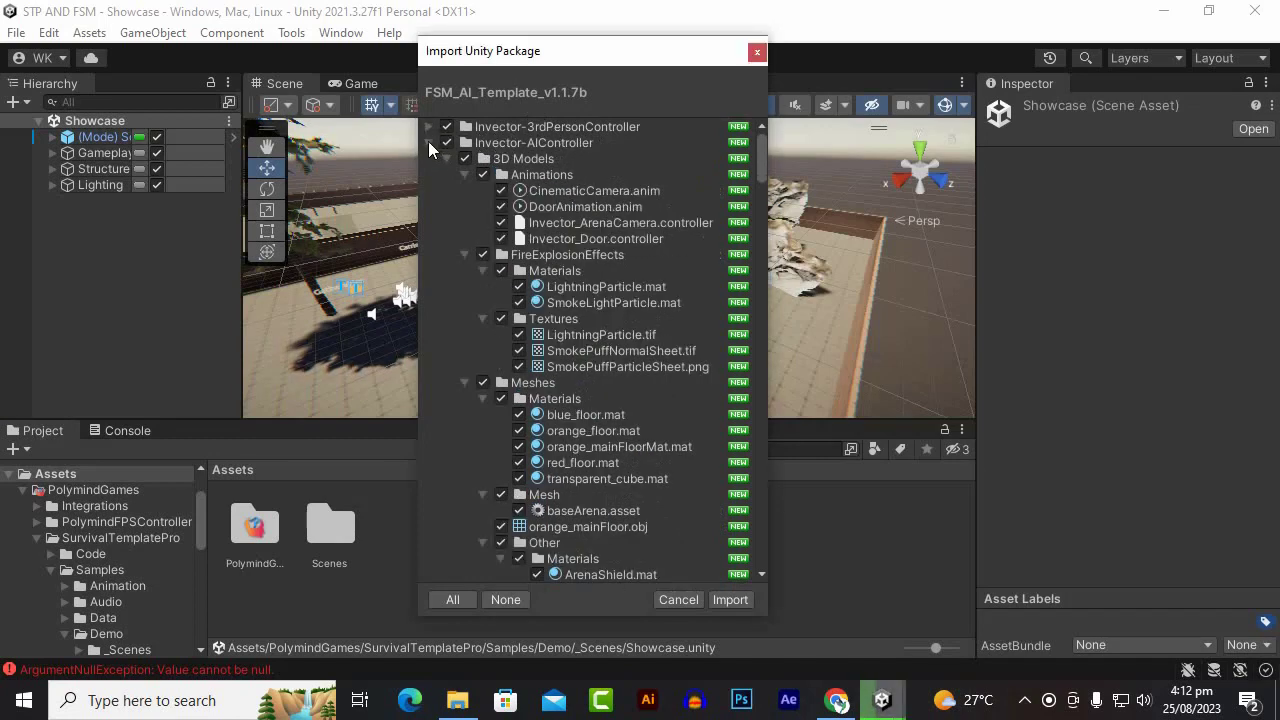
pyautogui.click(428, 142)
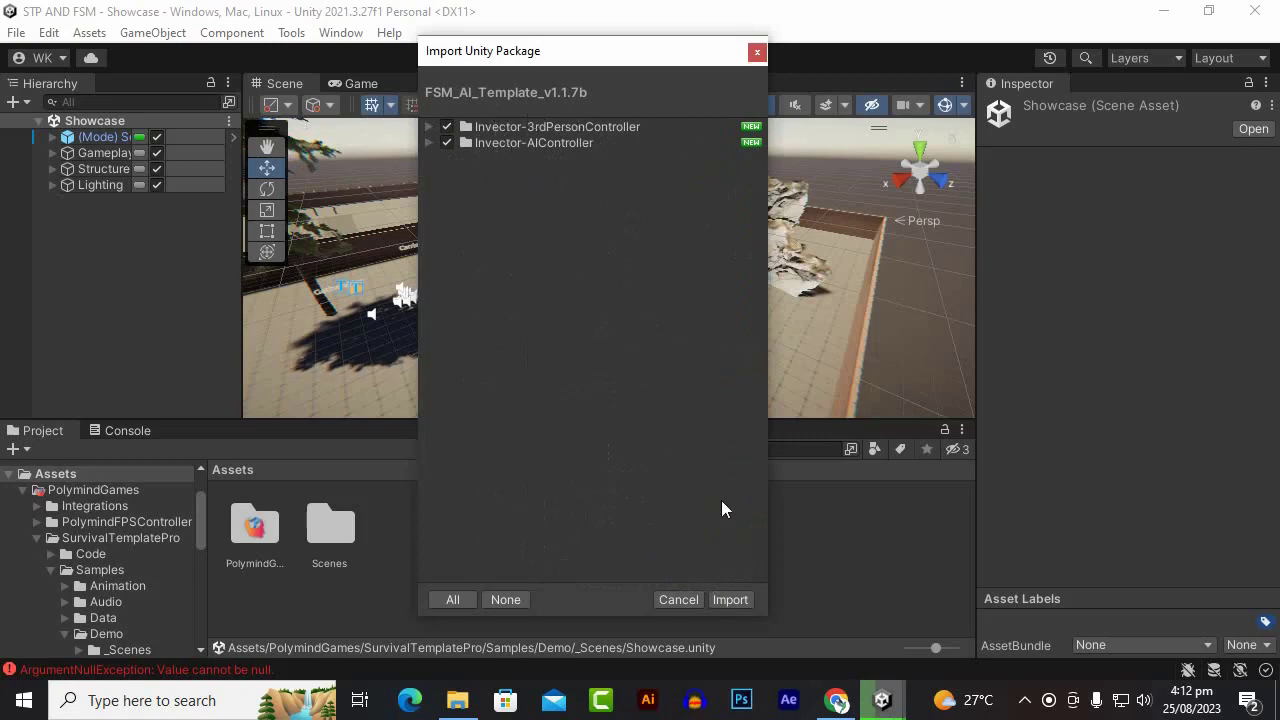
pyautogui.click(730, 600)
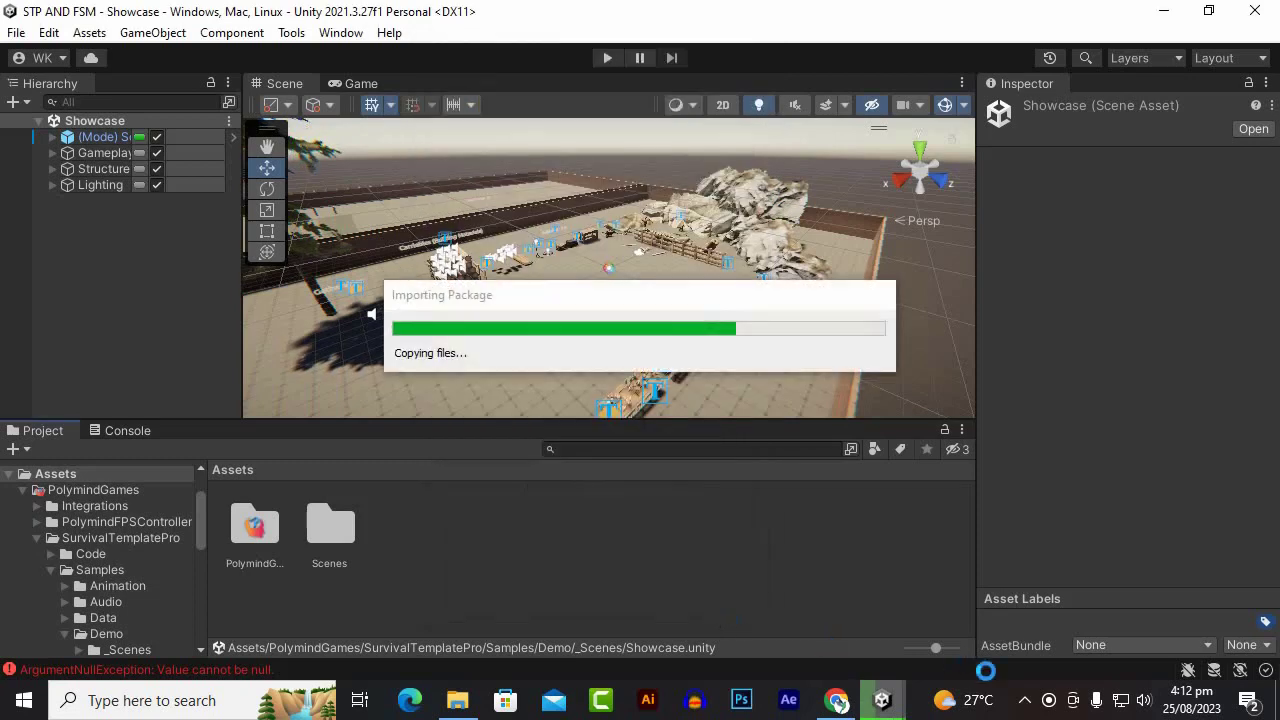
pyautogui.click(1025, 700)
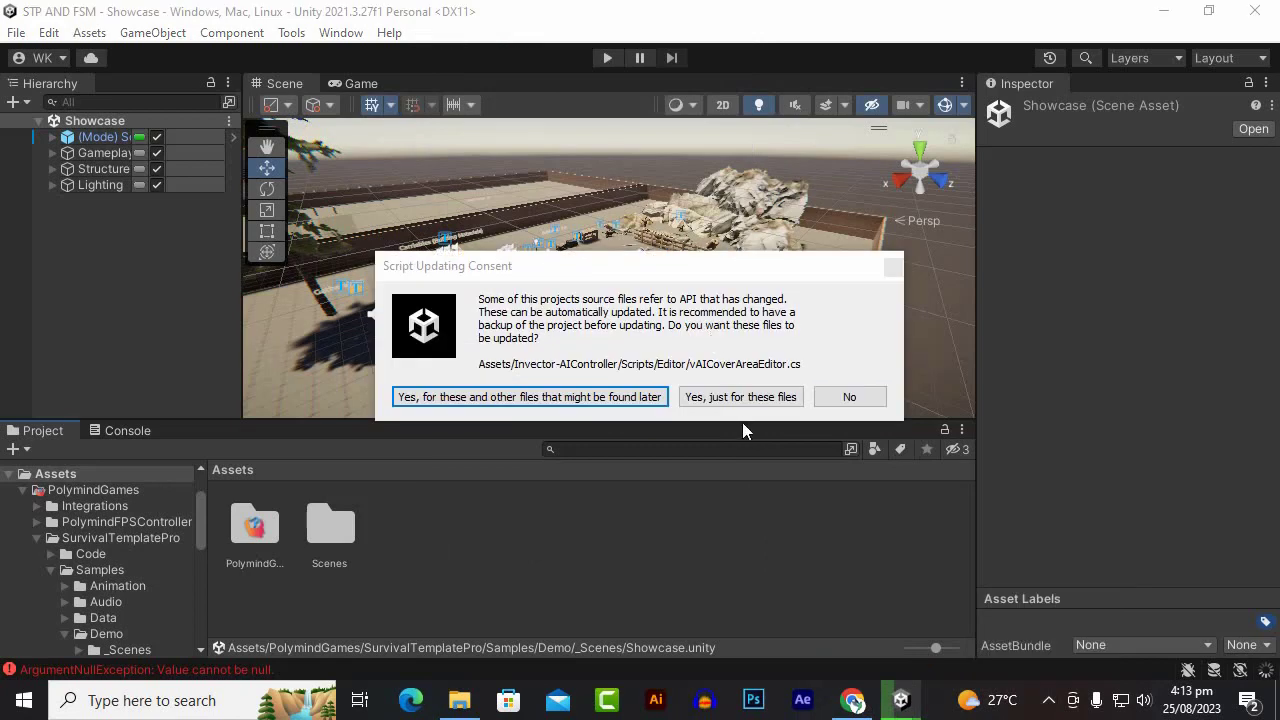
pyautogui.click(720, 400)
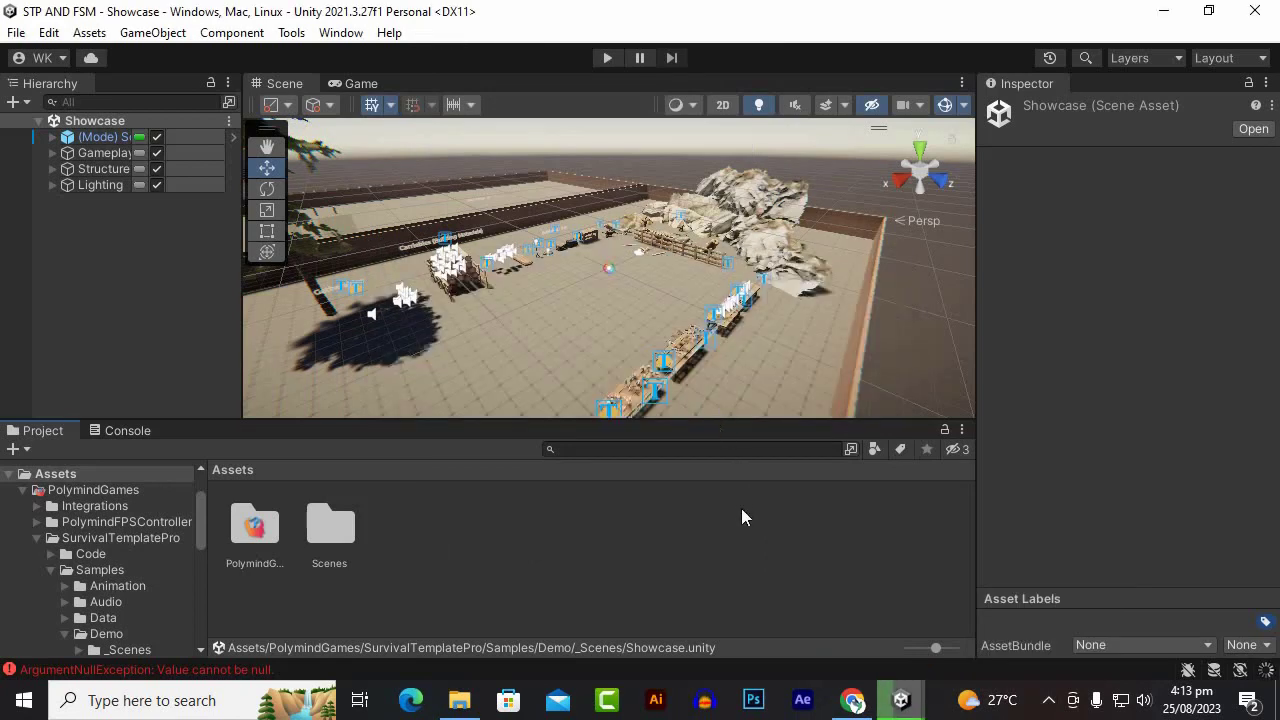
pyautogui.click(1047, 710)
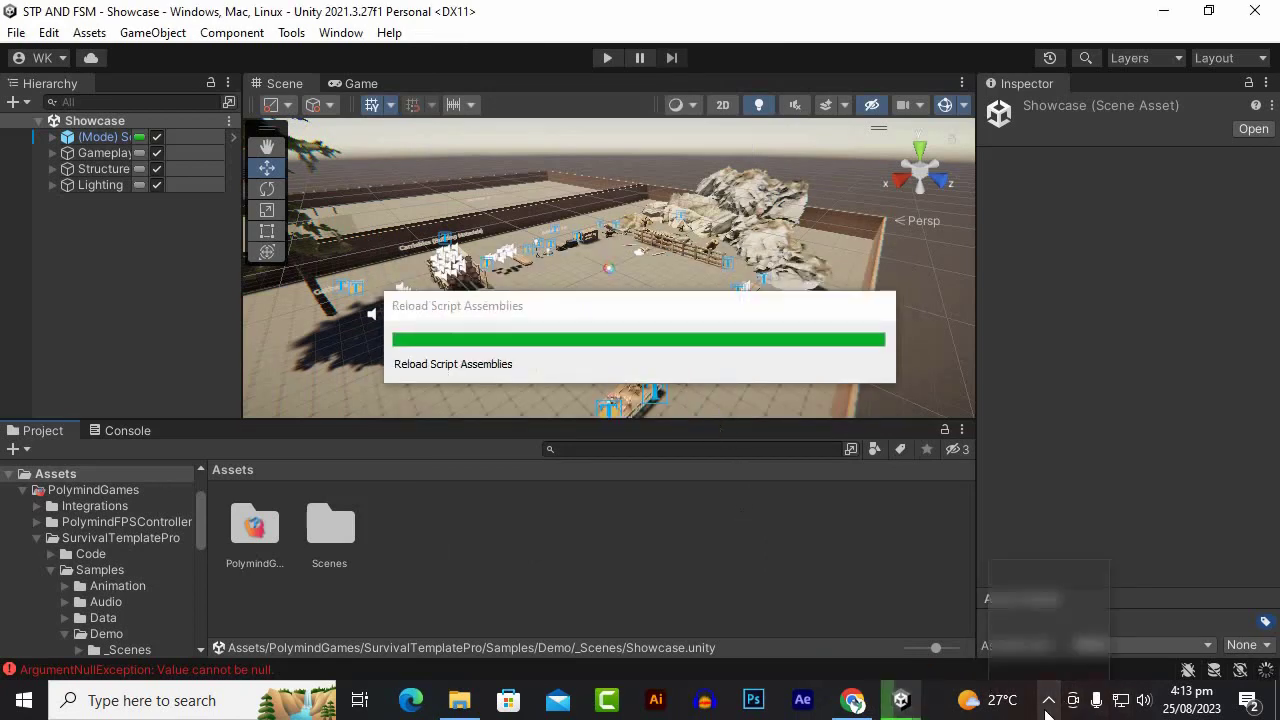
pyautogui.click(1006, 618)
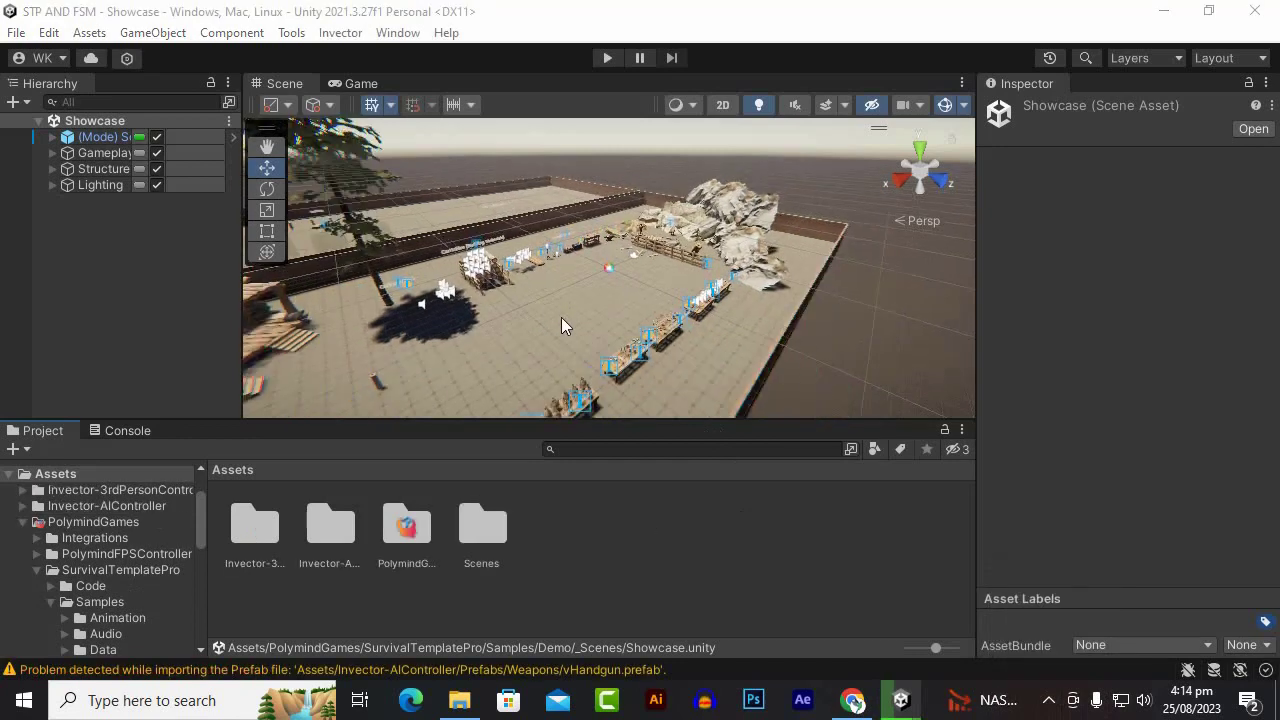
# Clear all import warnings from the console and return to the project assets.
pyautogui.scroll(-1, 561, 325)
pyautogui.click(143, 437)
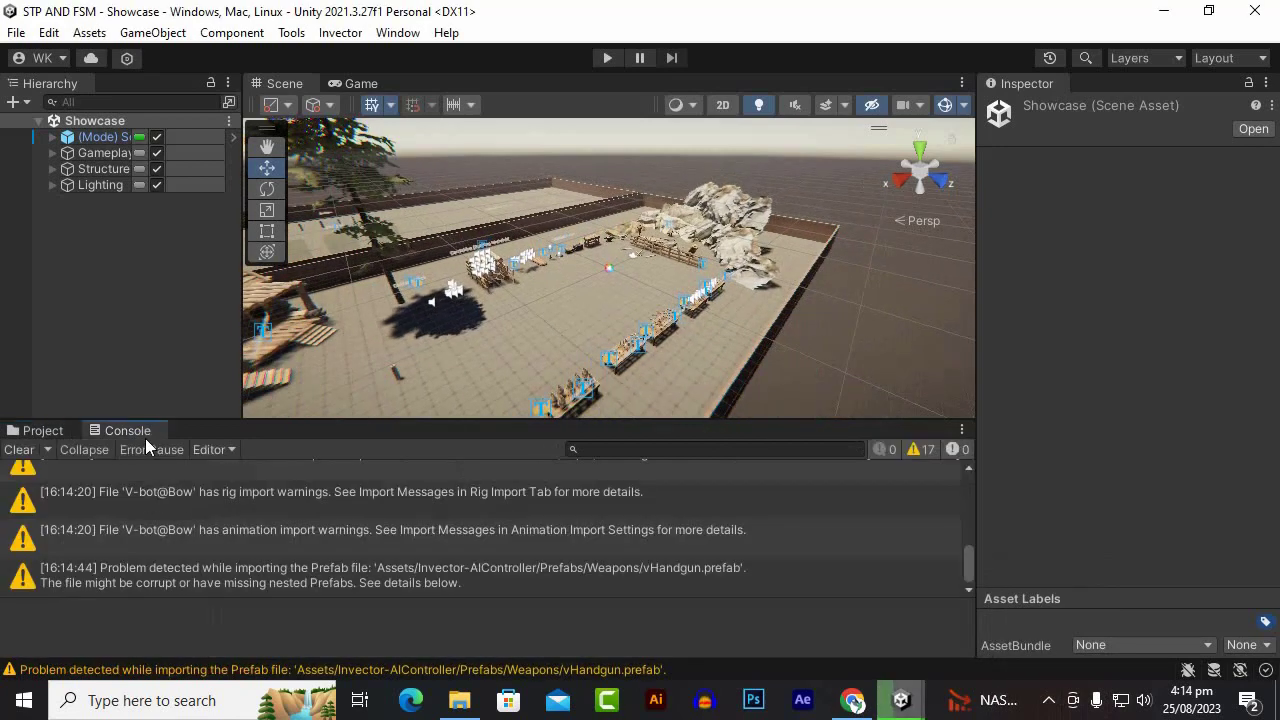
pyautogui.click(8, 448)
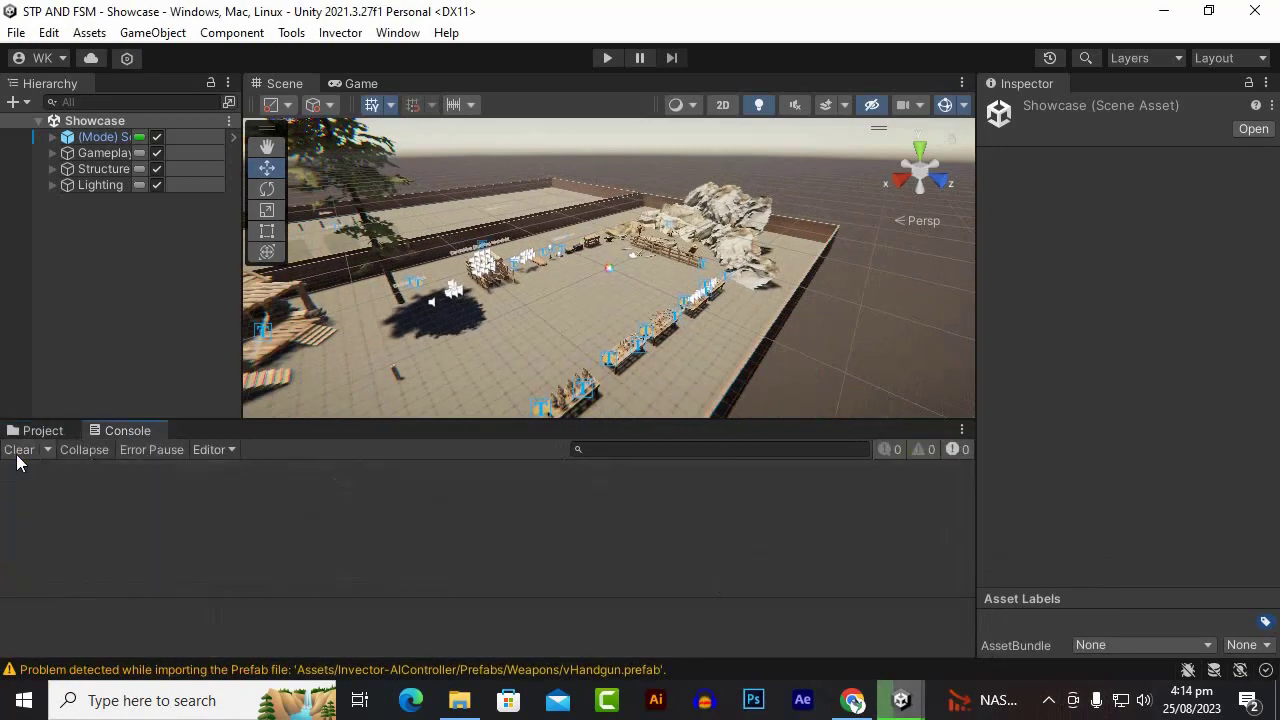
pyautogui.click(43, 430)
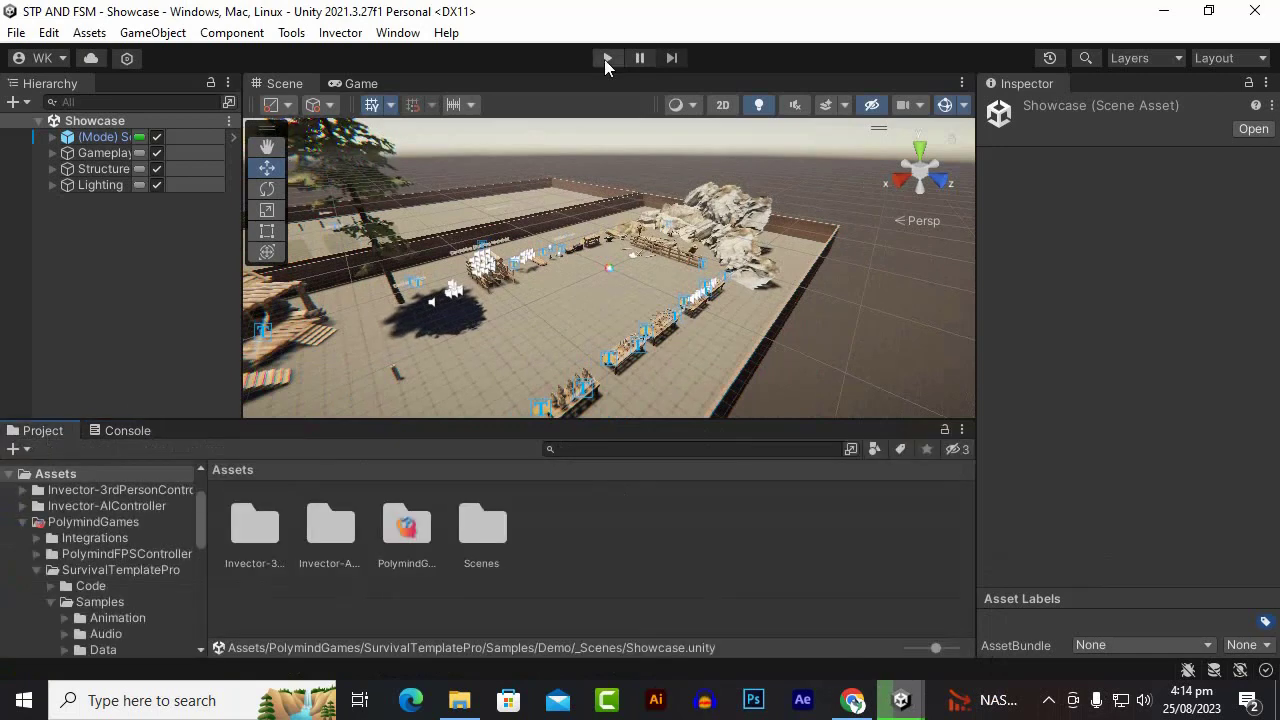
# Run the Showcase scene in Play mode again to check it with the FSM package imported, and stop it.
pyautogui.click(607, 57)
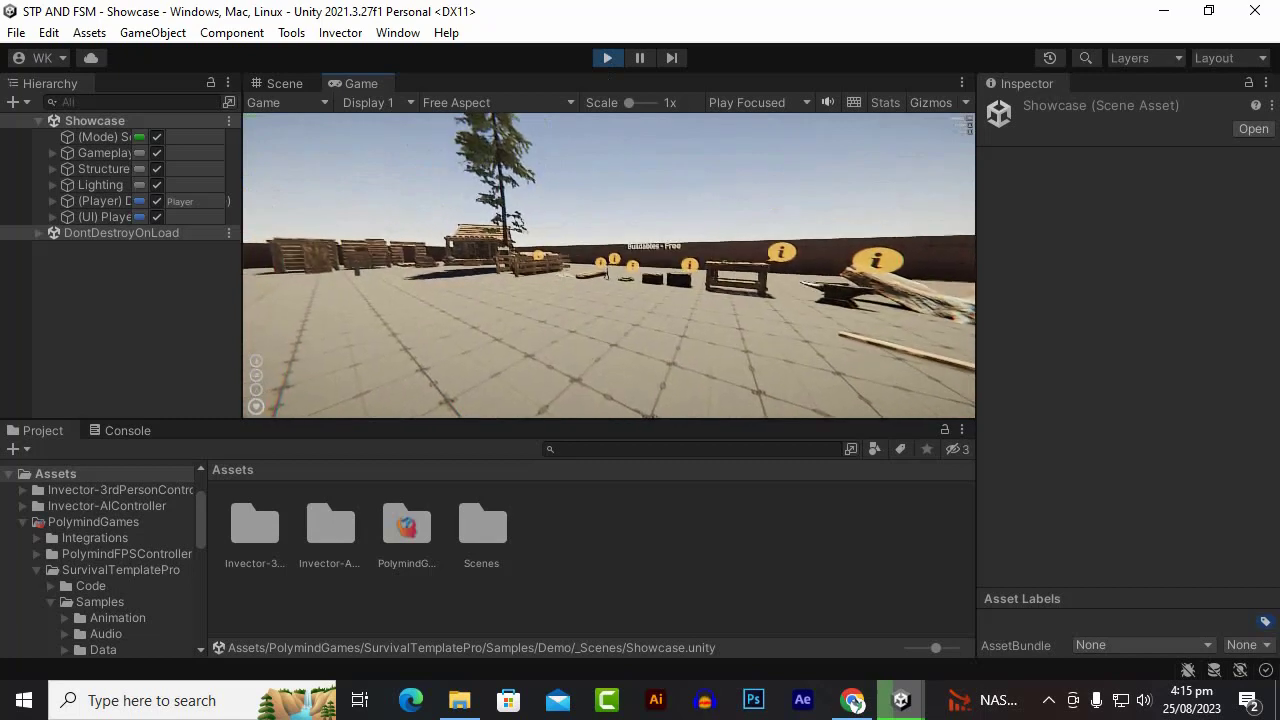
pyautogui.press('Escape')
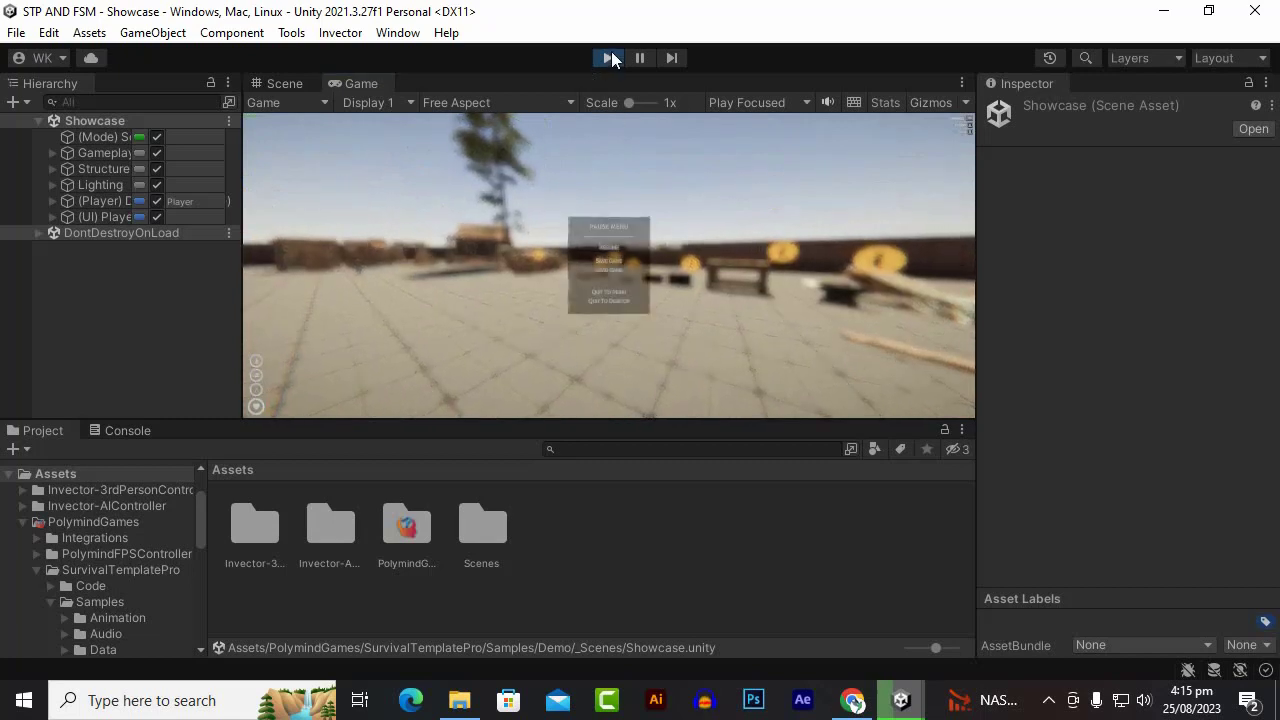
pyautogui.click(608, 57)
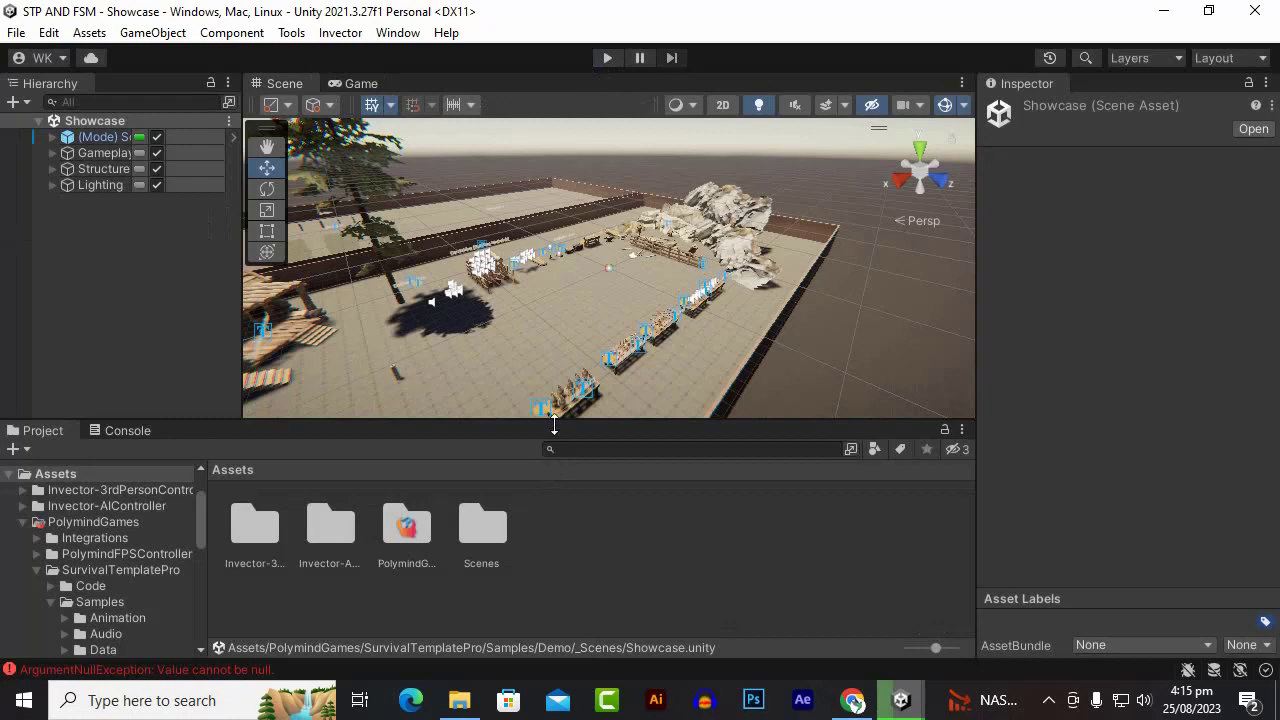
# Open the Integrations folder under PolymindGames in the project assets.
pyautogui.moveTo(556, 420); pyautogui.dragTo(556, 413)
pyautogui.click(264, 520)
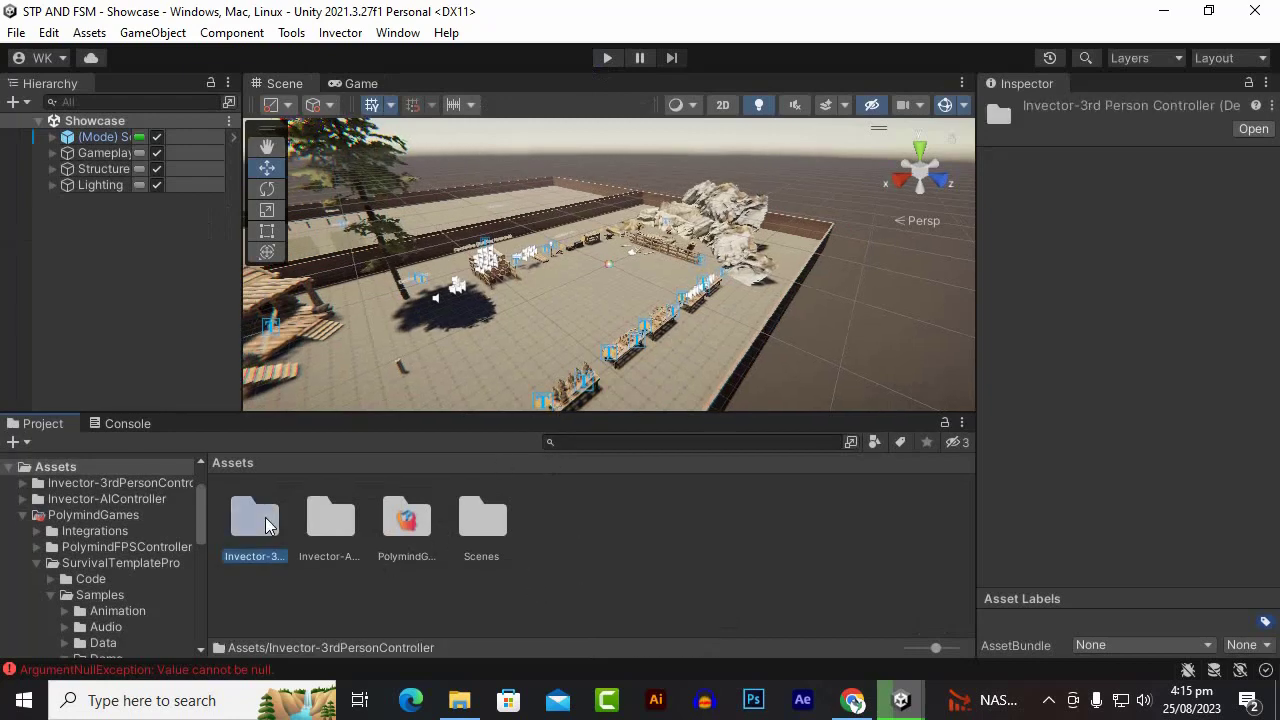
pyautogui.click(330, 520)
pyautogui.click(491, 538)
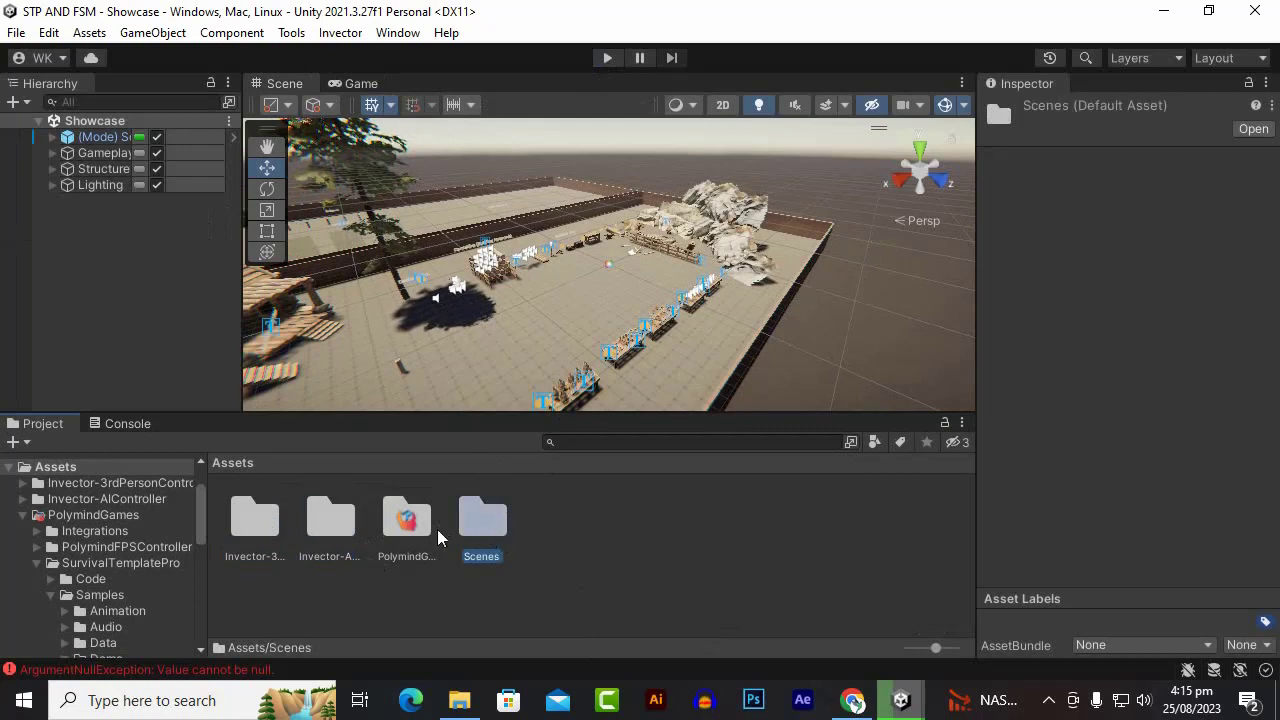
pyautogui.doubleClick(408, 520)
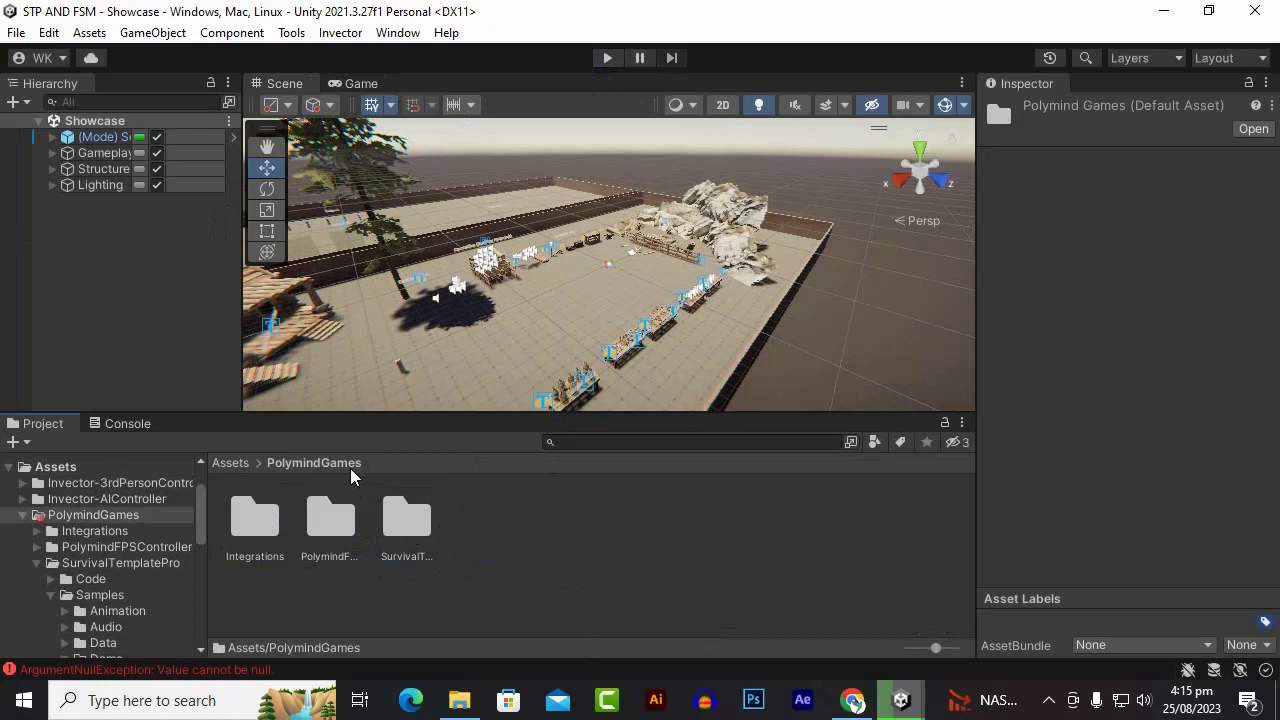
pyautogui.doubleClick(262, 522)
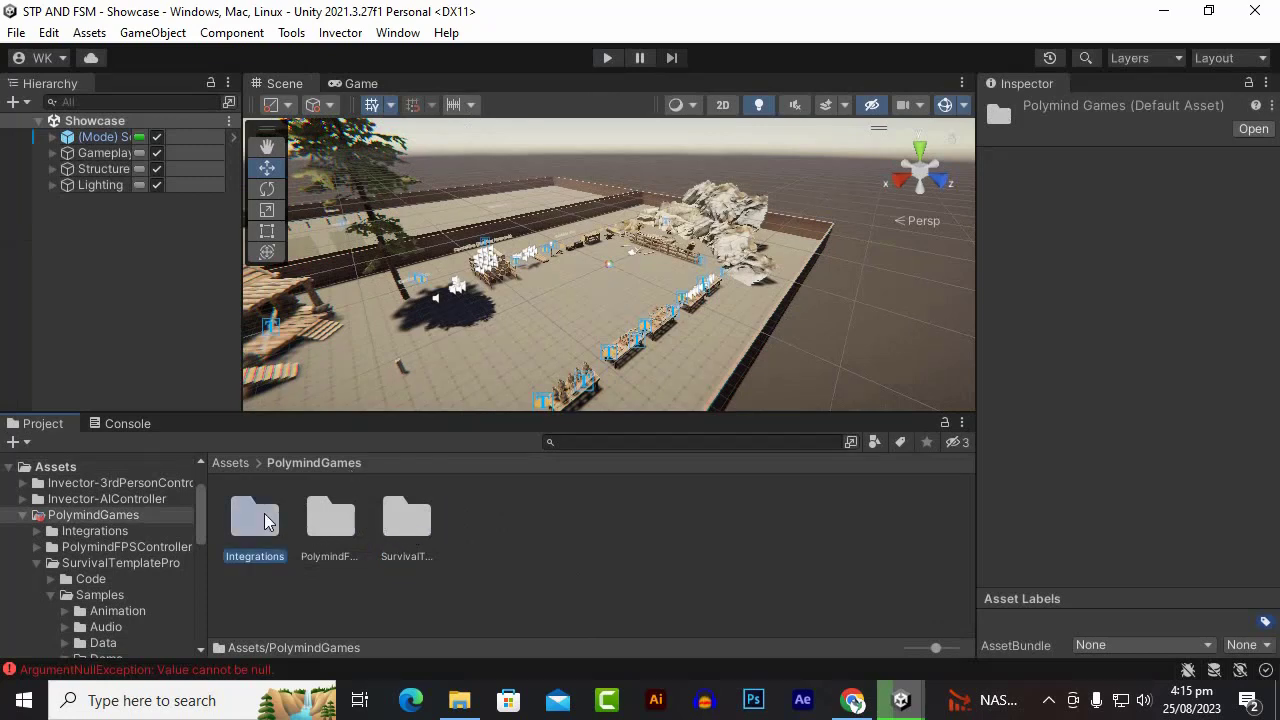
pyautogui.doubleClick(264, 526)
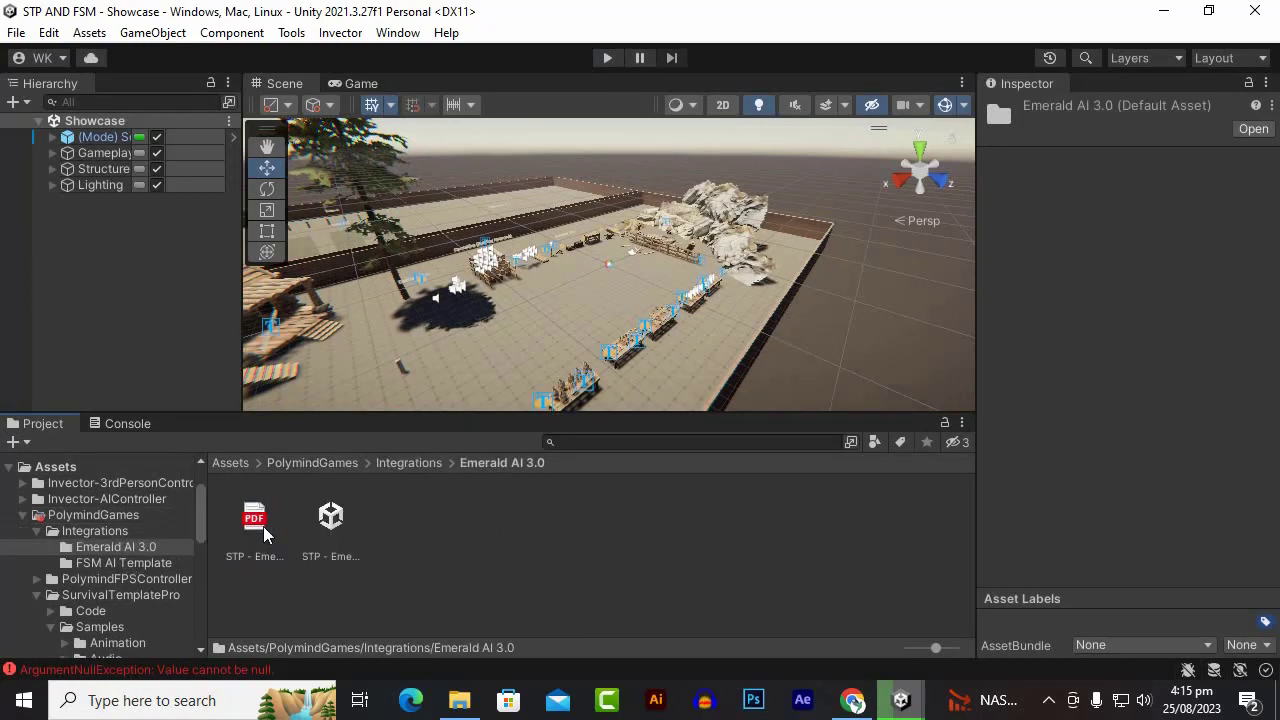
pyautogui.click(410, 463)
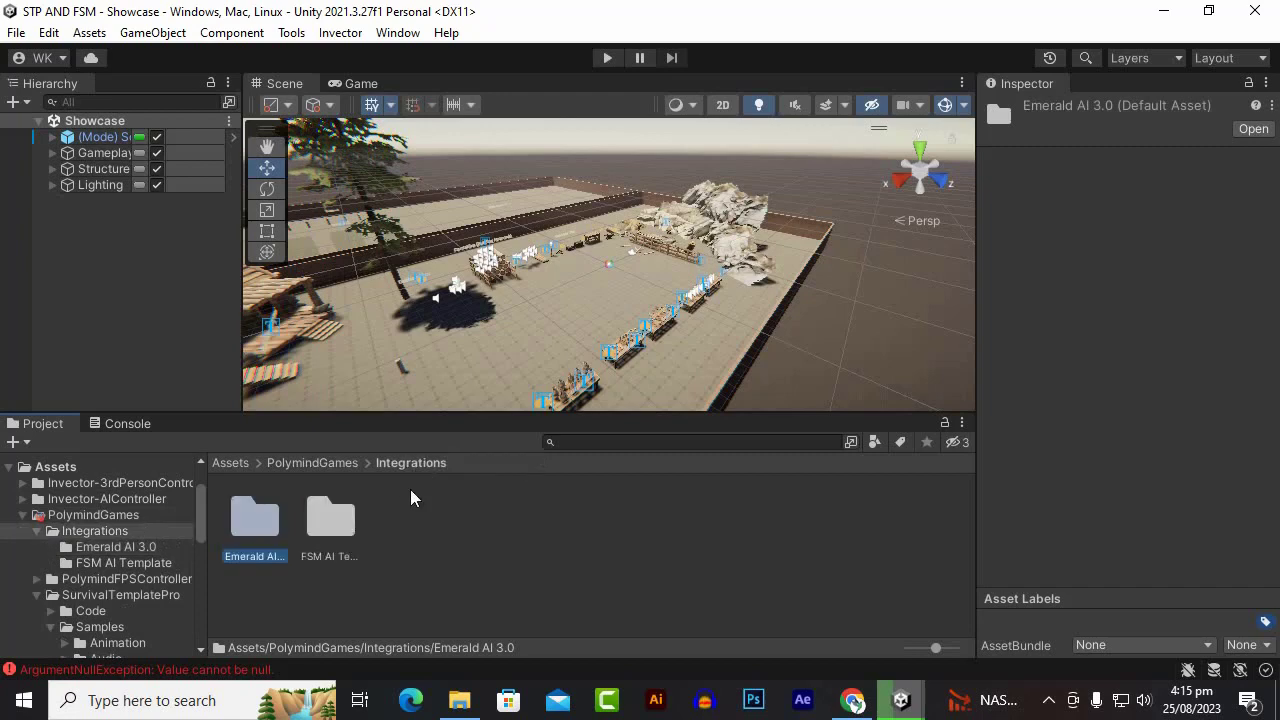
# Import all files of the STP - FSM AI Template Integration package from the FSM AI Template integration folder.
pyautogui.doubleClick(354, 530)
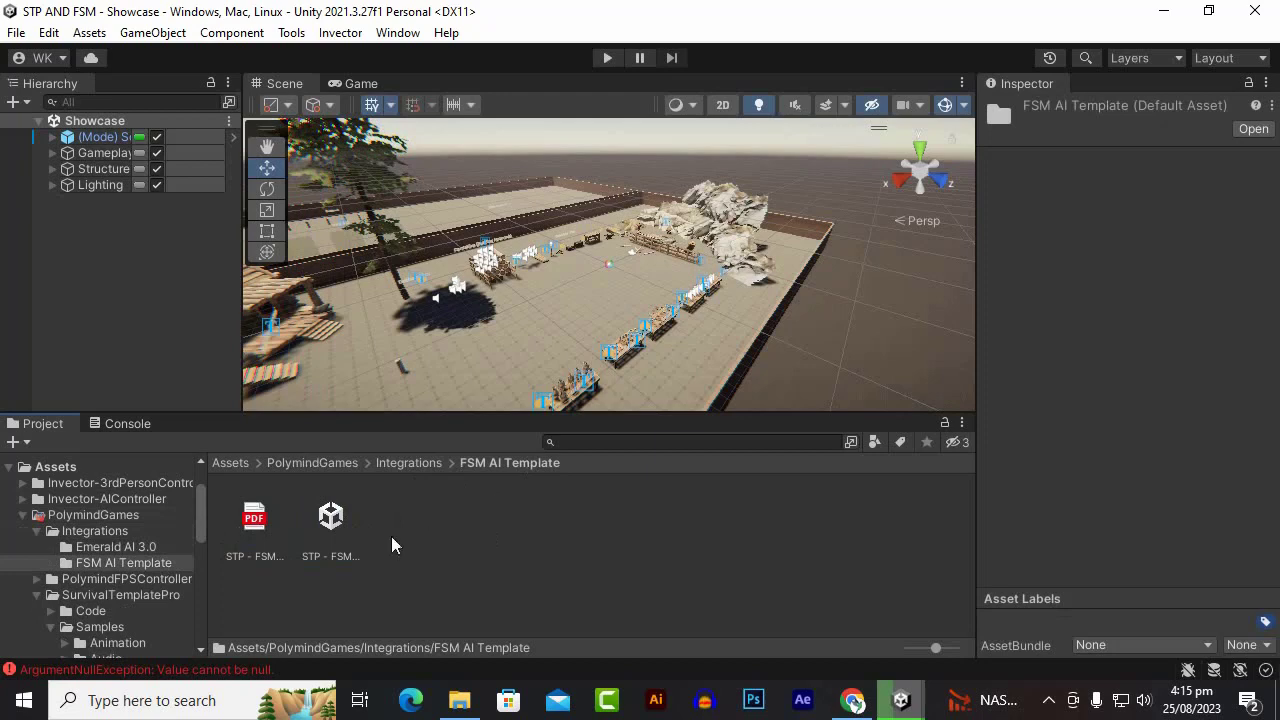
pyautogui.doubleClick(331, 540)
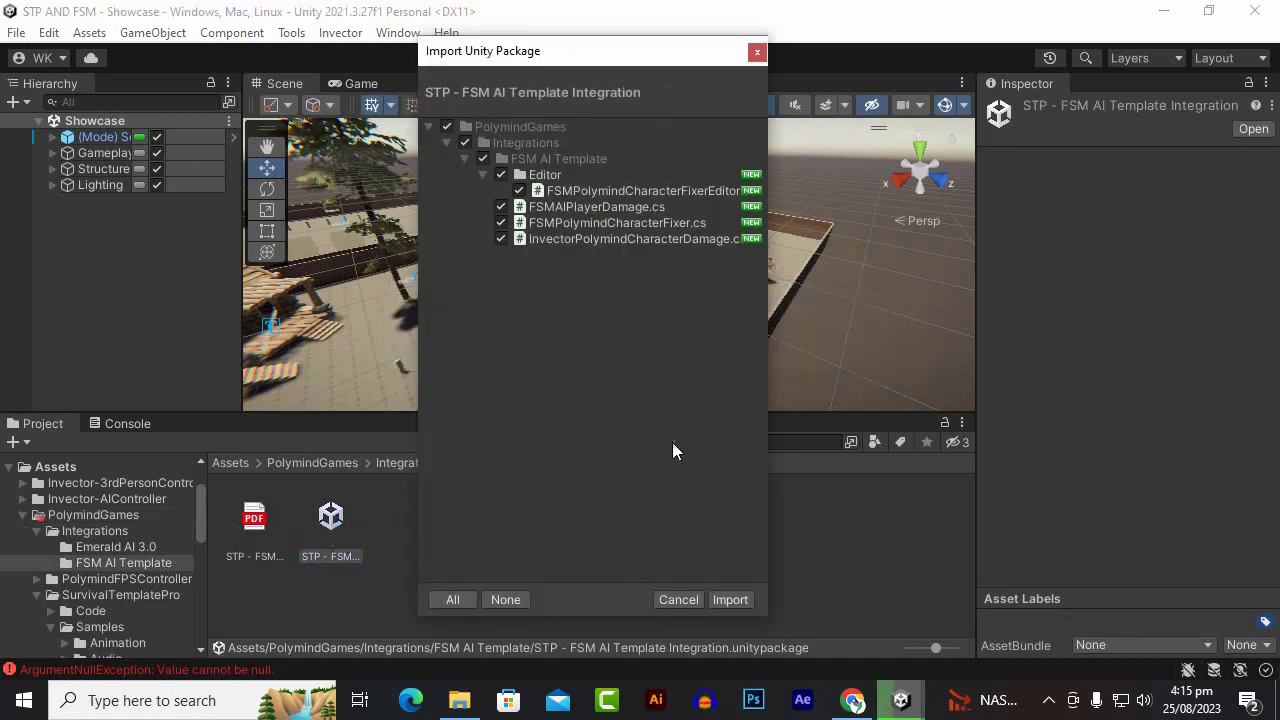
pyautogui.click(729, 600)
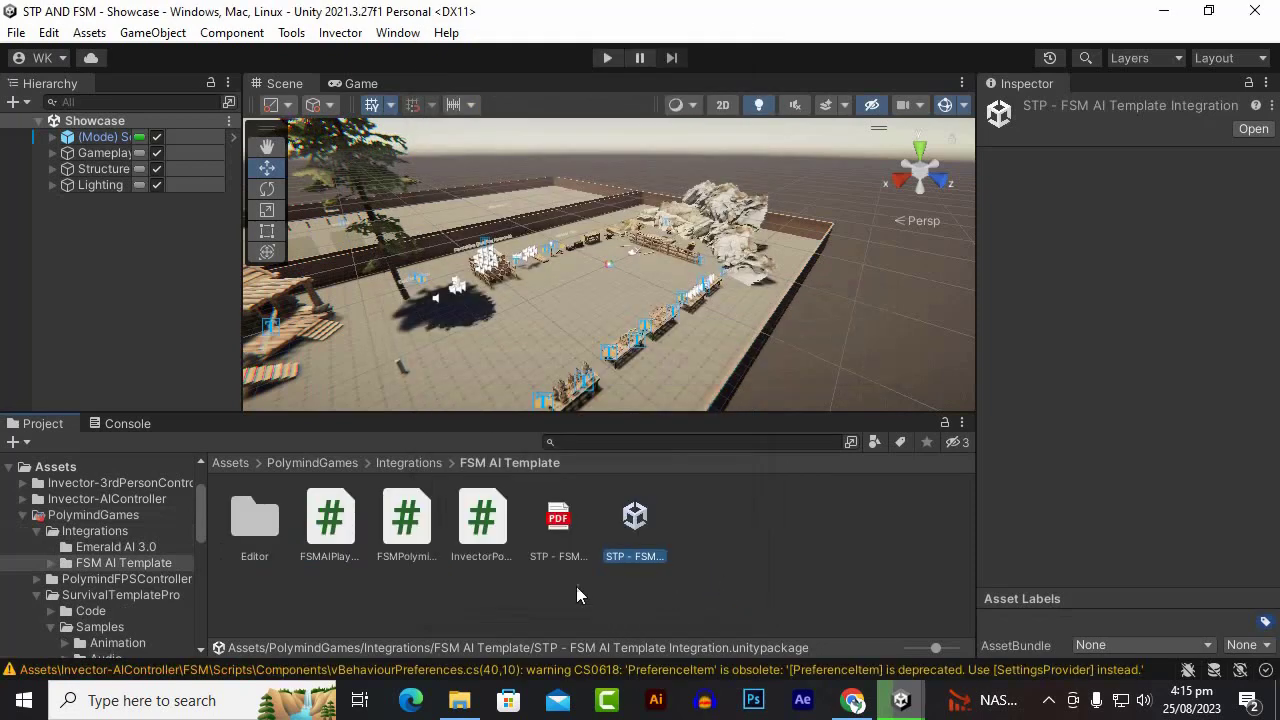
# Open the STP - FSM AI Template Integration PDF guide to view the enemy AI setup instructions, and return to the Unity project.
pyautogui.click(563, 527)
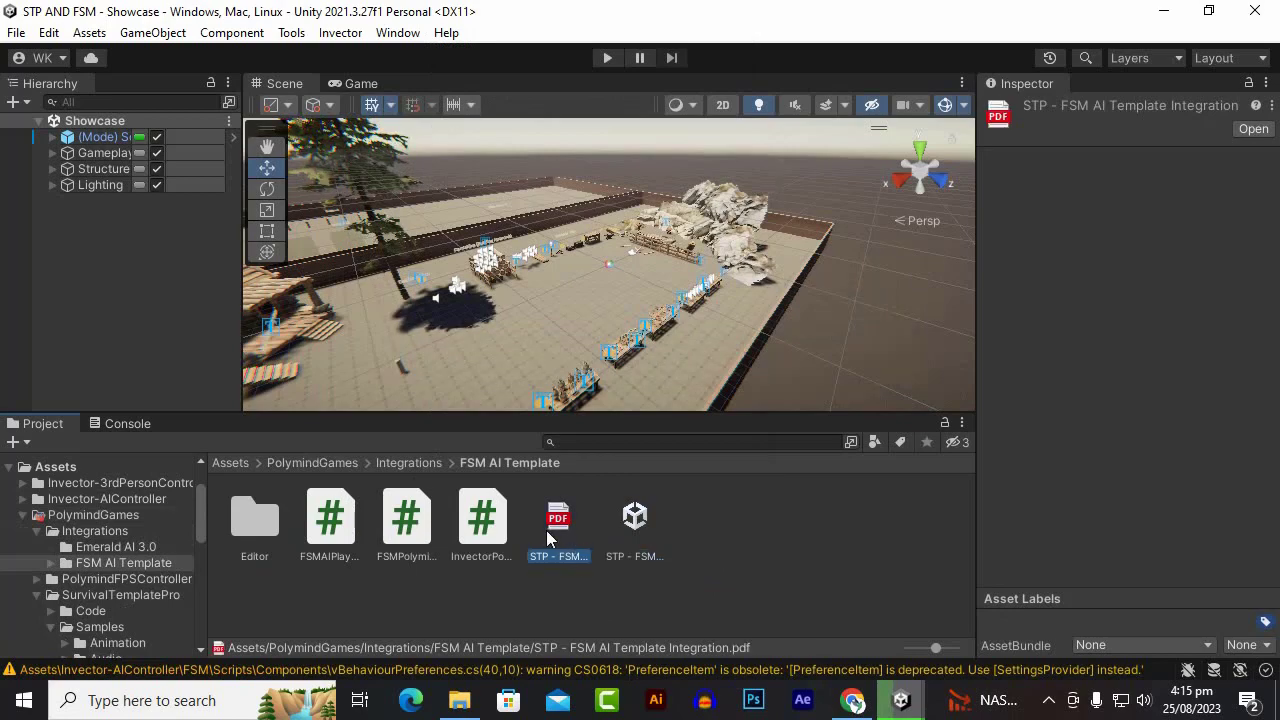
pyautogui.doubleClick(546, 530)
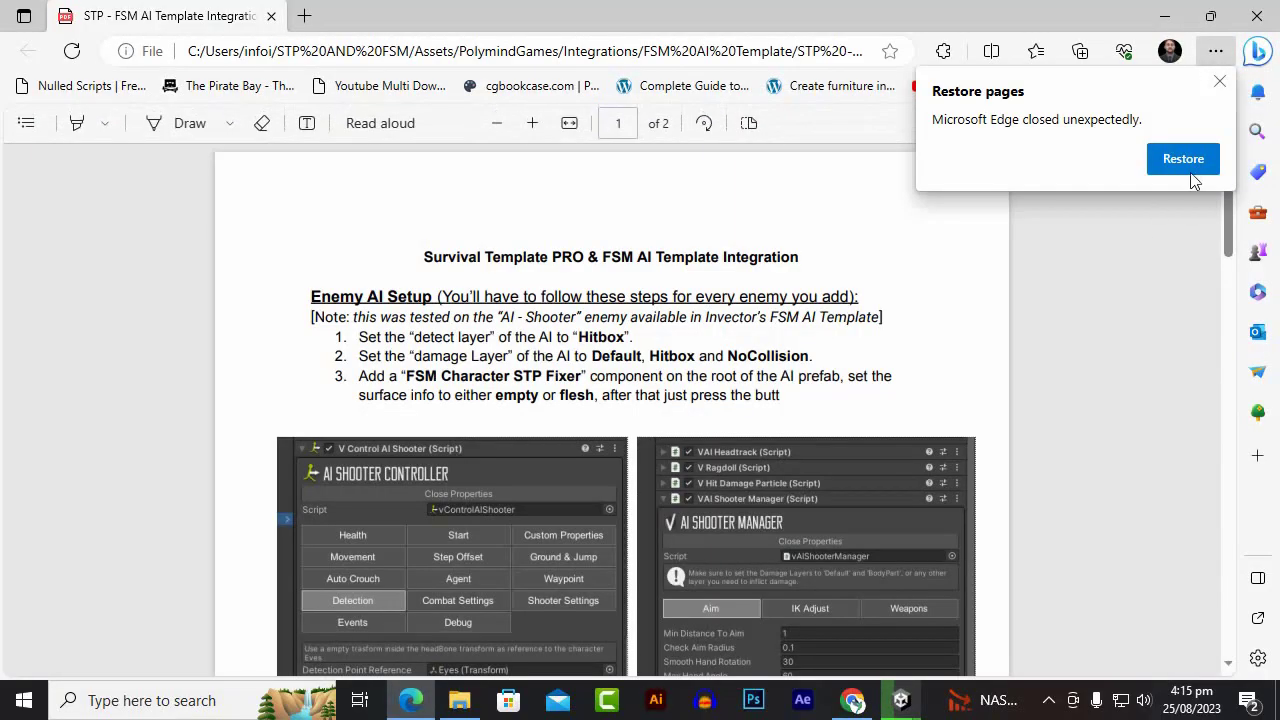
pyautogui.click(1220, 81)
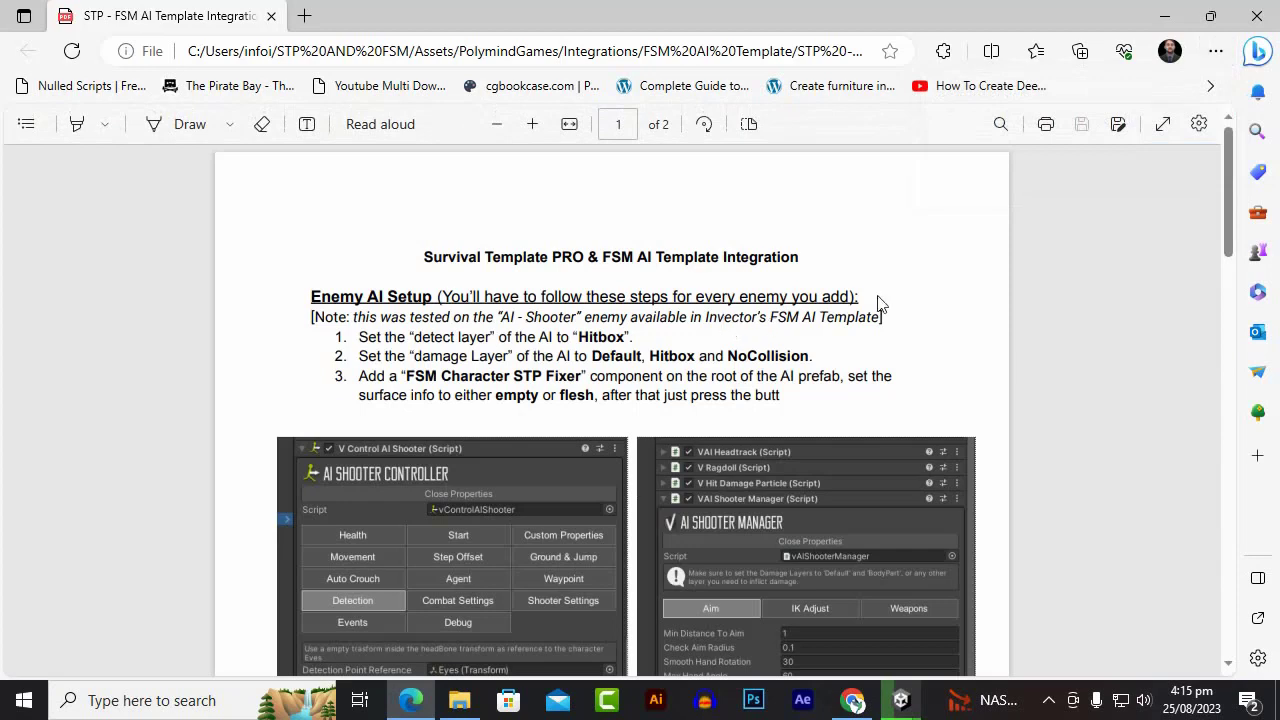
pyautogui.click(900, 699)
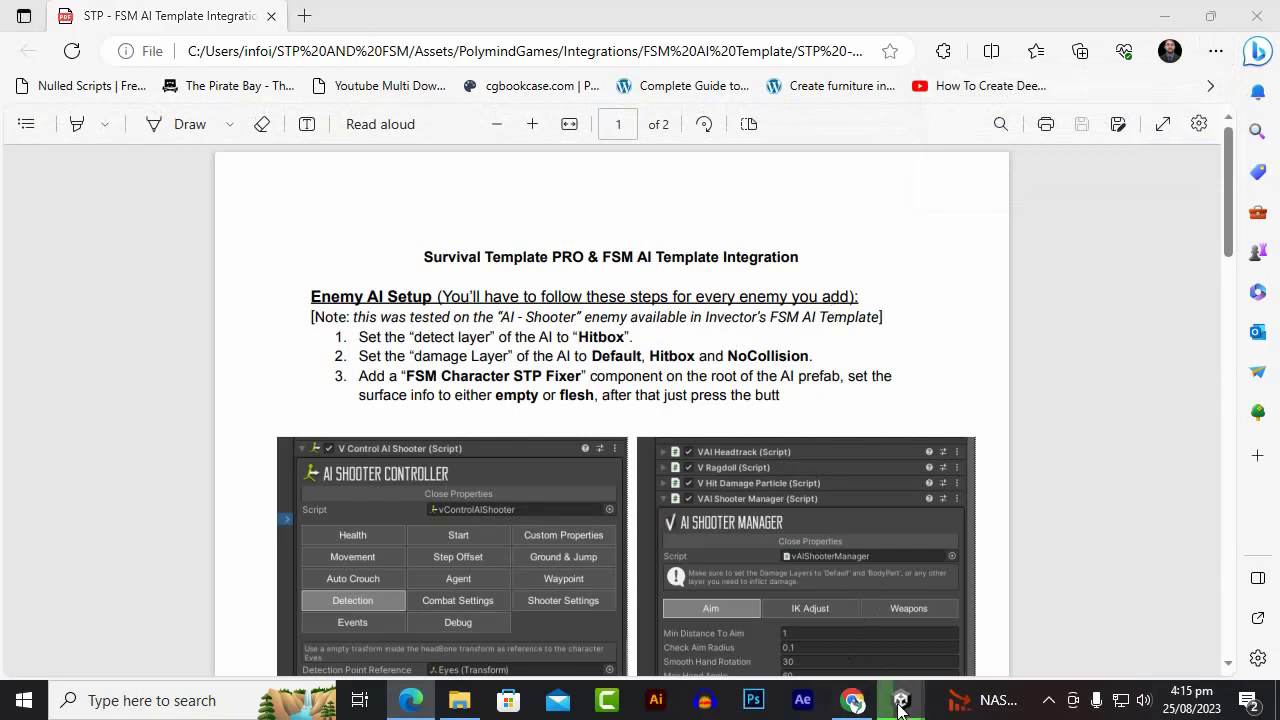
pyautogui.click(1066, 597)
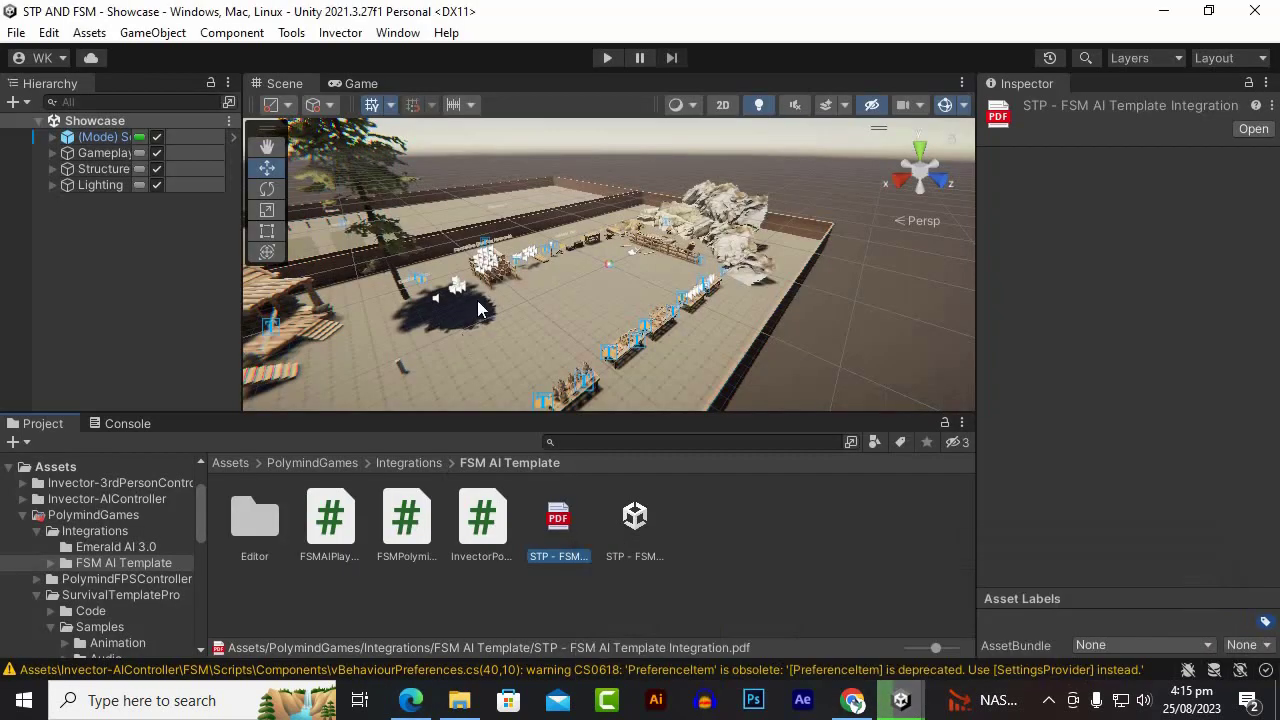
pyautogui.click(431, 595)
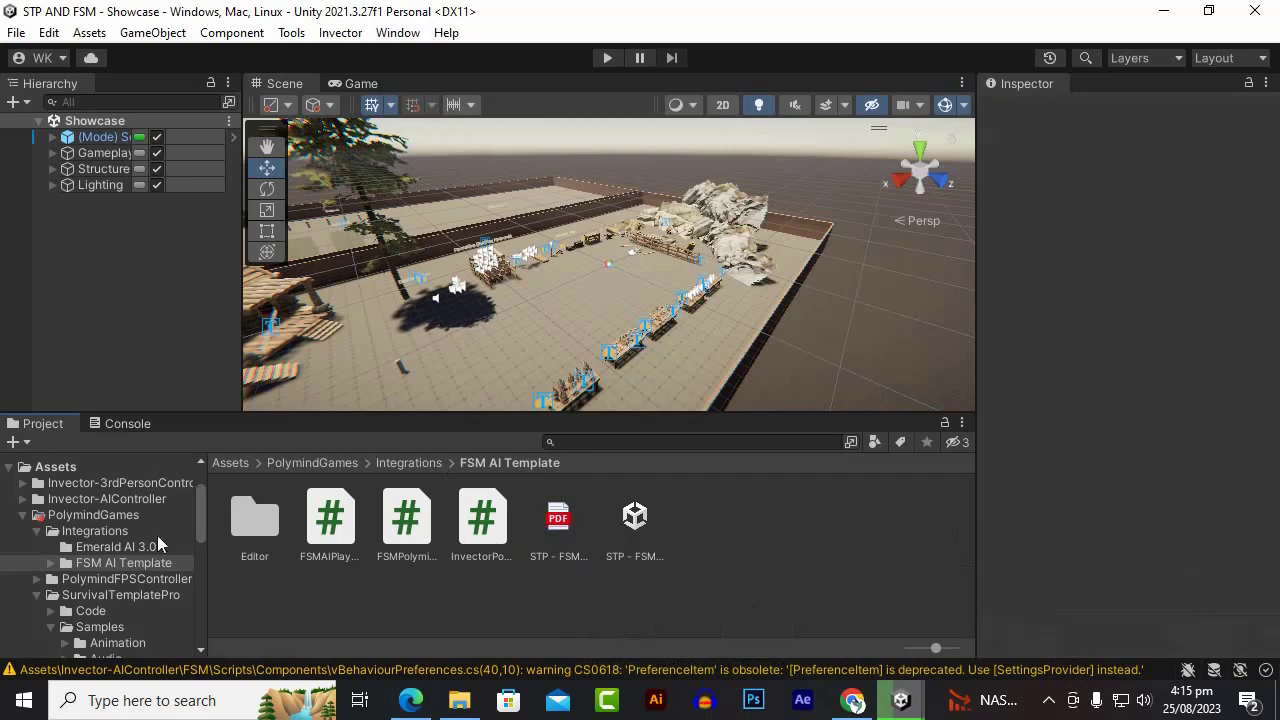
# Clear the console and examine the remaining FSMAIPlayerDamage.cs compile errors one by one, widening the console to read their messages.
pyautogui.click(118, 423)
pyautogui.click(18, 442)
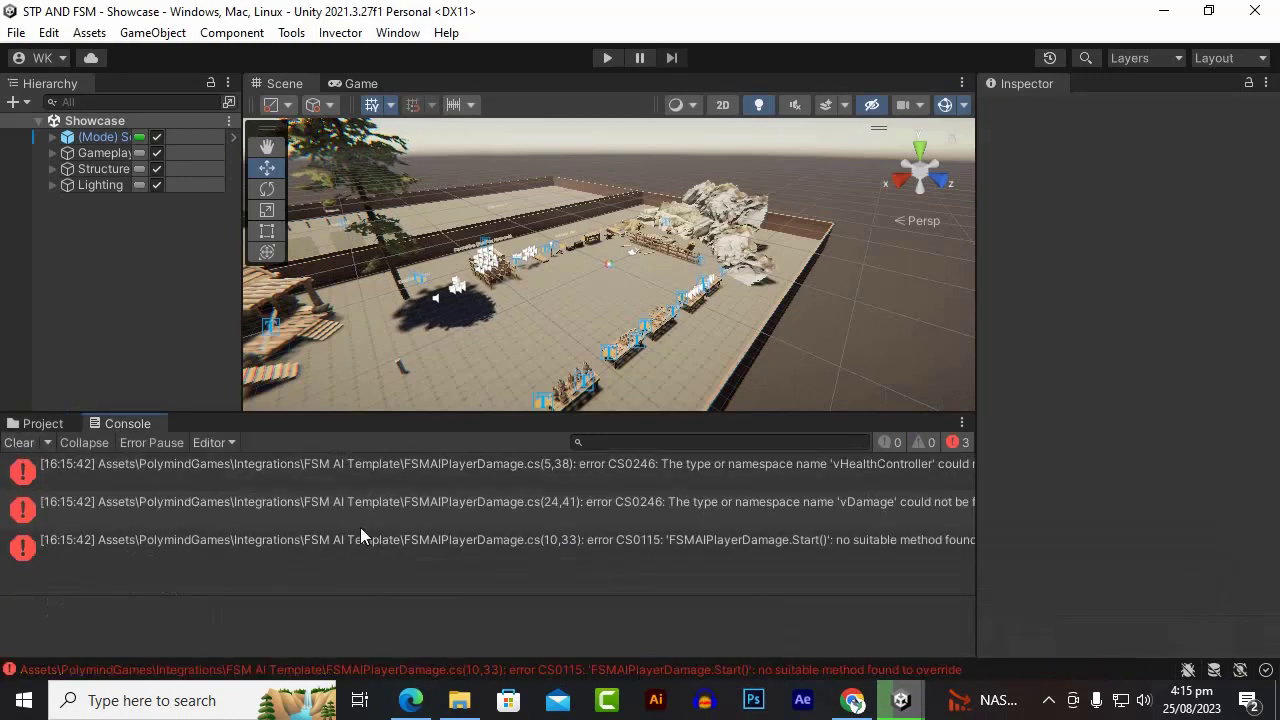
pyautogui.click(527, 469)
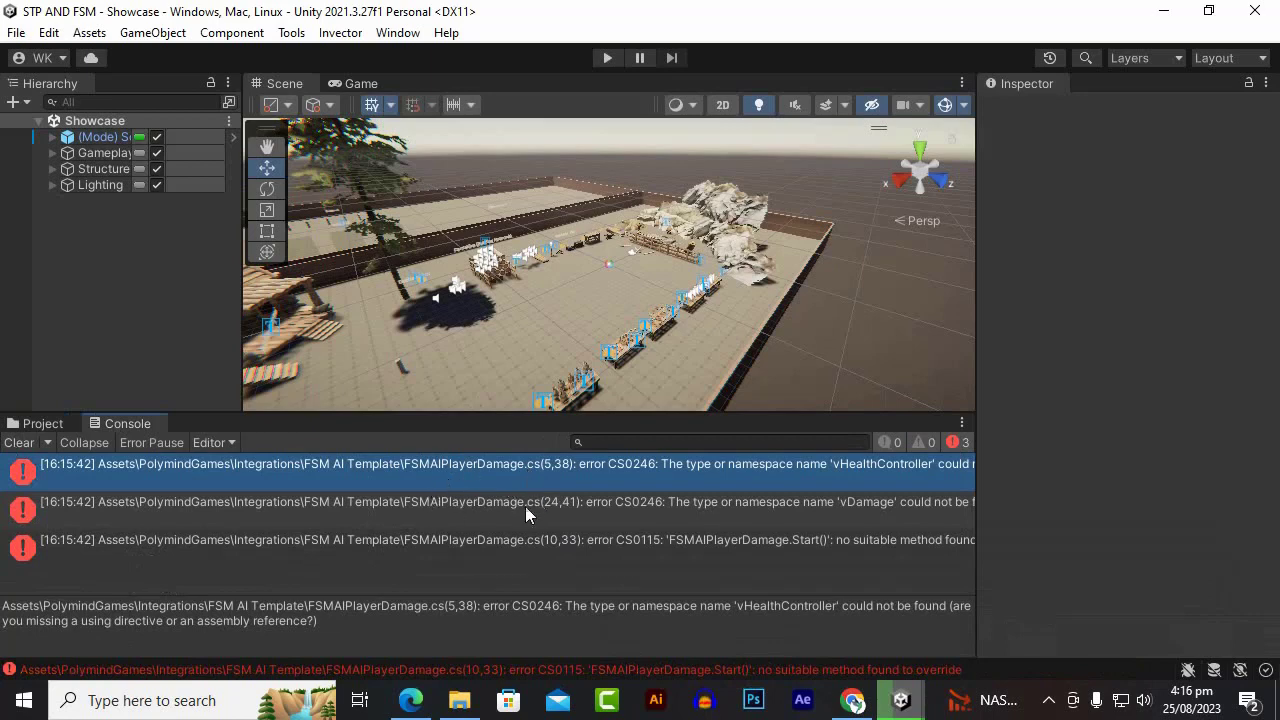
pyautogui.click(522, 510)
pyautogui.click(516, 545)
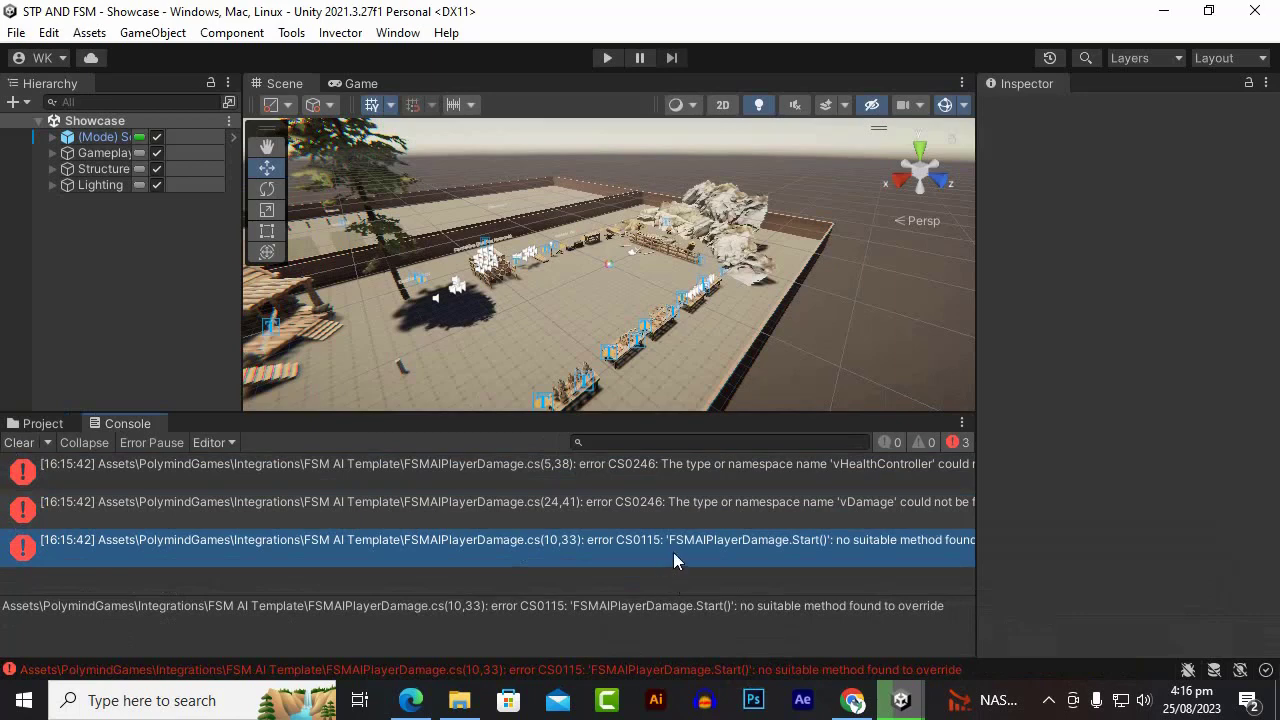
pyautogui.moveTo(973, 454); pyautogui.dragTo(1037, 465)
pyautogui.click(845, 483)
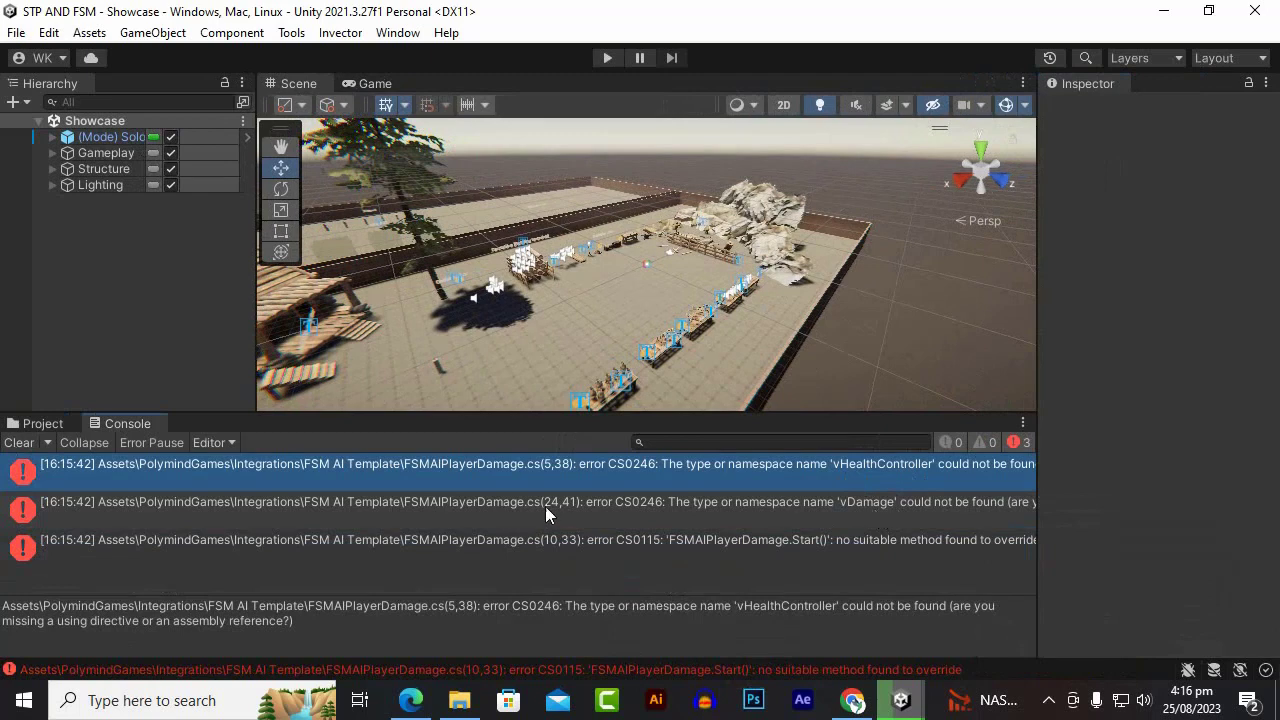
pyautogui.click(442, 517)
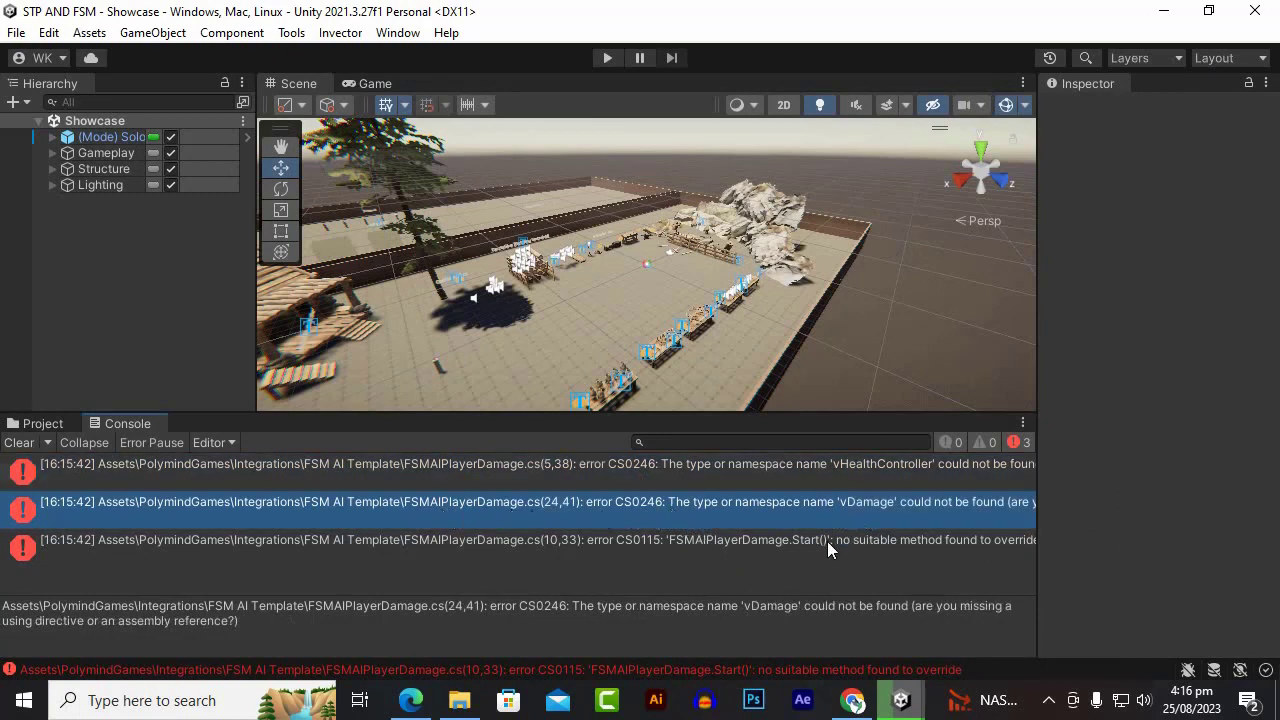
pyautogui.click(776, 551)
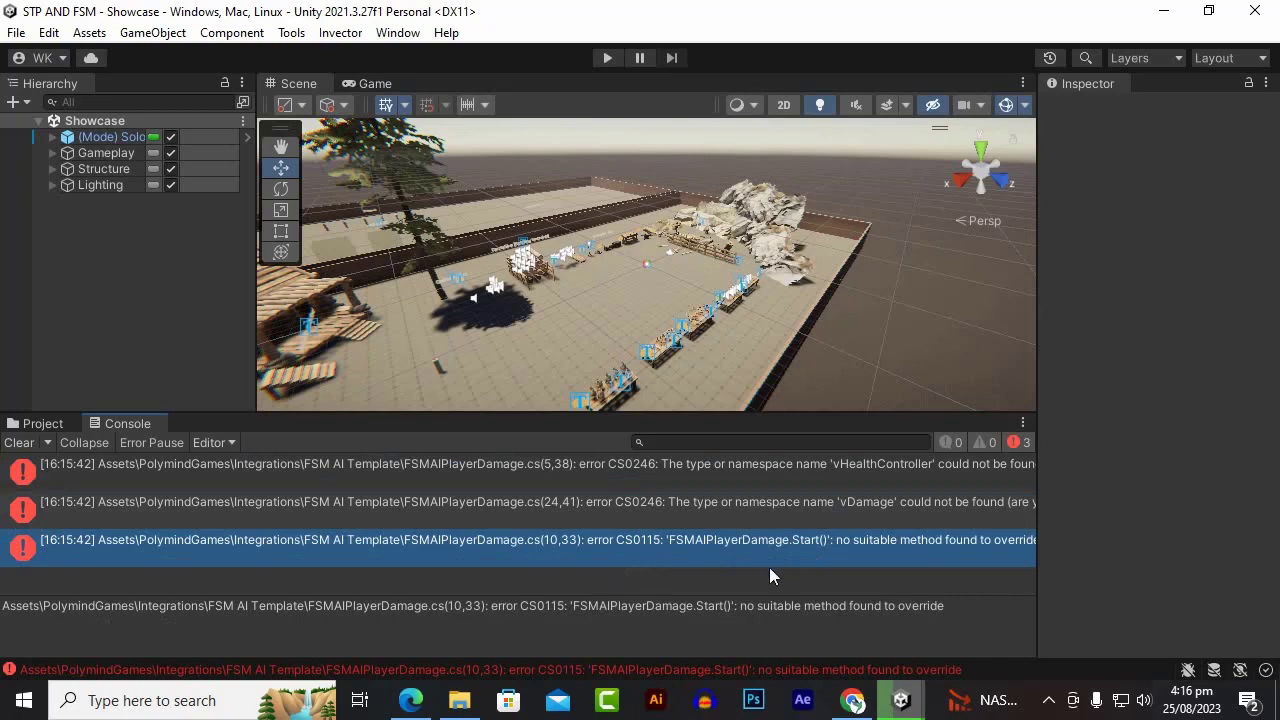
pyautogui.click(482, 500)
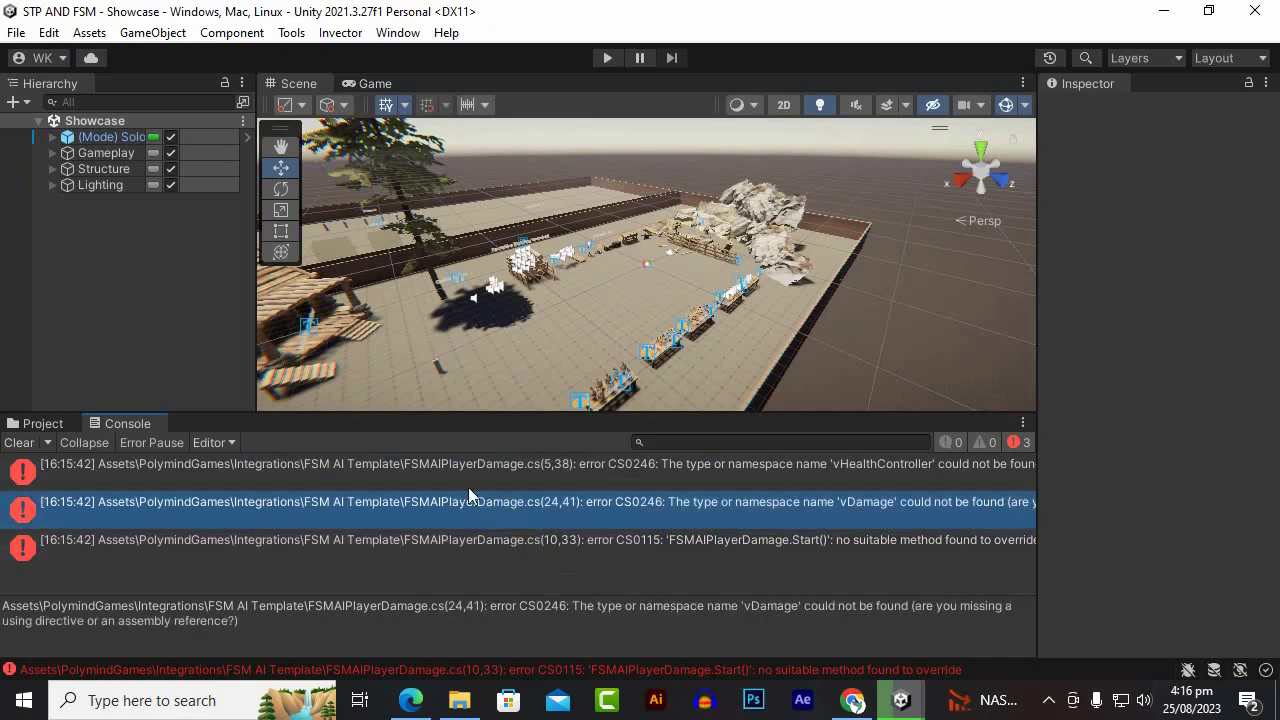
pyautogui.click(466, 483)
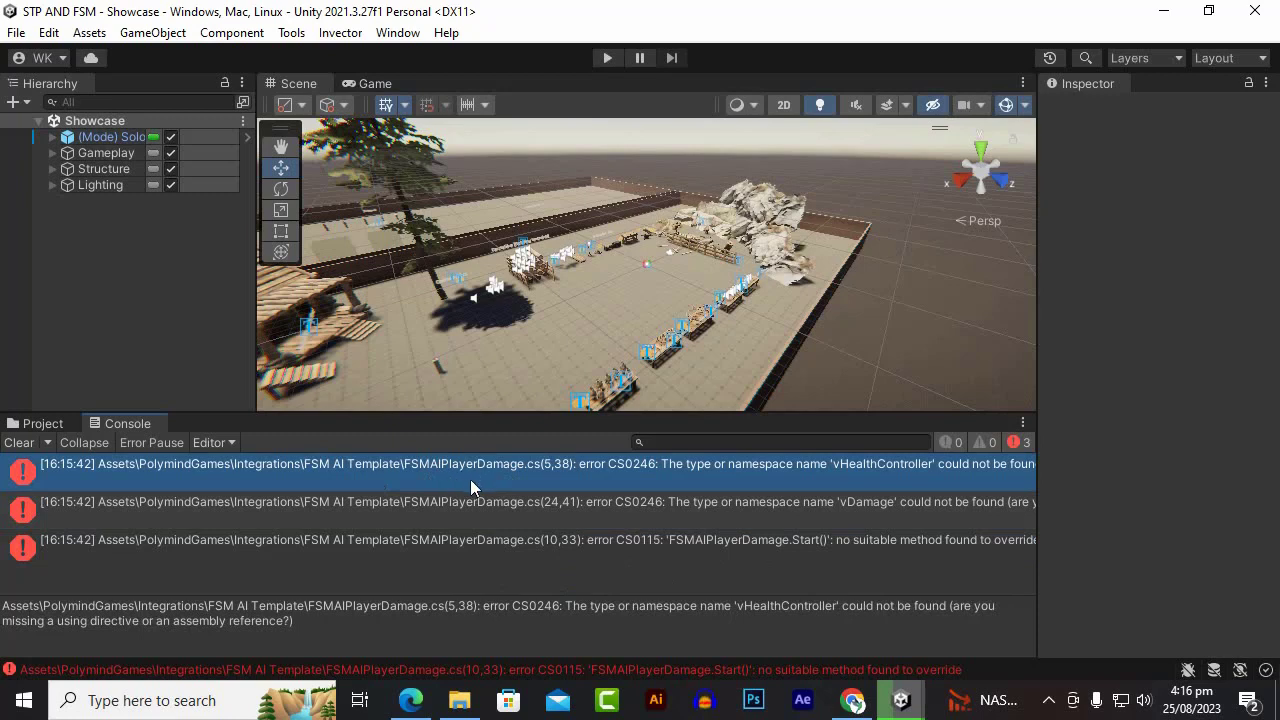
# Open FSMAIPlayerDamage.cs in Visual Studio from the vHealthController error and look over its class declaration and Start method.
pyautogui.doubleClick(470, 479)
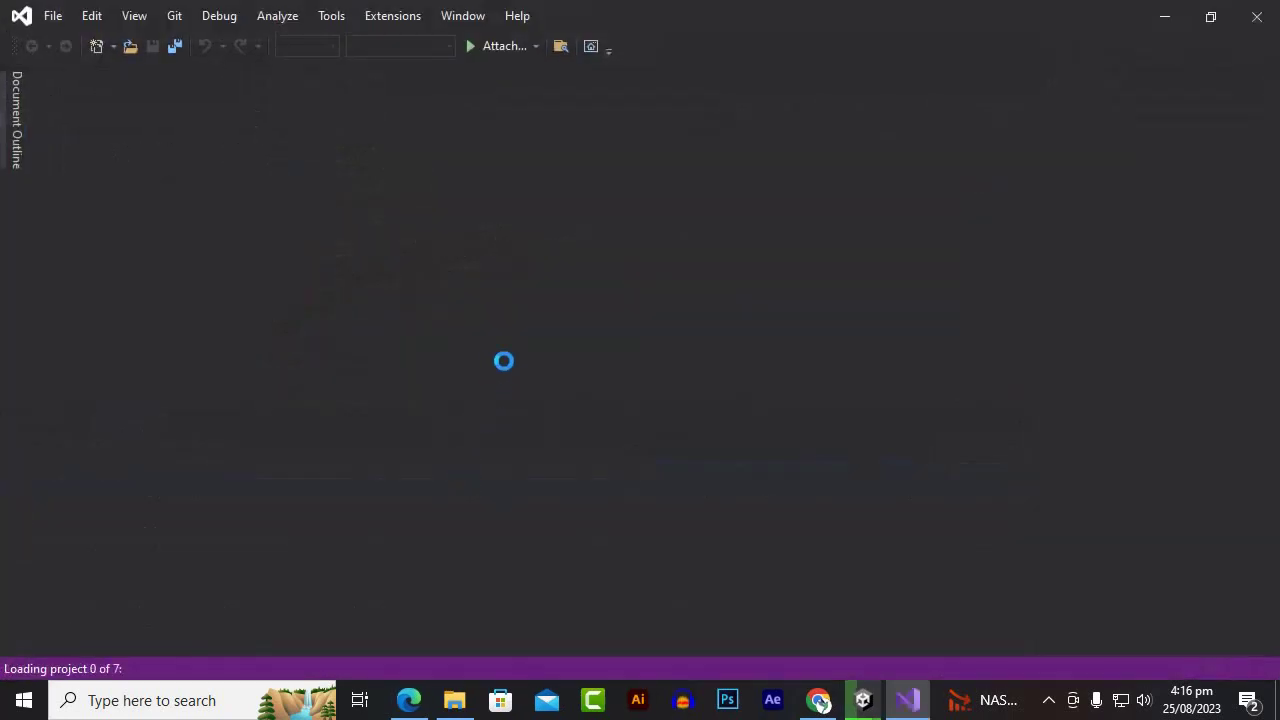
pyautogui.click(1047, 698)
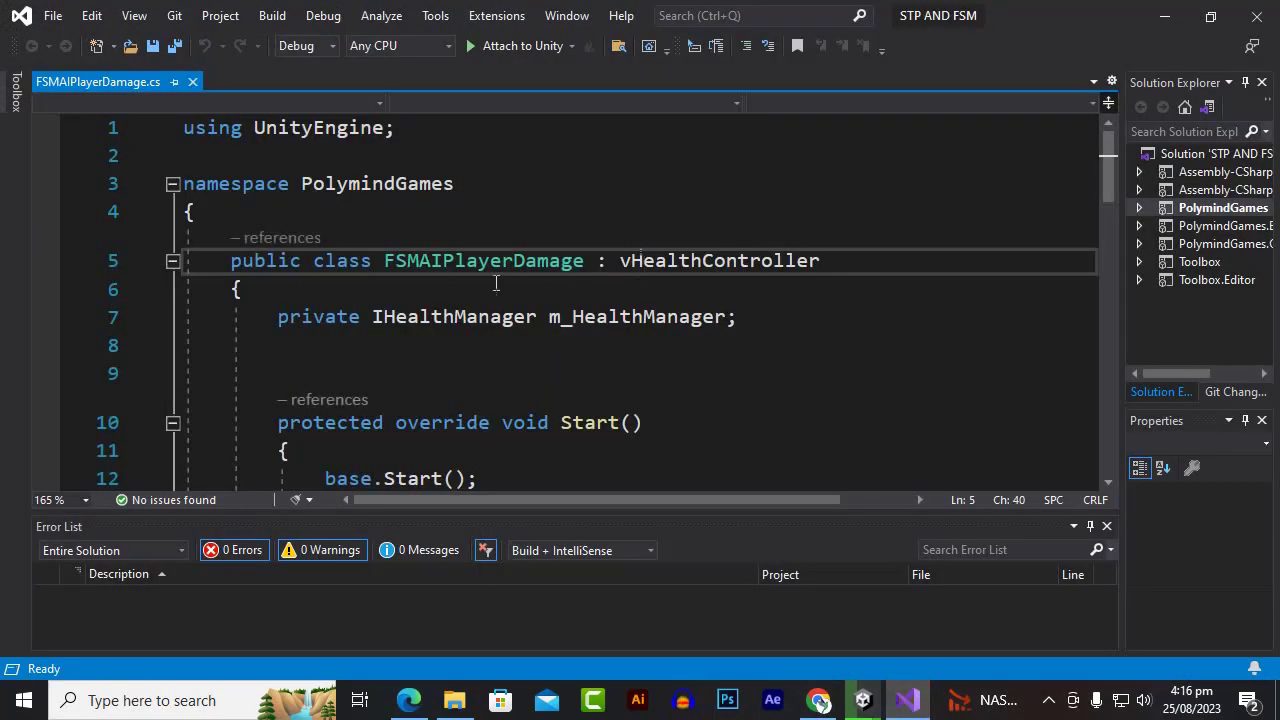
pyautogui.click(463, 277)
pyautogui.click(401, 258)
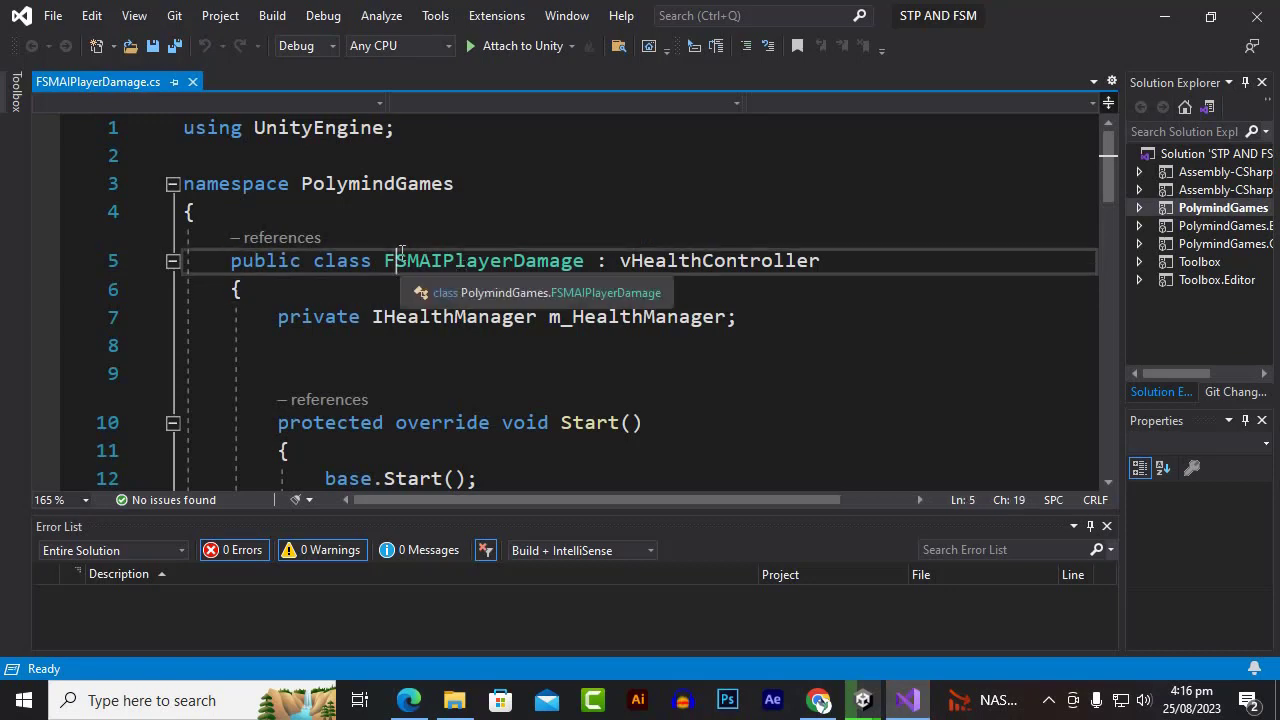
pyautogui.scroll(-3, 590, 268)
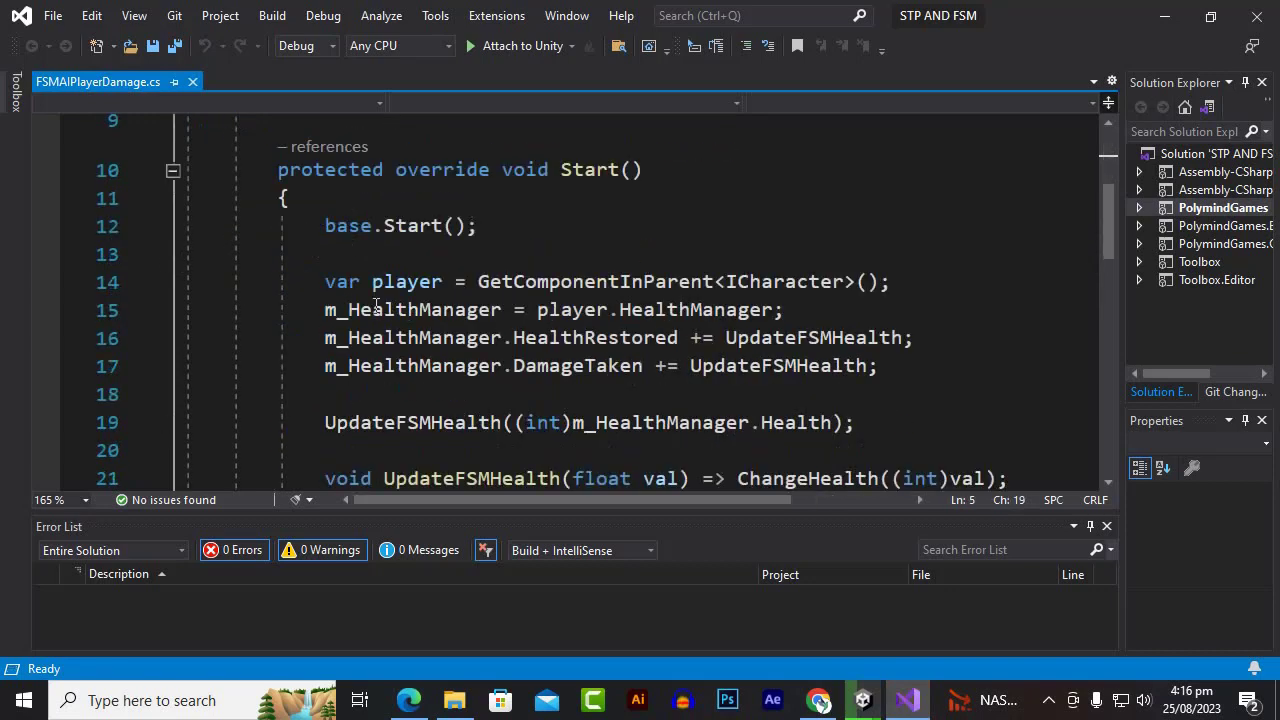
pyautogui.scroll(3, 607, 278)
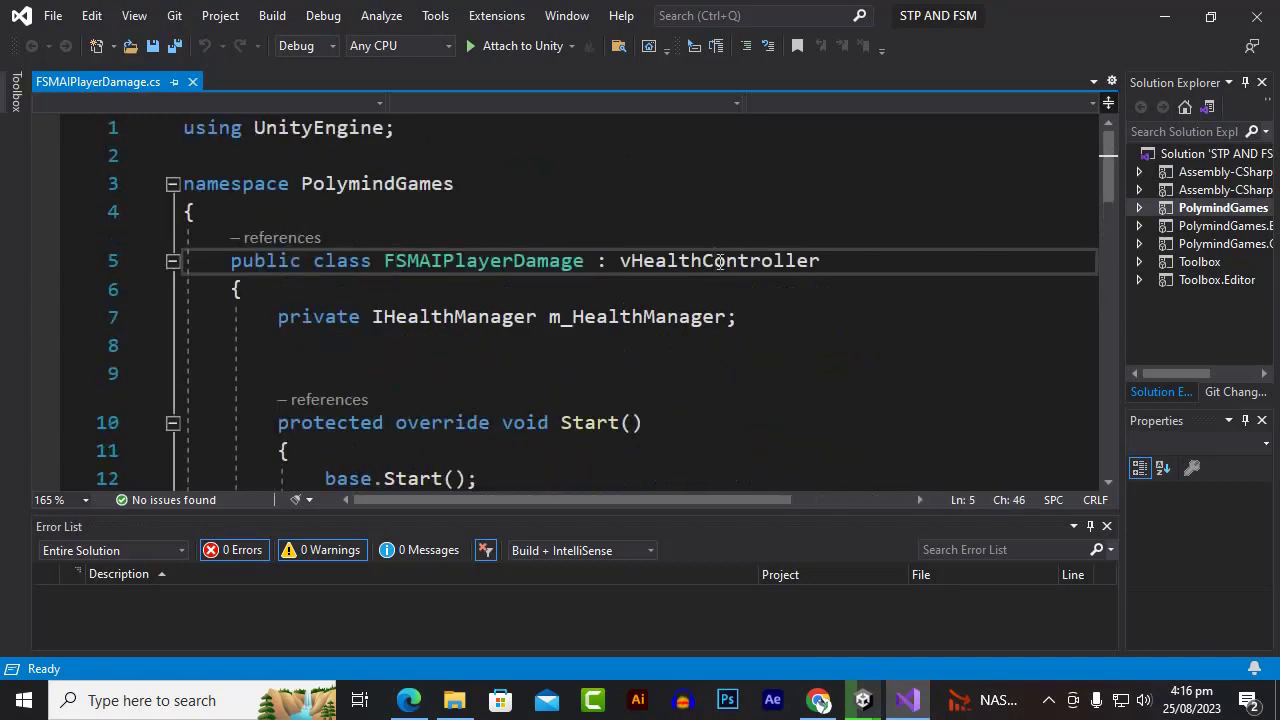
pyautogui.scroll(-2, 437, 306)
pyautogui.scroll(-3, 440, 306)
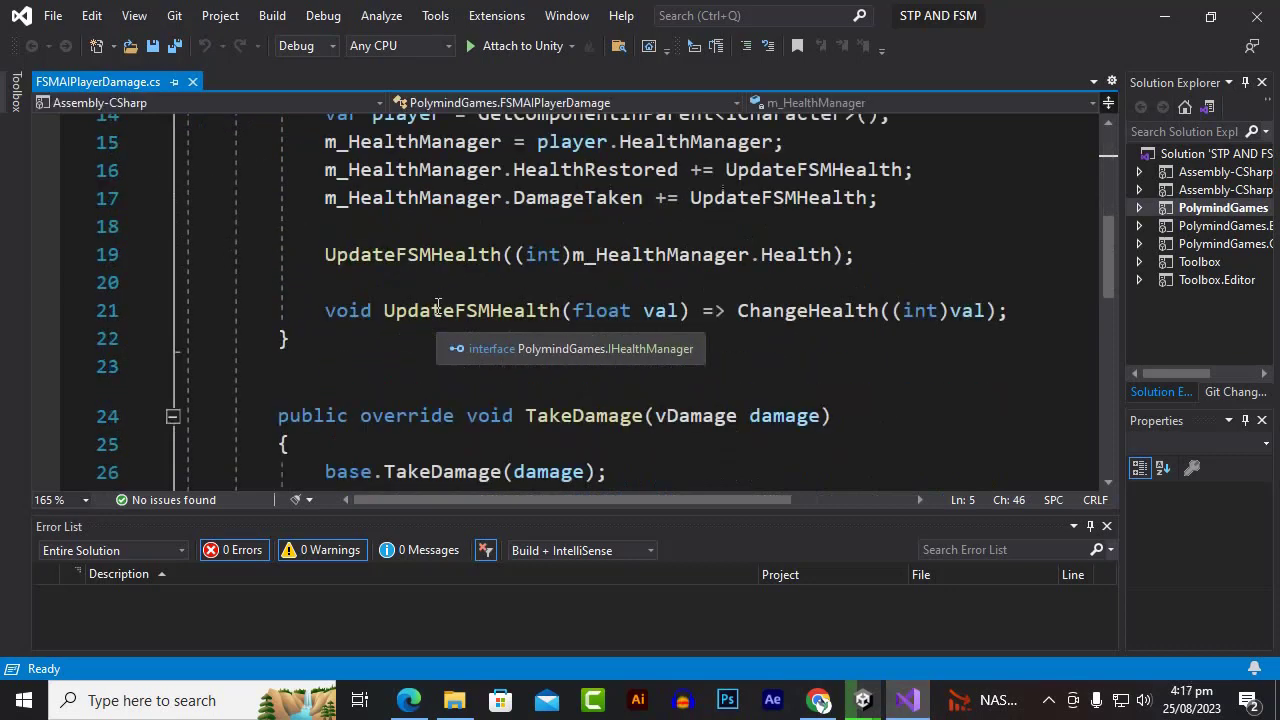
pyautogui.scroll(3, 455, 308)
pyautogui.scroll(2, 455, 308)
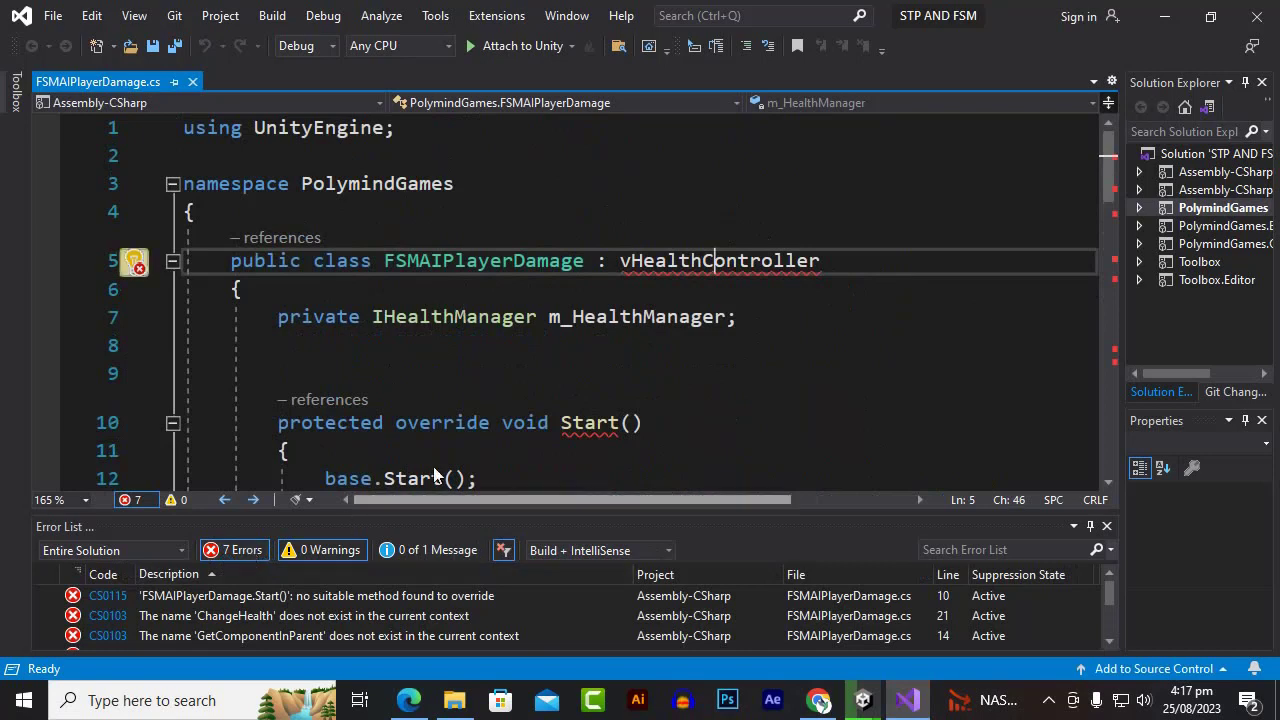
# Examine the flagged code in FSMAIPlayerDamage.cs, from the GetComponentInParent call in Start to HandleCheckHealthEvents in TakeDamage.
pyautogui.scroll(-2, 616, 390)
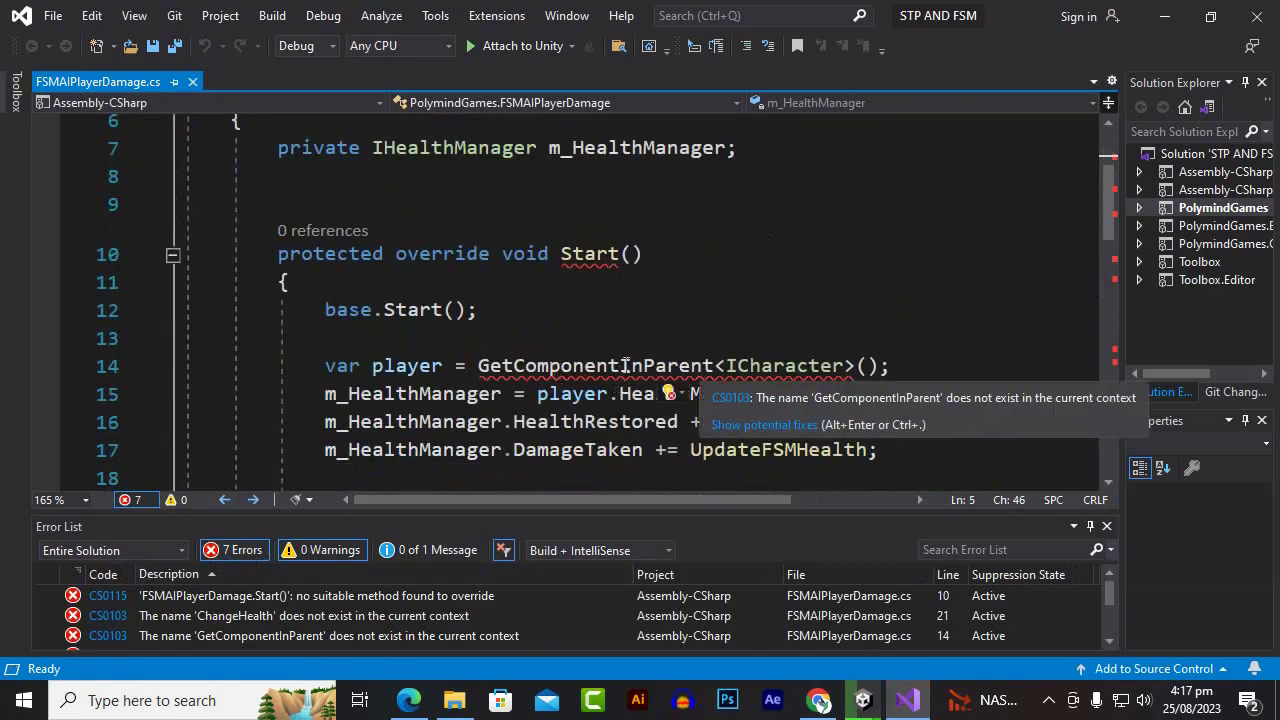
pyautogui.click(733, 363)
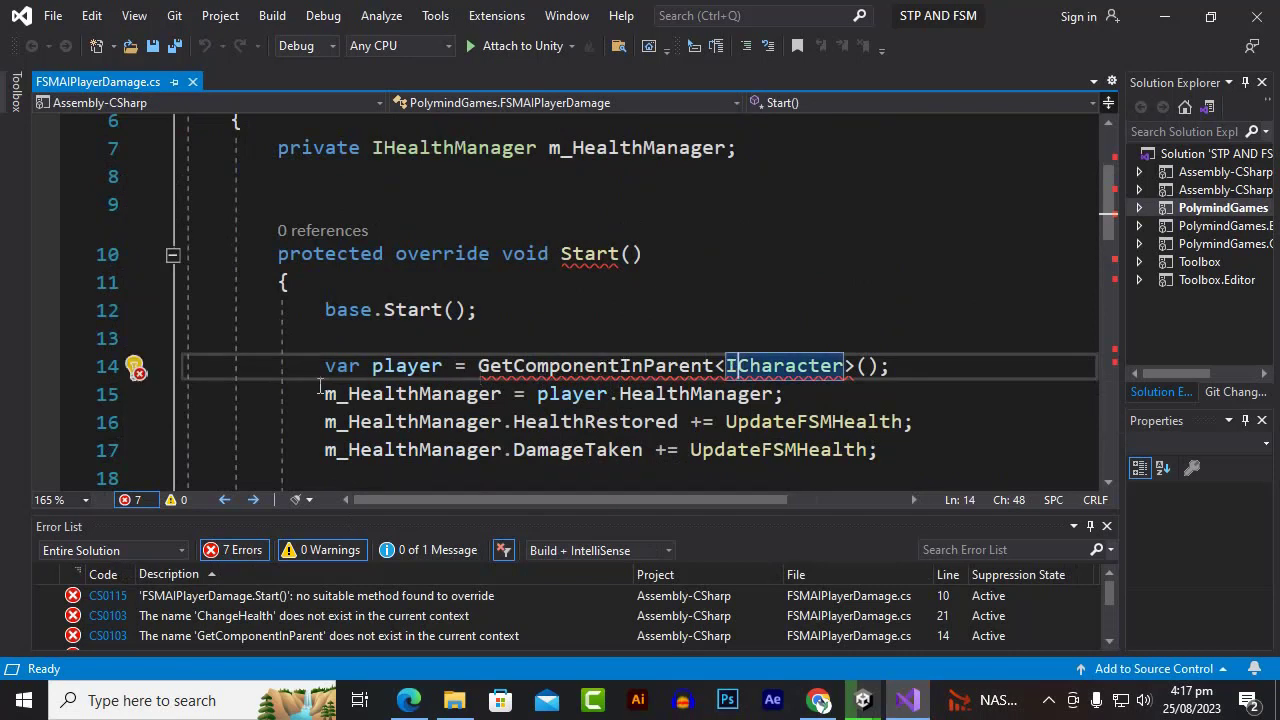
pyautogui.click(357, 393)
pyautogui.scroll(-4, 561, 387)
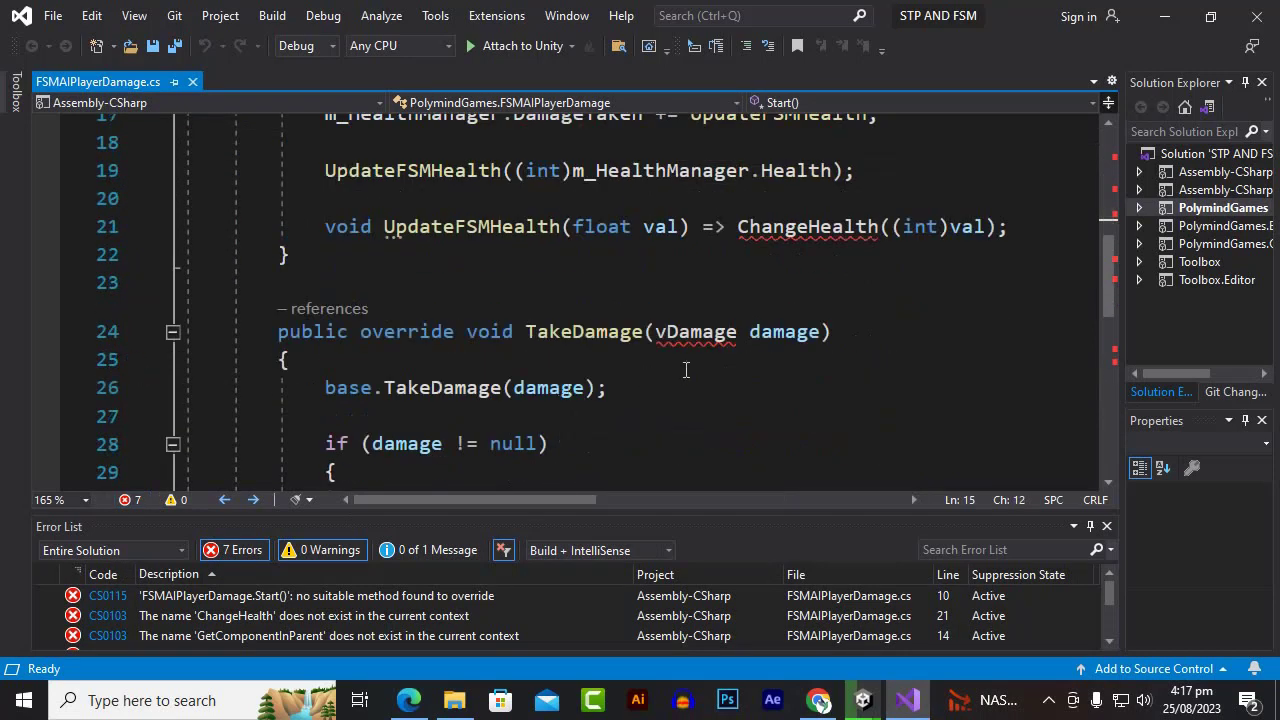
pyautogui.click(704, 344)
pyautogui.press('Up')
pyautogui.press('Up')
pyautogui.scroll(-2, 627, 350)
pyautogui.scroll(-5, 627, 350)
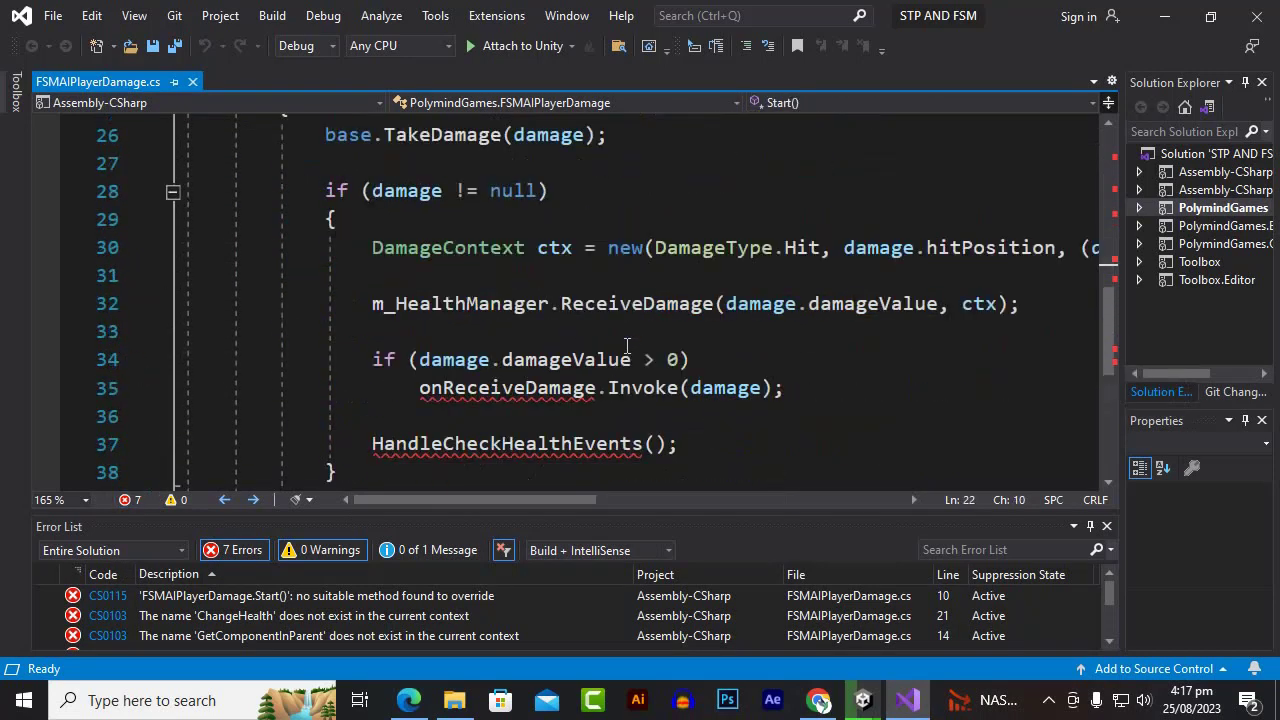
pyautogui.scroll(4, 631, 337)
pyautogui.click(487, 420)
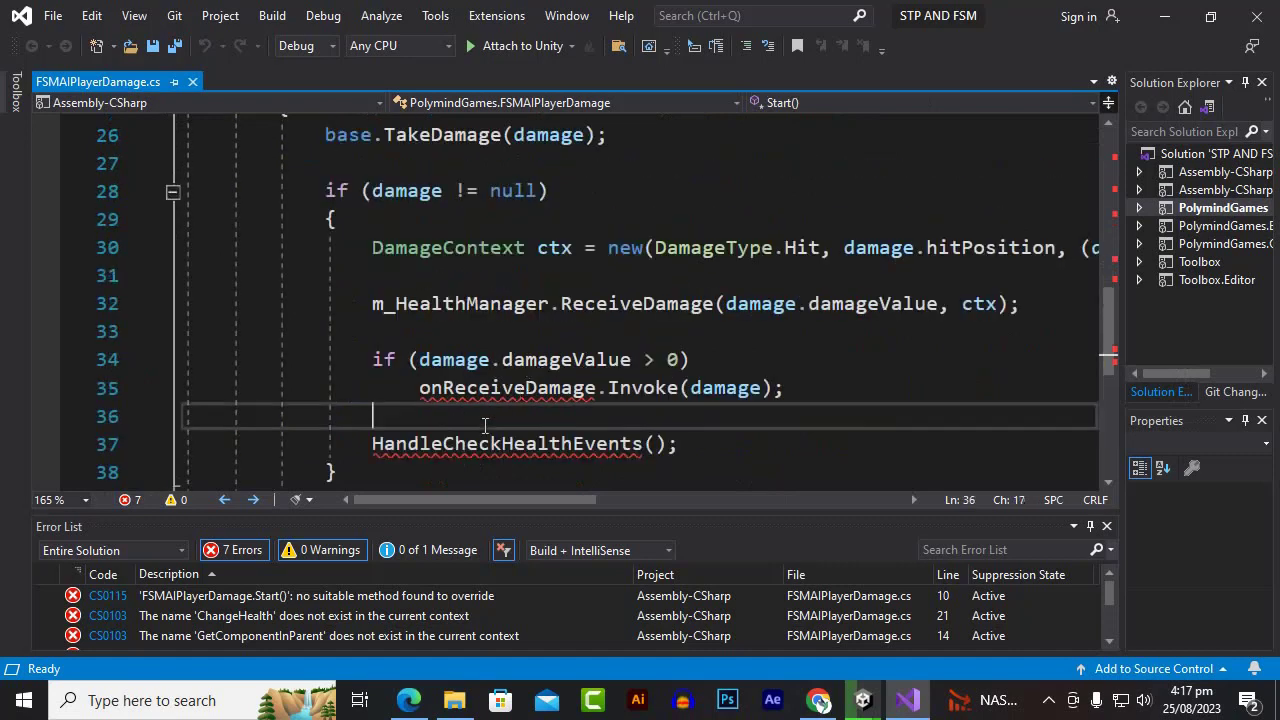
pyautogui.click(606, 444)
pyautogui.scroll(2, 698, 395)
pyautogui.scroll(6, 698, 395)
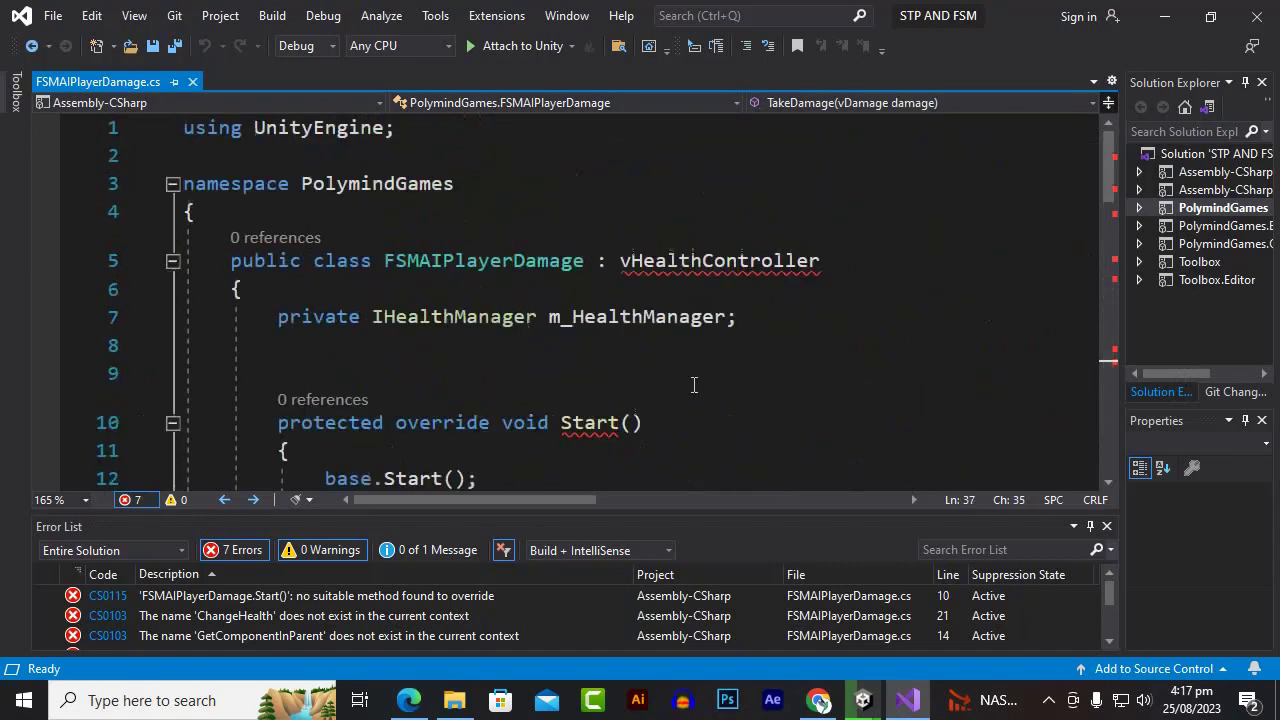
# Copy the base class name vHealthController from line 5 and switch back to the project assets of STP AND FSM in Unity.
pyautogui.click(508, 260)
pyautogui.click(609, 261)
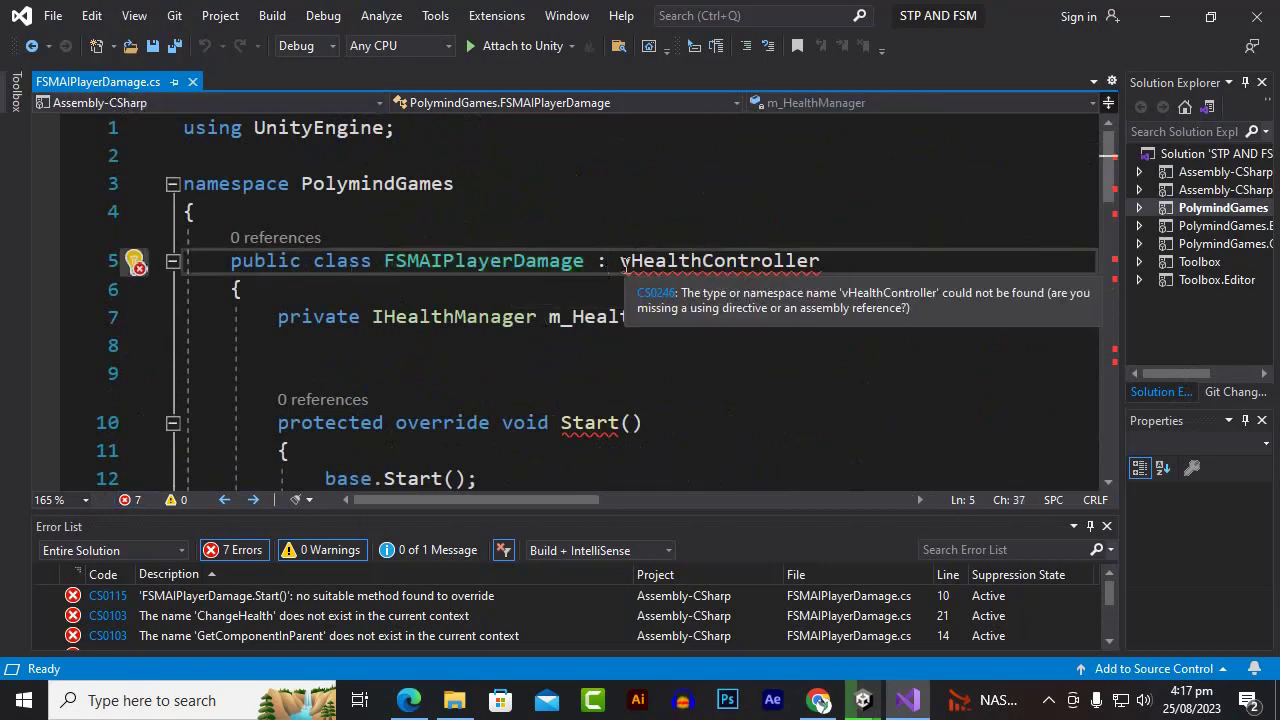
pyautogui.moveTo(621, 262); pyautogui.dragTo(860, 263)
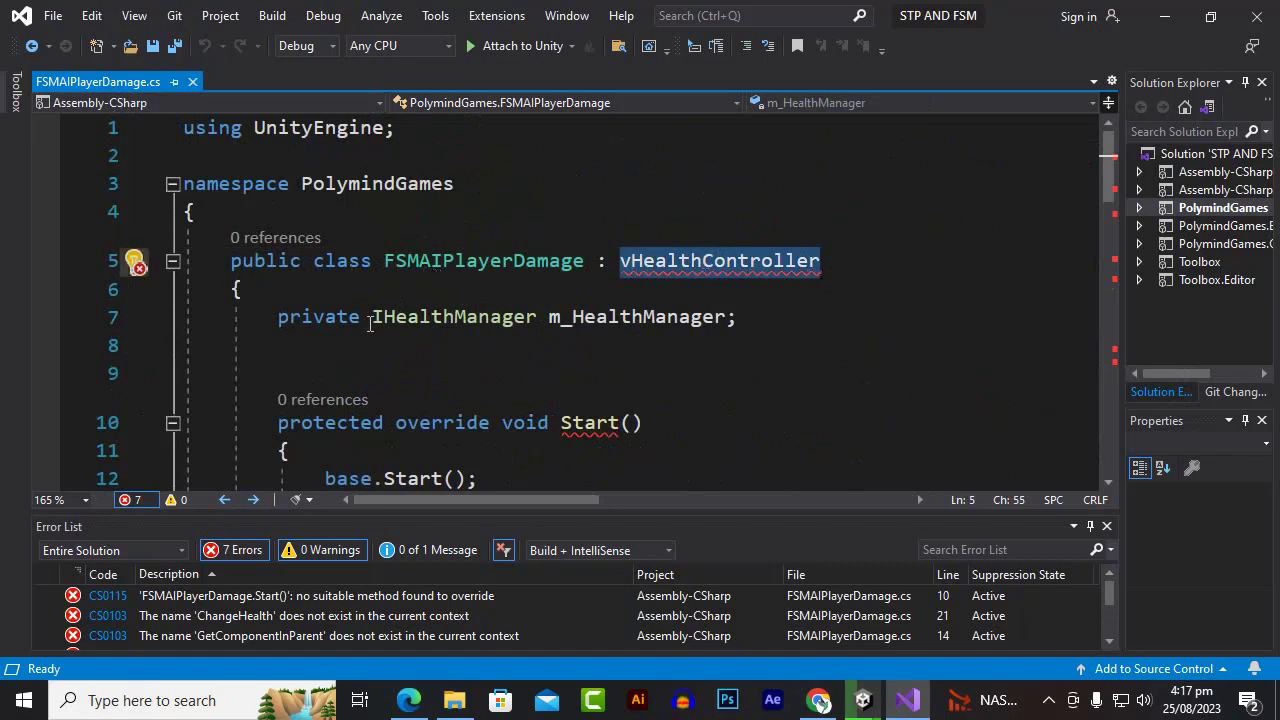
pyautogui.rightClick(692, 260)
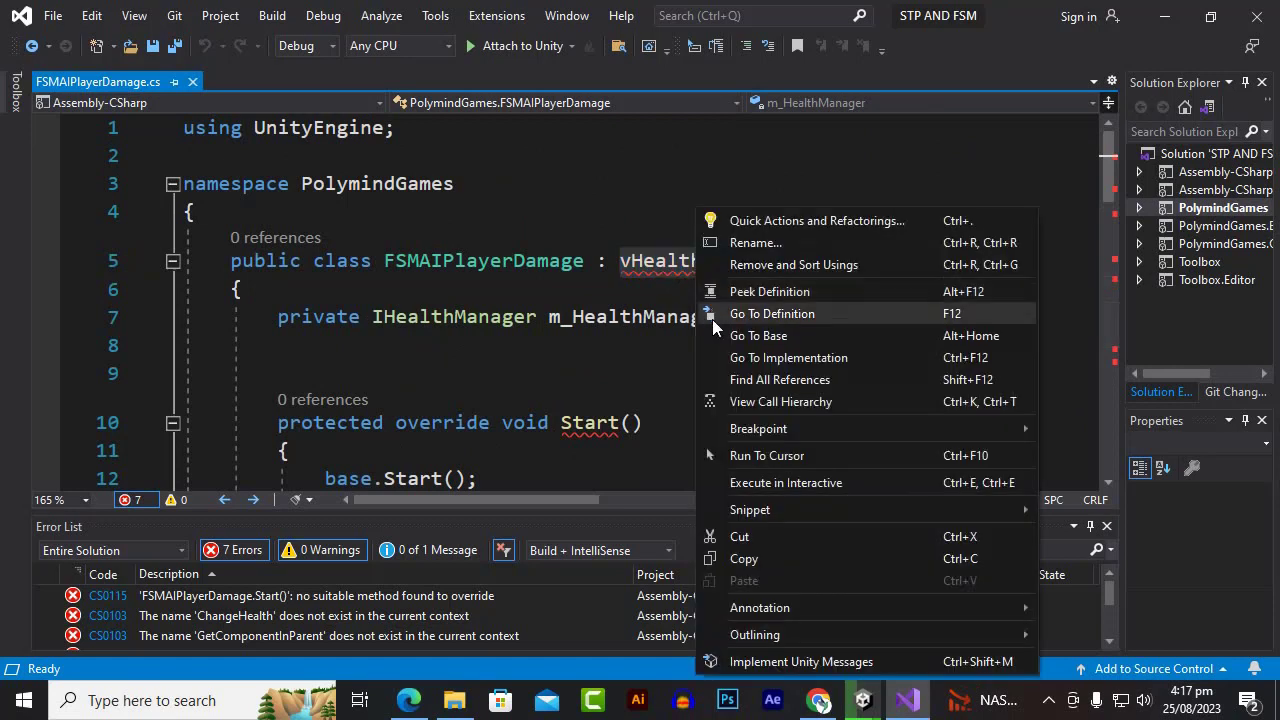
pyautogui.click(750, 560)
pyautogui.click(862, 700)
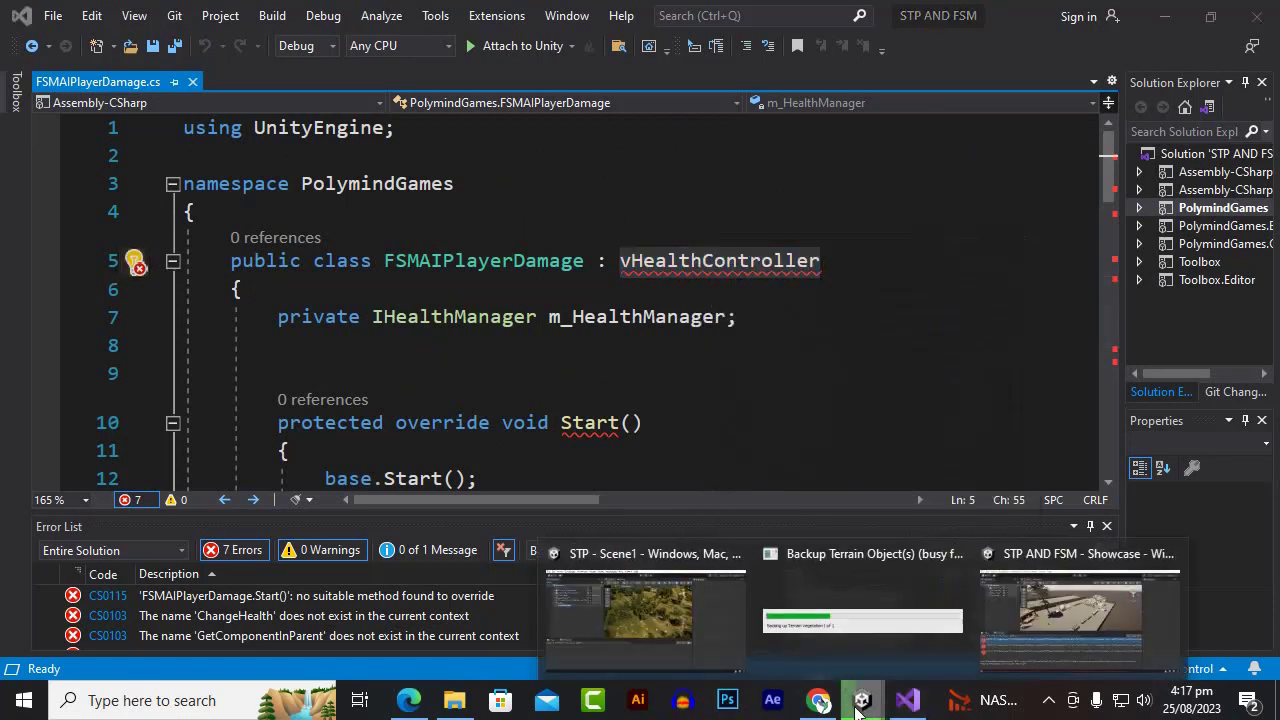
pyautogui.click(1038, 628)
pyautogui.click(42, 424)
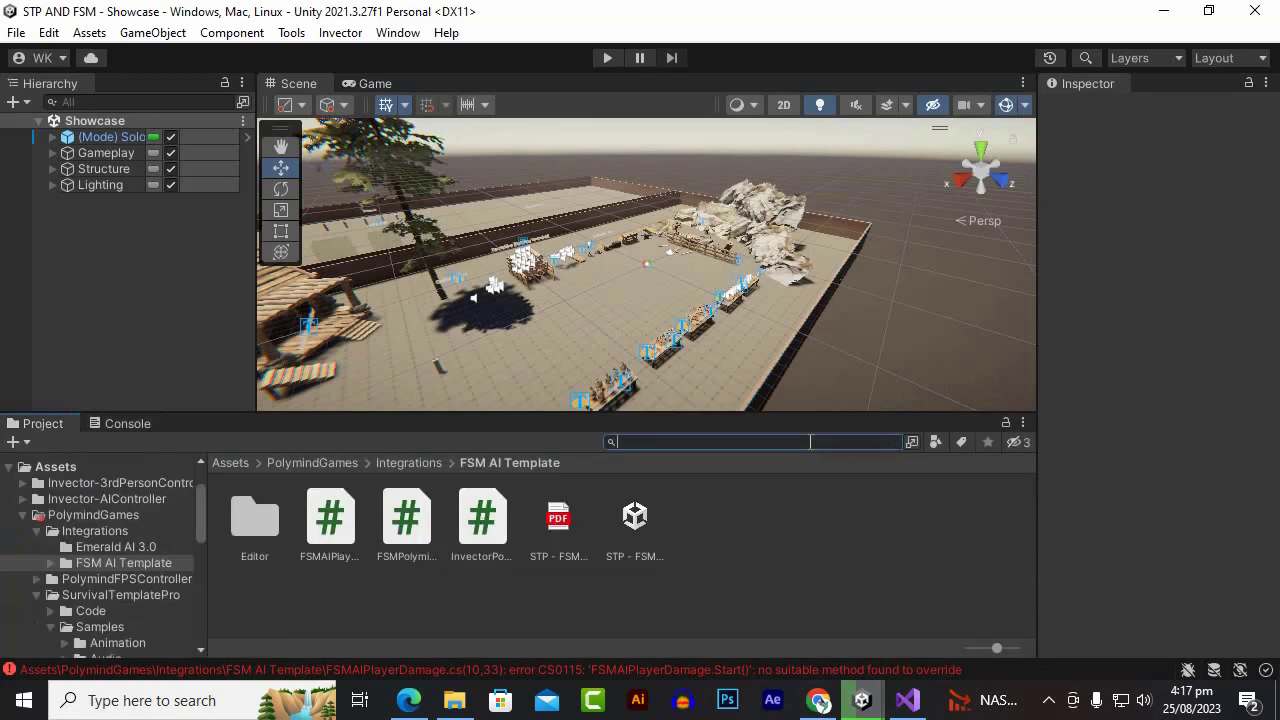
# Search the project assets for vHealthController and open its script in Visual Studio to examine the namespace and class declaration.
pyautogui.hotkey('ctrl', 'v')
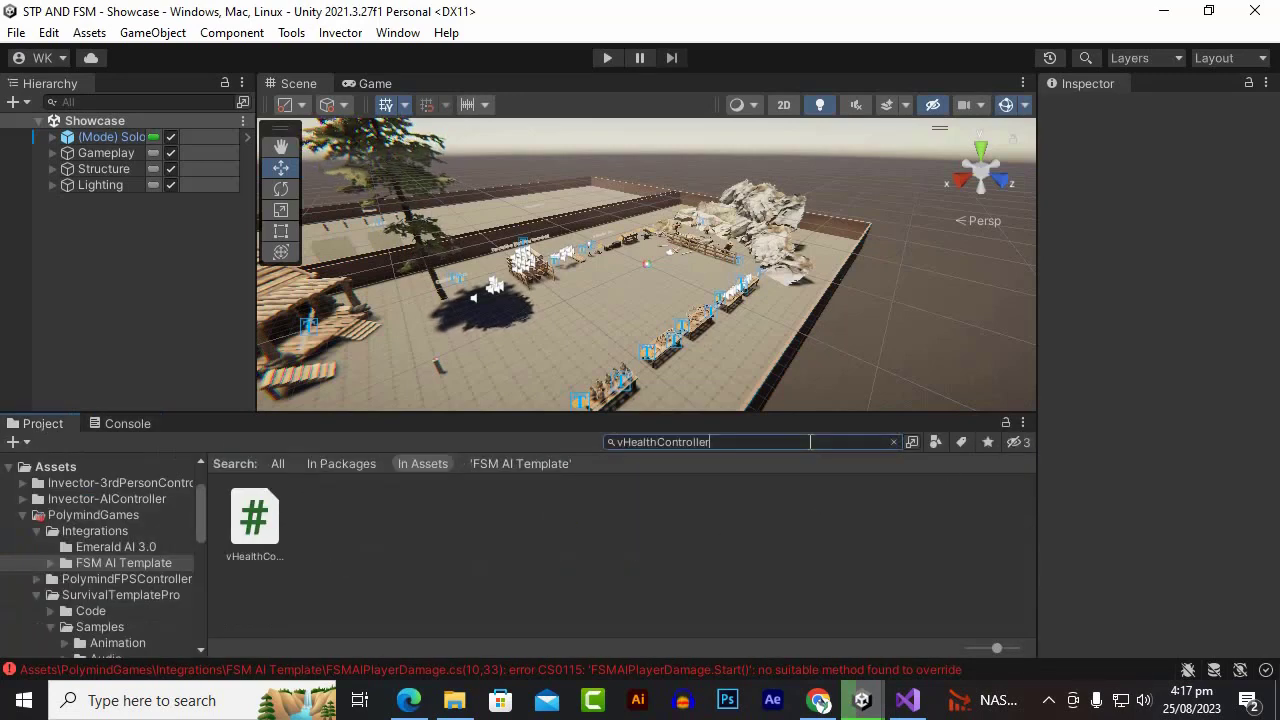
pyautogui.doubleClick(252, 510)
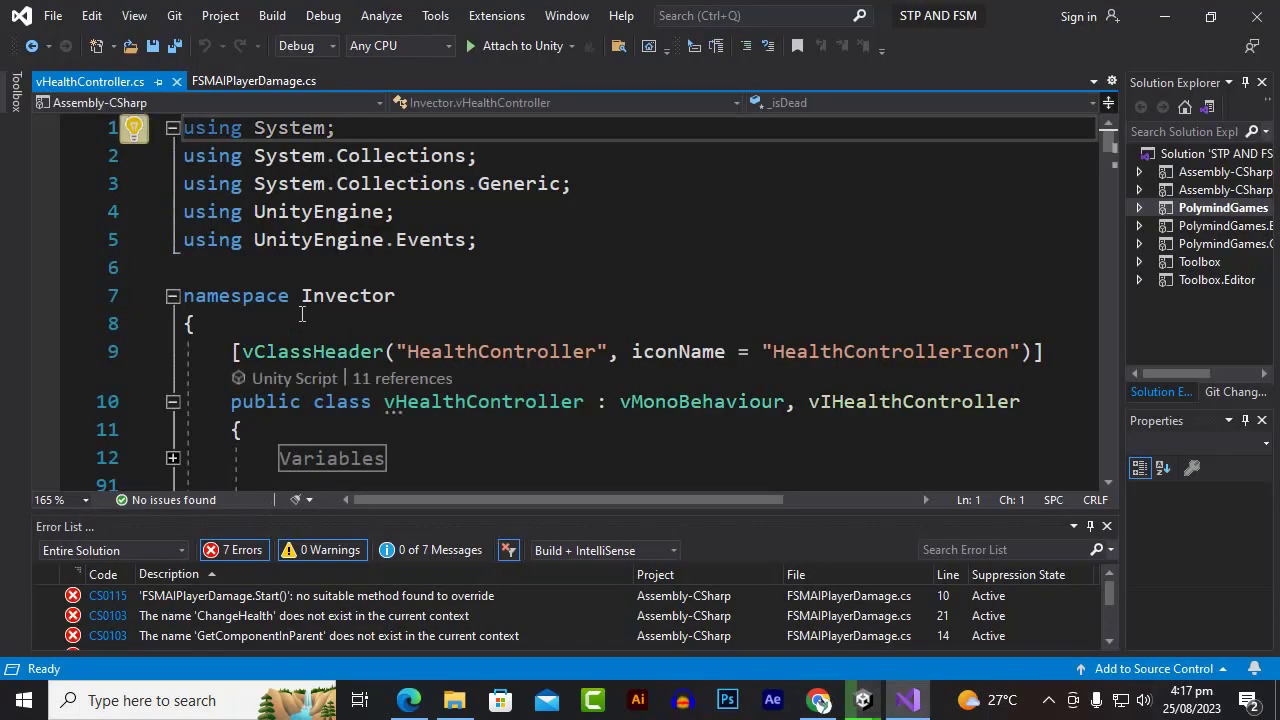
pyautogui.click(373, 295)
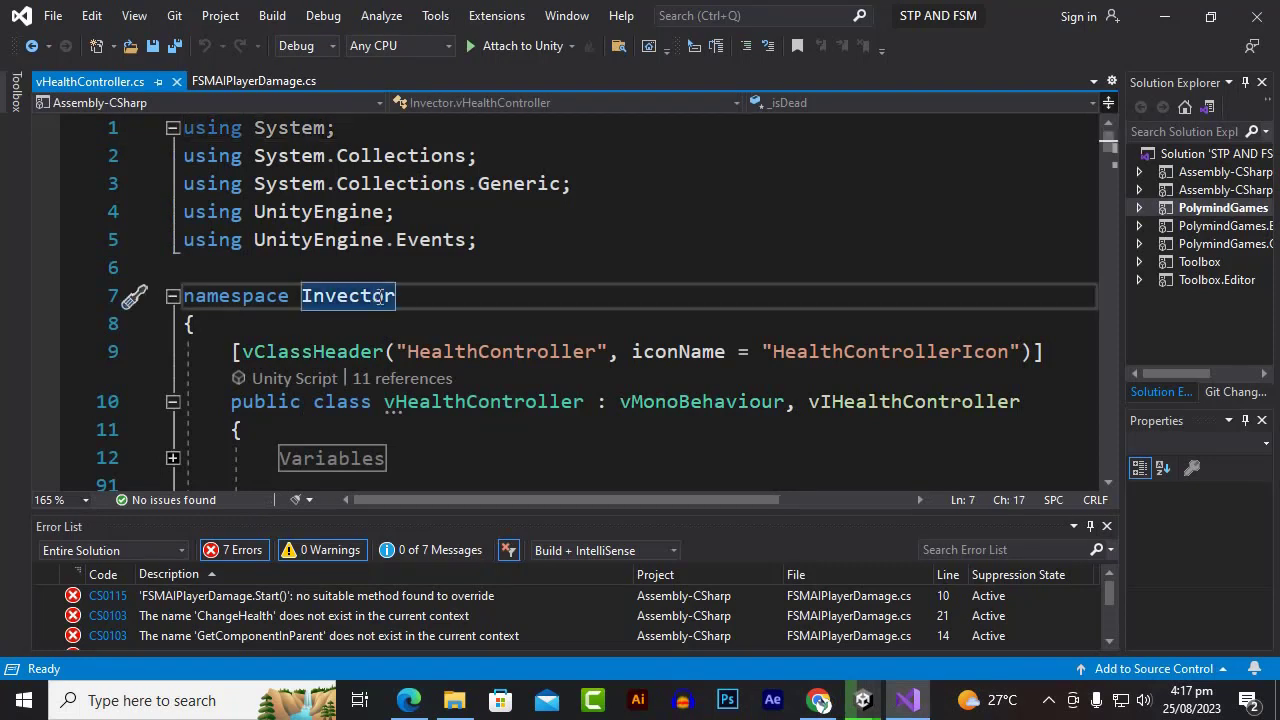
pyautogui.click(321, 324)
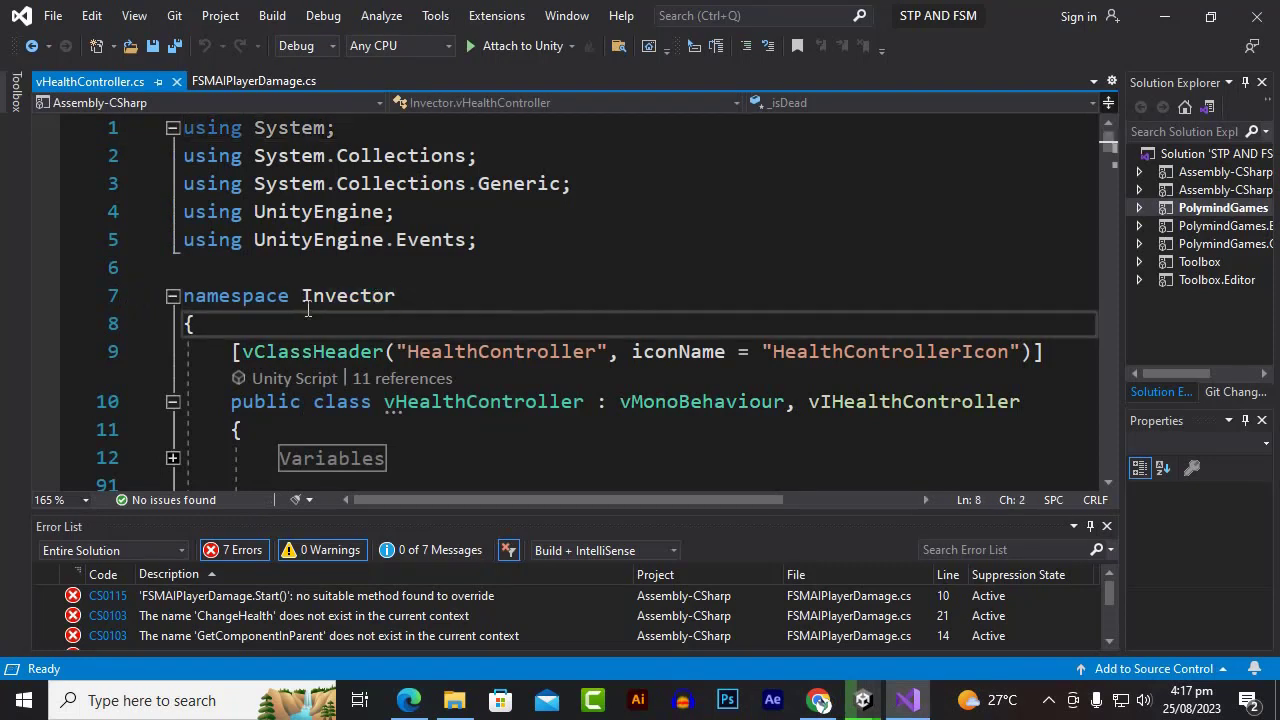
pyautogui.scroll(-3, 313, 302)
pyautogui.scroll(3, 427, 337)
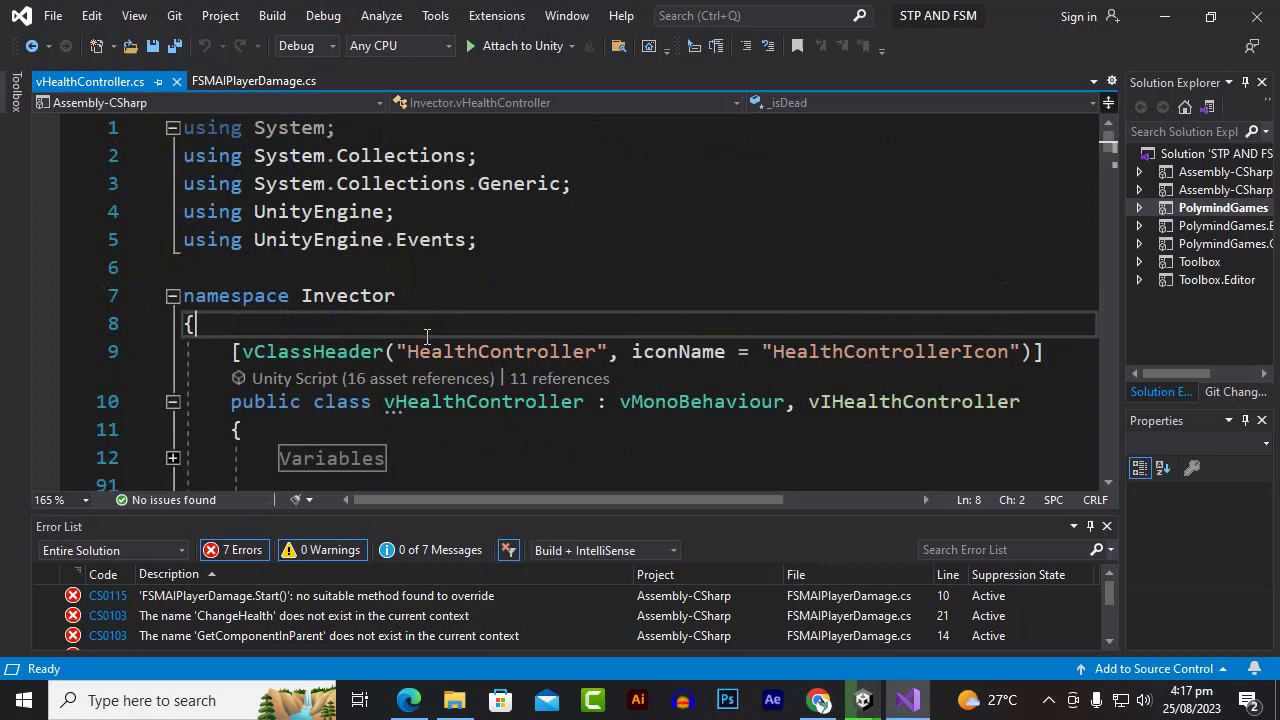
# Copy the namespace name Invector from line 7 of vHealthController.cs and look over the health recovery code.
pyautogui.doubleClick(346, 295)
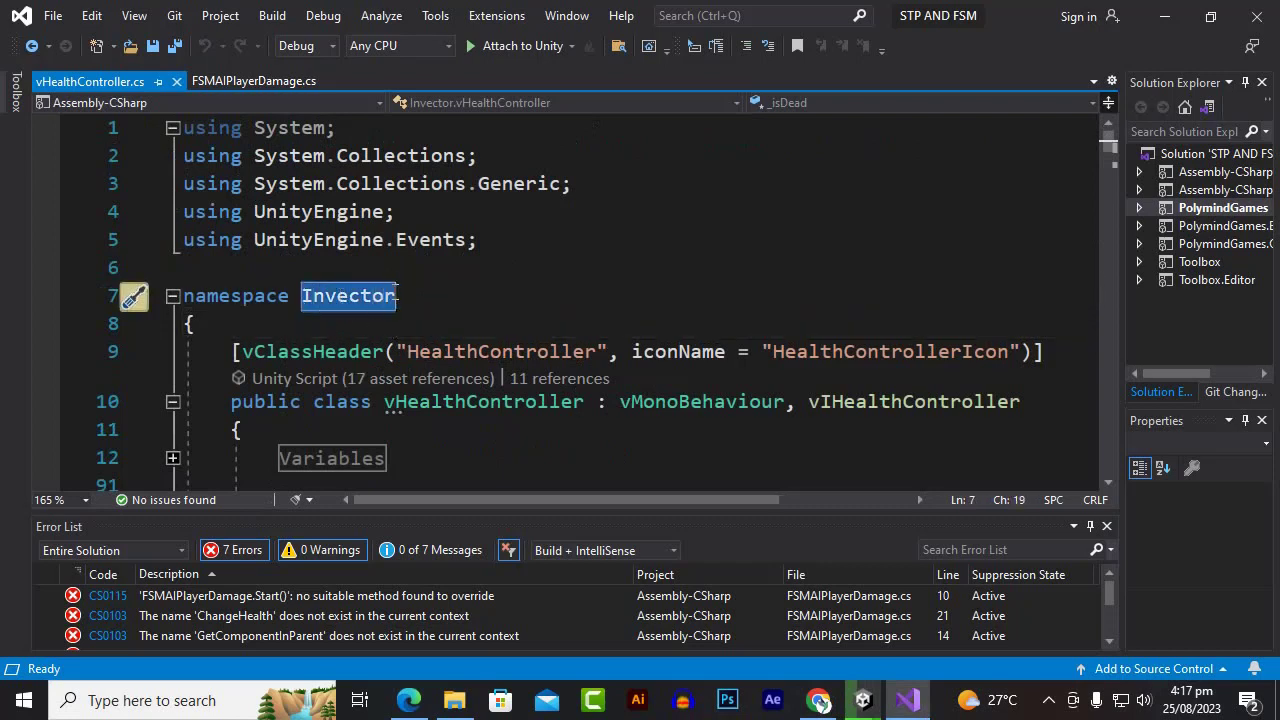
pyautogui.rightClick(379, 296)
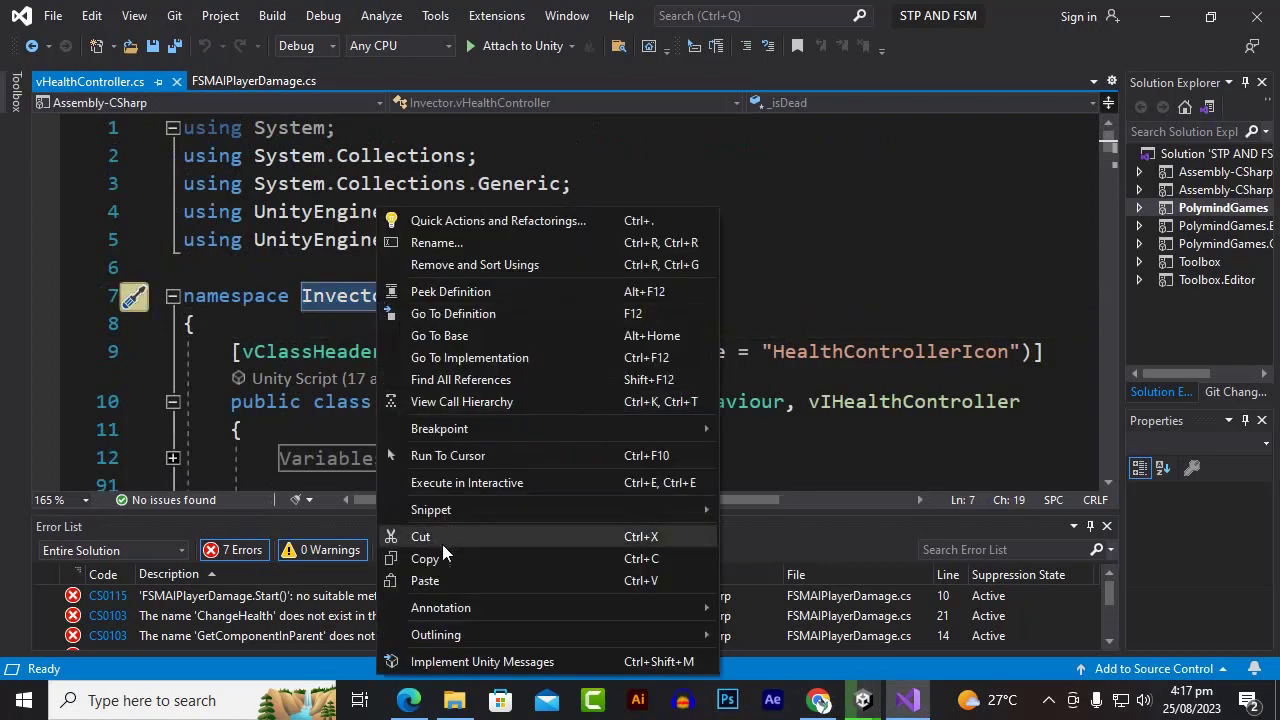
pyautogui.click(440, 557)
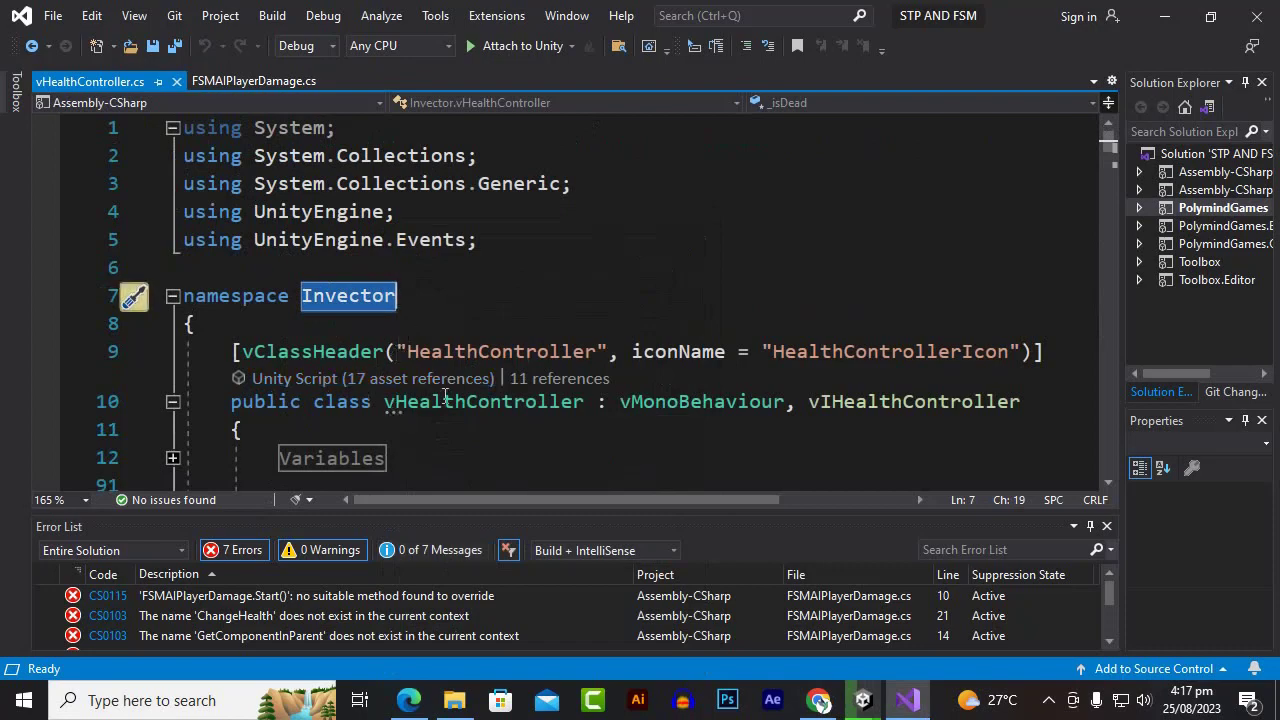
pyautogui.scroll(-3, 447, 396)
pyautogui.scroll(-4, 451, 394)
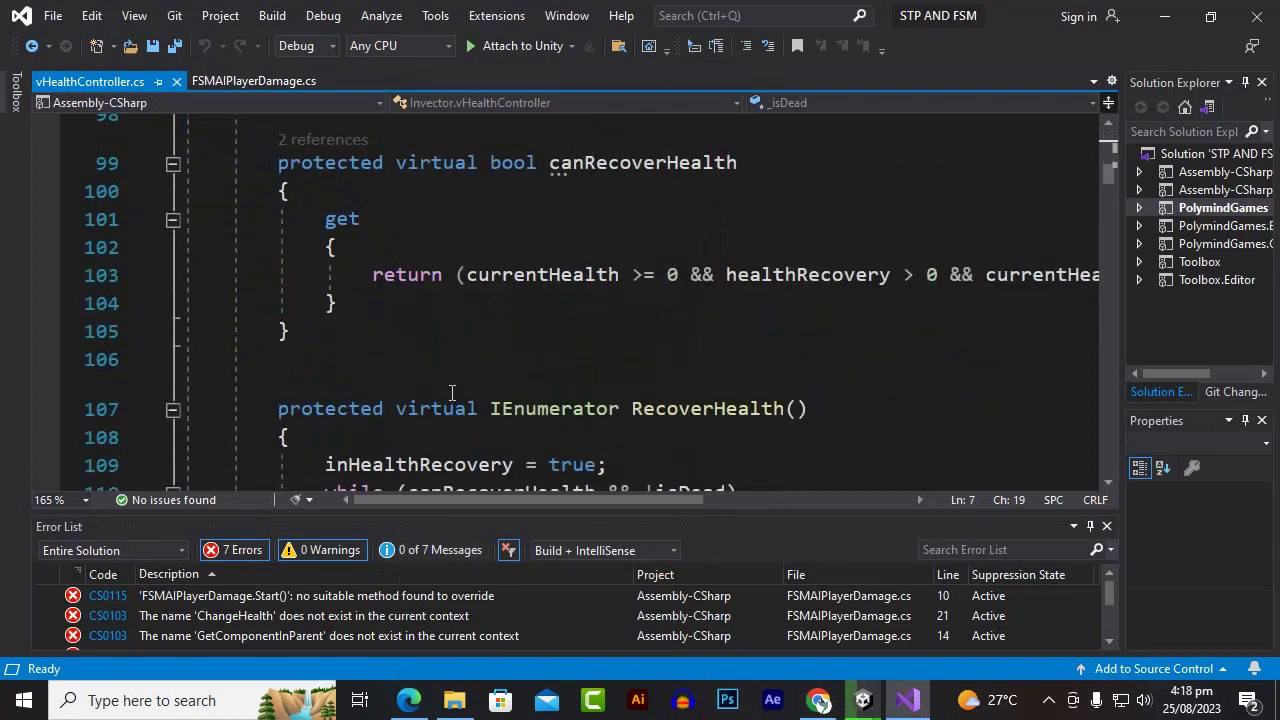
pyautogui.scroll(2, 451, 394)
pyautogui.scroll(-7, 455, 392)
pyautogui.scroll(12, 459, 388)
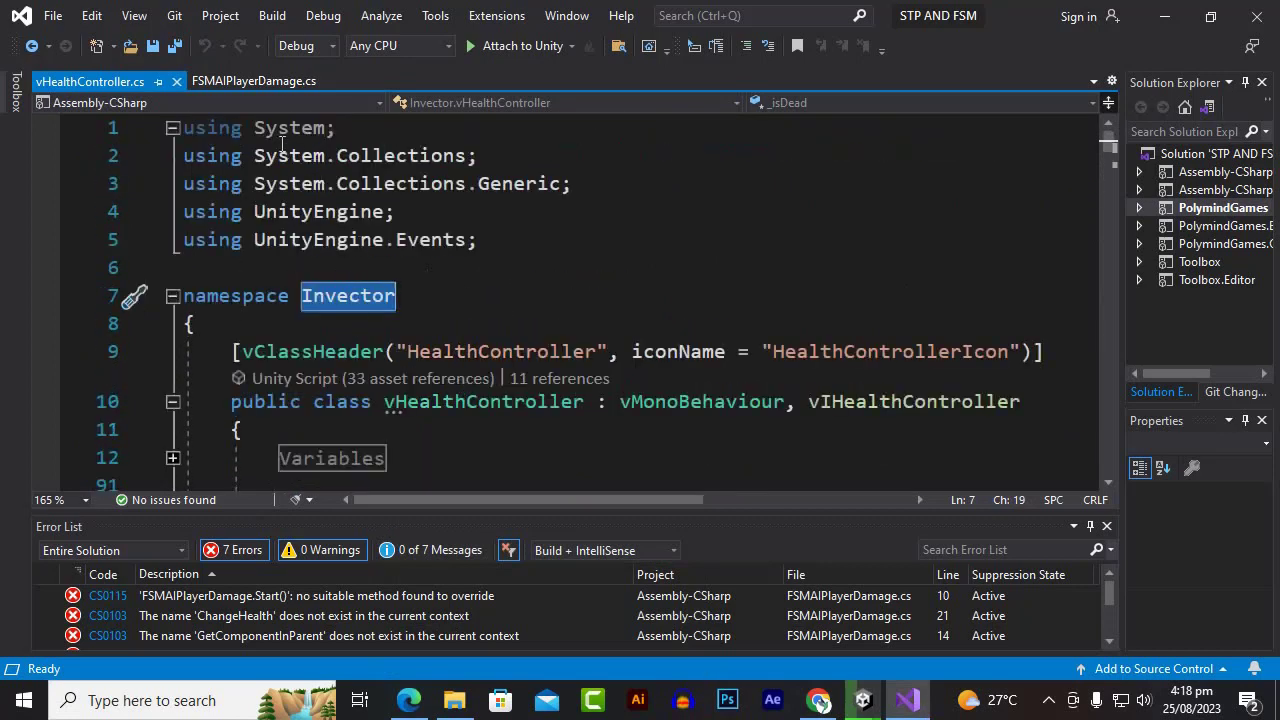
# Qualify the base class on line 5 of FSMAIPlayerDamage.cs as Invector.vHealthController.
pyautogui.click(260, 84)
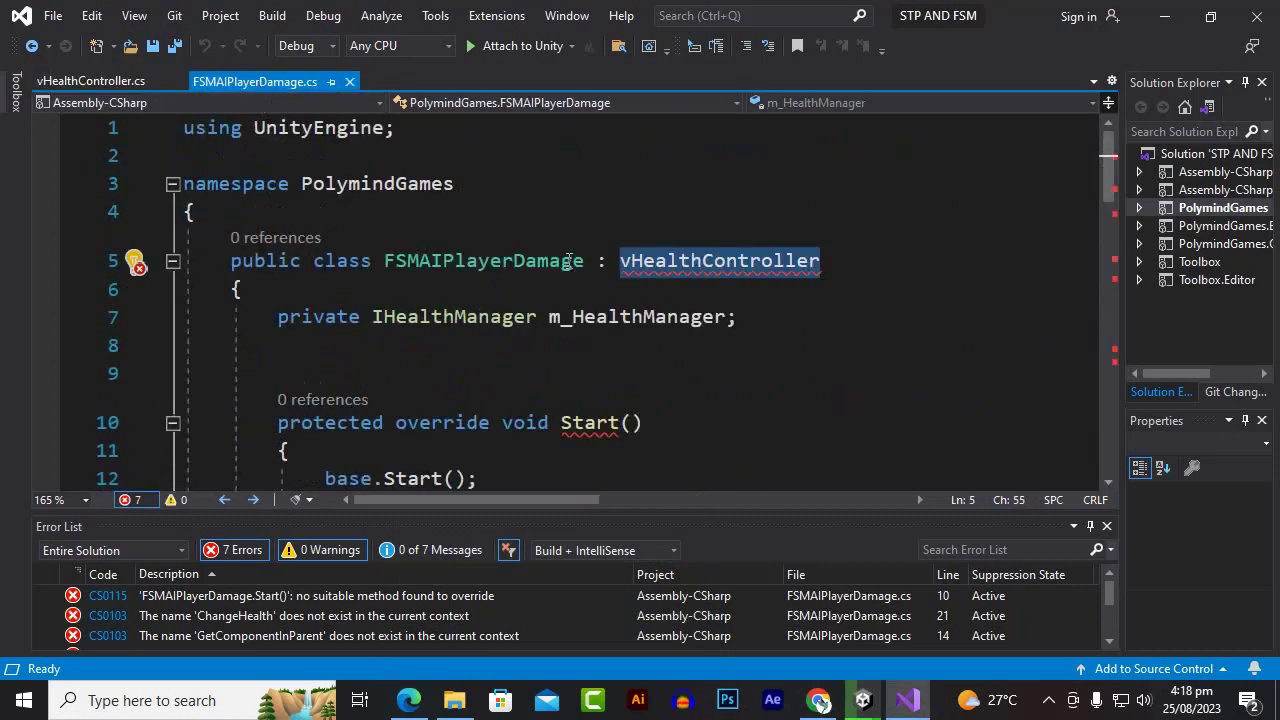
pyautogui.click(617, 261)
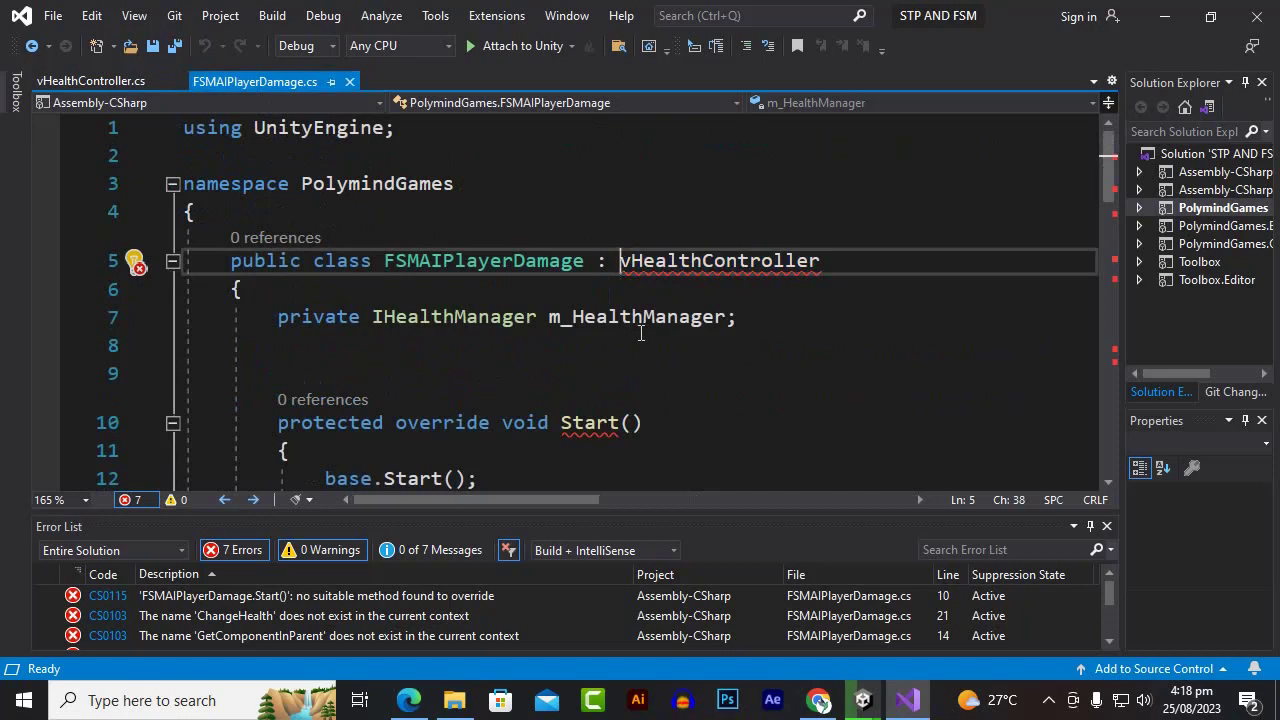
pyautogui.write('Invector.')
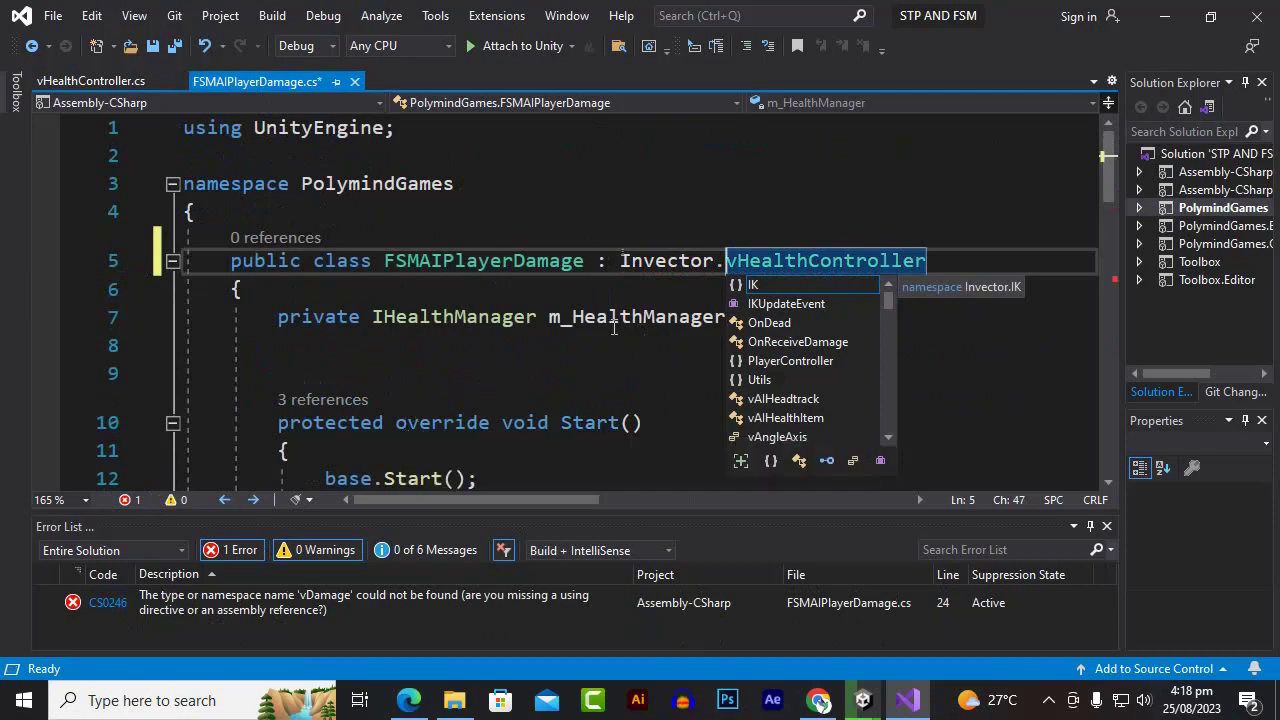
pyautogui.click(783, 279)
# Qualify the TakeDamage parameter type on line 24 of FSMAIPlayerDamage.cs as Invector.vDamage and save the script.
pyautogui.scroll(-1, 740, 354)
pyautogui.scroll(-8, 740, 354)
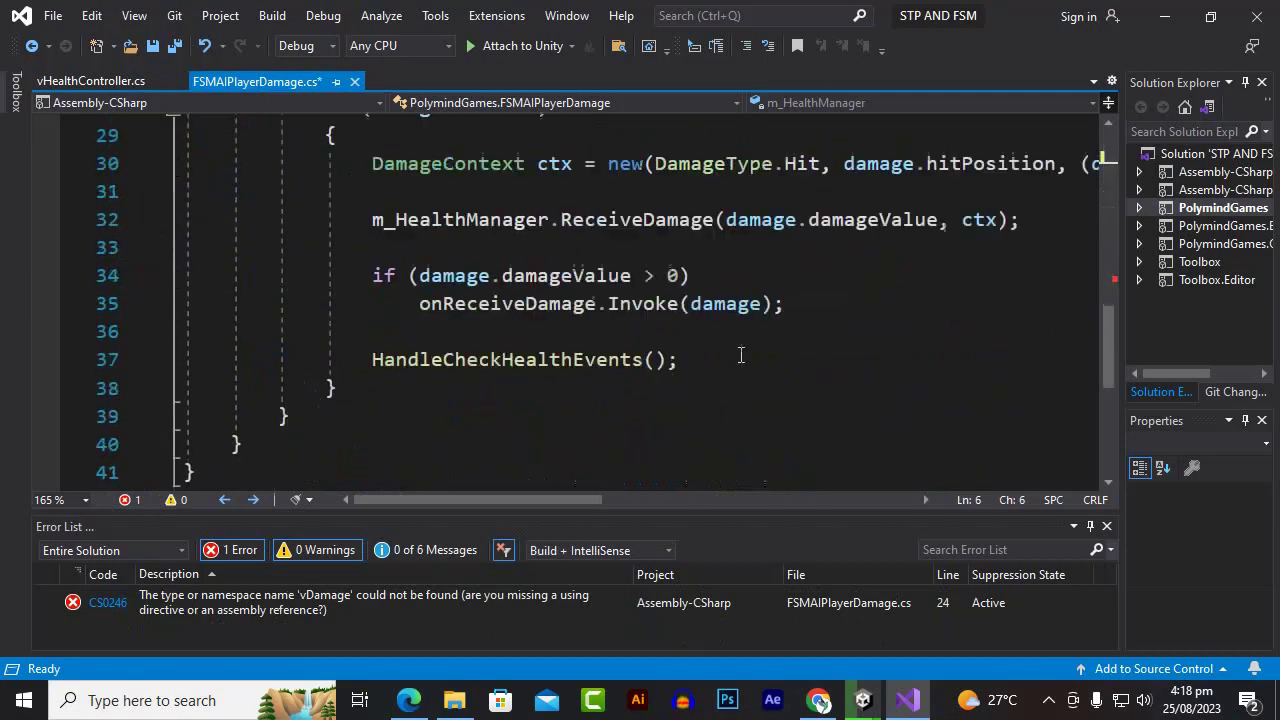
pyautogui.scroll(2, 742, 355)
pyautogui.scroll(1, 743, 355)
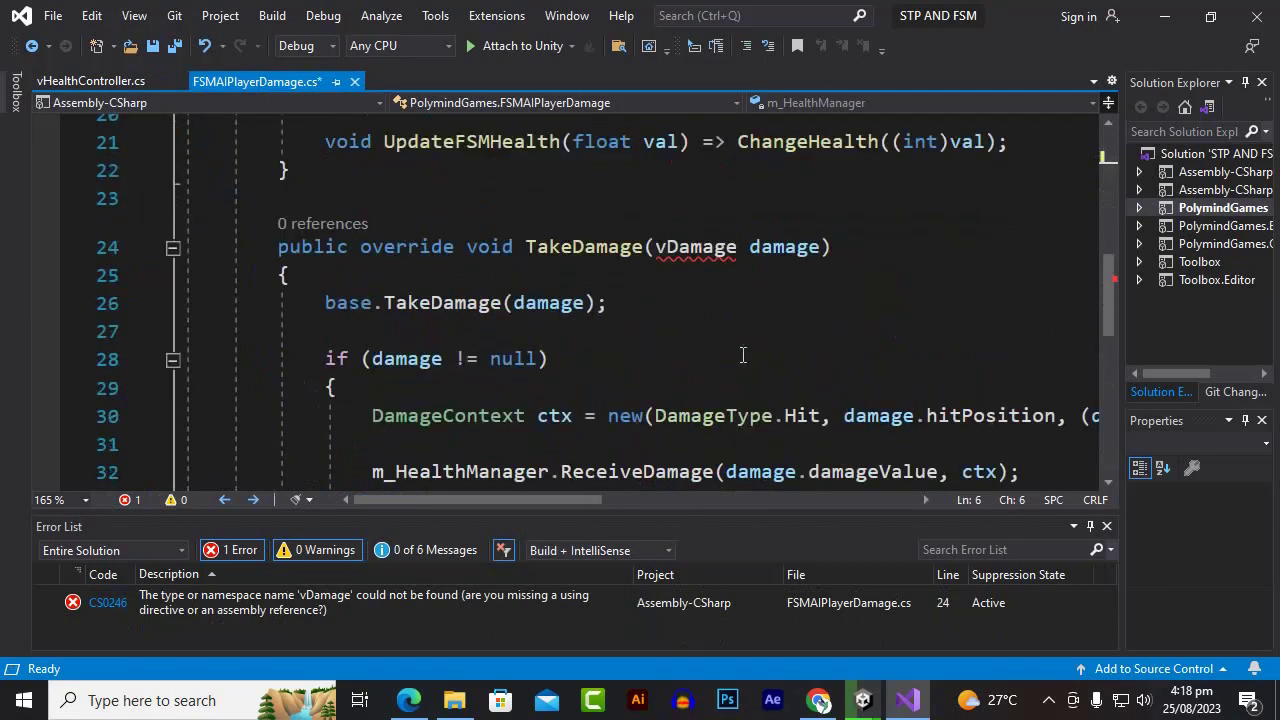
pyautogui.scroll(6, 760, 340)
pyautogui.scroll(-4, 765, 330)
pyautogui.scroll(3, 622, 318)
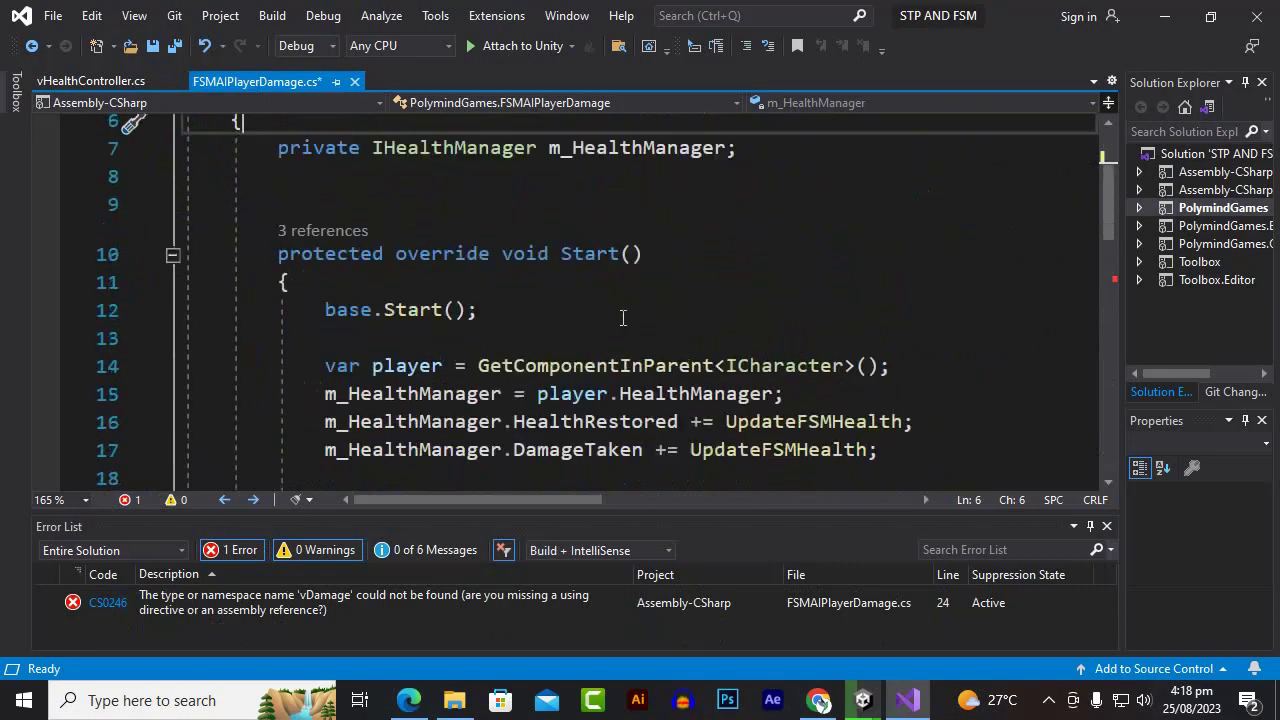
pyautogui.scroll(-5, 622, 318)
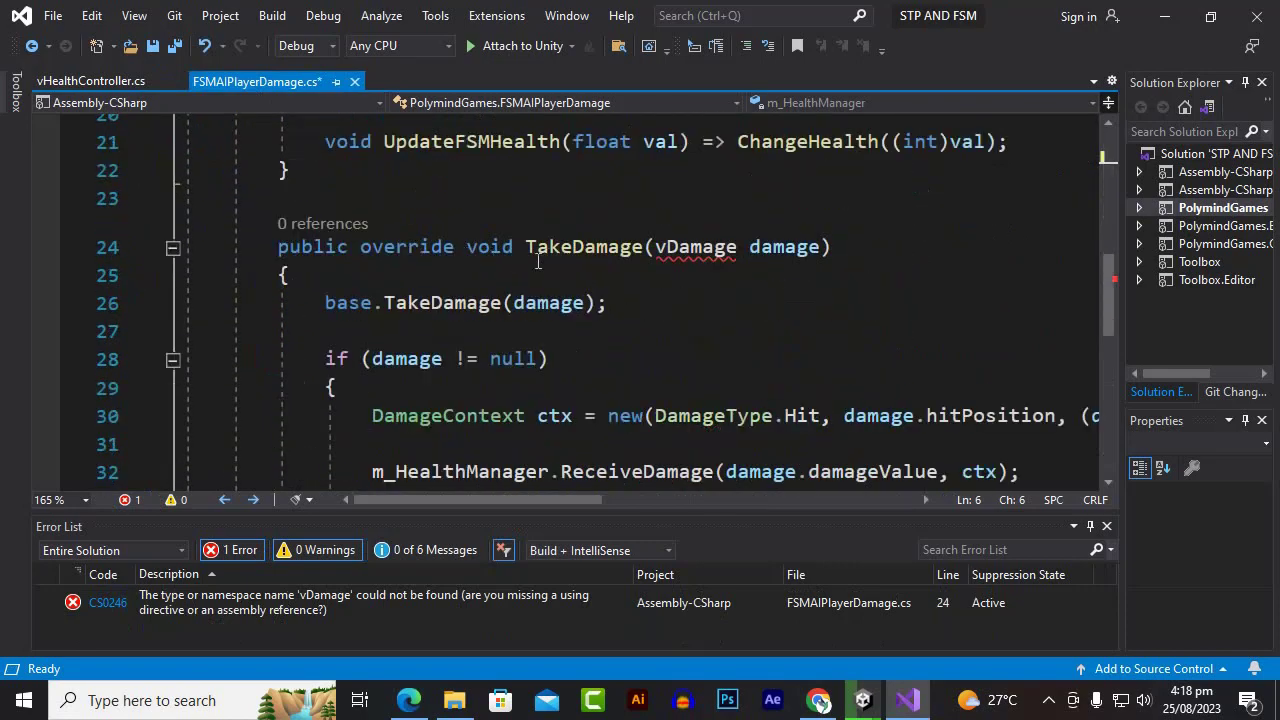
pyautogui.click(657, 258)
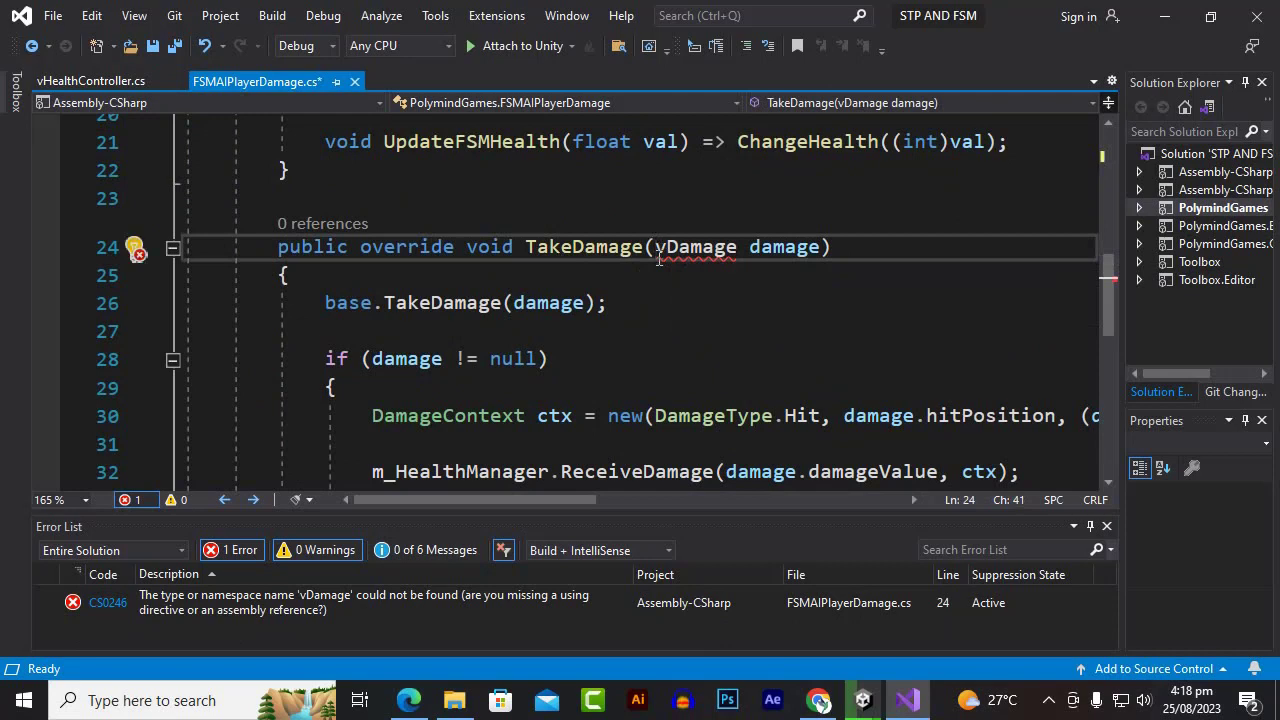
pyautogui.write('Invector.')
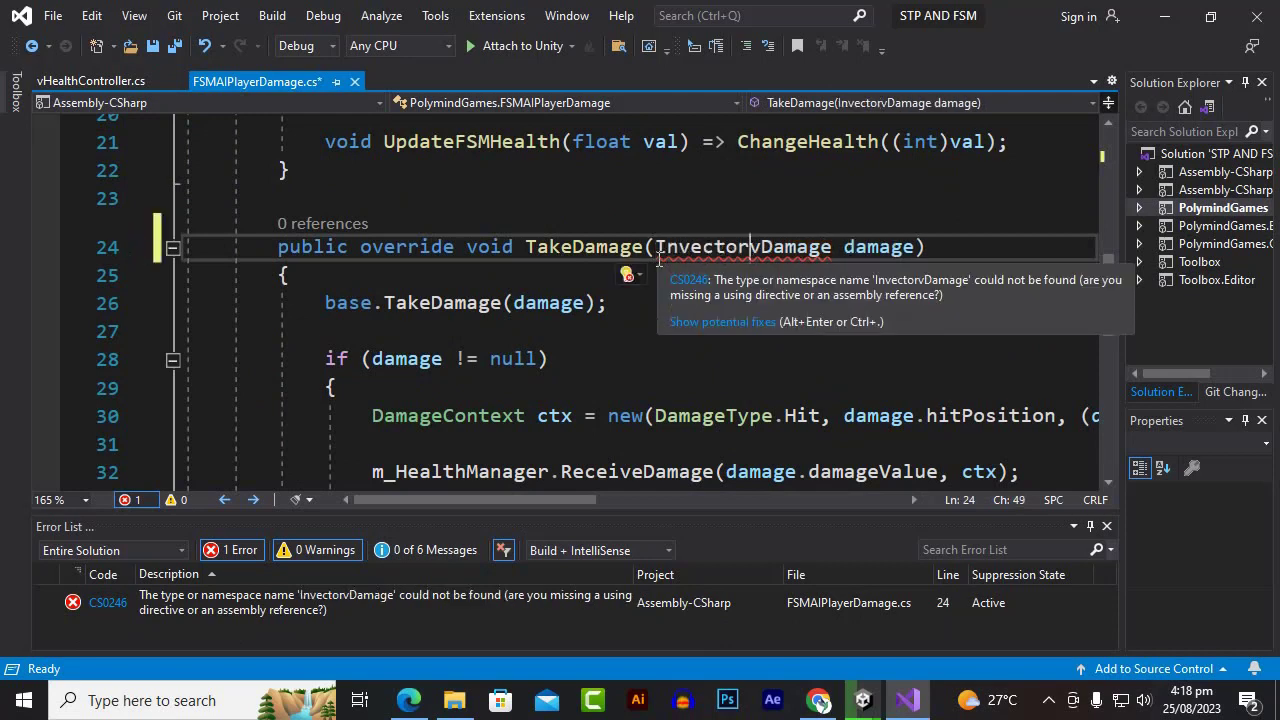
pyautogui.click(598, 247)
pyautogui.click(786, 247)
pyautogui.hotkey('ctrl', 's')
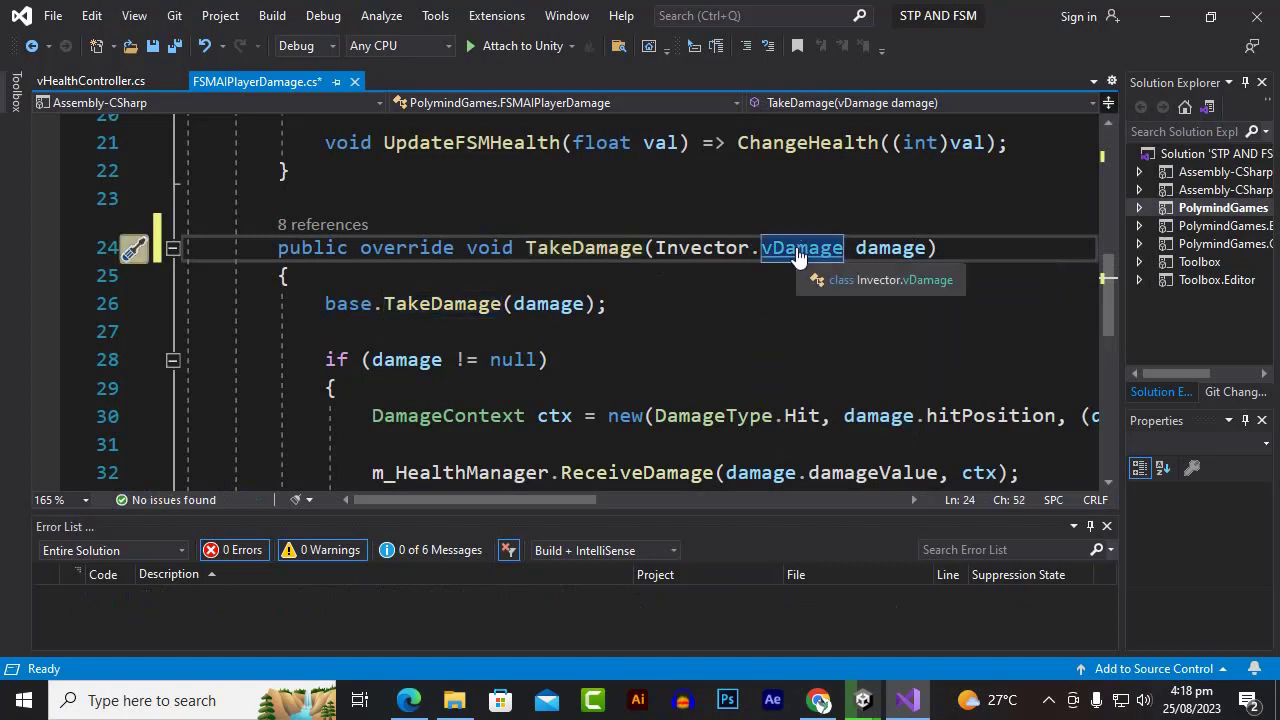
pyautogui.click(703, 250)
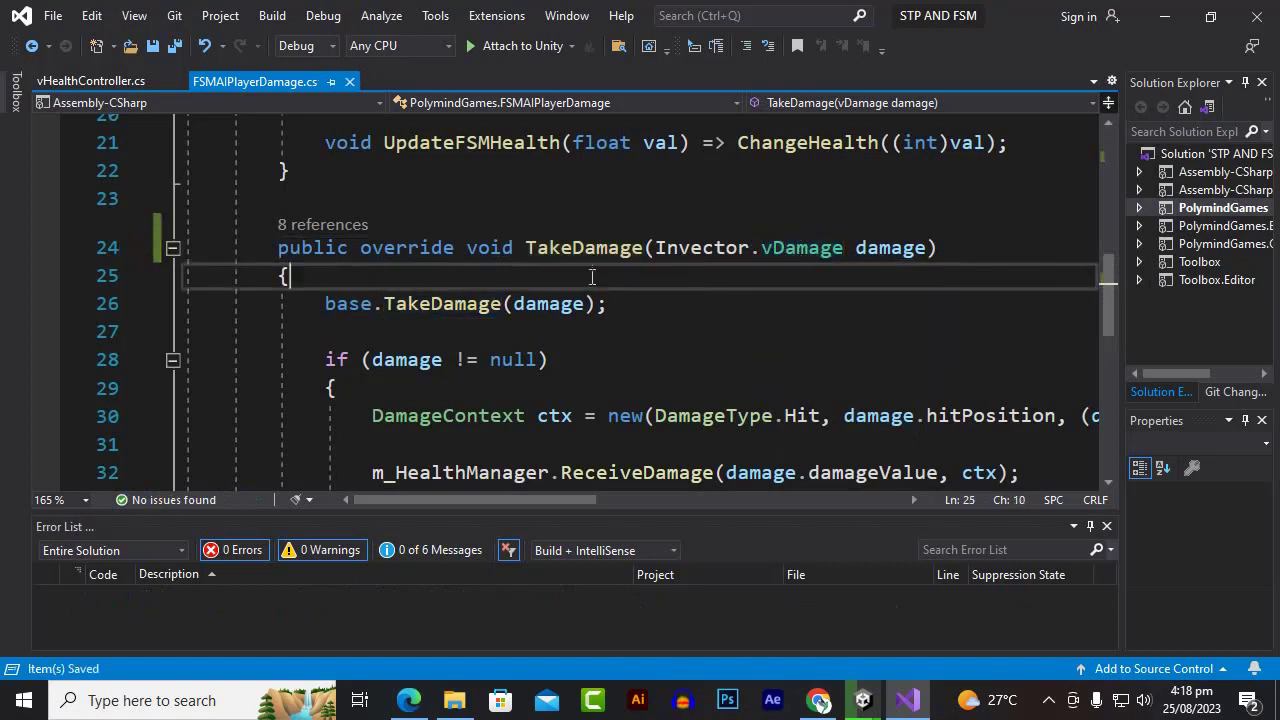
# Switch back to Unity, clear the console messages and test-run the Showcase scene in Play mode.
pyautogui.scroll(-7, 578, 310)
pyautogui.scroll(4, 574, 340)
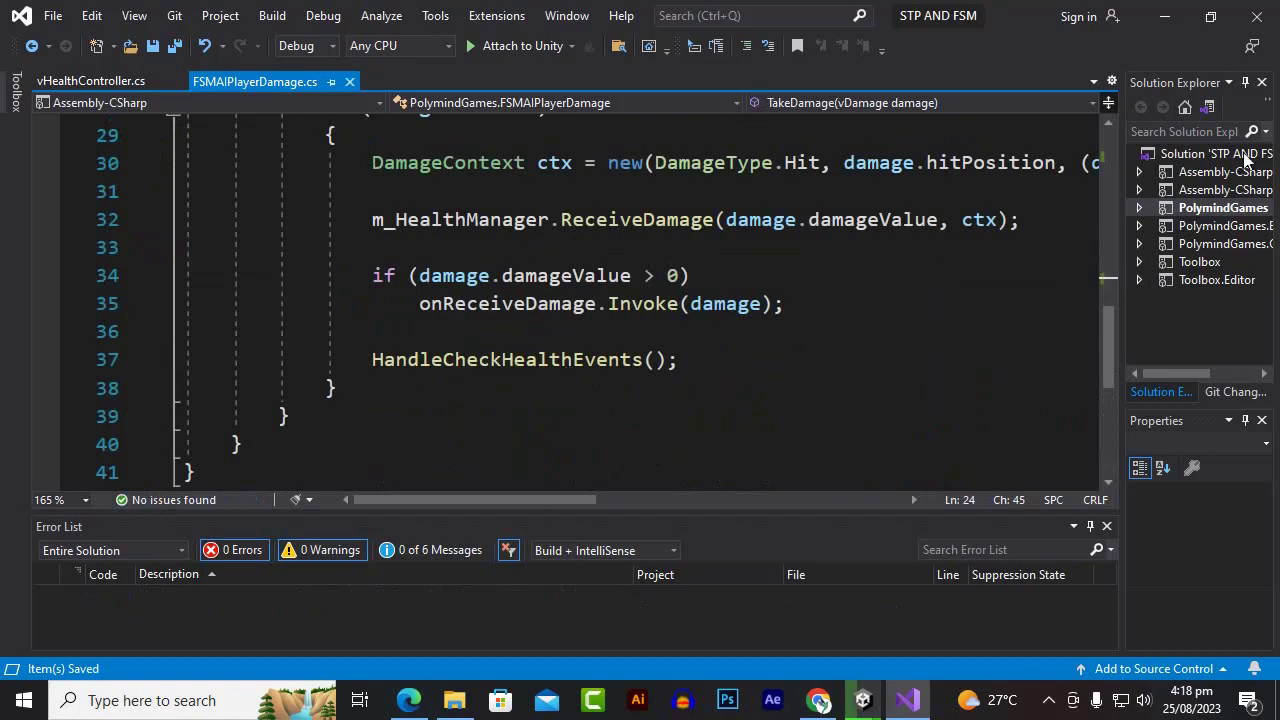
pyautogui.click(1165, 16)
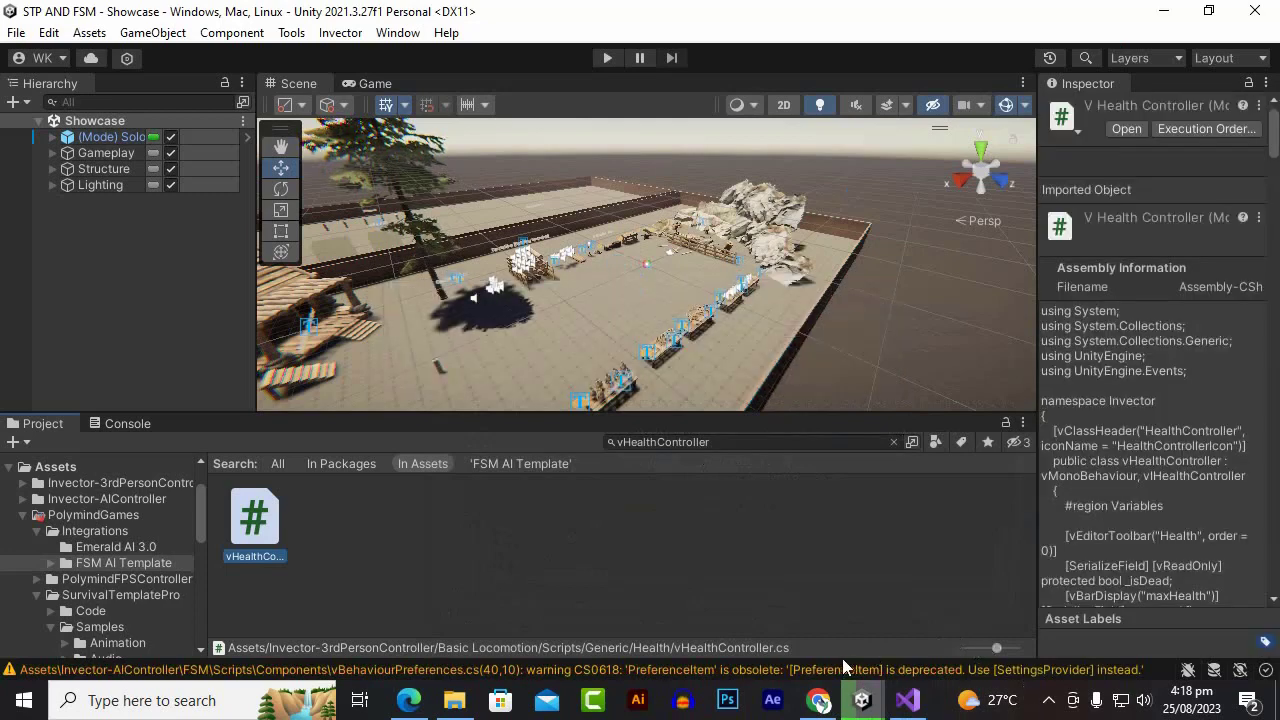
pyautogui.click(795, 668)
pyautogui.click(18, 442)
pyautogui.click(42, 424)
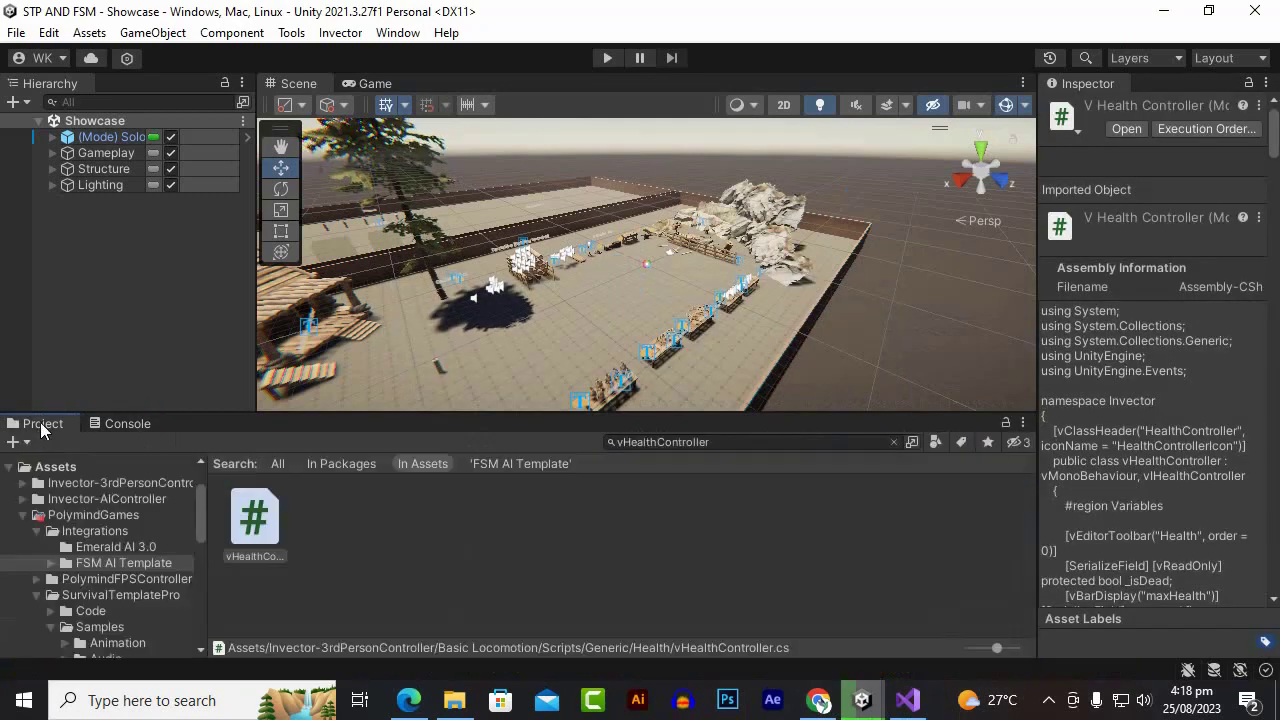
pyautogui.click(607, 57)
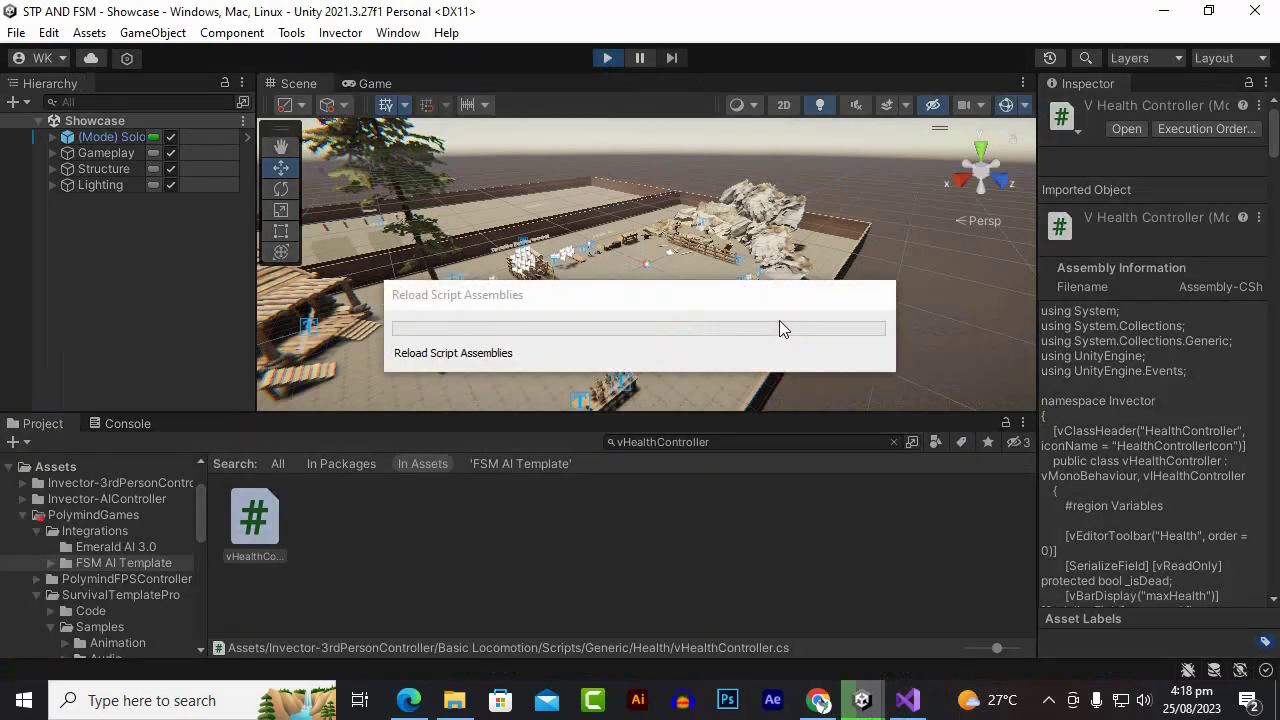
pyautogui.click(1048, 700)
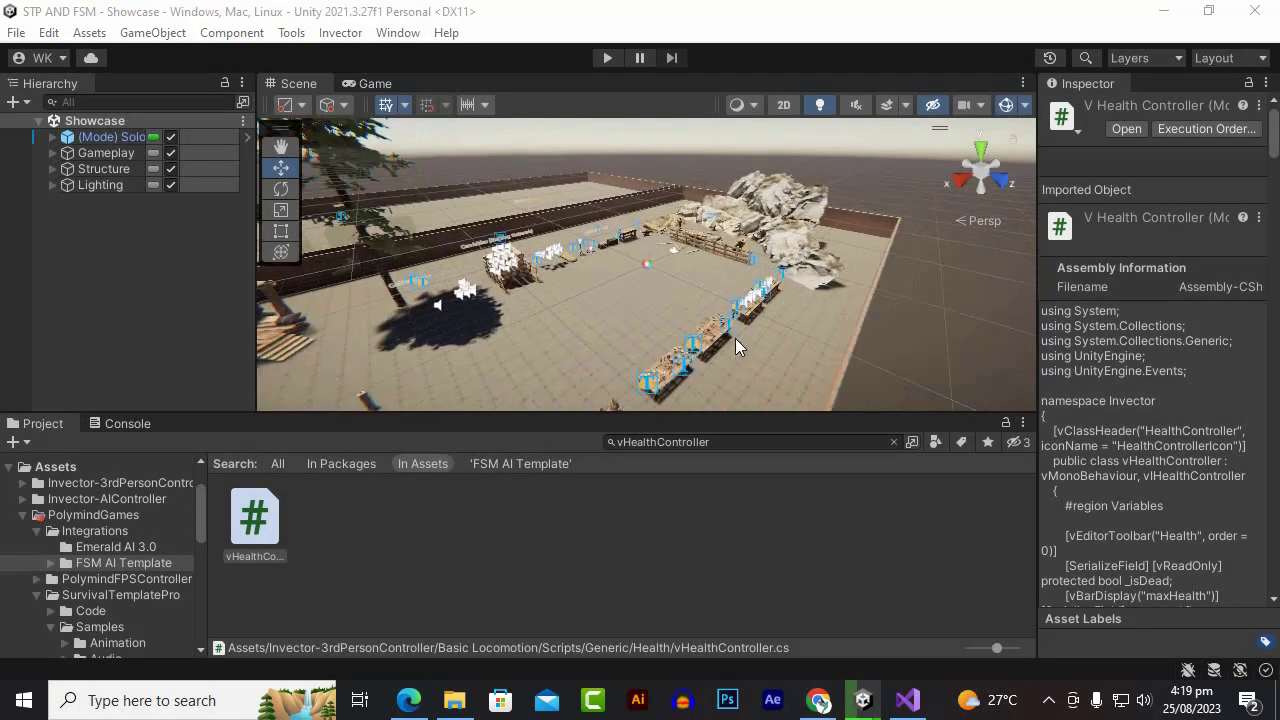
# Inspect the (Mode) Solo object and view the open ground between the tables in the Showcase scene.
pyautogui.click(105, 153)
pyautogui.click(120, 139)
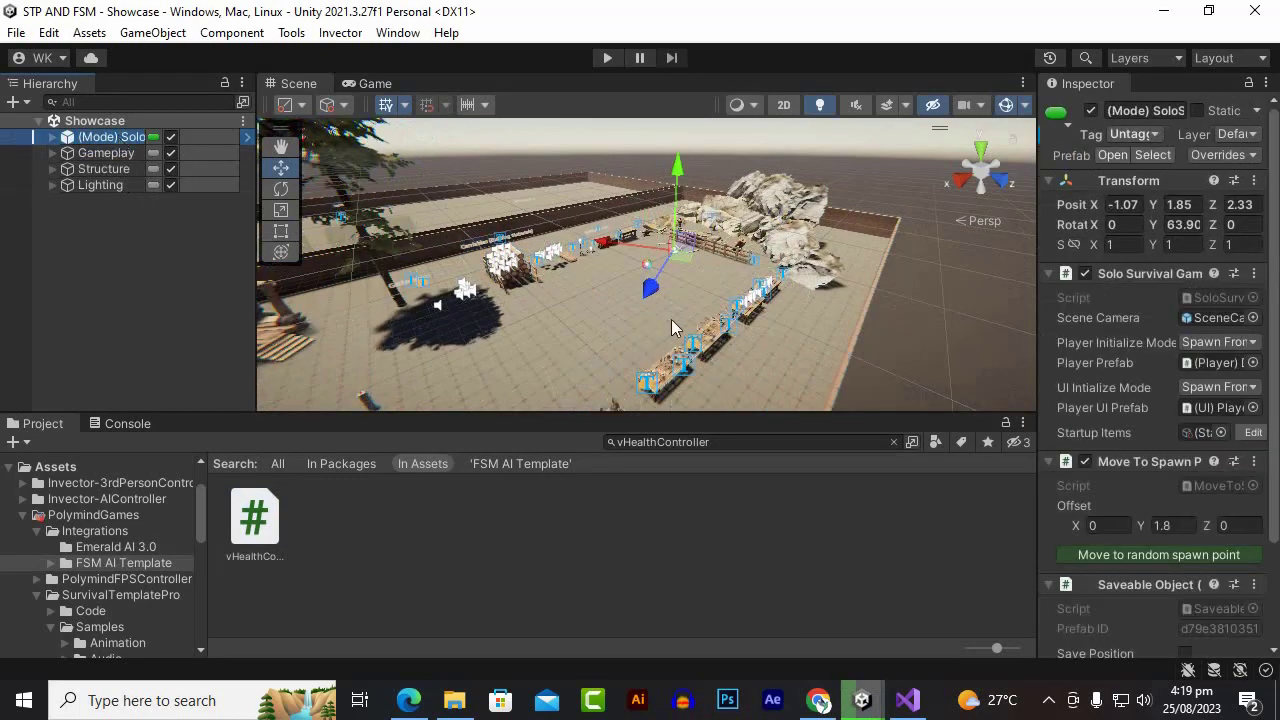
pyautogui.keyDown('alt'); pyautogui.moveTo(675, 335); pyautogui.dragTo(773, 338); pyautogui.keyUp('alt')
pyautogui.moveTo(773, 338); pyautogui.dragTo(703, 284, button='middle')
pyautogui.scroll(3, 703, 284)
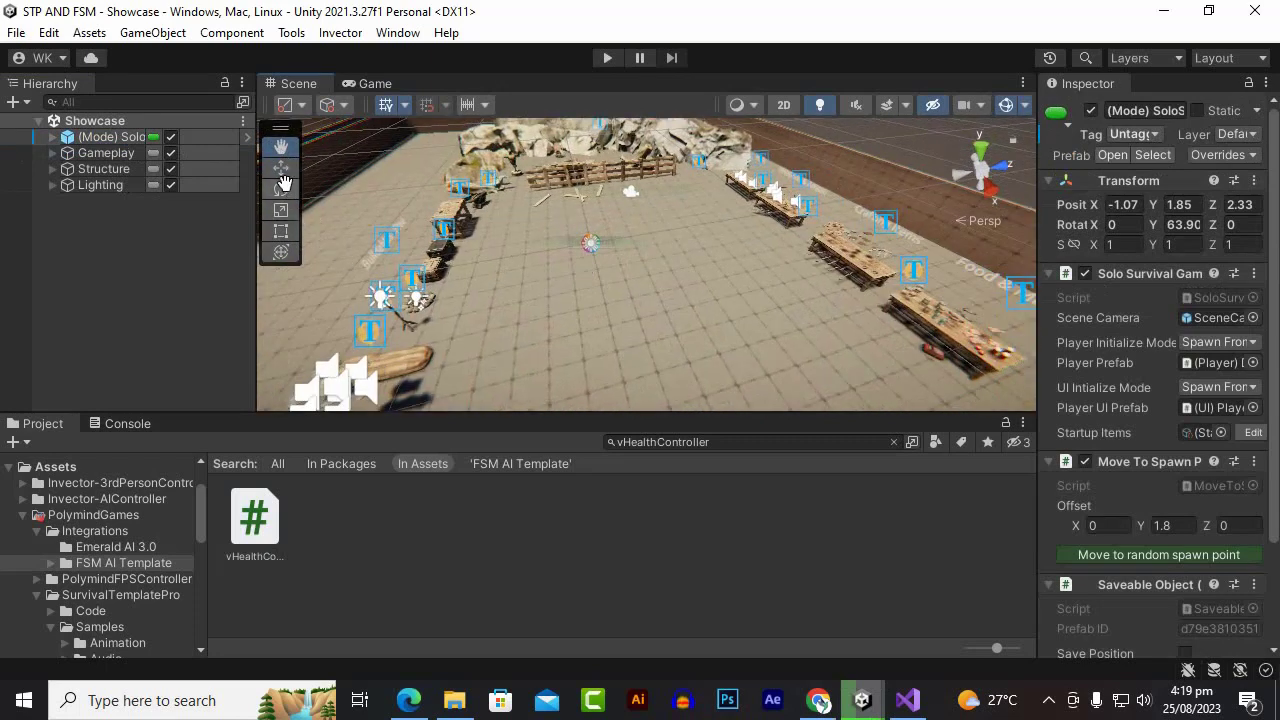
pyautogui.click(283, 188)
pyautogui.click(640, 573)
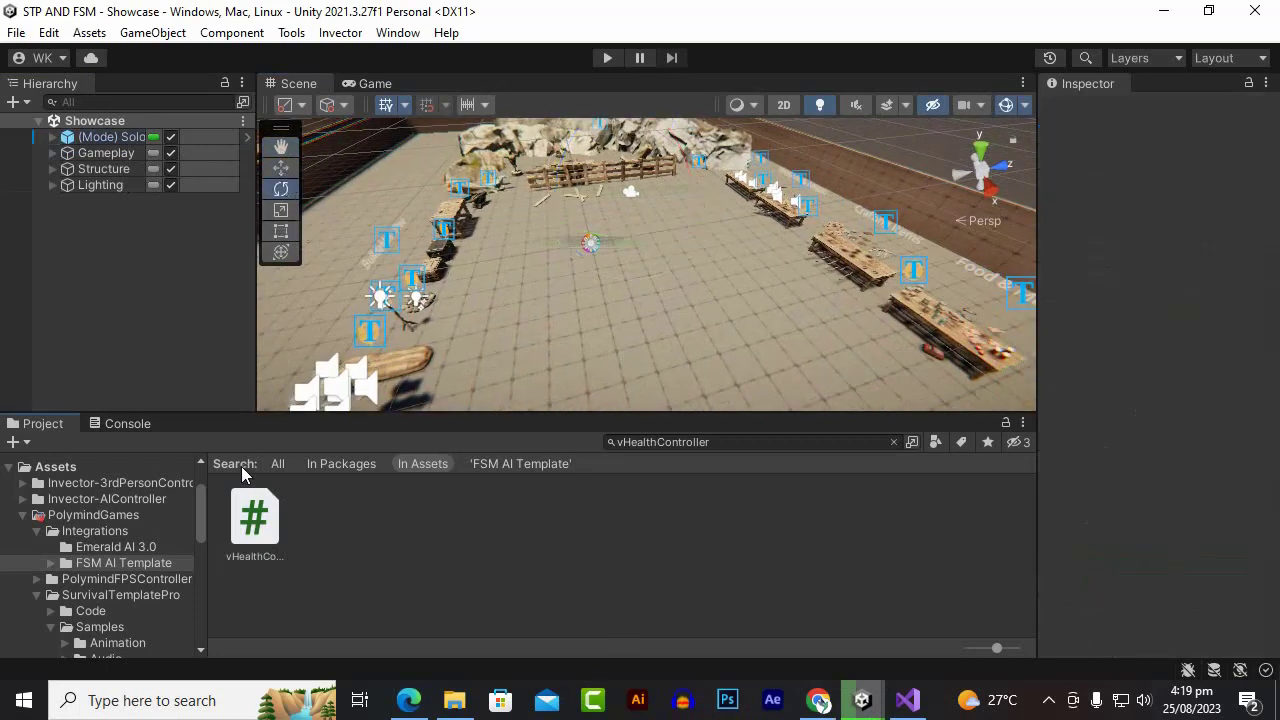
# Clear the vHealthController asset search and open the Prefabs folder inside Invector-AIController.
pyautogui.click(700, 452)
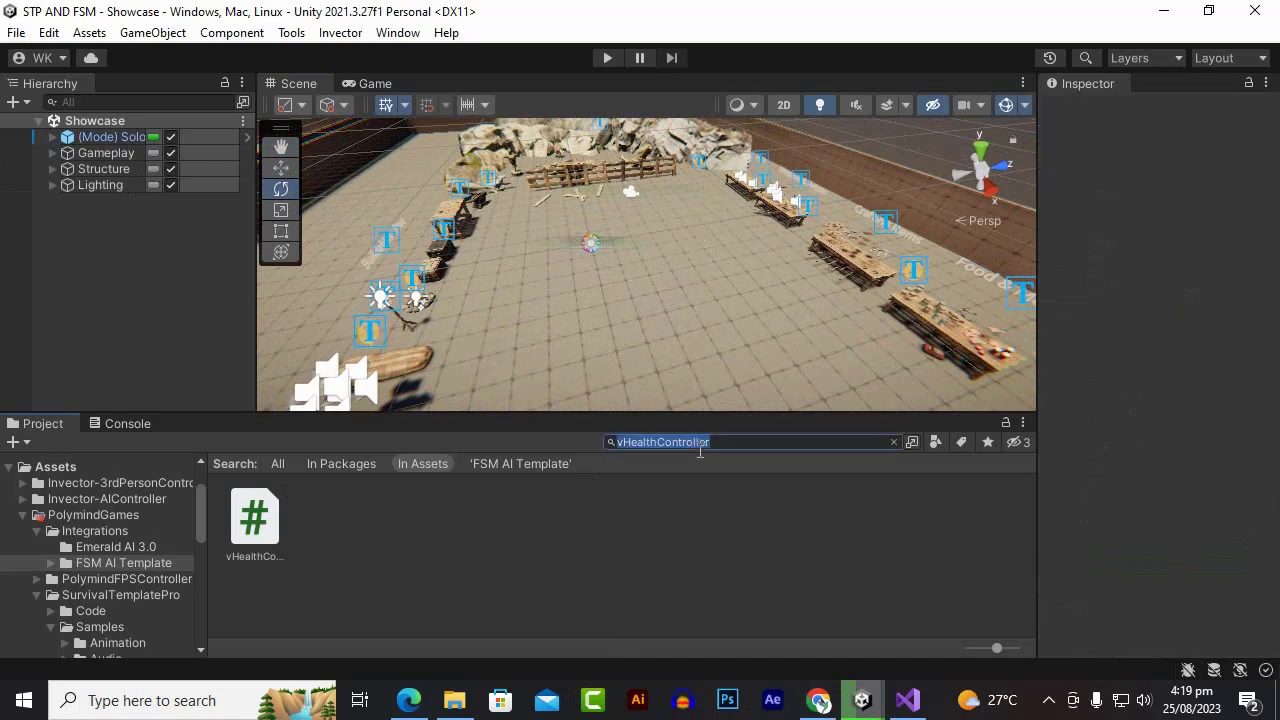
pyautogui.press('BackSpace')
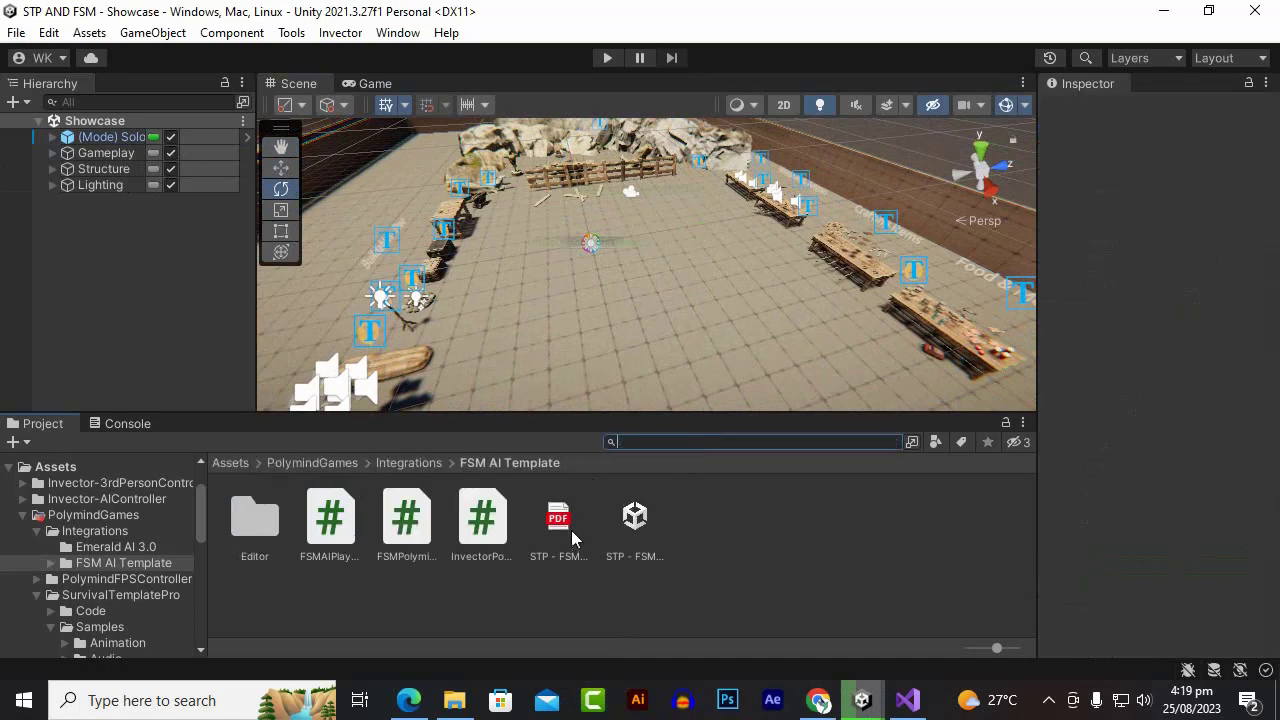
pyautogui.click(229, 463)
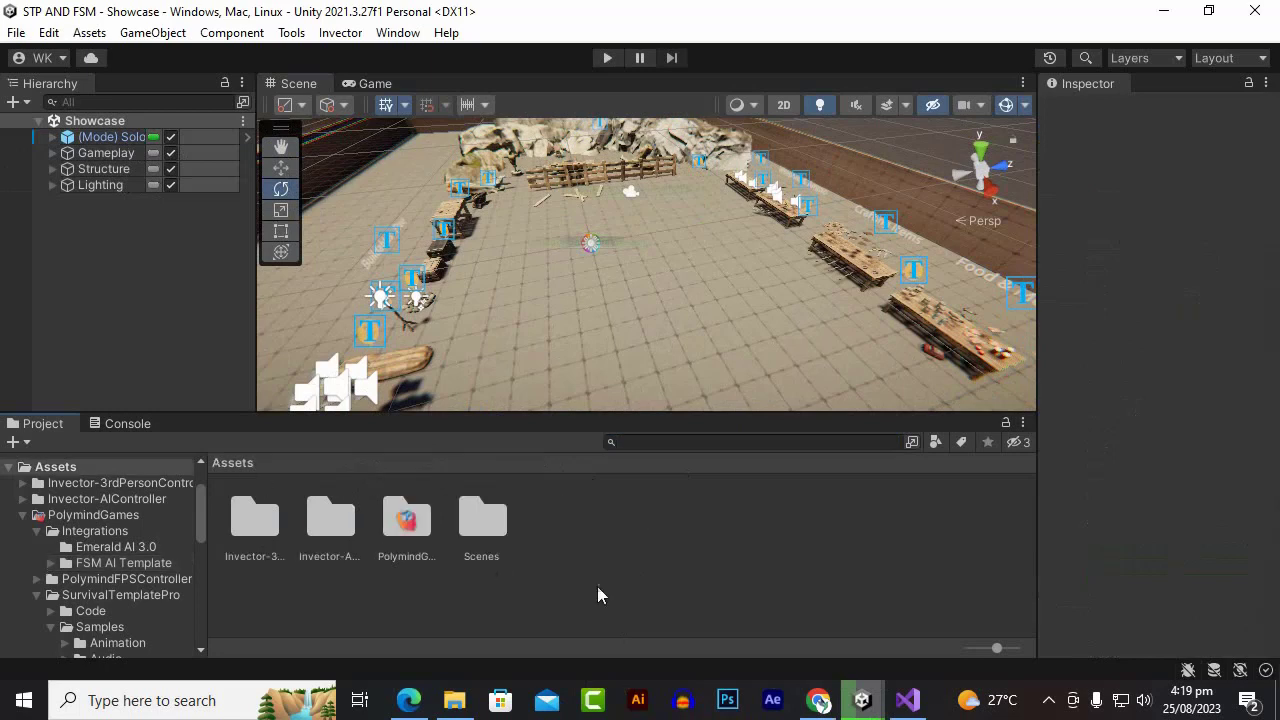
pyautogui.click(482, 518)
pyautogui.click(330, 520)
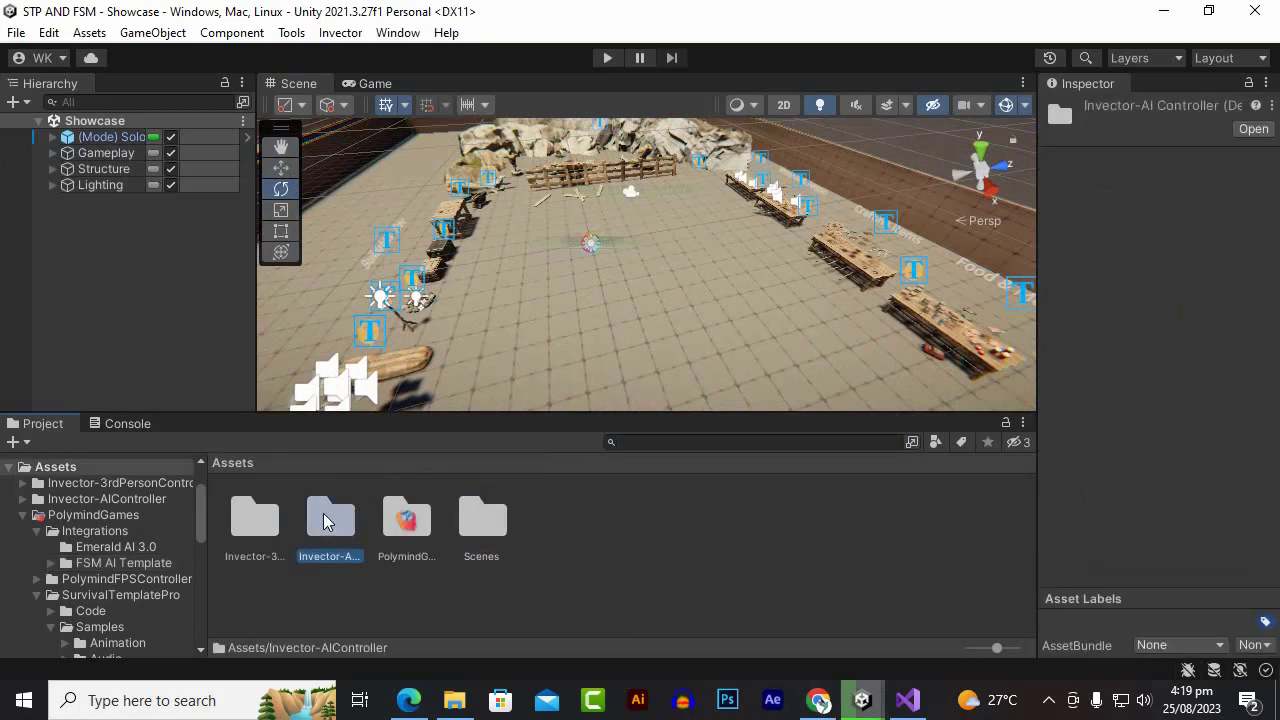
pyautogui.doubleClick(323, 521)
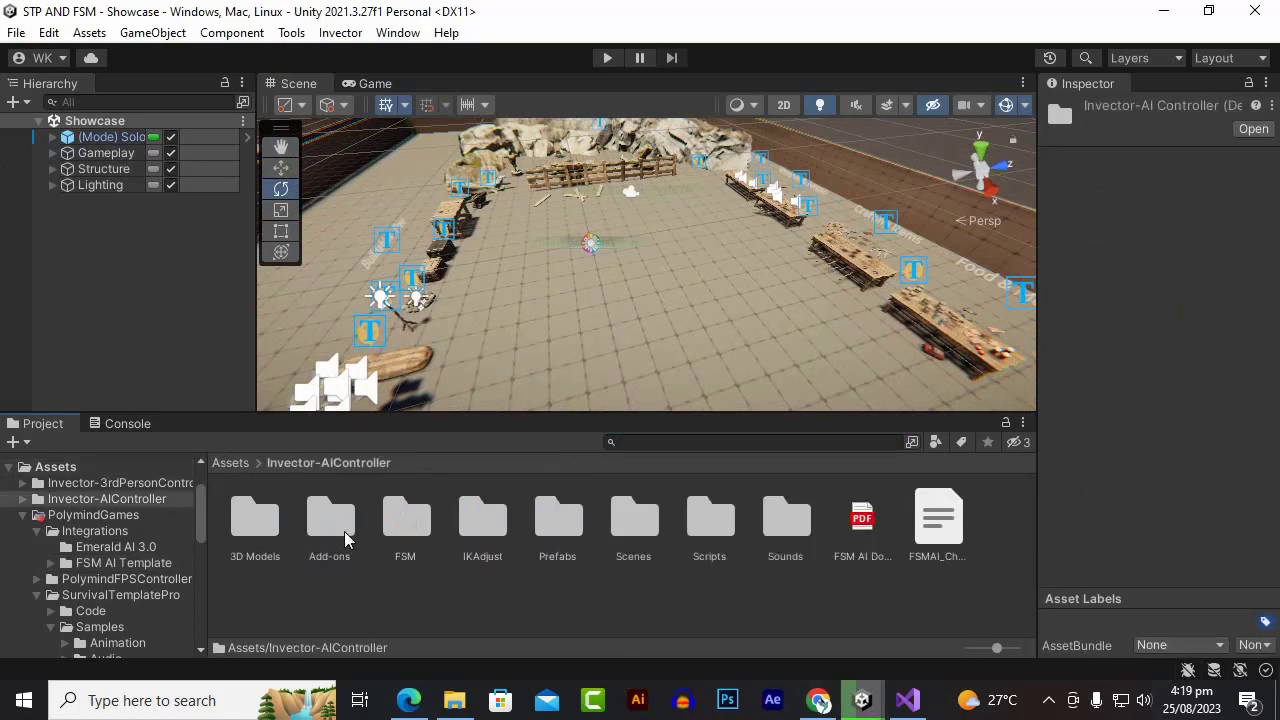
pyautogui.doubleClick(567, 540)
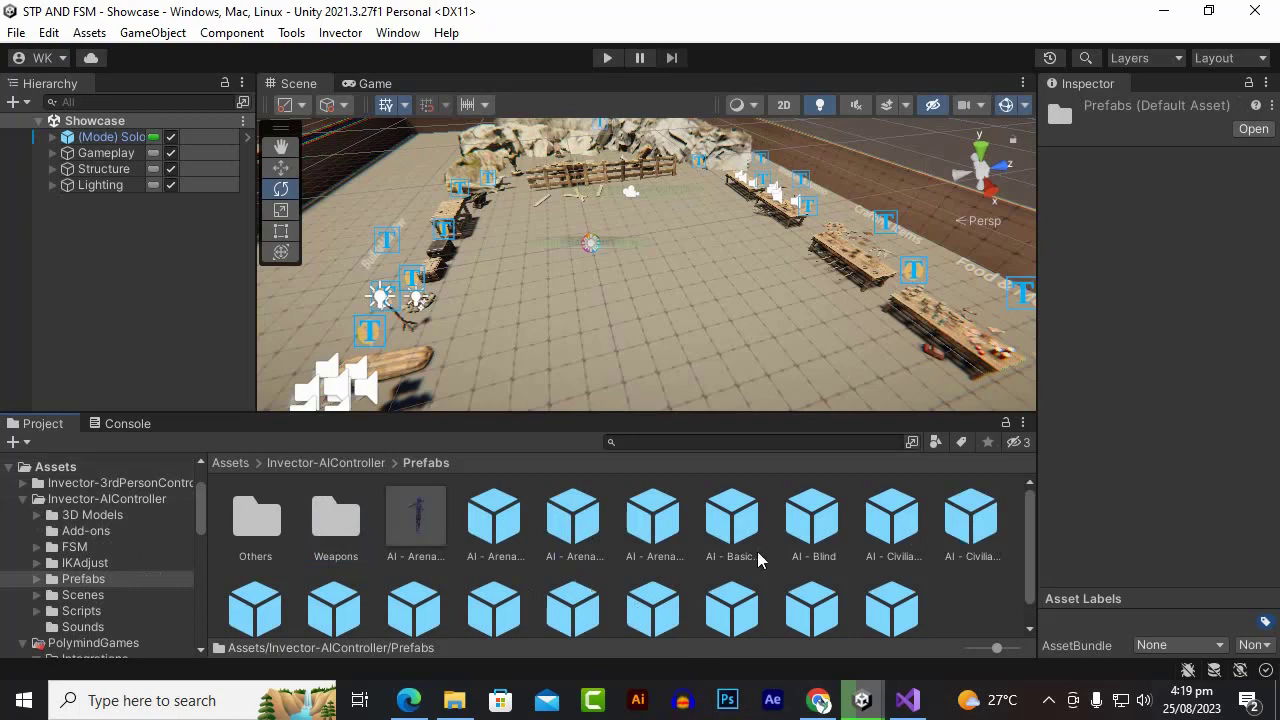
# Place the AI - Shooter prefab on the open ground of the Showcase scene and frame it.
pyautogui.click(740, 516)
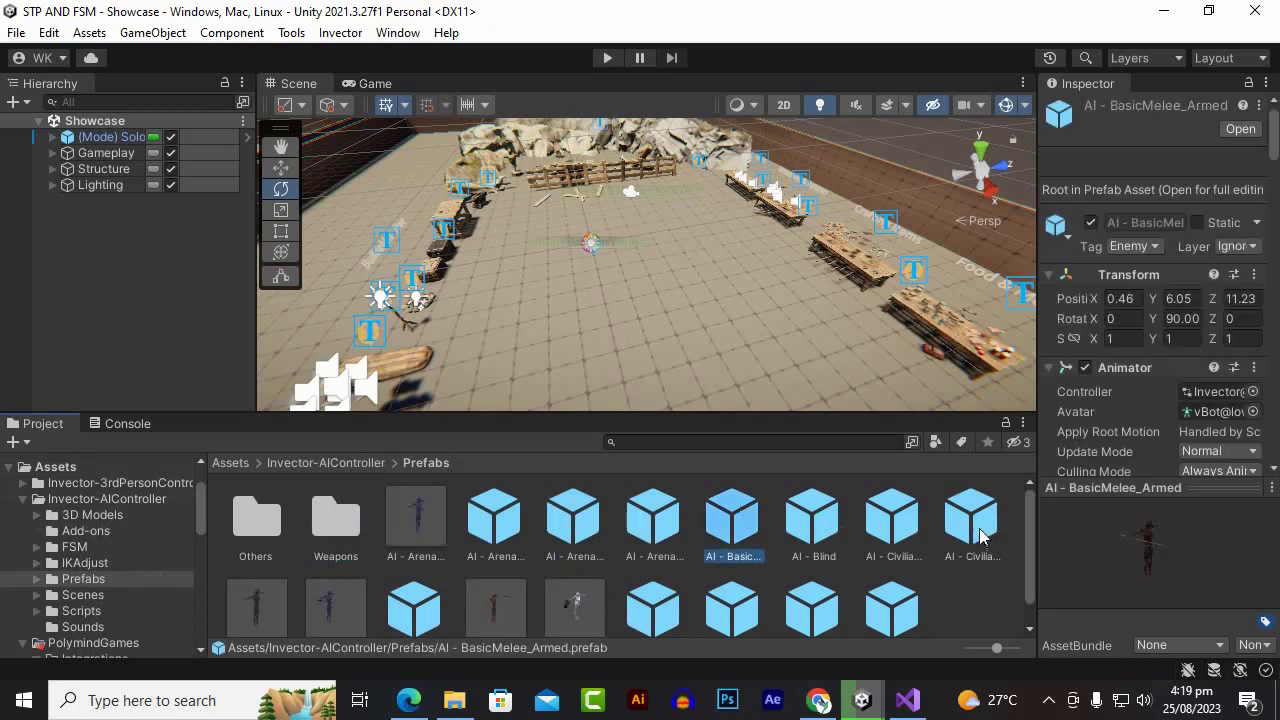
pyautogui.click(268, 612)
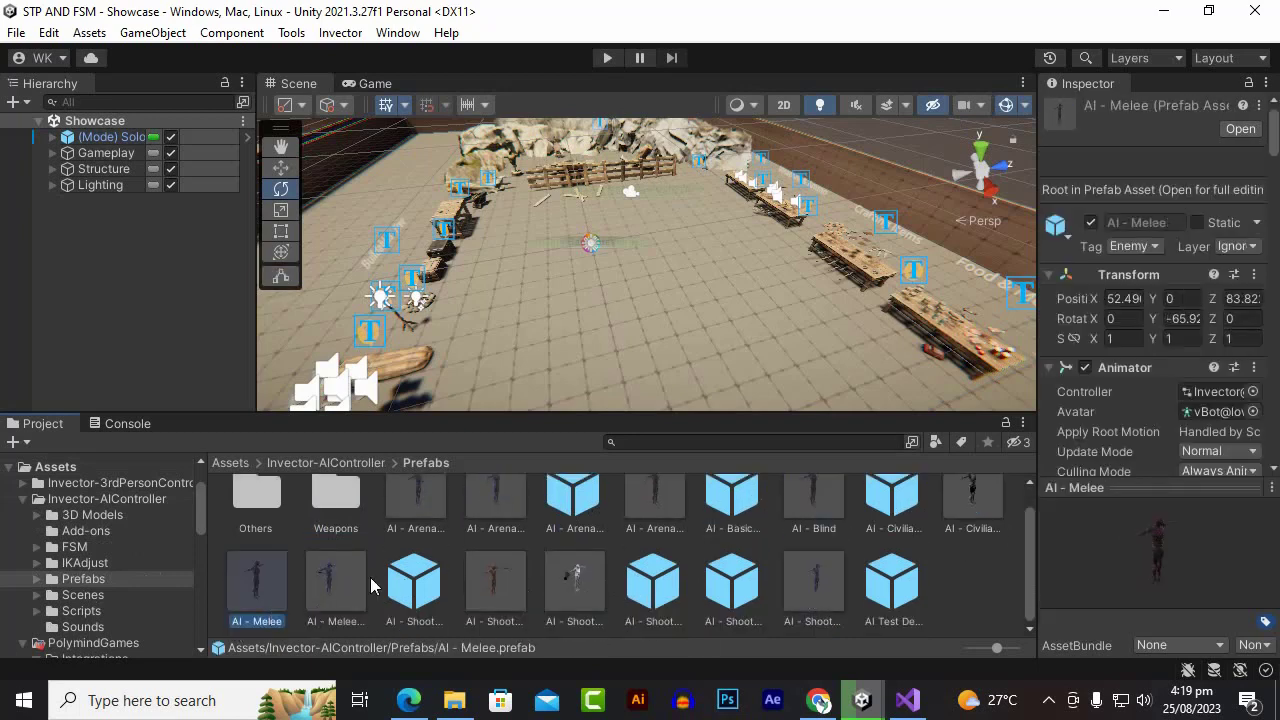
pyautogui.click(413, 588)
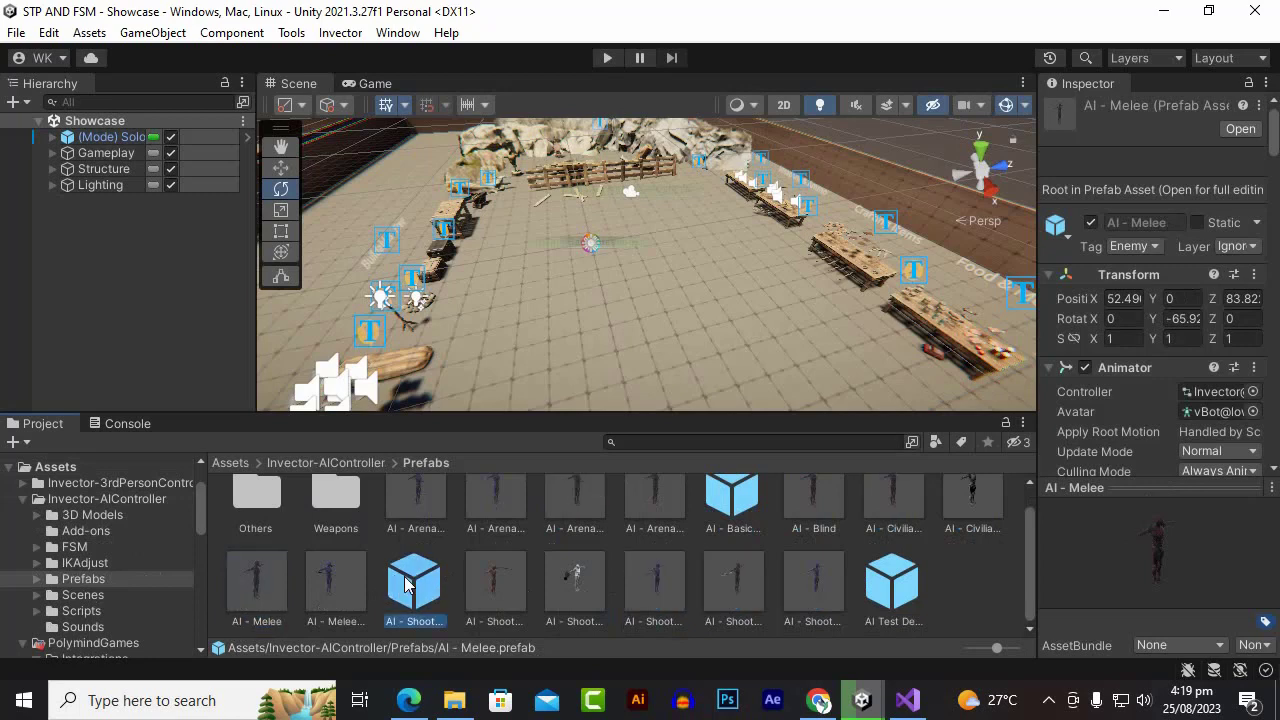
pyautogui.click(497, 595)
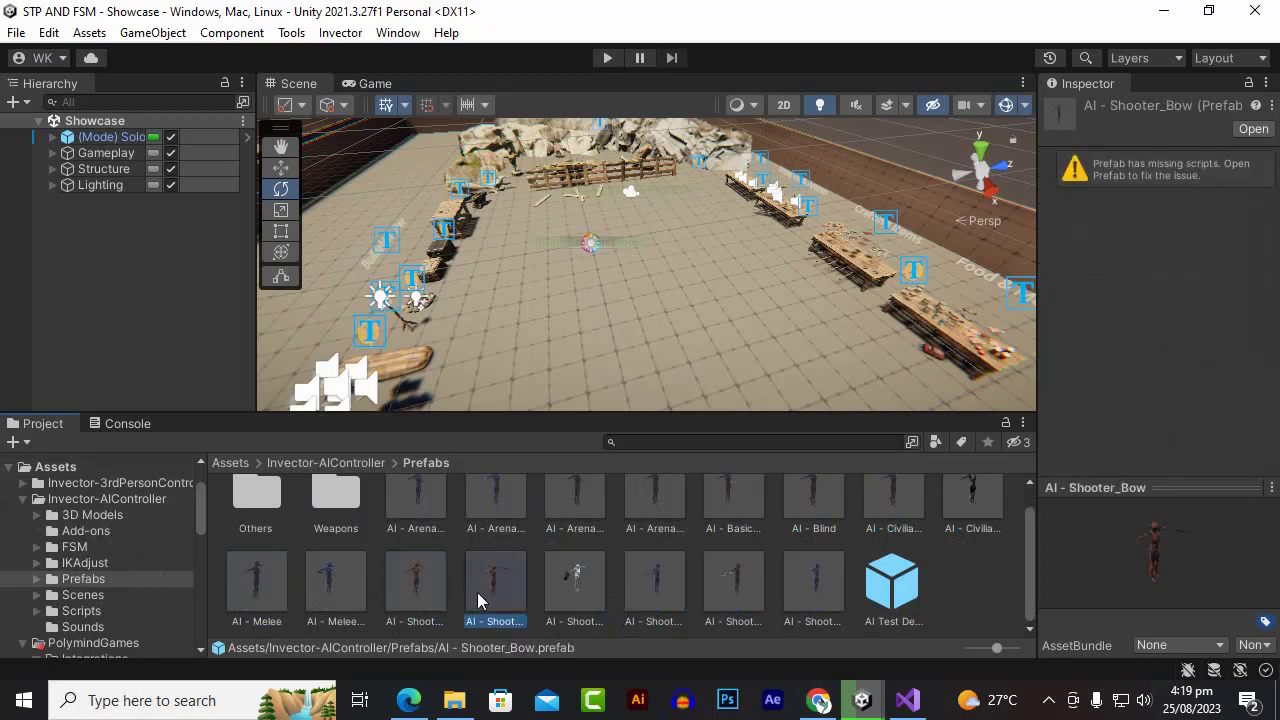
pyautogui.click(437, 598)
pyautogui.moveTo(420, 595); pyautogui.dragTo(689, 293)
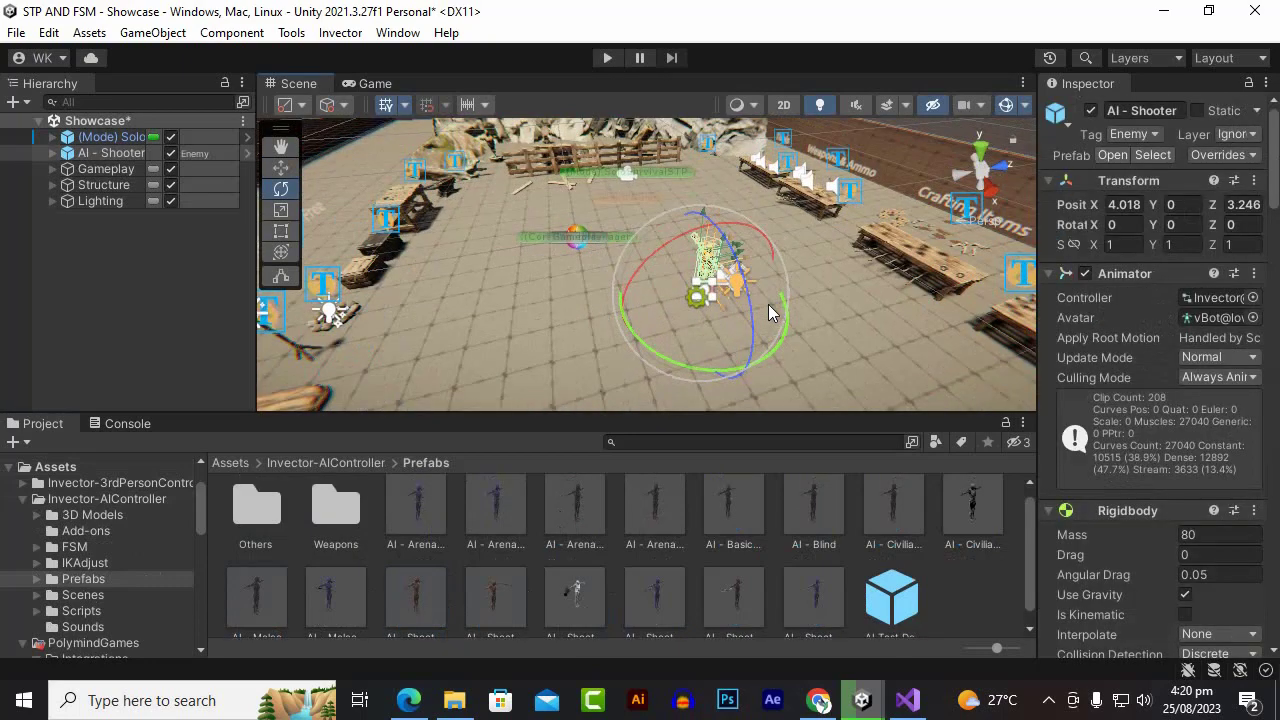
pyautogui.press('f')
pyautogui.moveTo(733, 287); pyautogui.dragTo(756, 436, button='right')
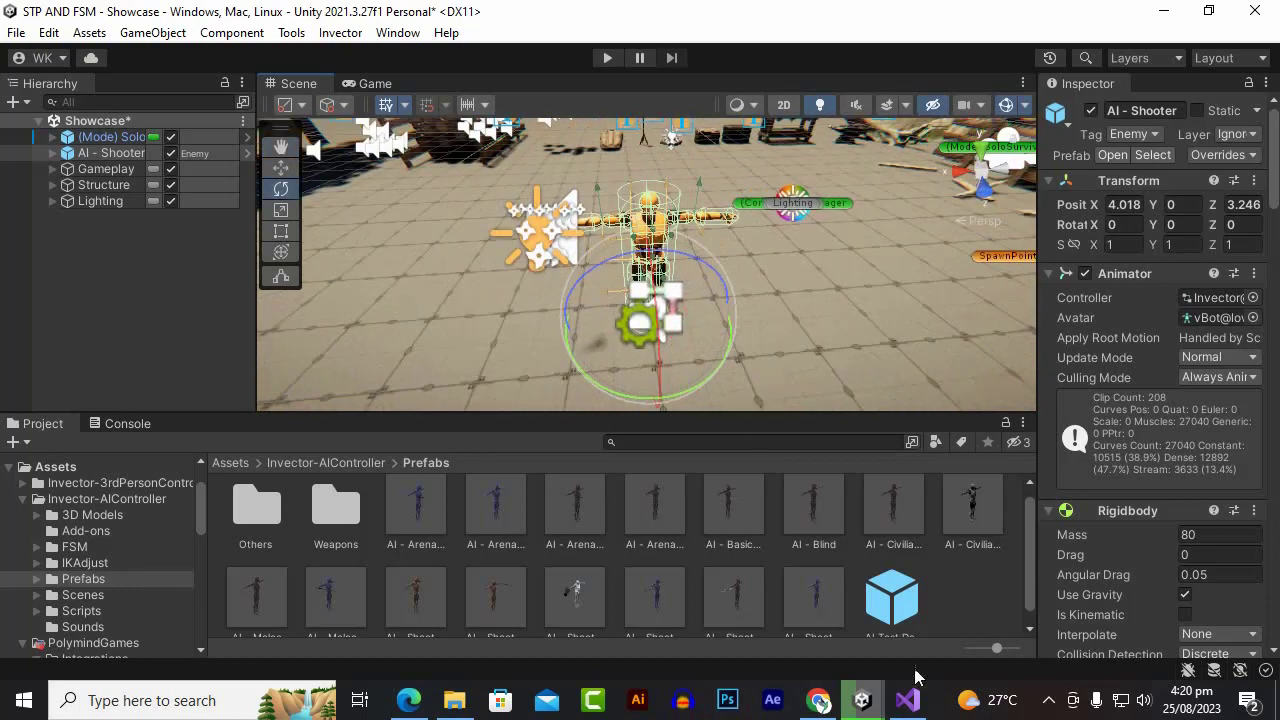
# Switch to the STP - FSM AI Template Integration PDF in Edge and read the Enemy AI Setup steps and reference images.
pyautogui.click(408, 700)
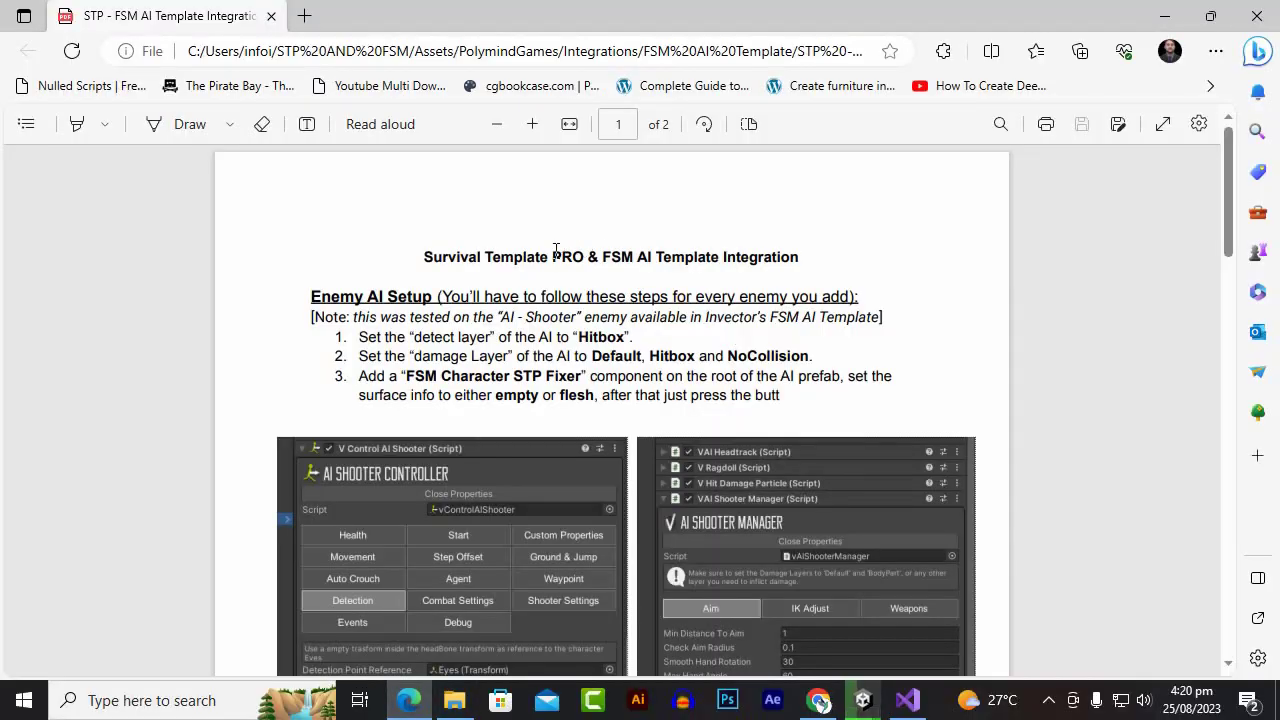
pyautogui.moveTo(432, 262); pyautogui.dragTo(748, 277)
pyautogui.click(742, 283)
pyautogui.moveTo(373, 343); pyautogui.dragTo(520, 343)
pyautogui.click(519, 347)
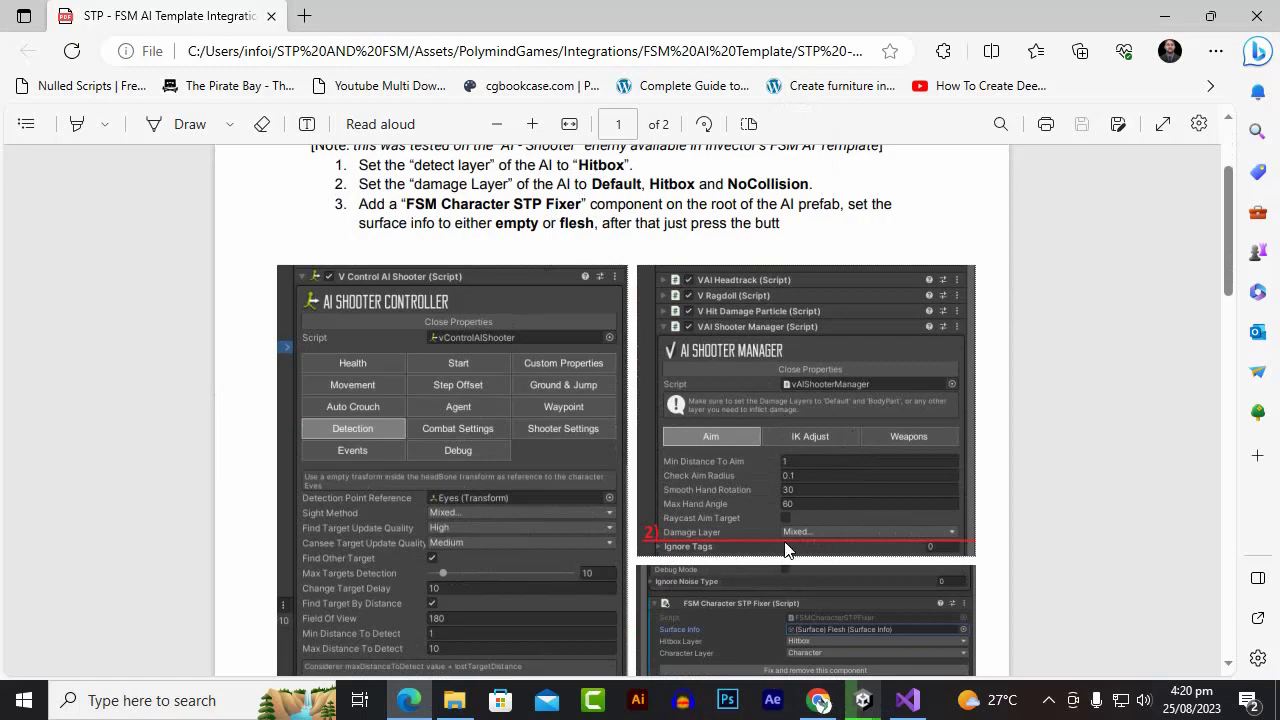
pyautogui.scroll(1, 740, 490)
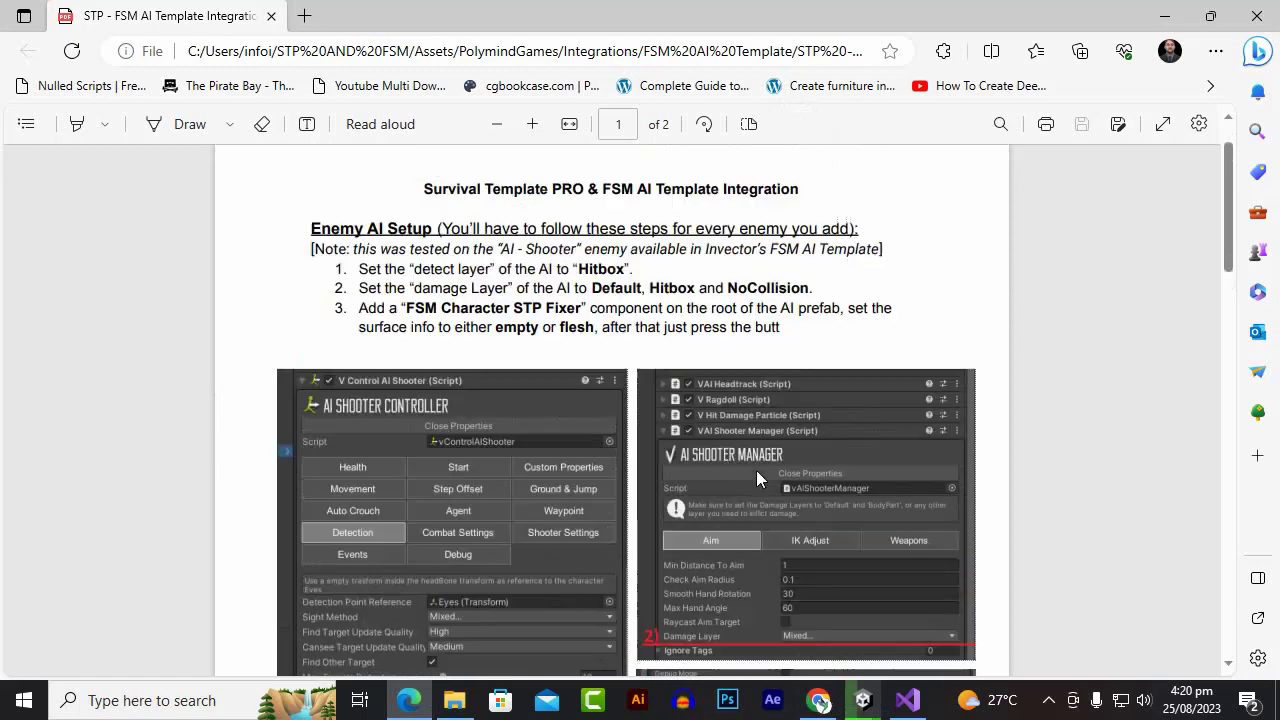
pyautogui.scroll(-3, 756, 470)
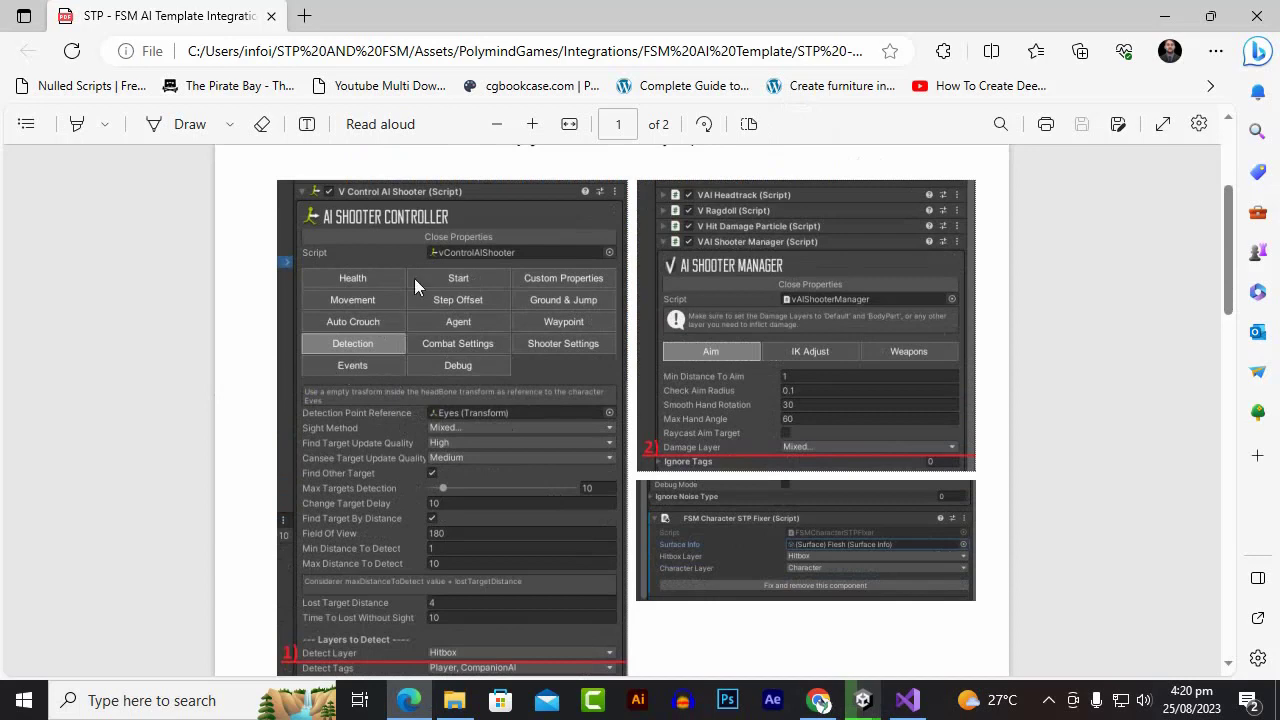
pyautogui.scroll(-3, 386, 370)
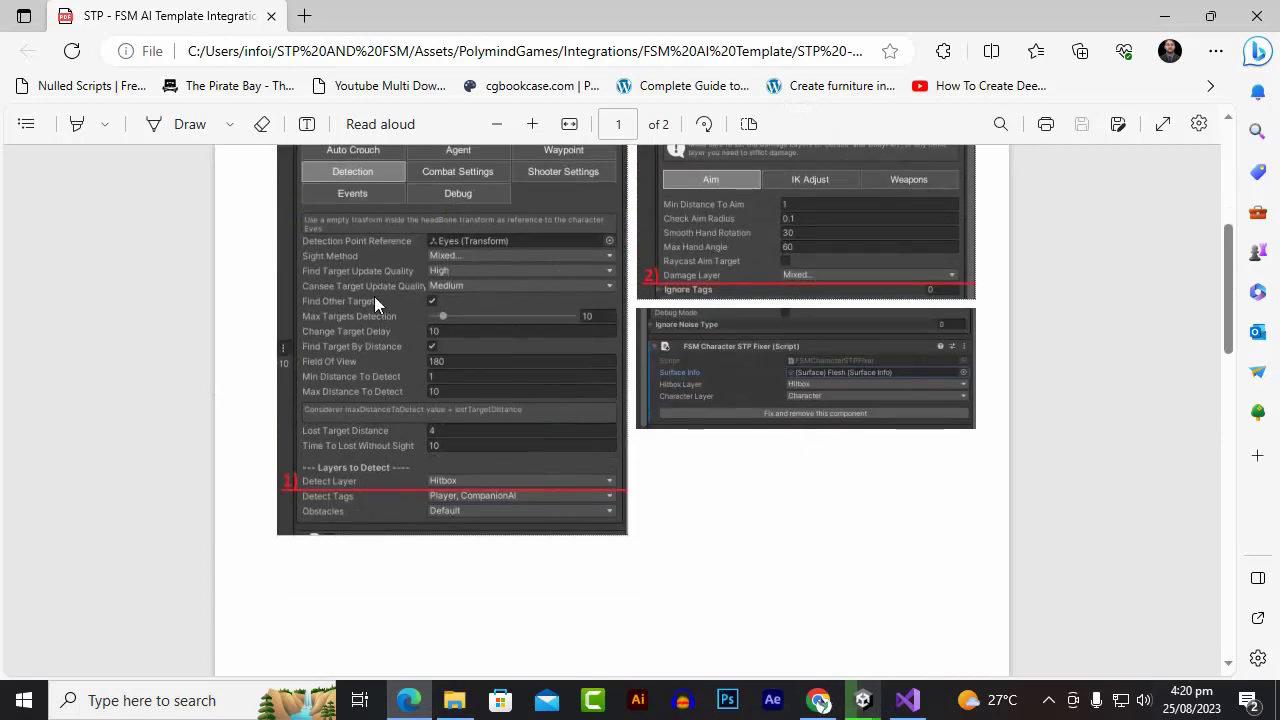
pyautogui.scroll(1, 374, 296)
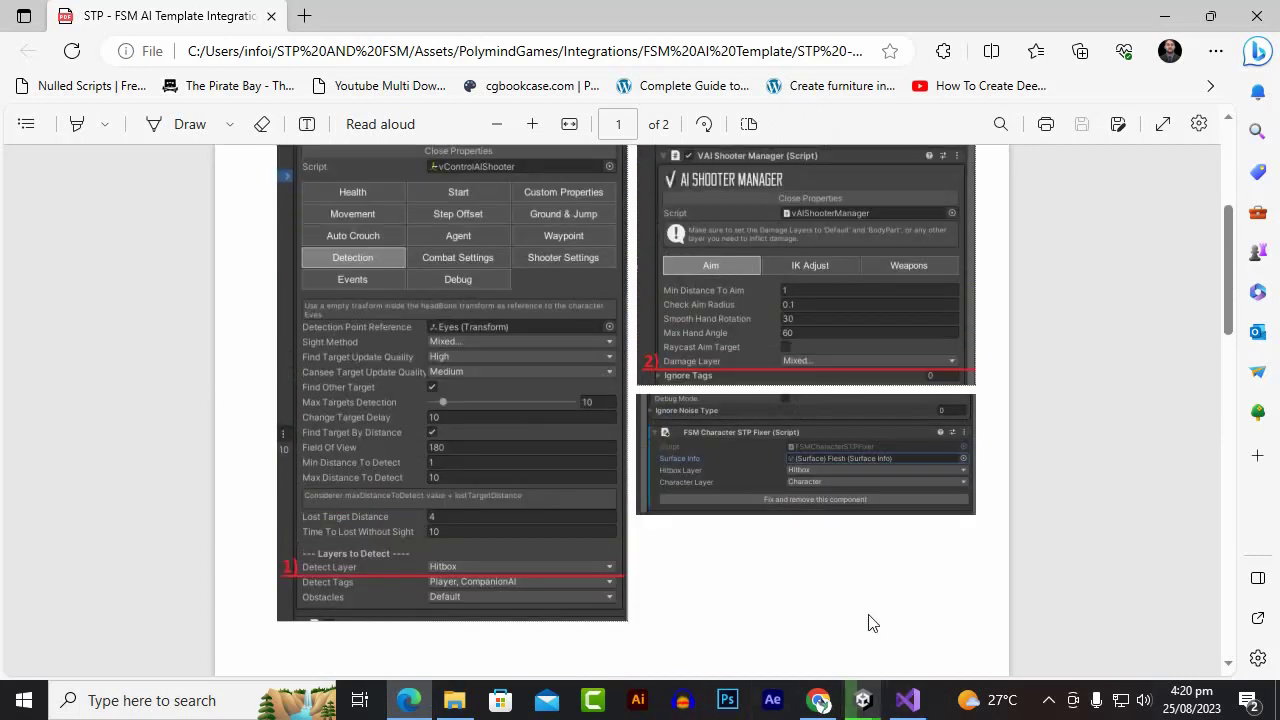
# Switch back to the STP AND FSM project in Unity and add Hitbox to the AI - Shooter controller's Detect Layer.
pyautogui.click(866, 700)
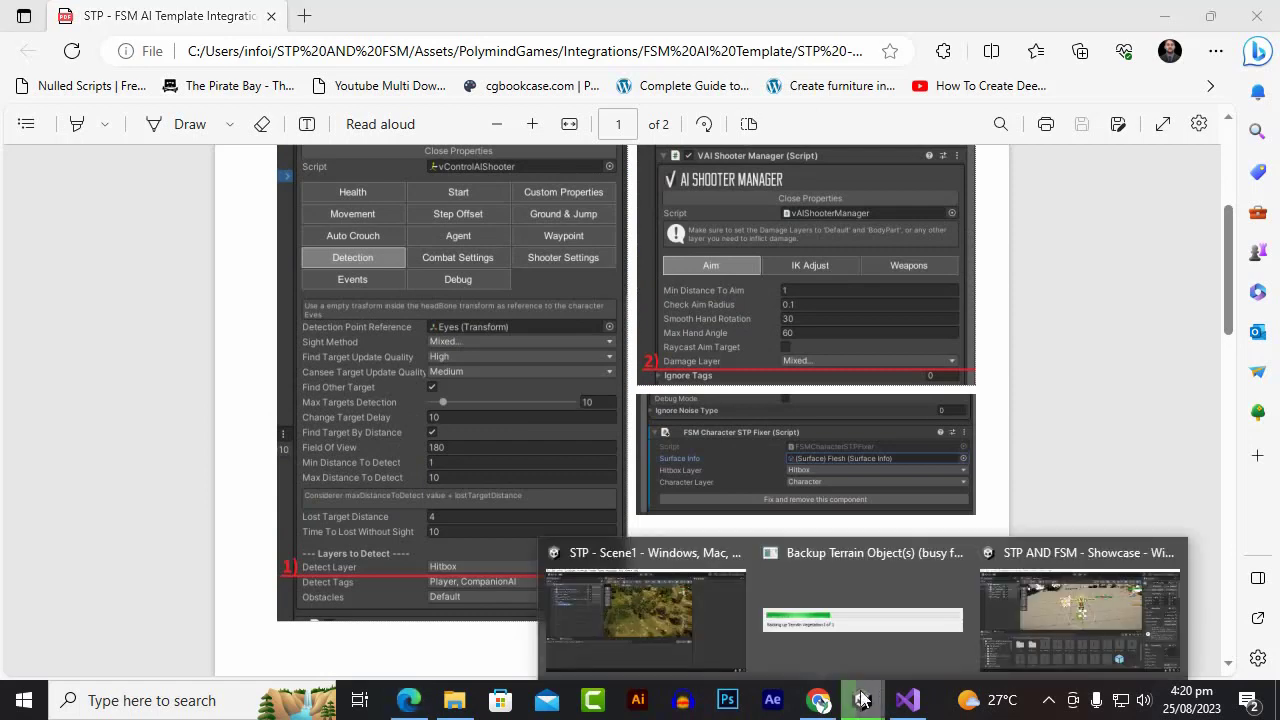
pyautogui.click(1051, 616)
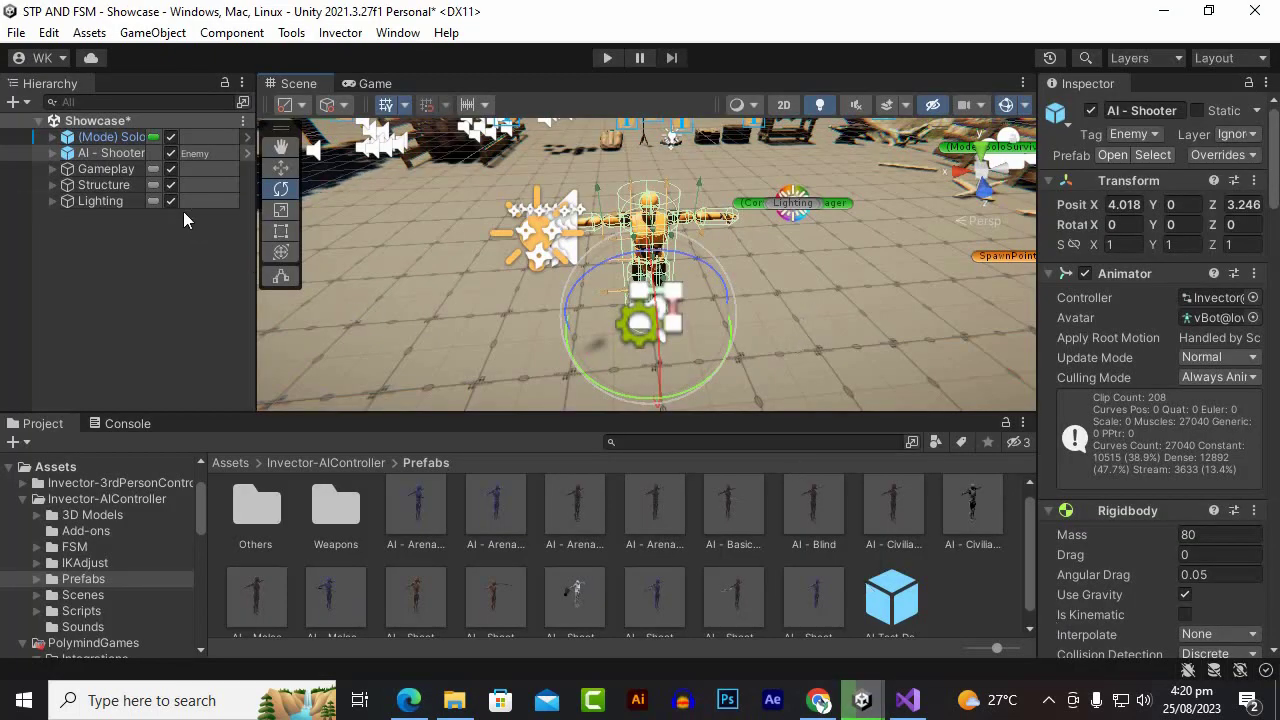
pyautogui.click(110, 153)
pyautogui.scroll(-3, 1163, 425)
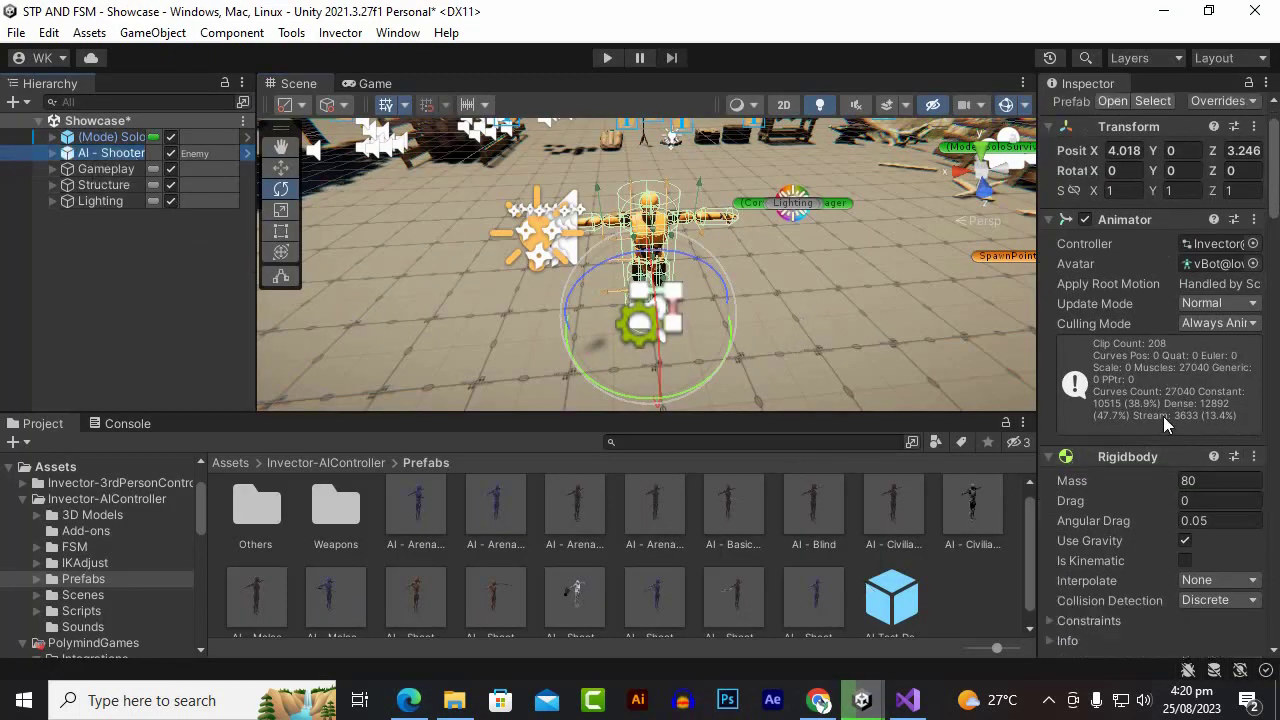
pyautogui.moveTo(1038, 290); pyautogui.dragTo(934, 300)
pyautogui.scroll(-8, 1135, 405)
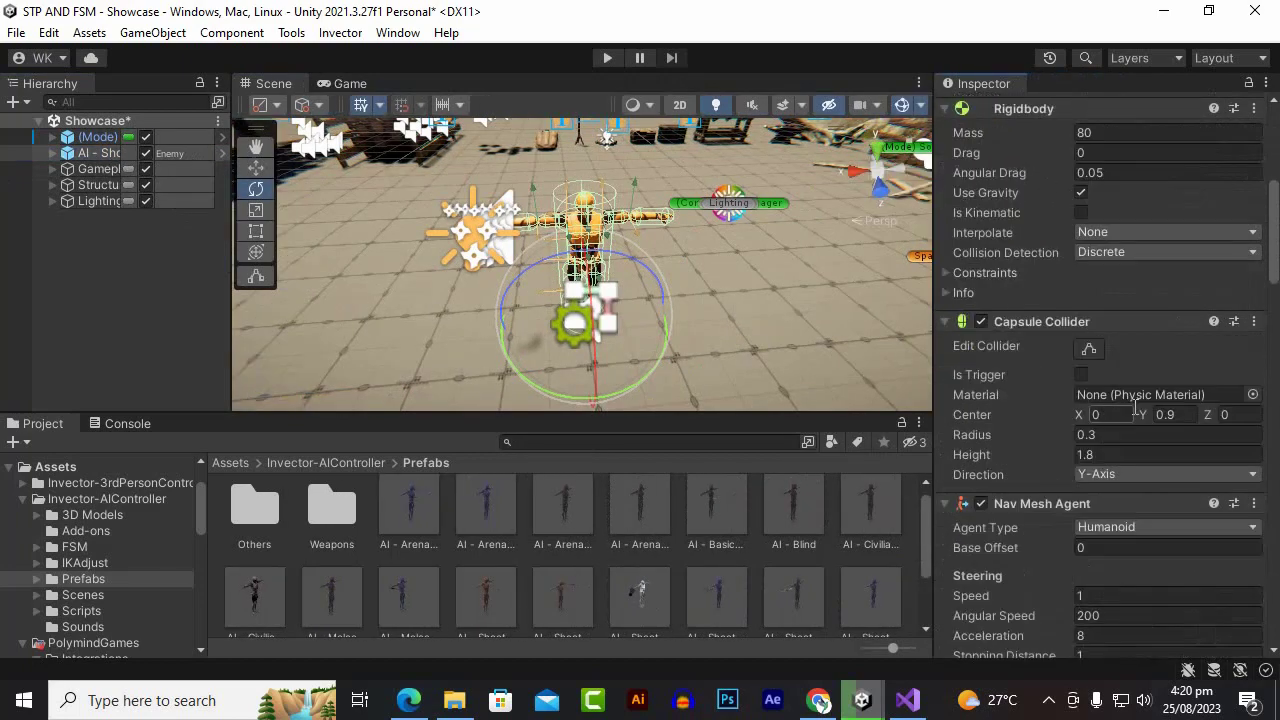
pyautogui.scroll(-16, 1135, 405)
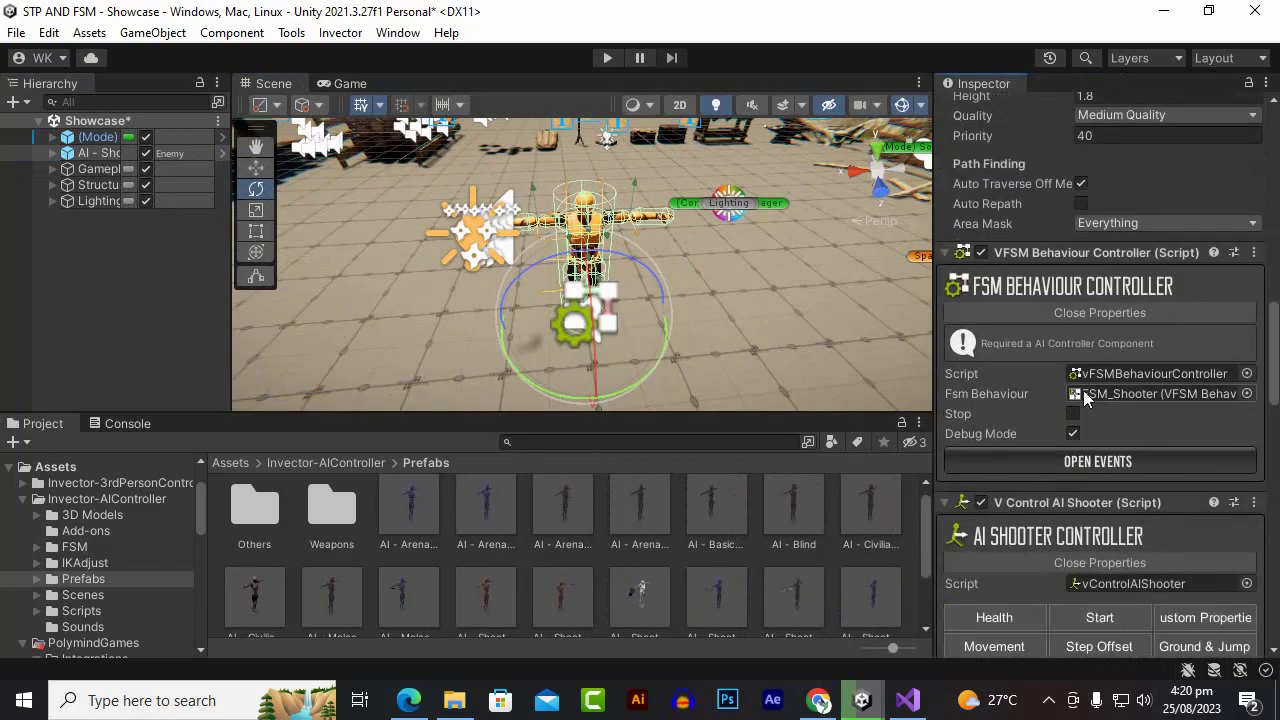
pyautogui.scroll(-7, 1080, 395)
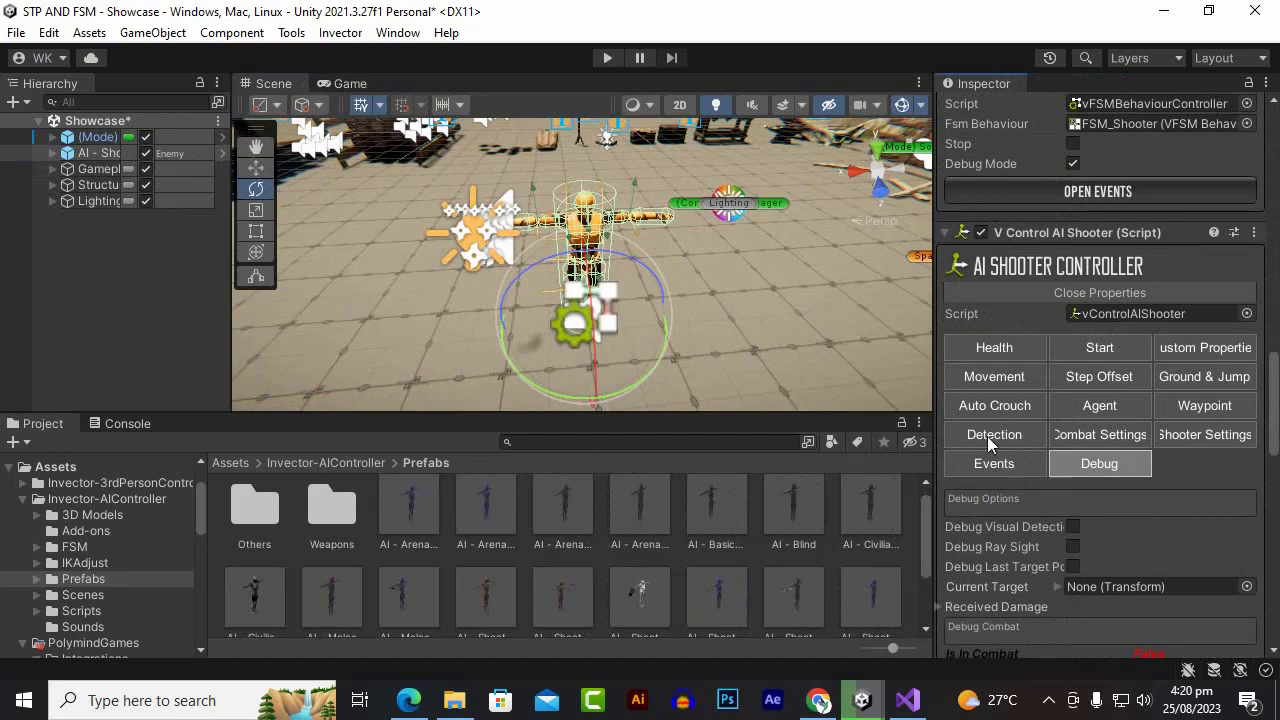
pyautogui.click(990, 435)
pyautogui.scroll(-5, 1070, 365)
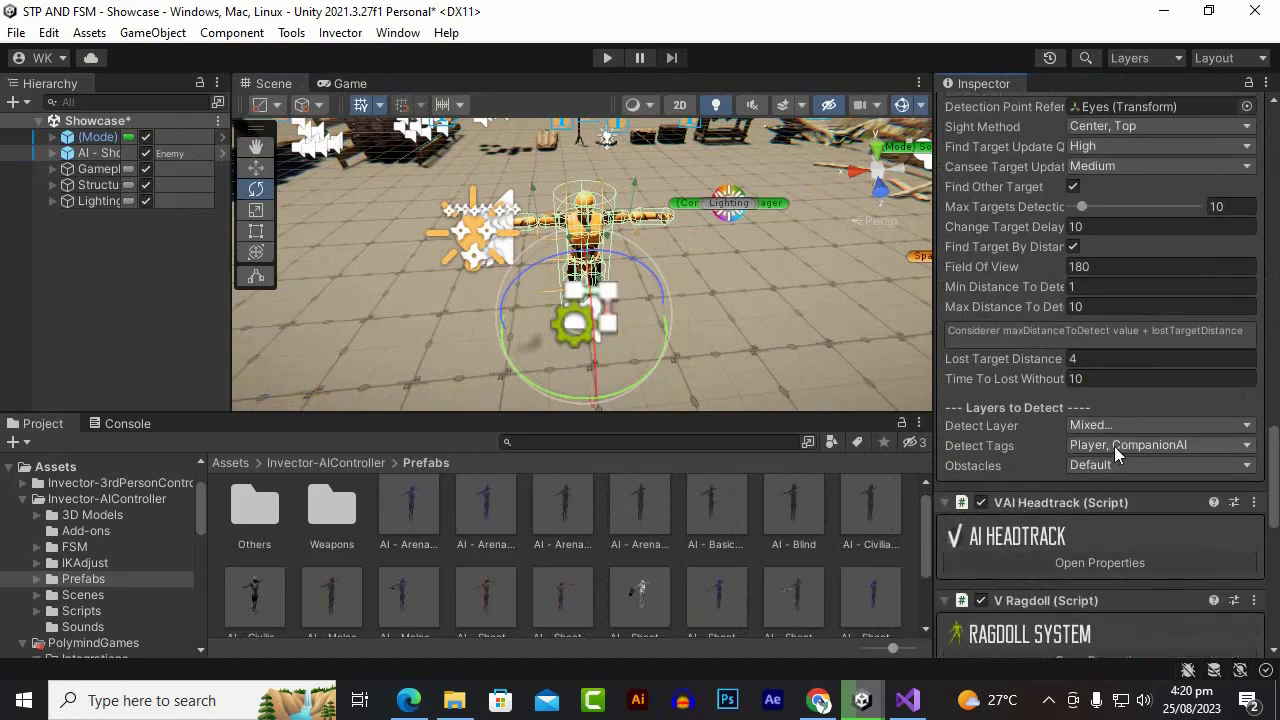
pyautogui.click(1100, 425)
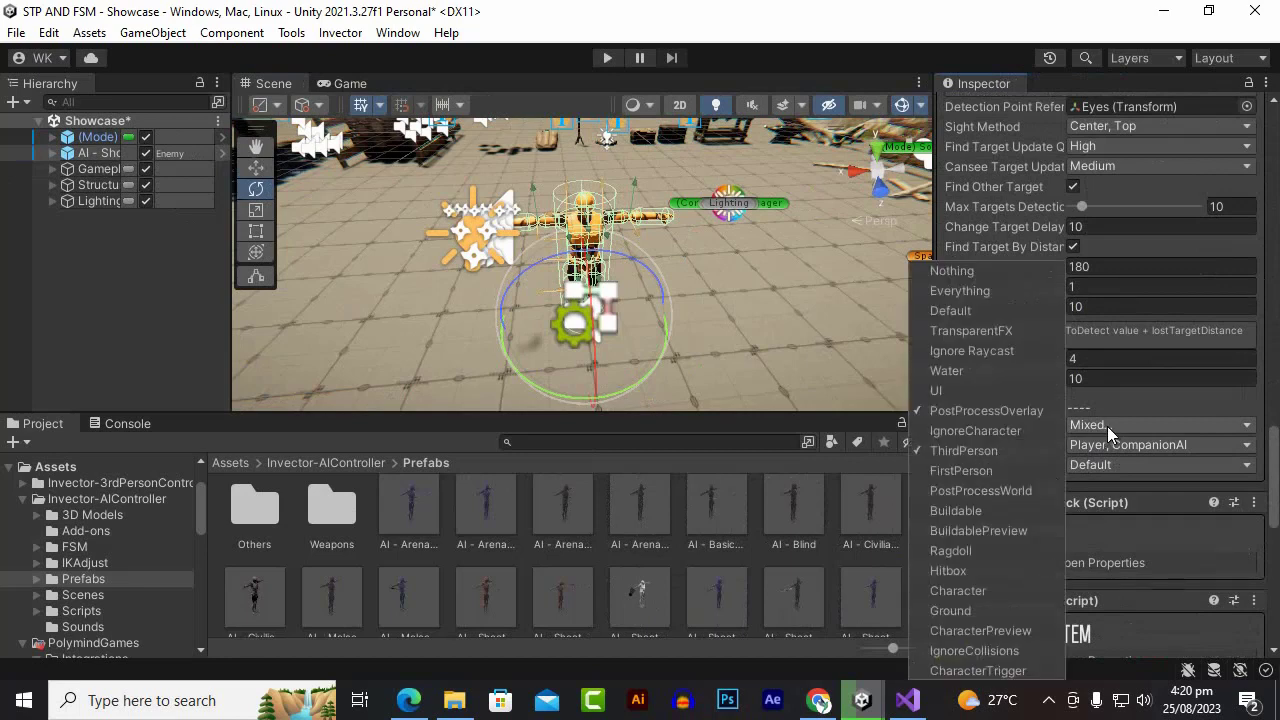
pyautogui.click(986, 571)
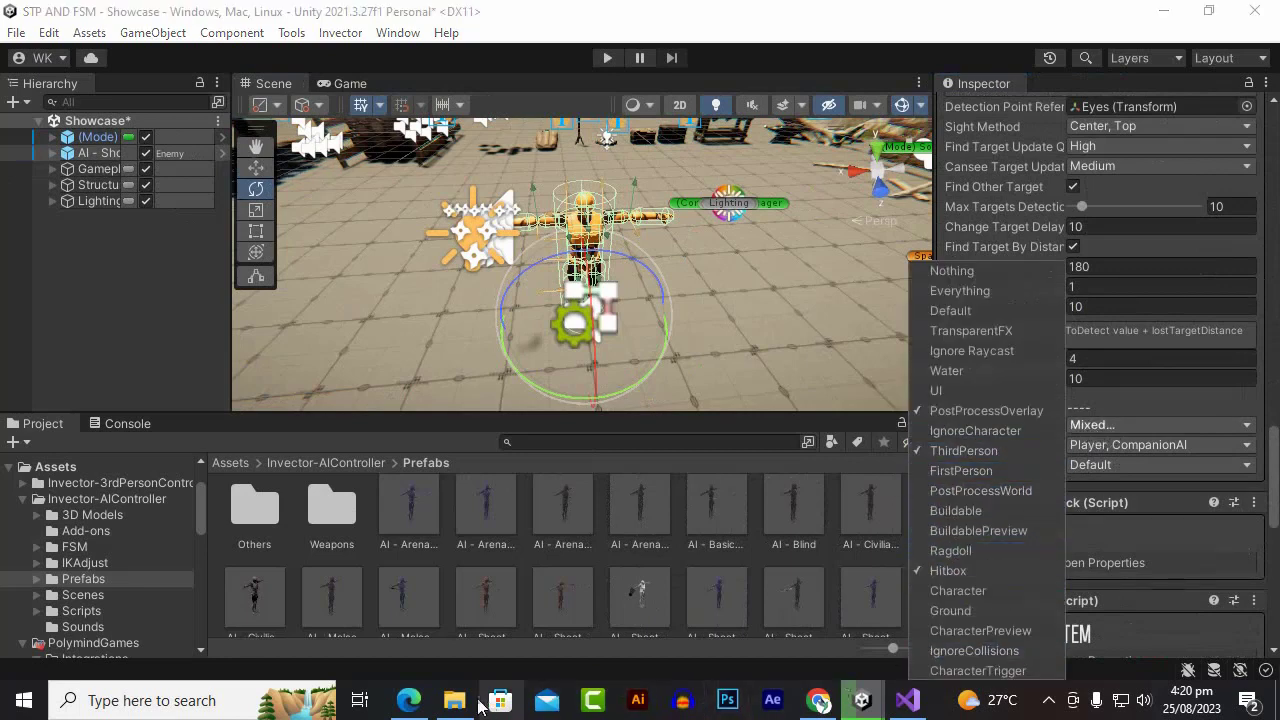
# Return to the integration PDF in Edge to recheck the detect layer instruction and read the damage layer one.
pyautogui.click(408, 700)
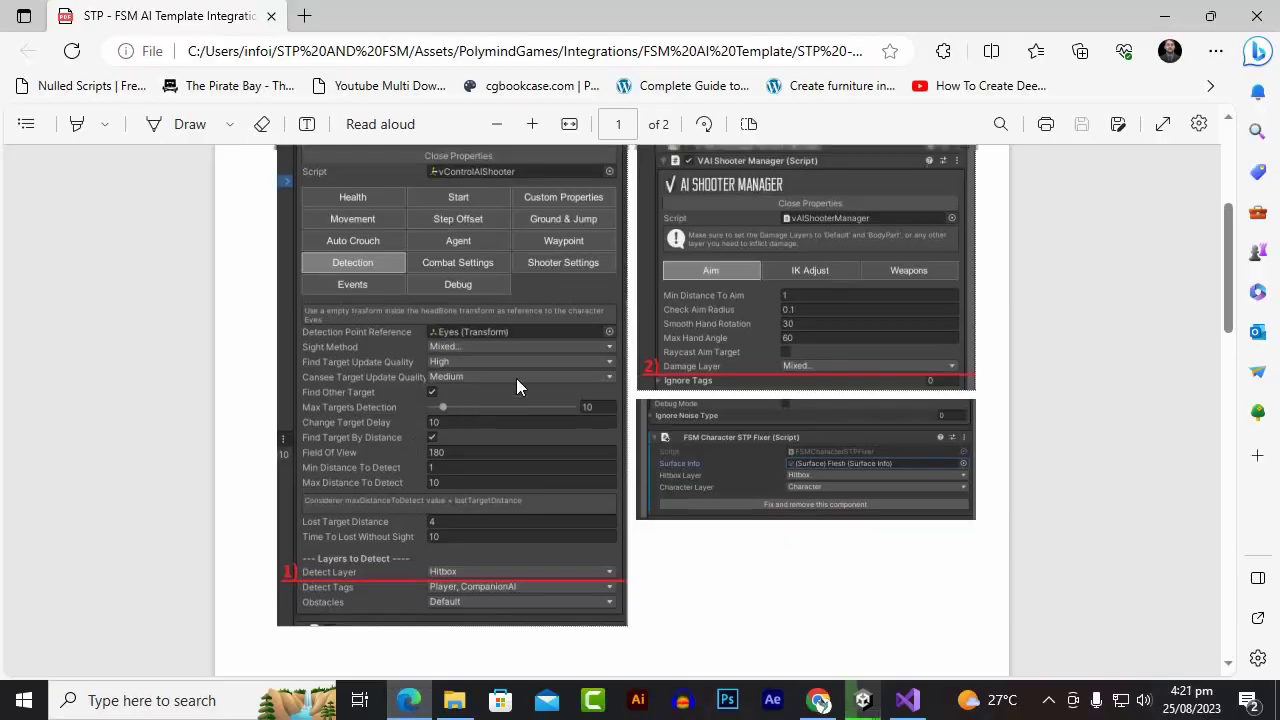
pyautogui.scroll(3, 516, 378)
pyautogui.moveTo(630, 337); pyautogui.dragTo(504, 338)
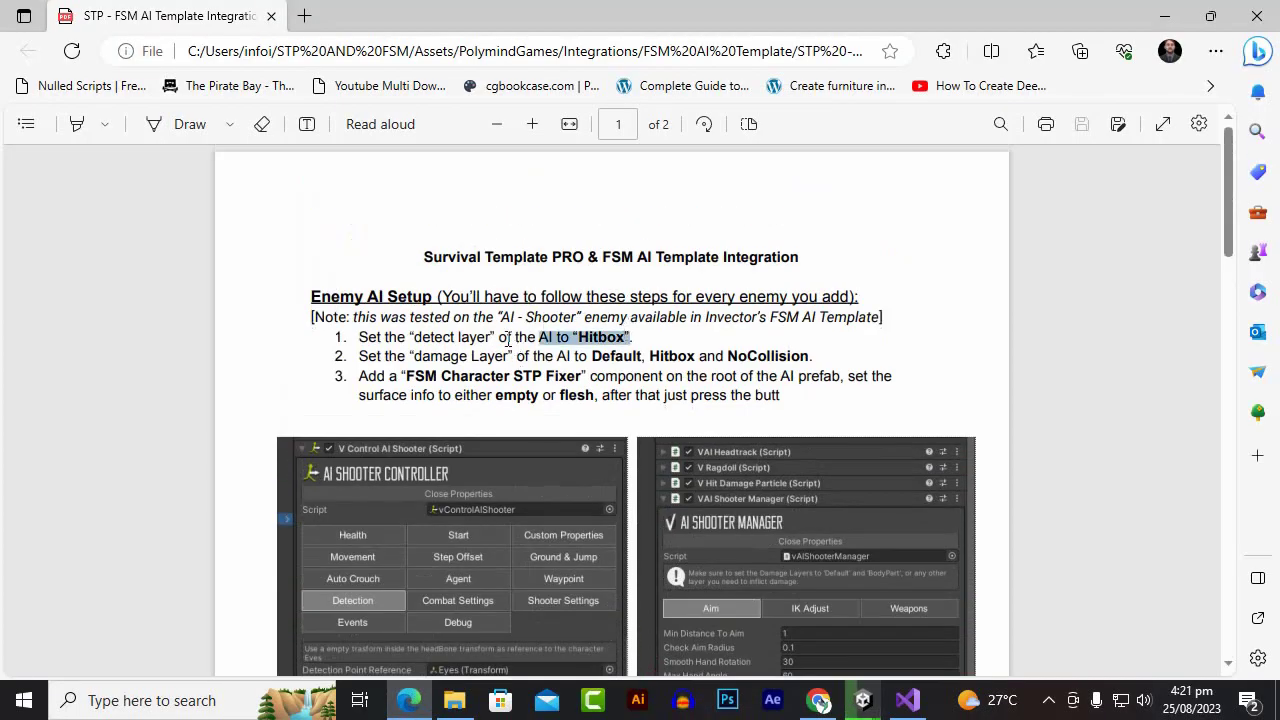
pyautogui.click(415, 432)
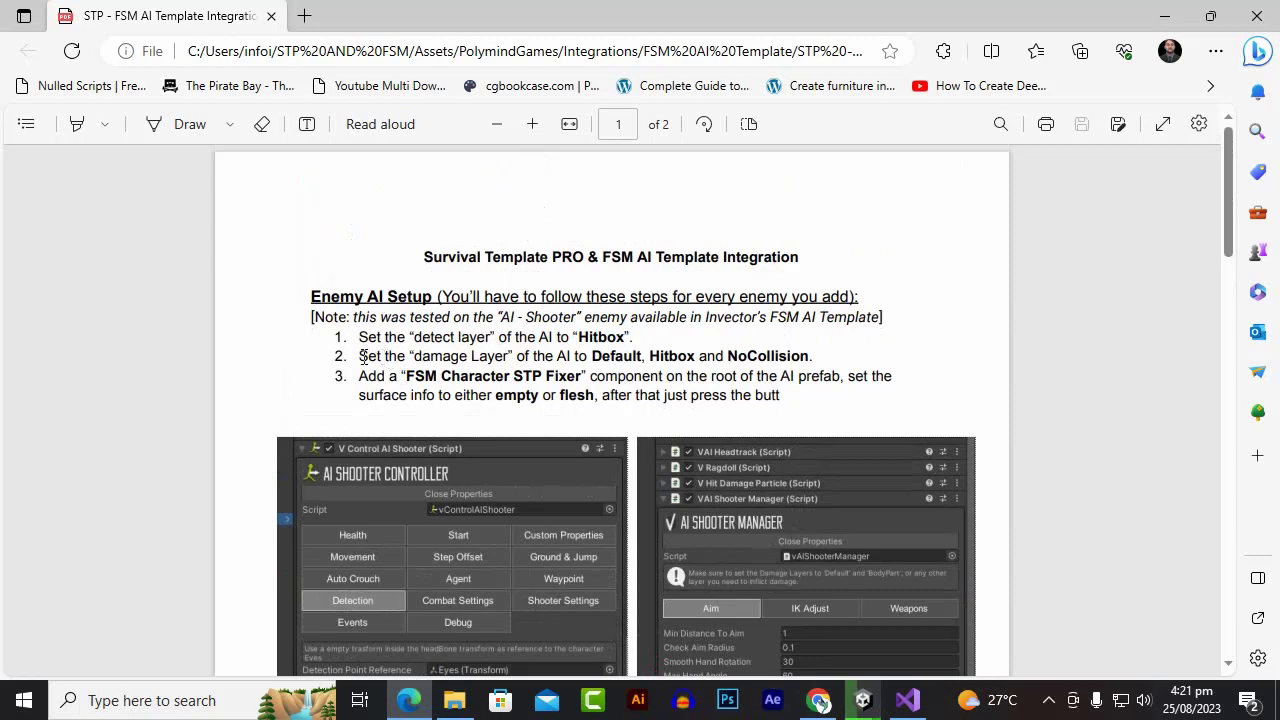
pyautogui.moveTo(362, 357); pyautogui.dragTo(502, 358)
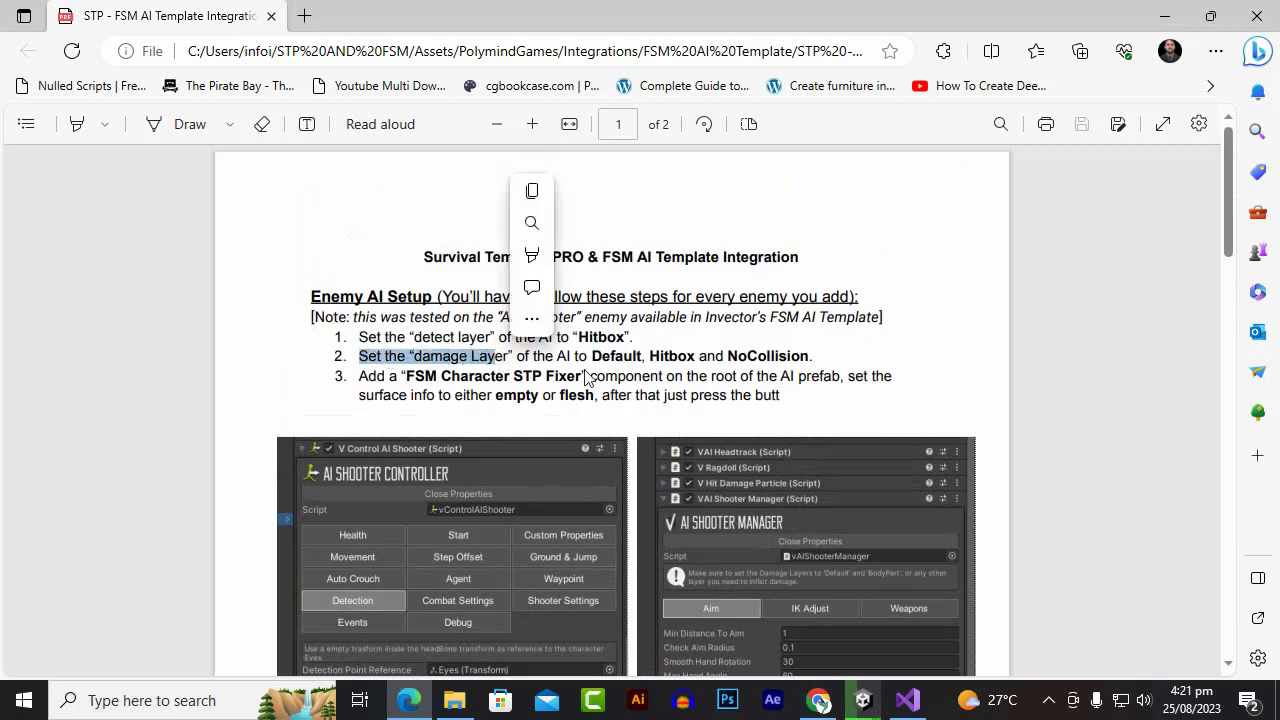
pyautogui.click(586, 351)
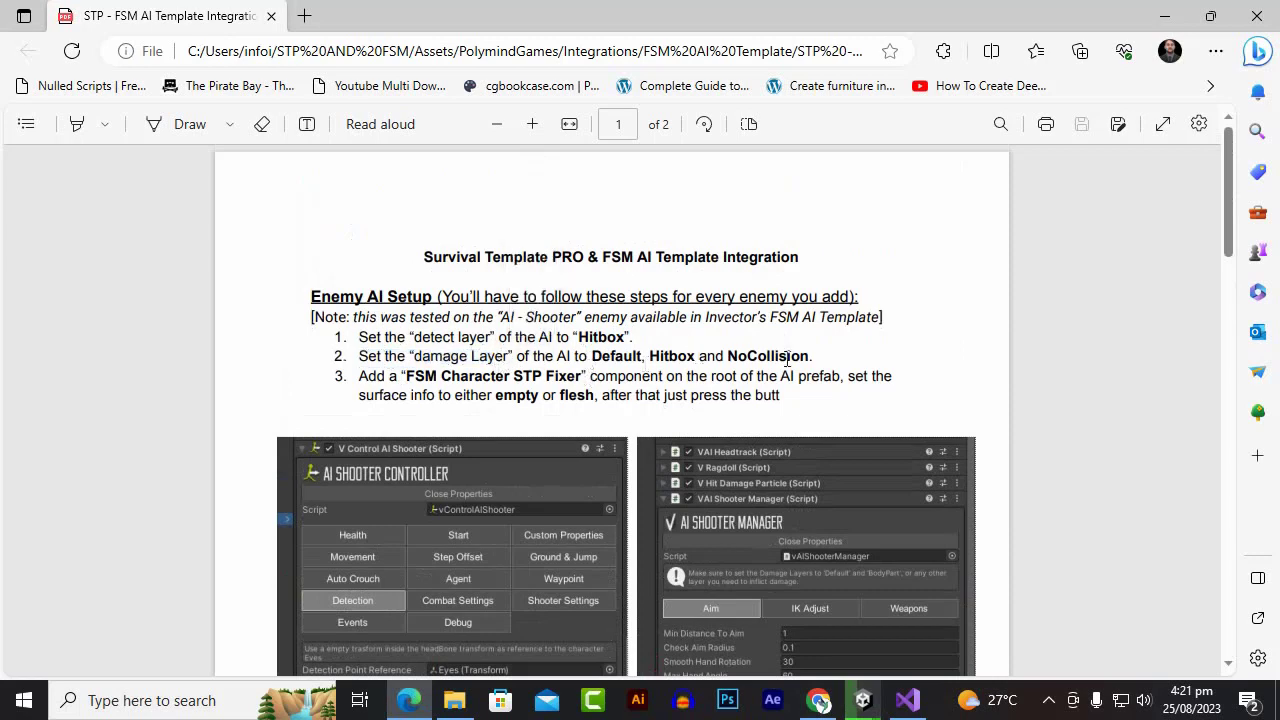
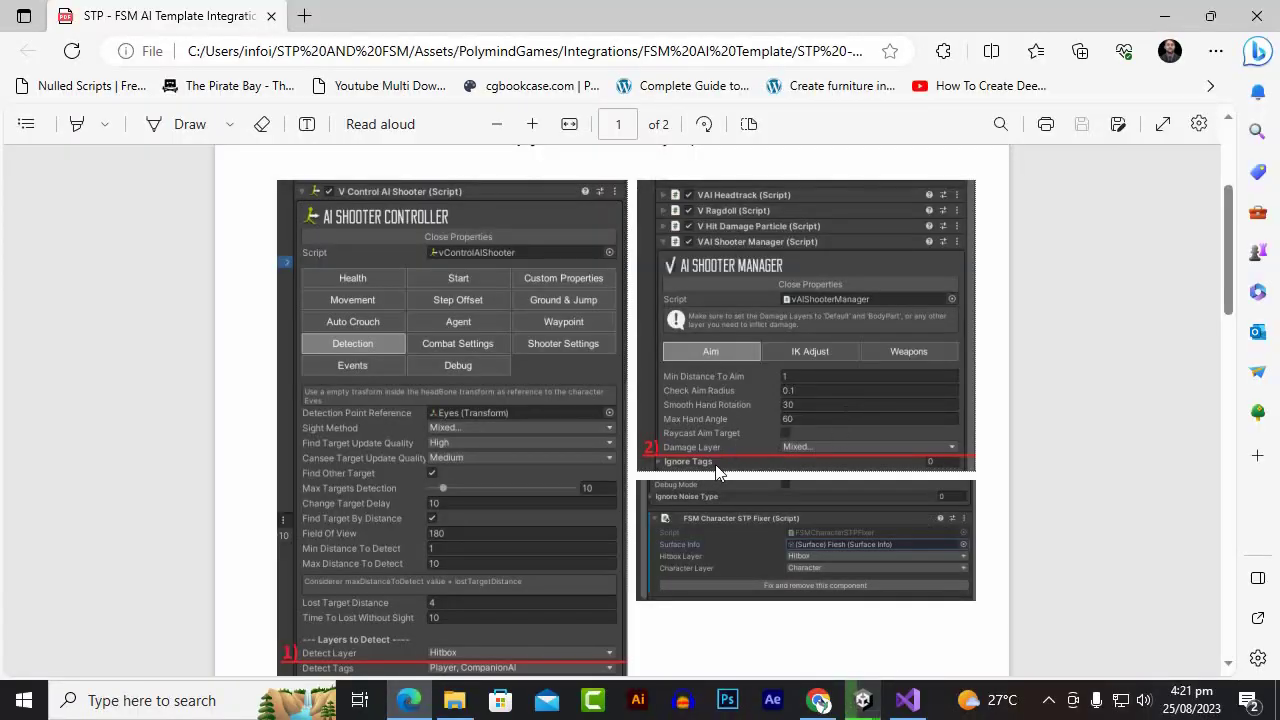
pyautogui.scroll(3, 729, 470)
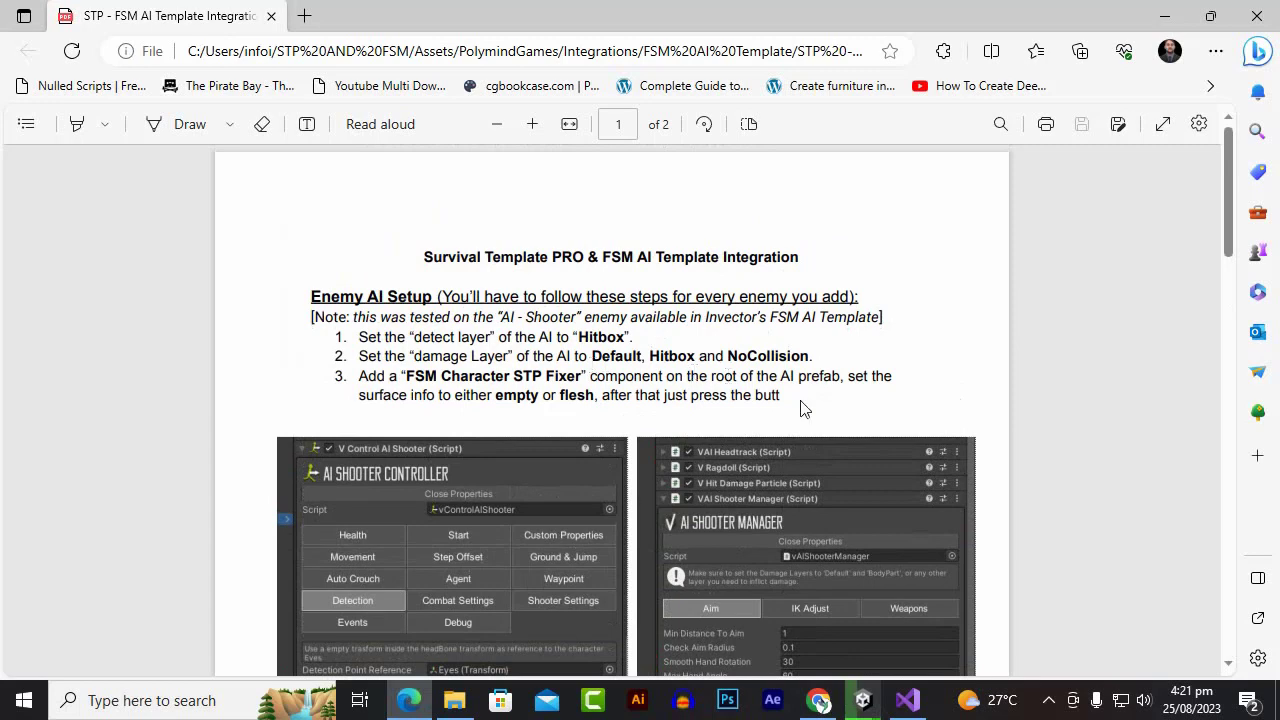
# Switch to the Showcase project in Unity and add Hitbox and IgnoreCollisions to the AI Shooter Manager's Damage Layer.
pyautogui.moveTo(862, 700)
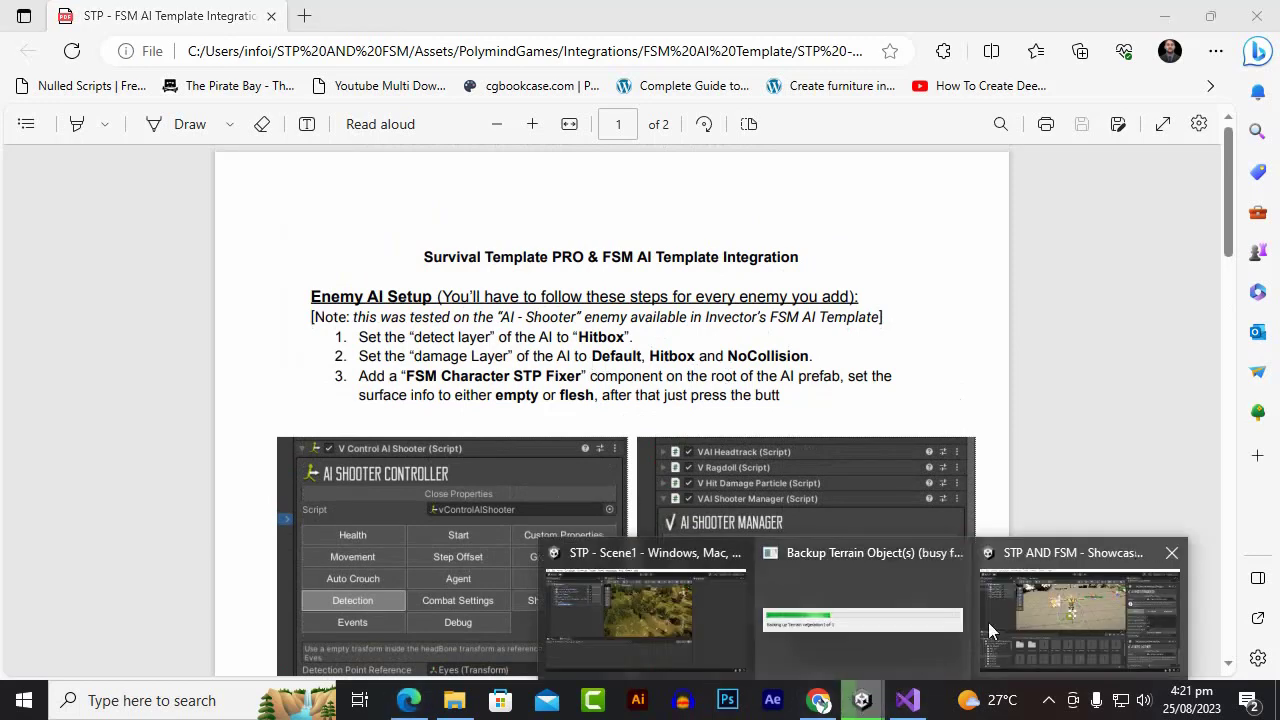
pyautogui.click(988, 622)
pyautogui.click(1131, 427)
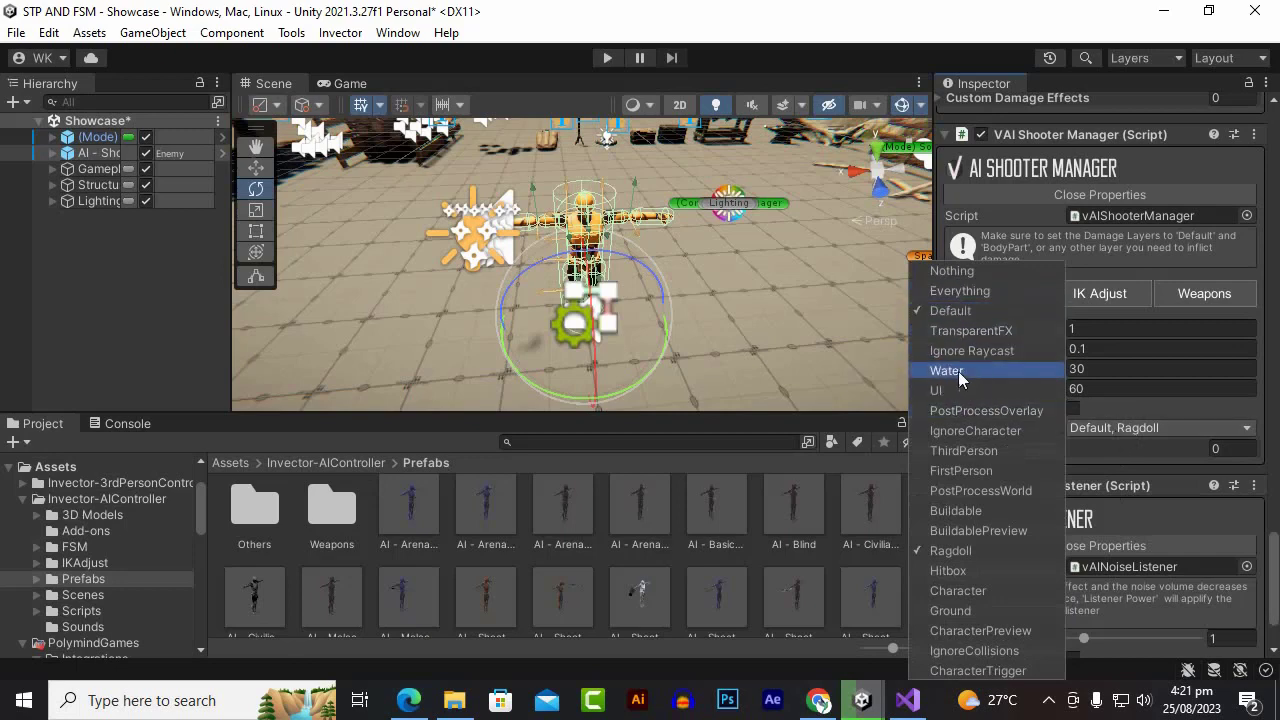
pyautogui.click(974, 570)
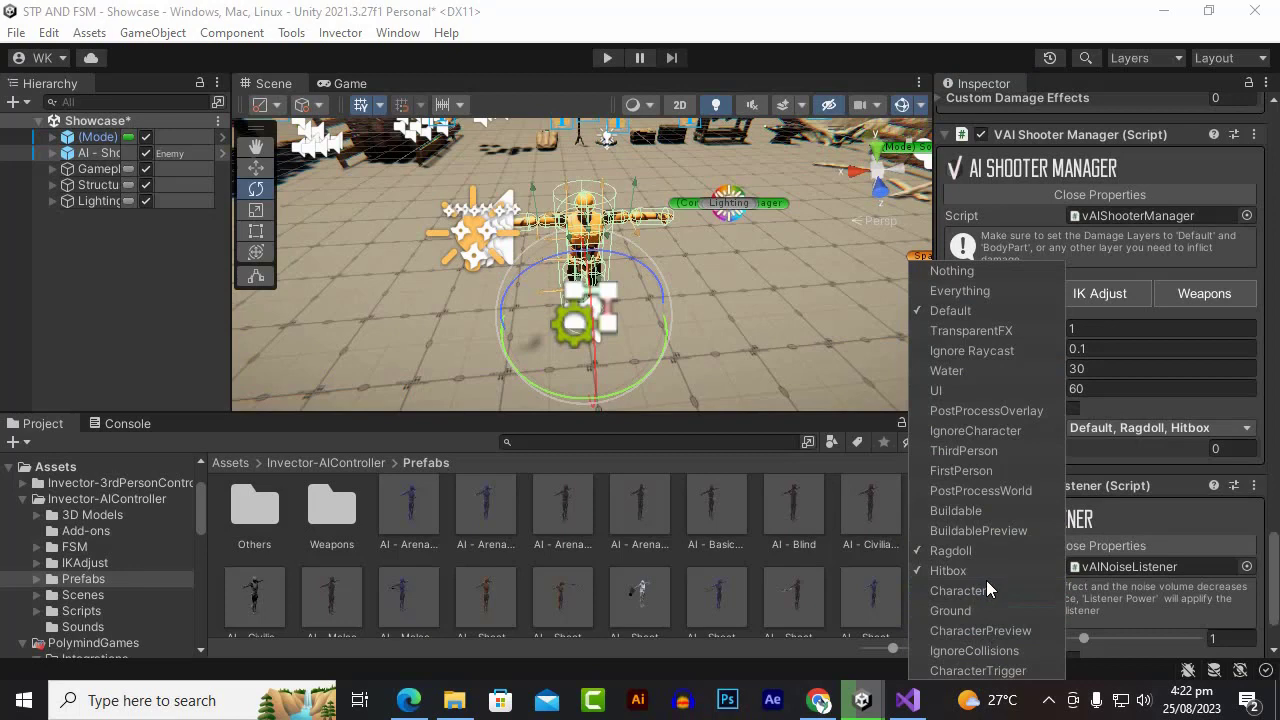
pyautogui.click(994, 655)
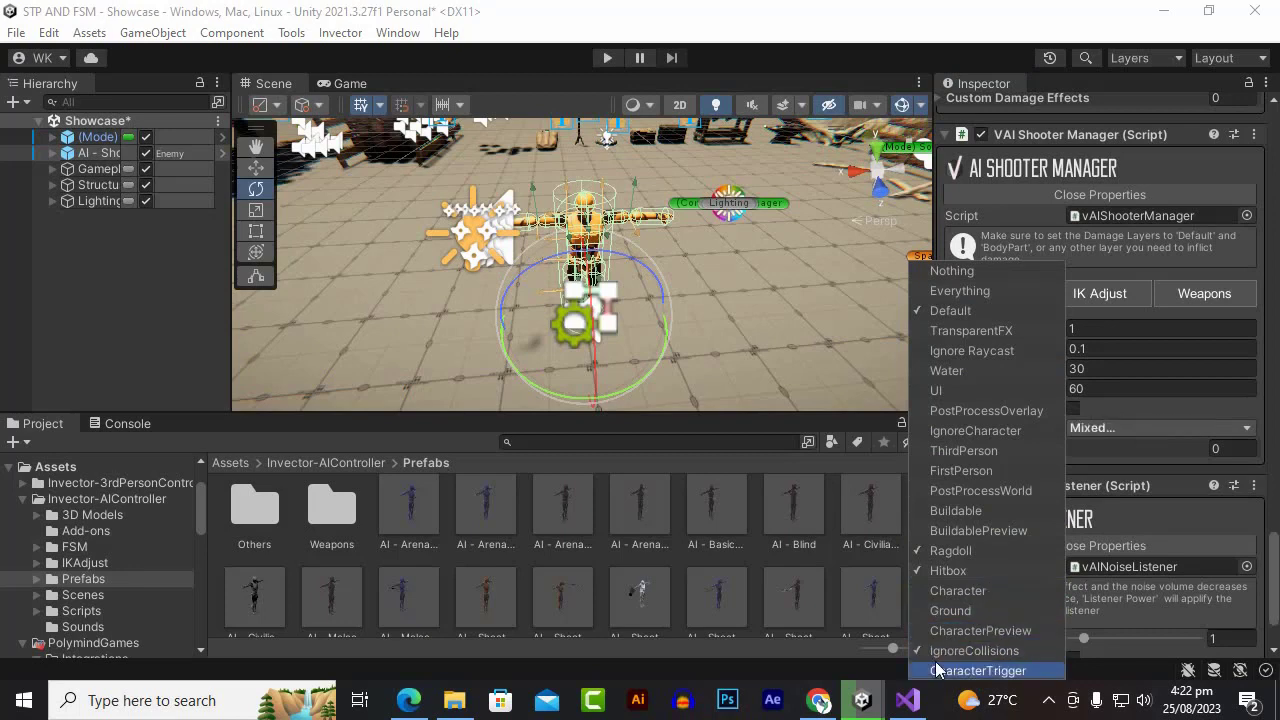
pyautogui.click(940, 57)
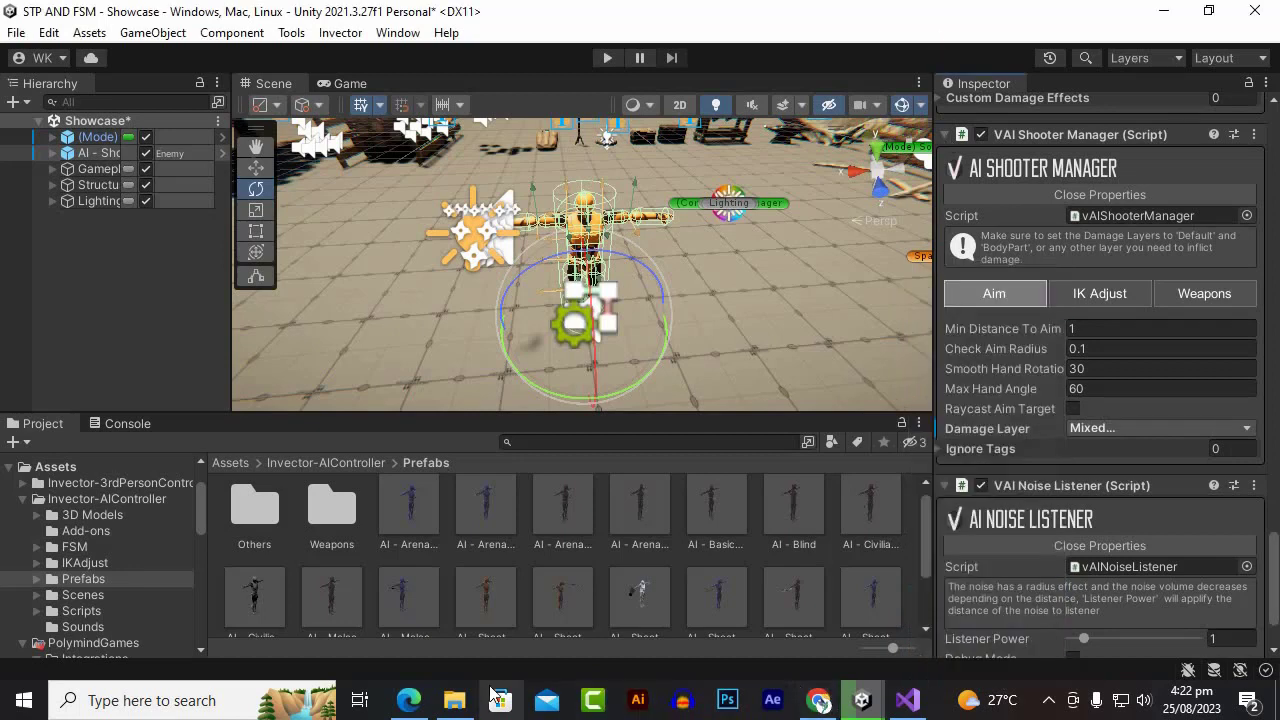
# Switch to the integration PDF in Edge and read step 3 on the FSM Character STP Fixer component and its surface info.
pyautogui.click(409, 700)
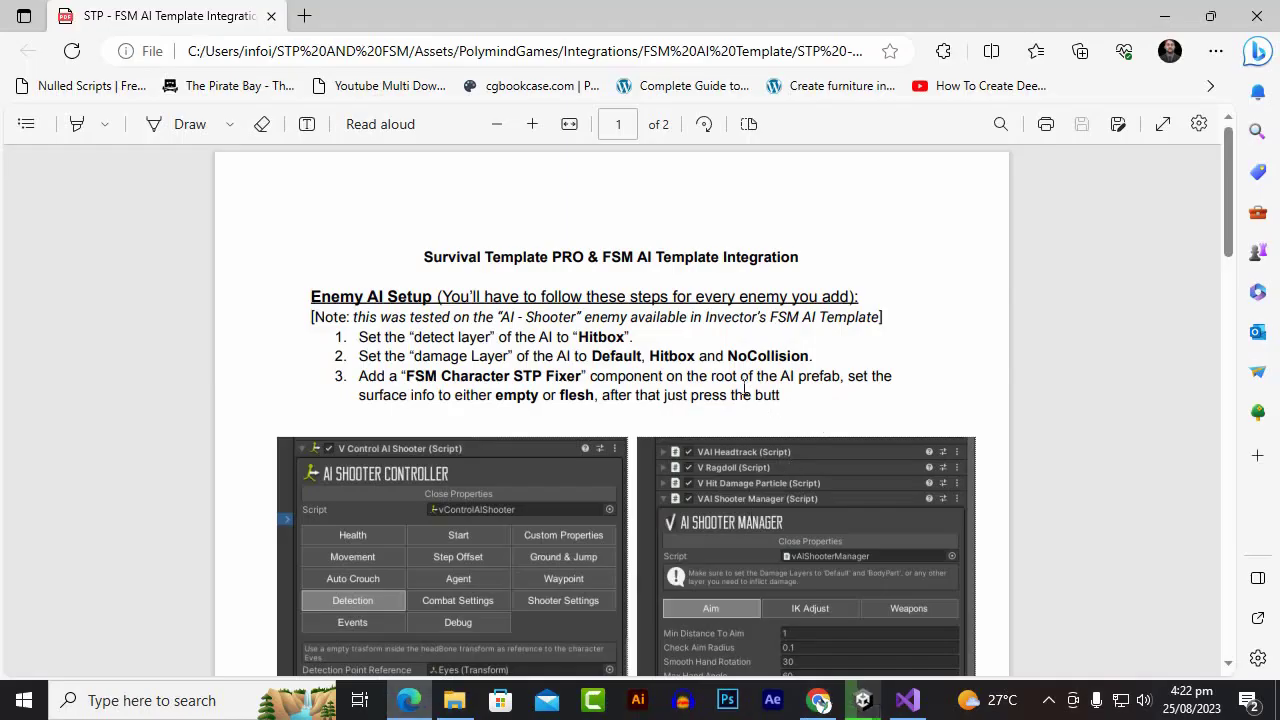
pyautogui.scroll(-3, 742, 380)
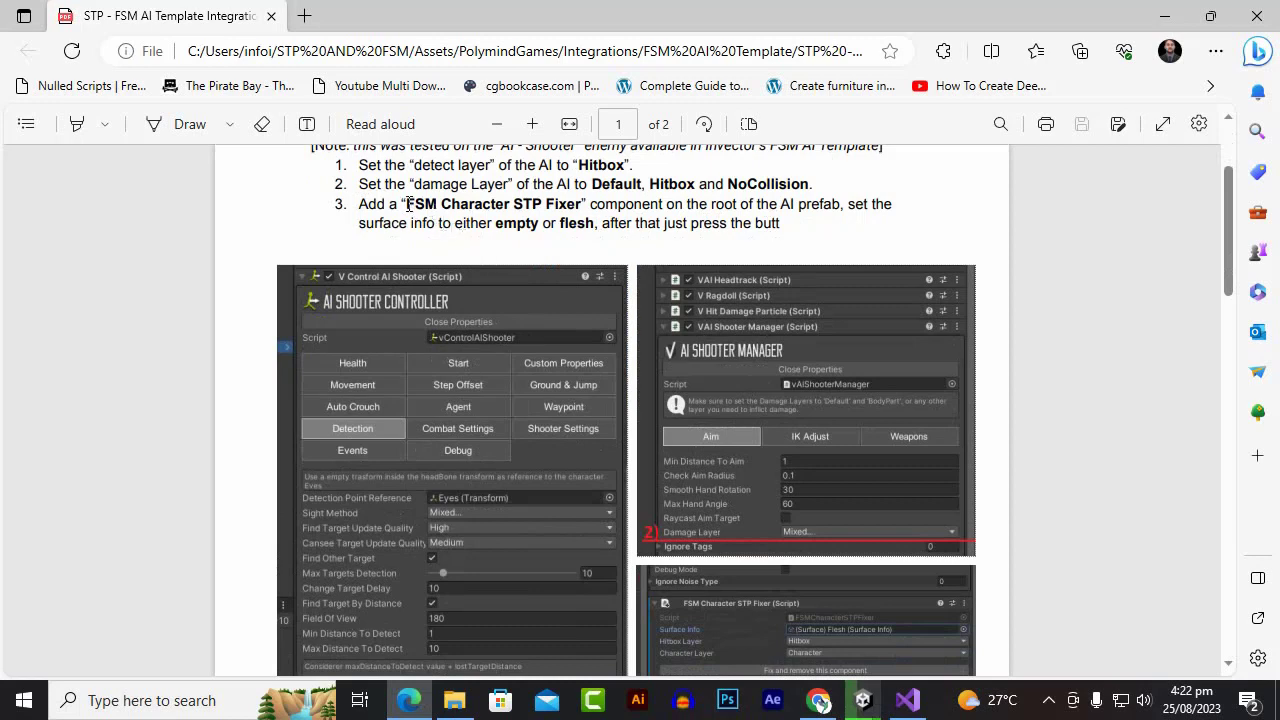
pyautogui.moveTo(408, 204); pyautogui.dragTo(583, 202)
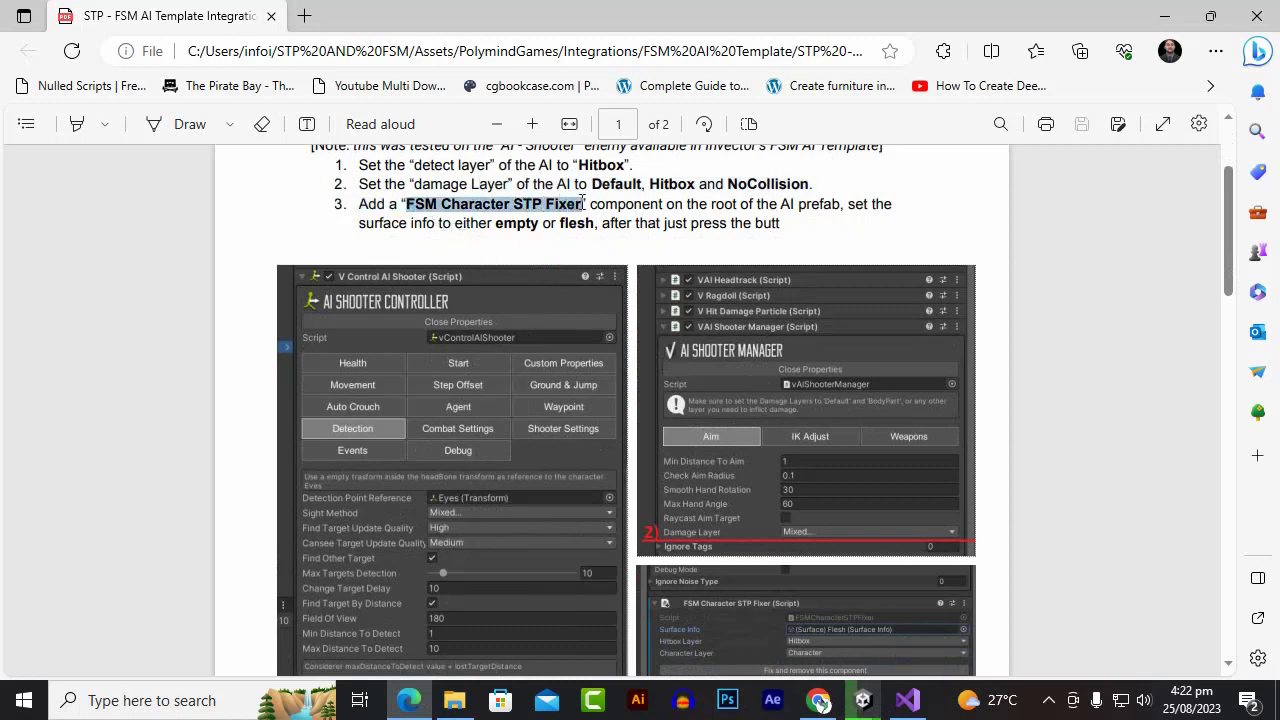
pyautogui.click(926, 252)
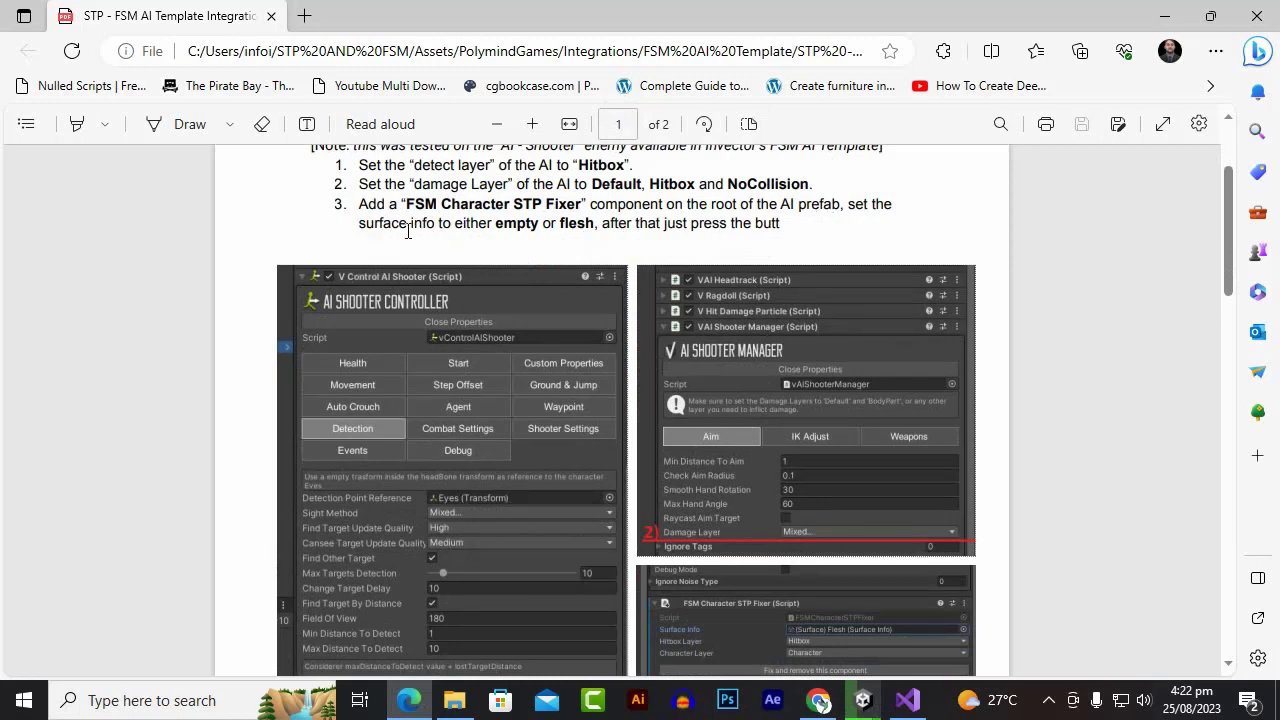
pyautogui.moveTo(403, 228); pyautogui.dragTo(488, 228)
pyautogui.click(534, 234)
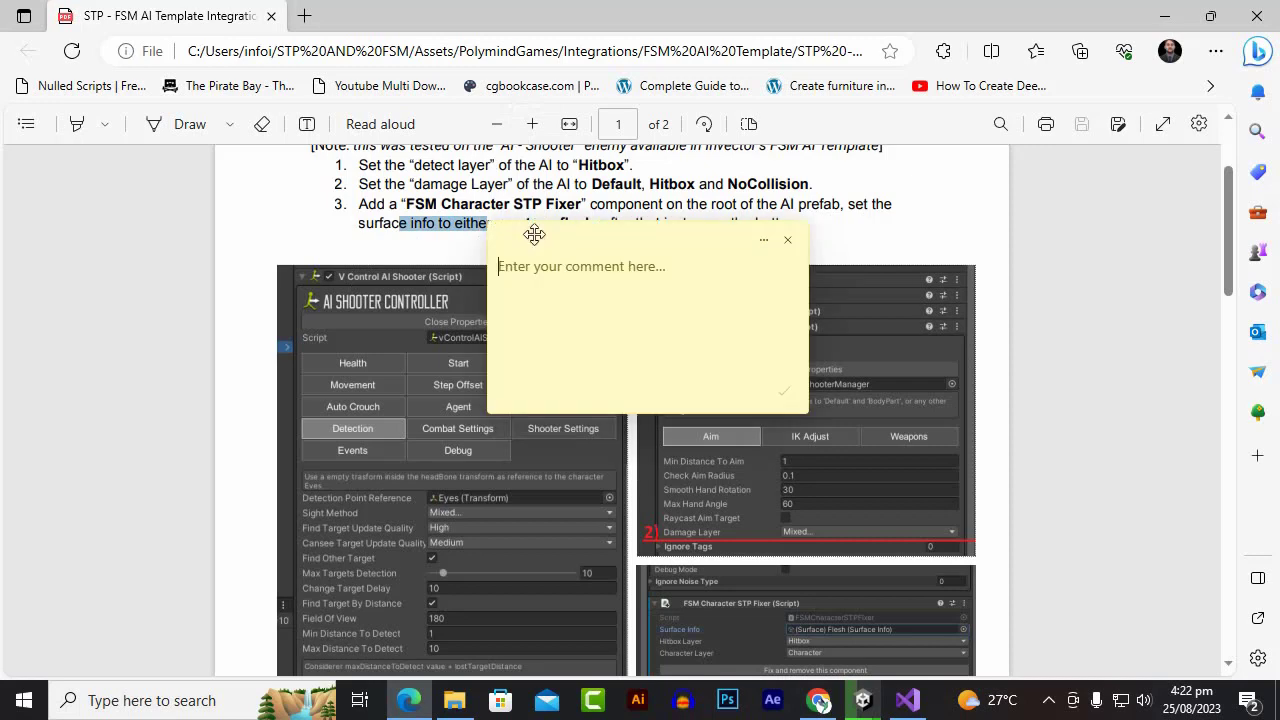
pyautogui.click(788, 240)
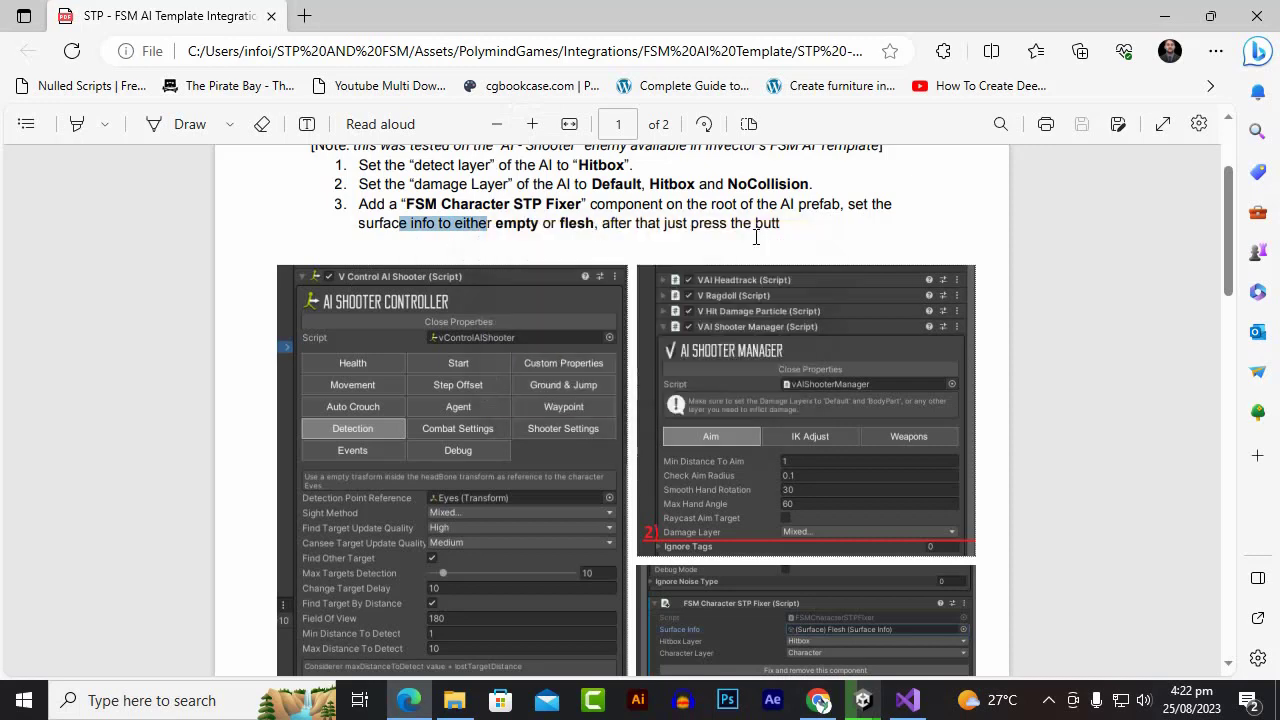
pyautogui.click(498, 224)
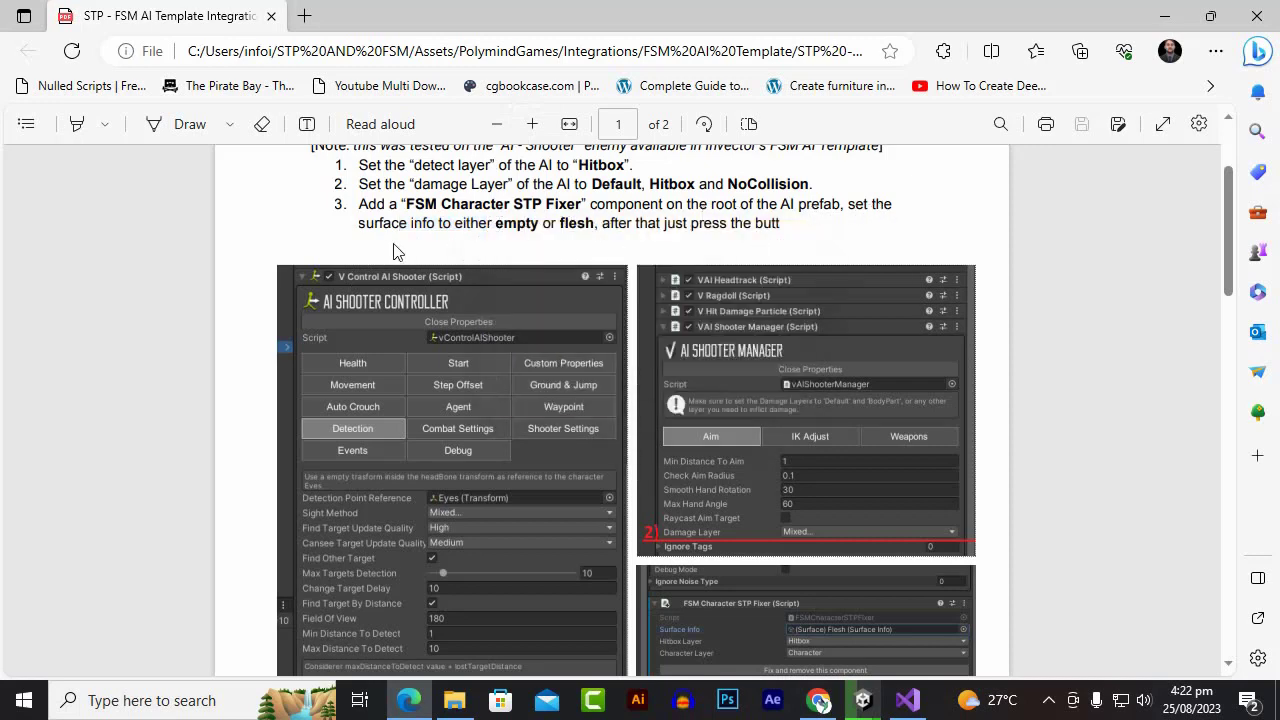
pyautogui.doubleClick(500, 228)
pyautogui.click(449, 232)
pyautogui.moveTo(449, 232); pyautogui.dragTo(644, 232)
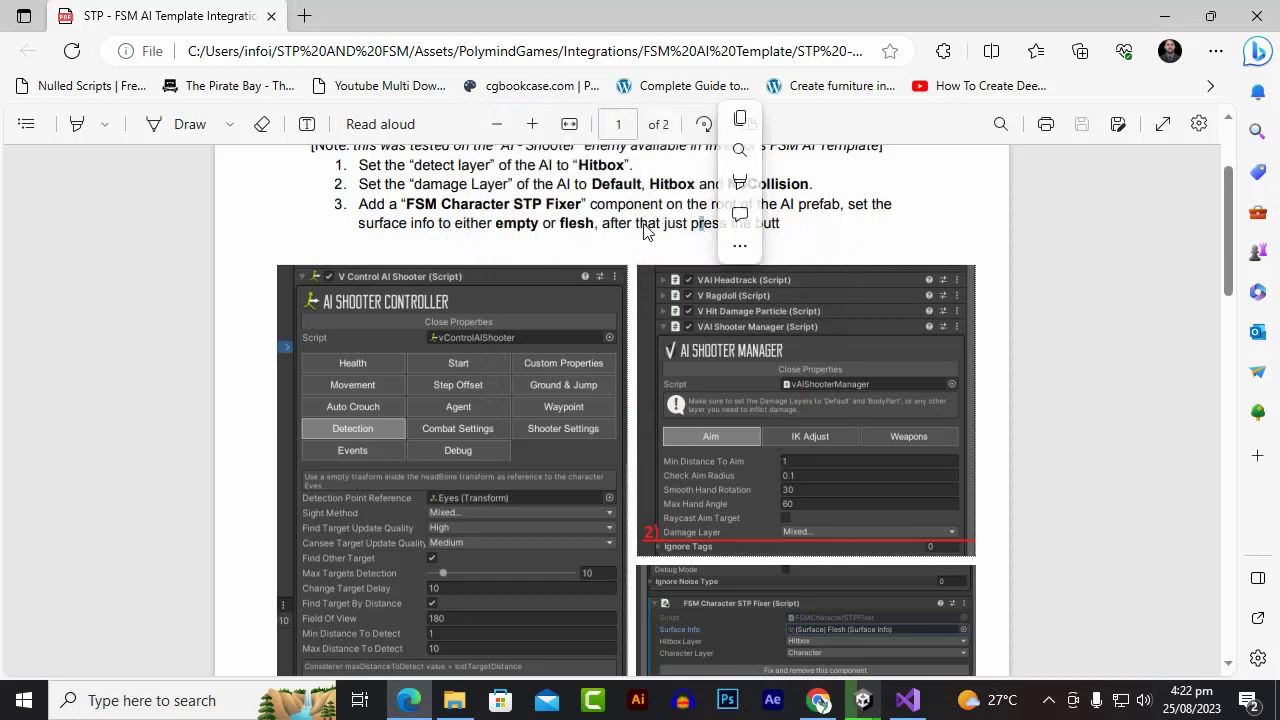
pyautogui.click(662, 237)
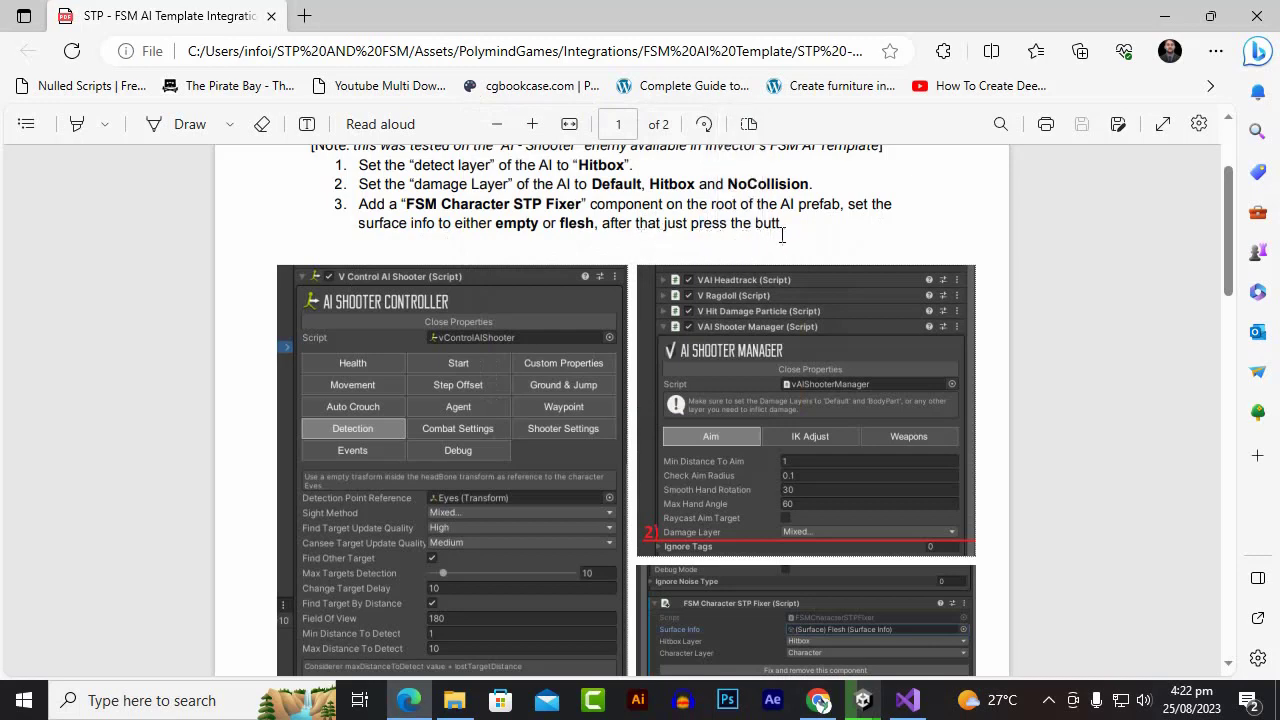
pyautogui.moveTo(782, 234); pyautogui.dragTo(729, 225)
pyautogui.click(760, 212)
# Switch to the STP AND FSM project in Unity and add the FSM Polymind Character Fixer component to the root of AI - Shooter.
pyautogui.moveTo(866, 708)
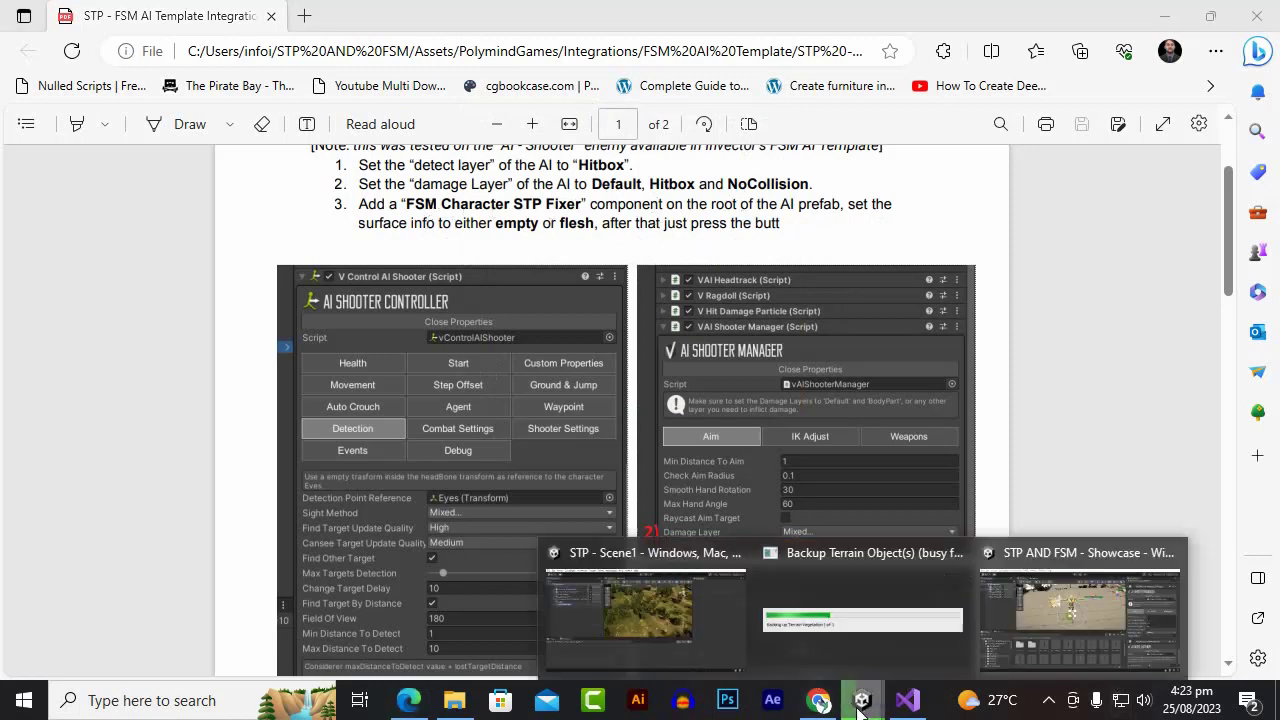
pyautogui.click(1080, 625)
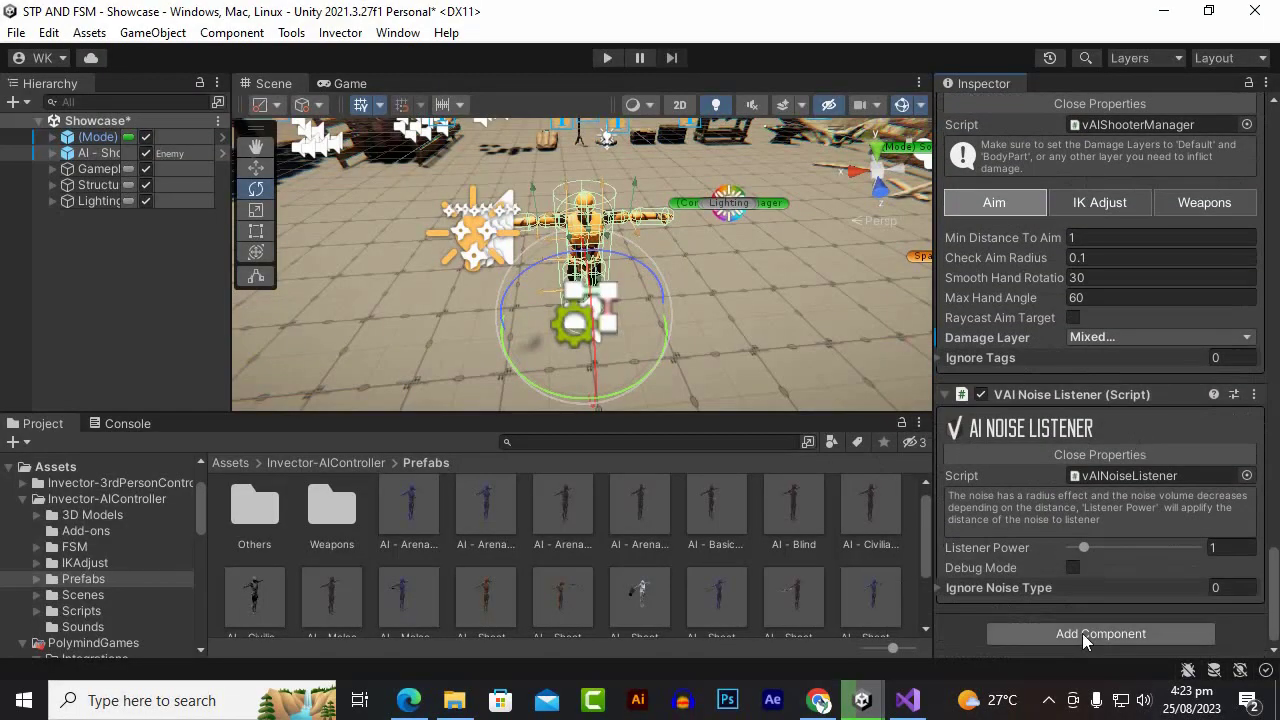
pyautogui.click(102, 154)
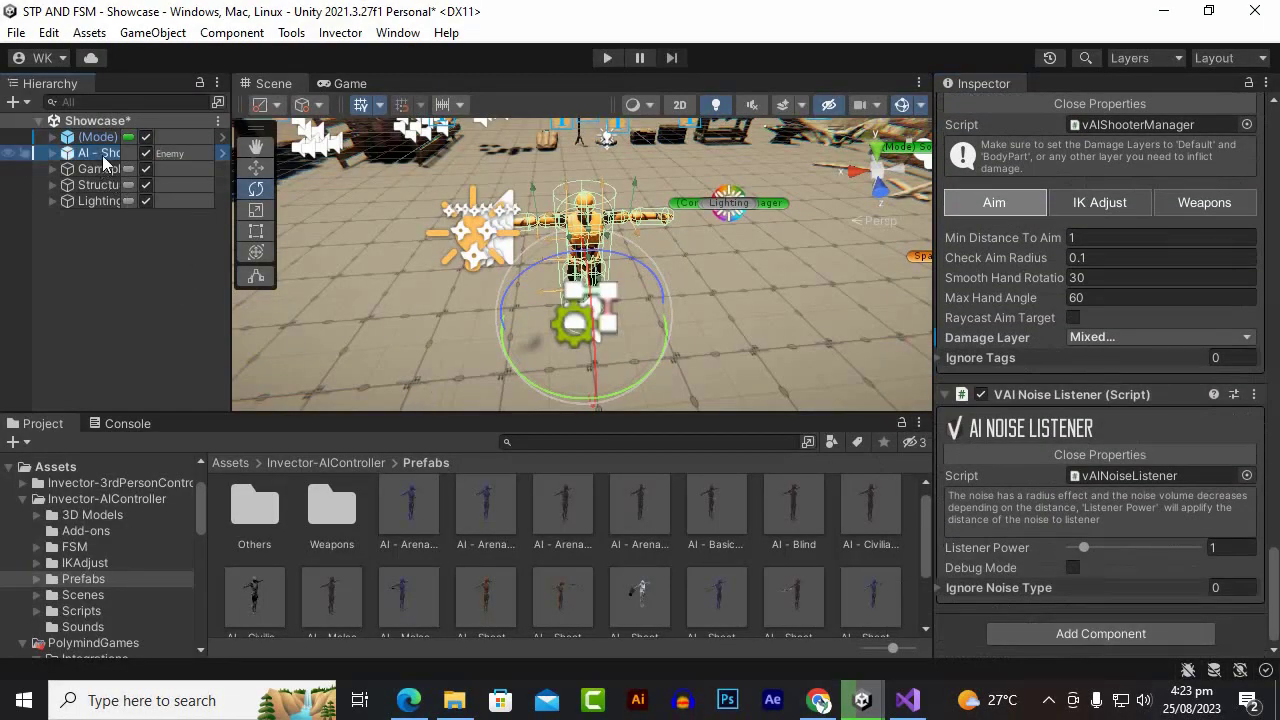
pyautogui.click(1116, 636)
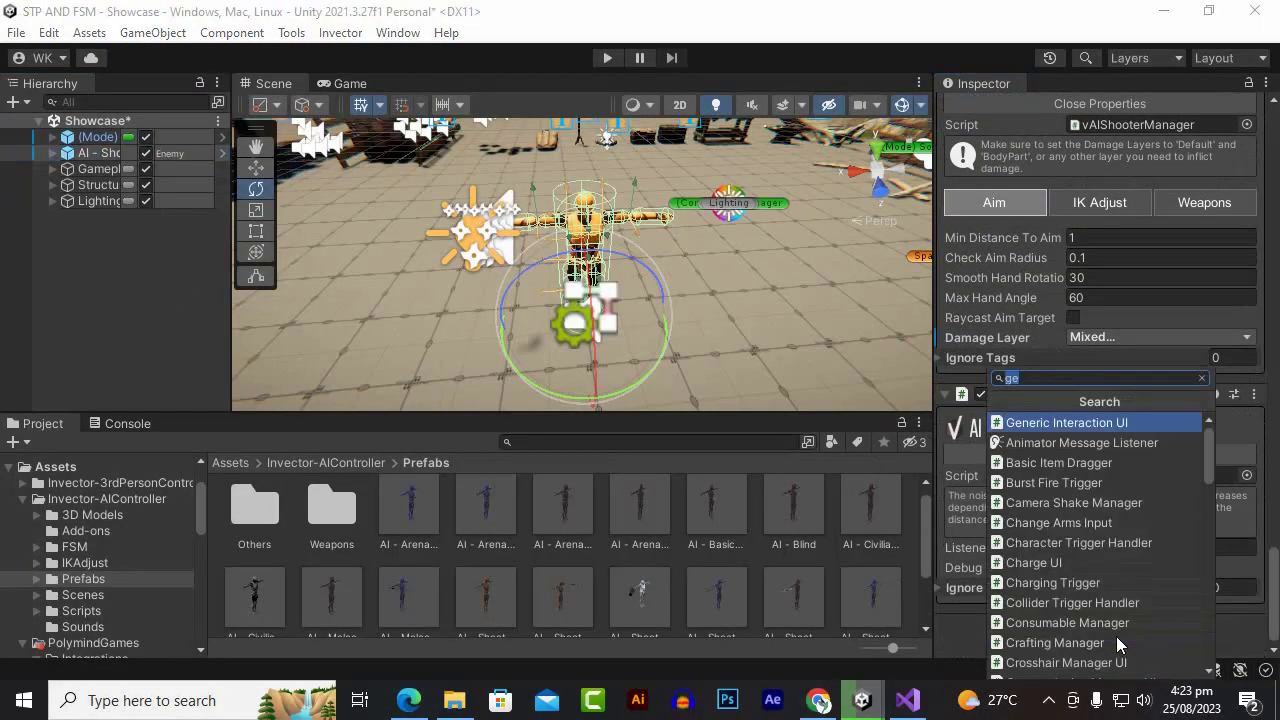
pyautogui.write('fsm')
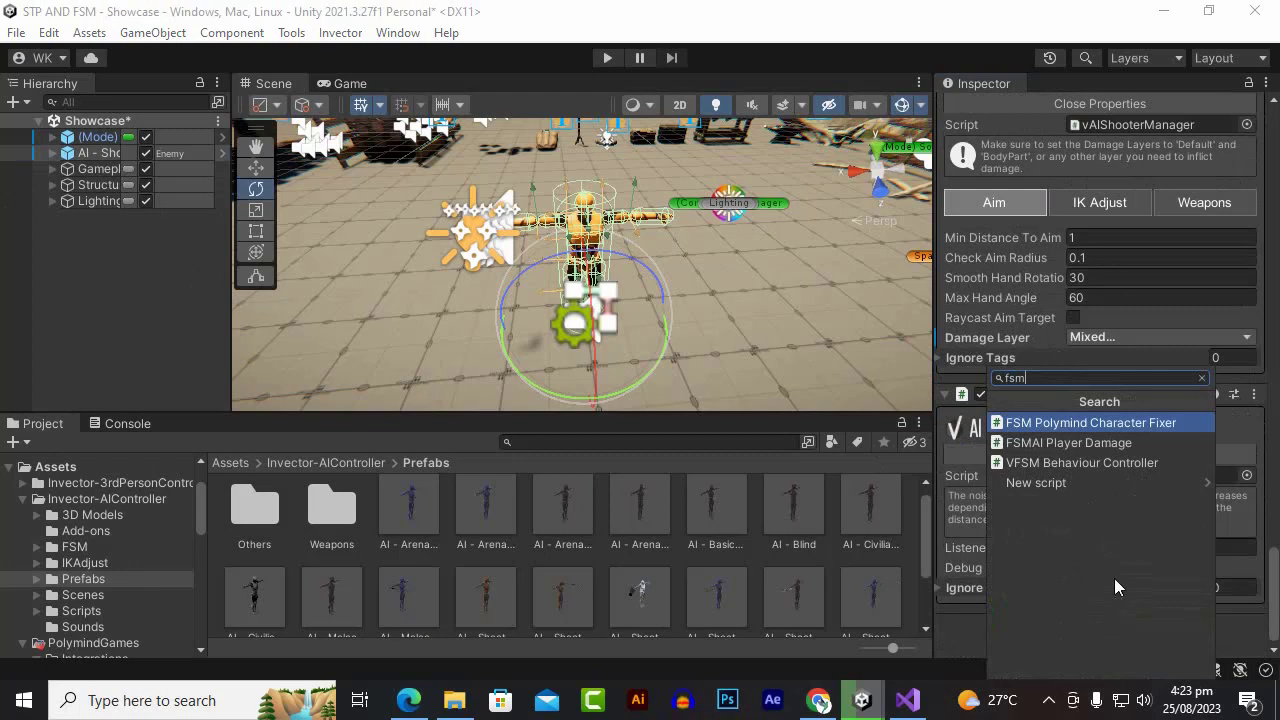
pyautogui.click(1064, 423)
pyautogui.scroll(-3, 1113, 600)
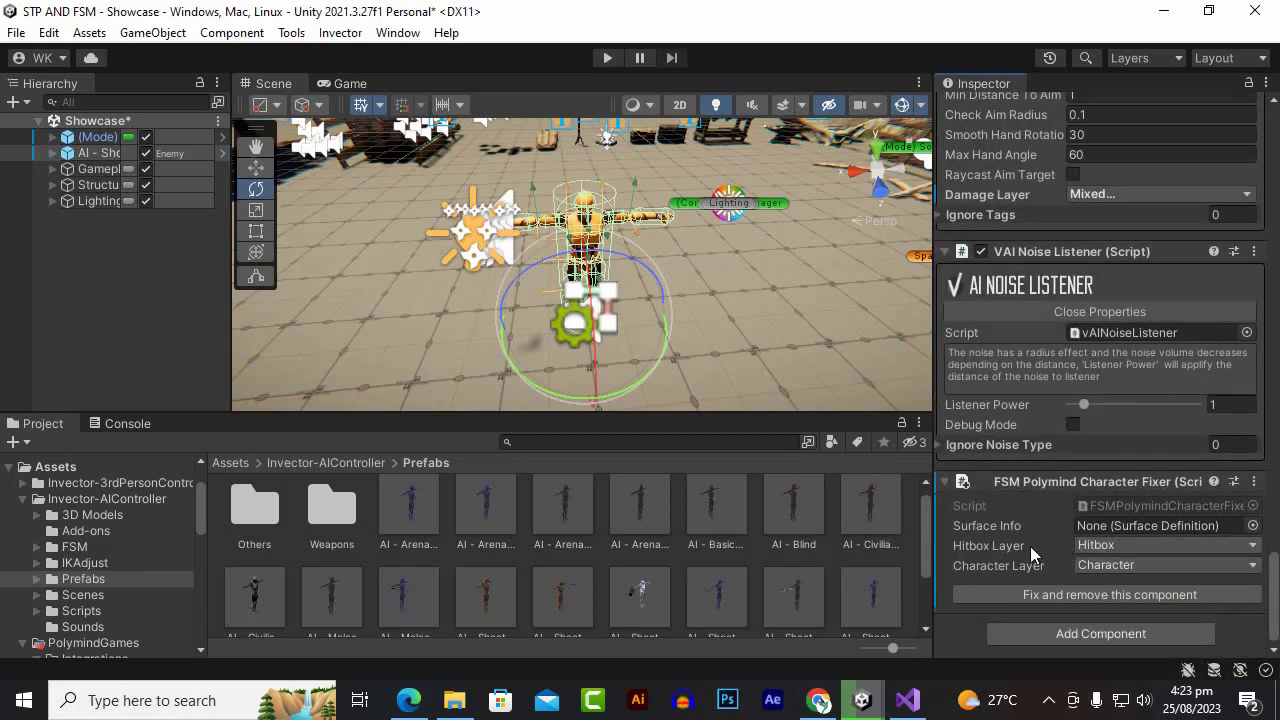
# Check the fixer's Character Layer options, then return to the PDF in Edge to reread the surface info instruction.
pyautogui.click(1120, 566)
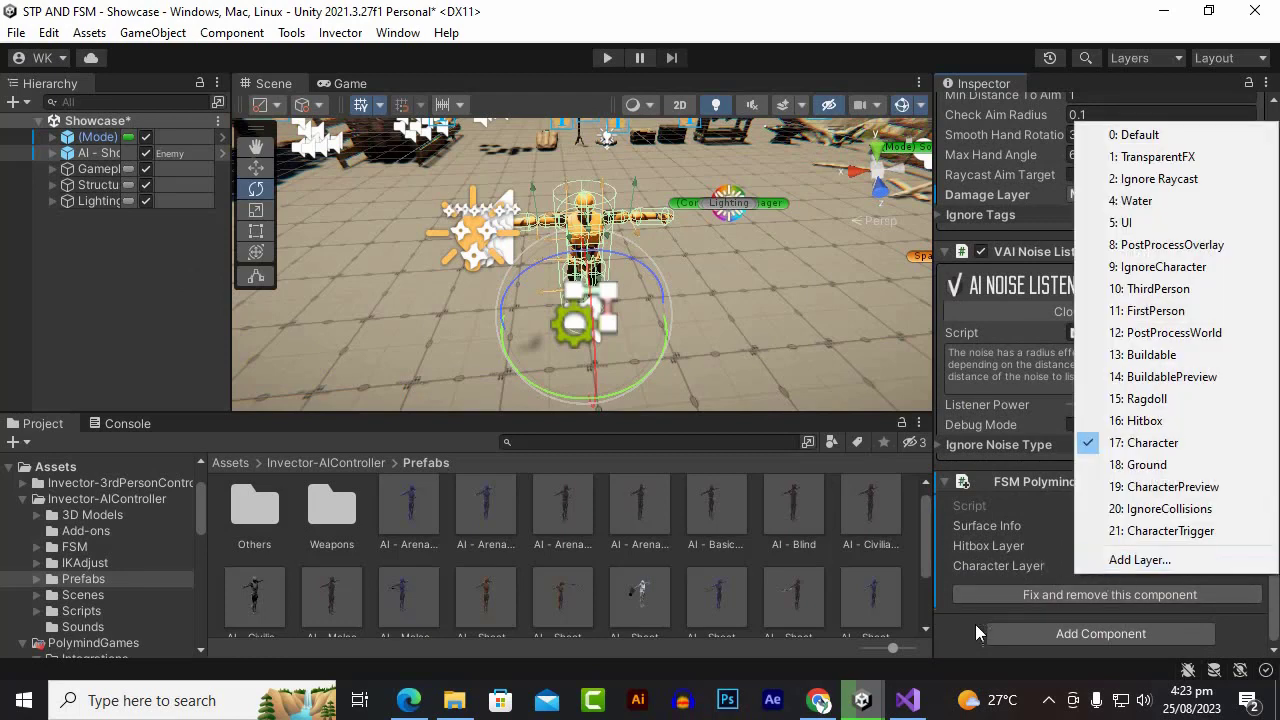
pyautogui.click(410, 702)
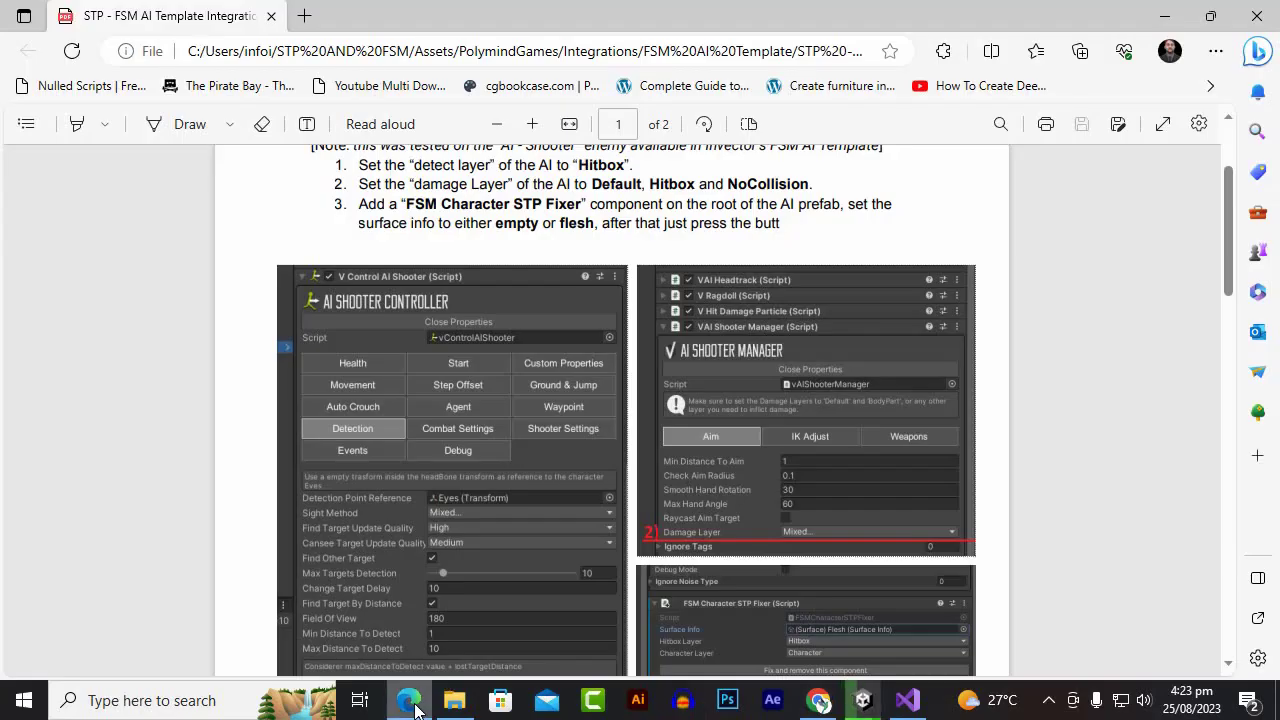
pyautogui.scroll(-3, 714, 523)
pyautogui.scroll(5, 714, 523)
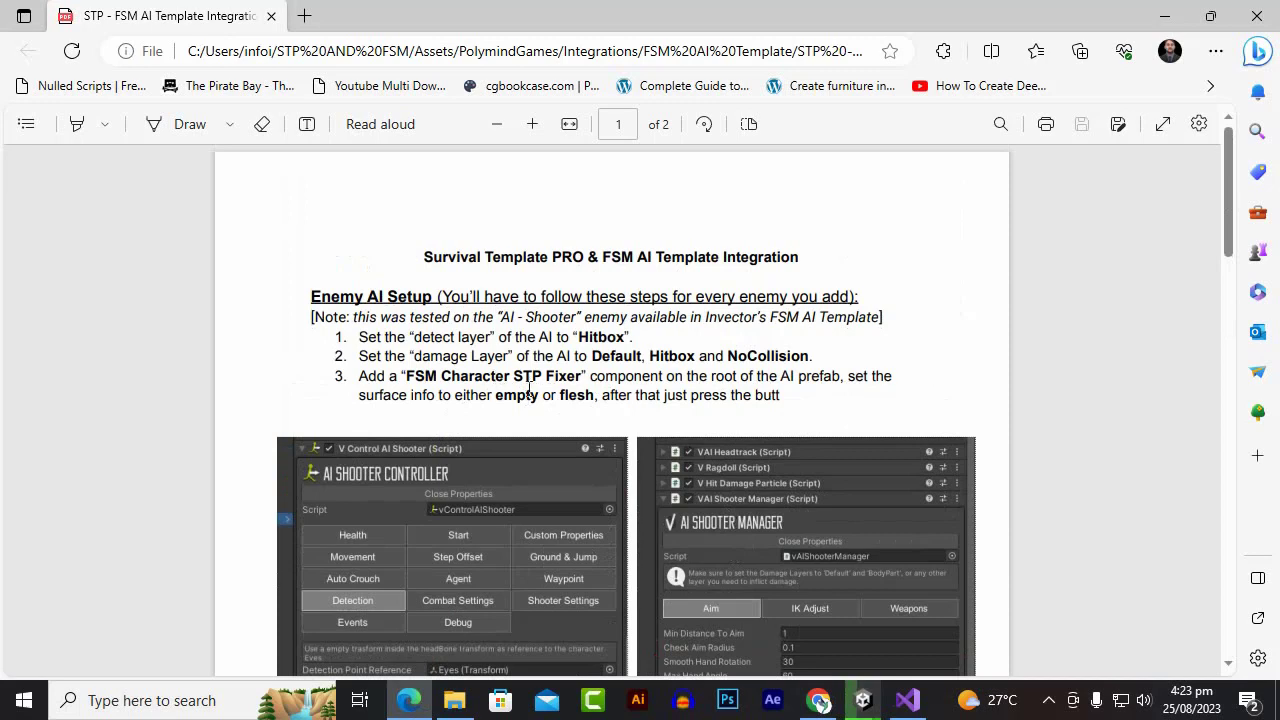
pyautogui.scroll(-2, 533, 405)
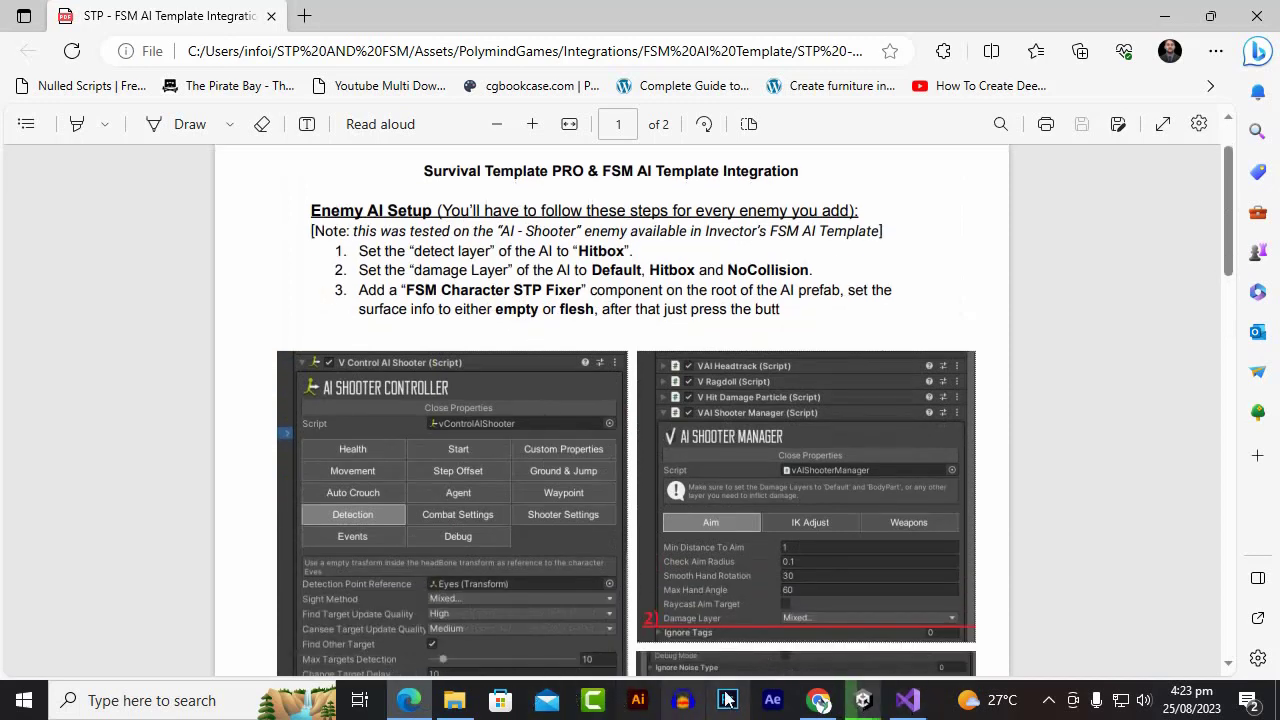
# Back in the Unity Showcase project, set the fixer's Surface Info to (Surface) Flesh and run its fix-and-remove action.
pyautogui.click(862, 700)
pyautogui.click(1062, 613)
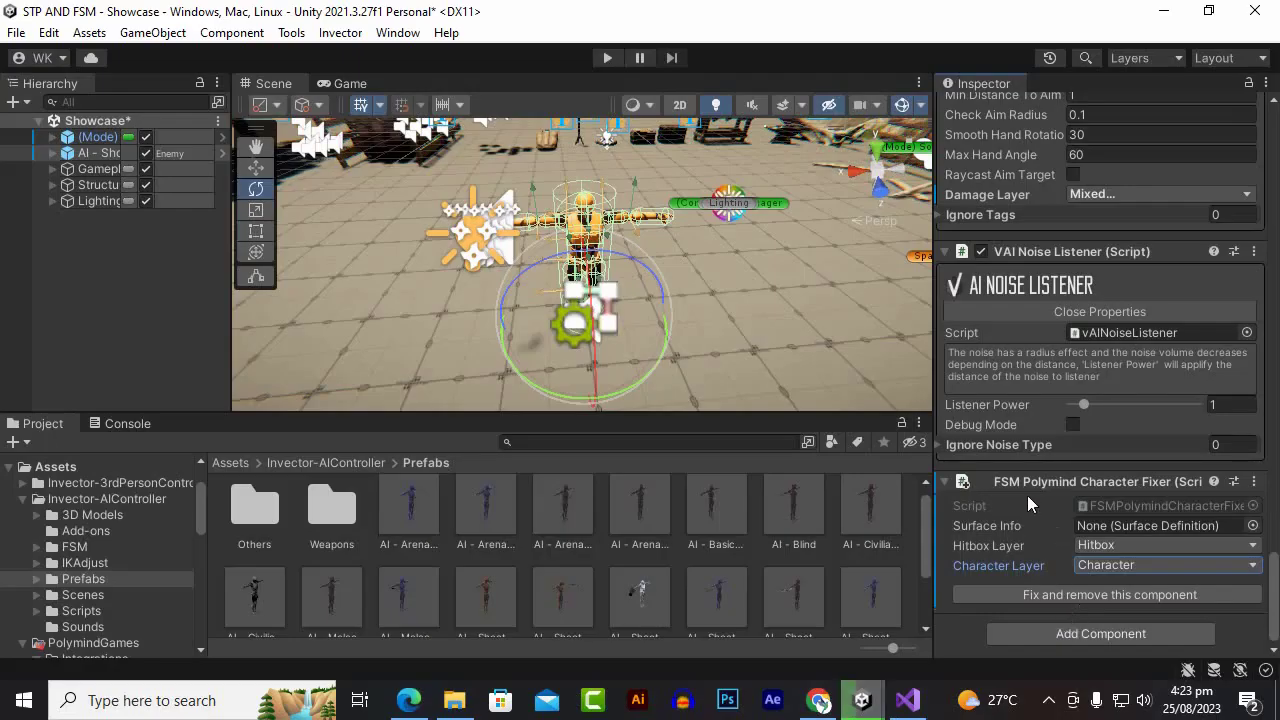
pyautogui.click(1251, 526)
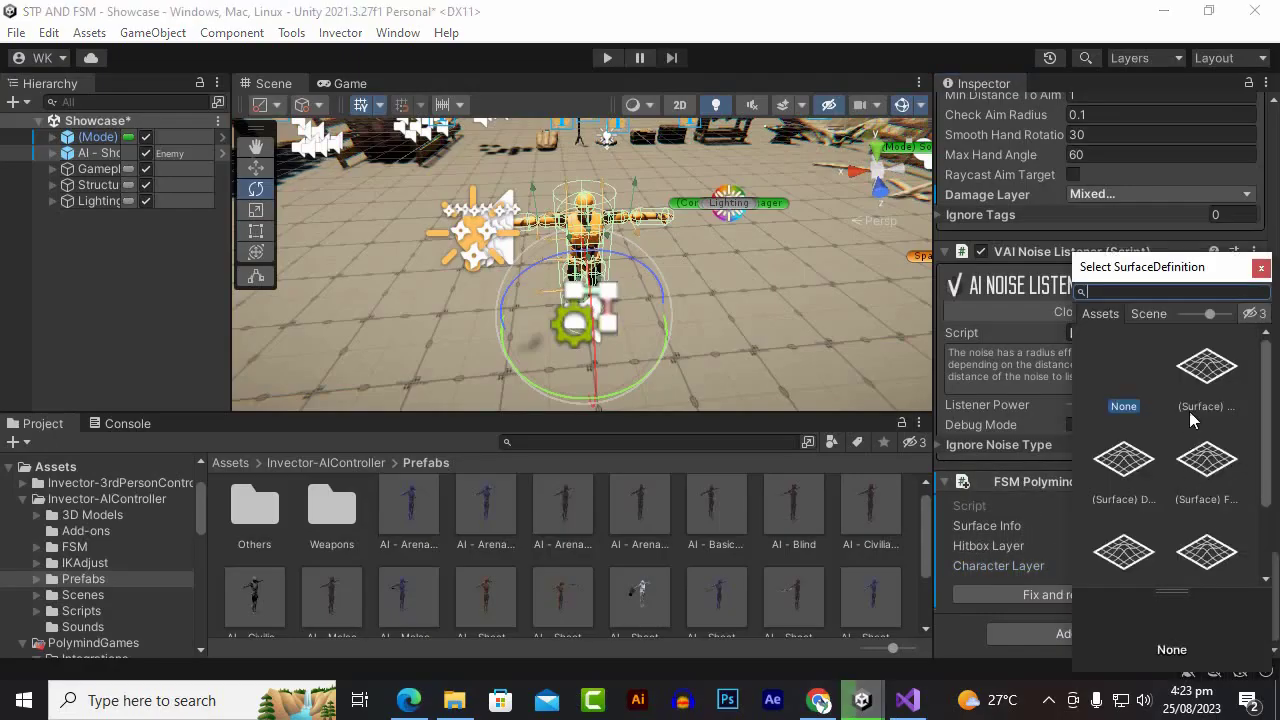
pyautogui.click(1133, 468)
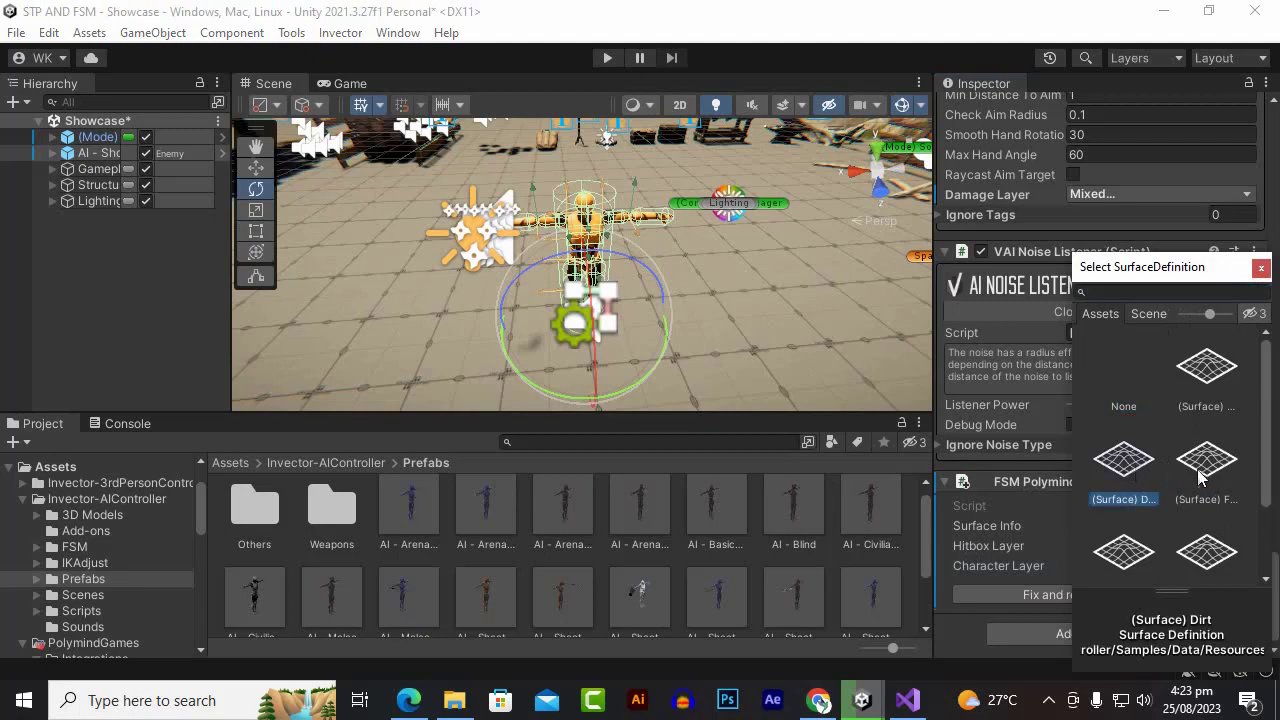
pyautogui.click(1203, 480)
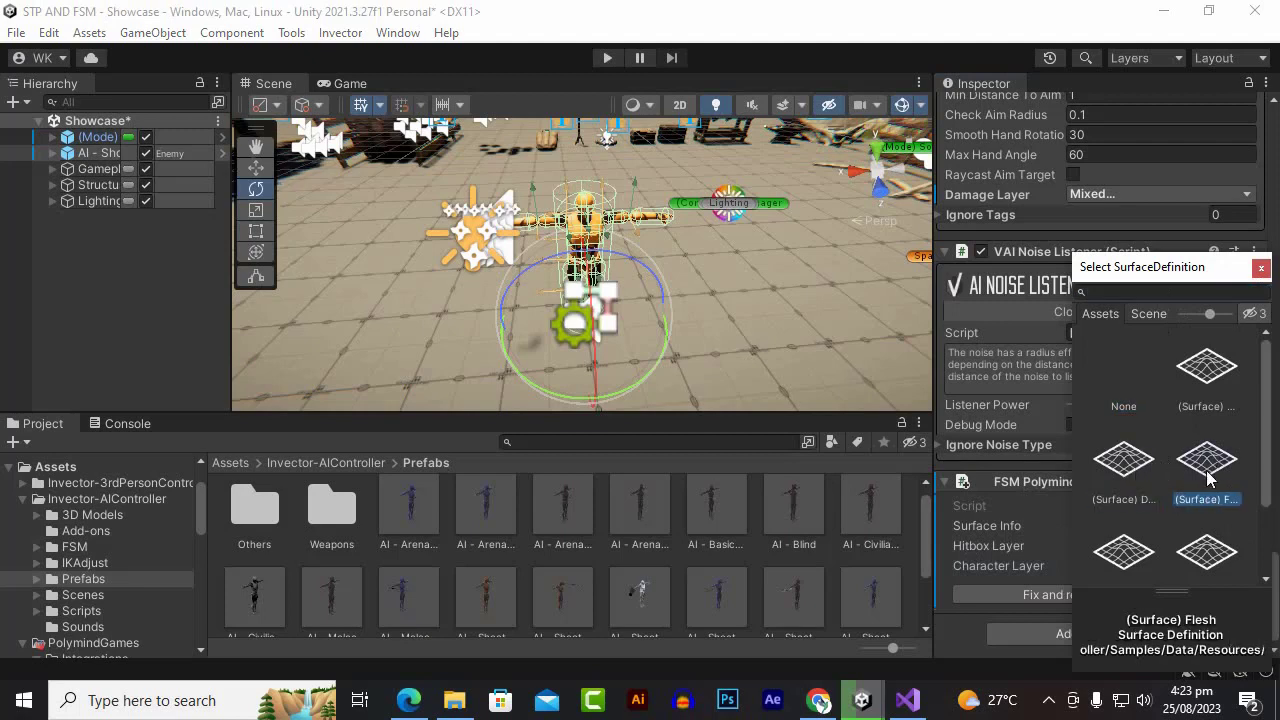
pyautogui.doubleClick(1207, 463)
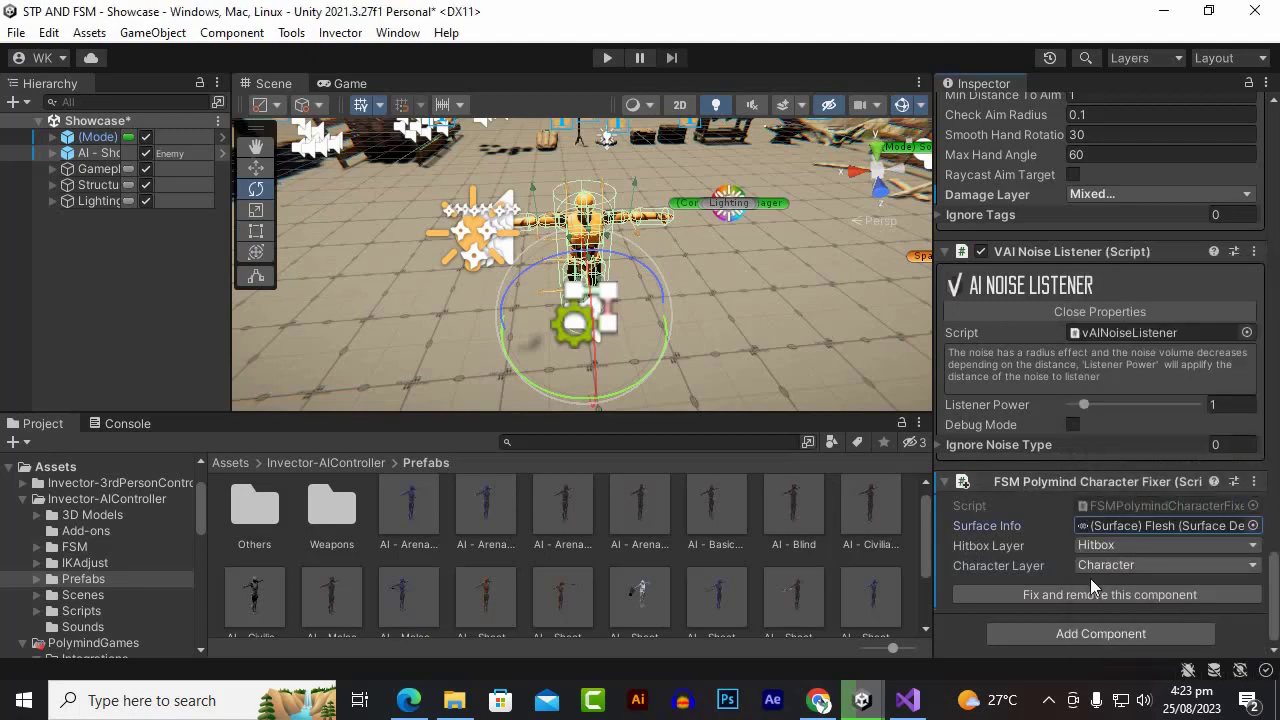
pyautogui.click(1041, 599)
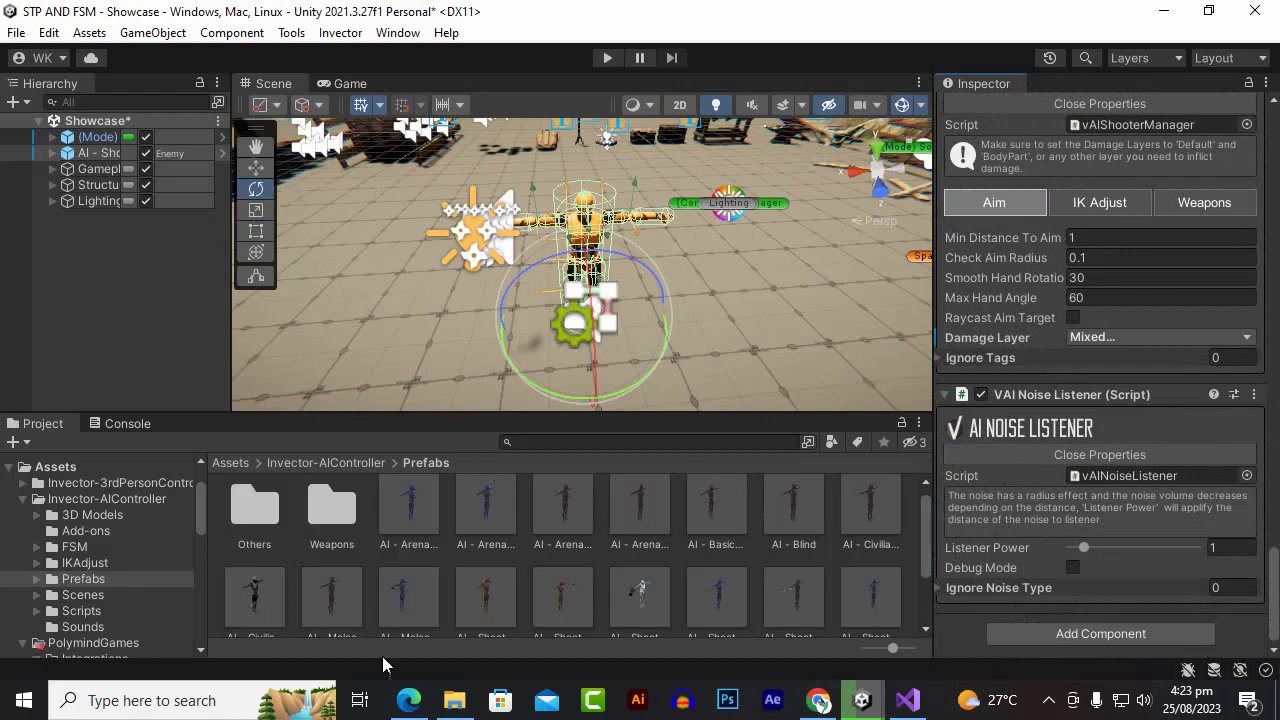
# Switch to the integration PDF in Edge and read the Player Setup instruction about the FSM AI Player Damage component.
pyautogui.click(408, 700)
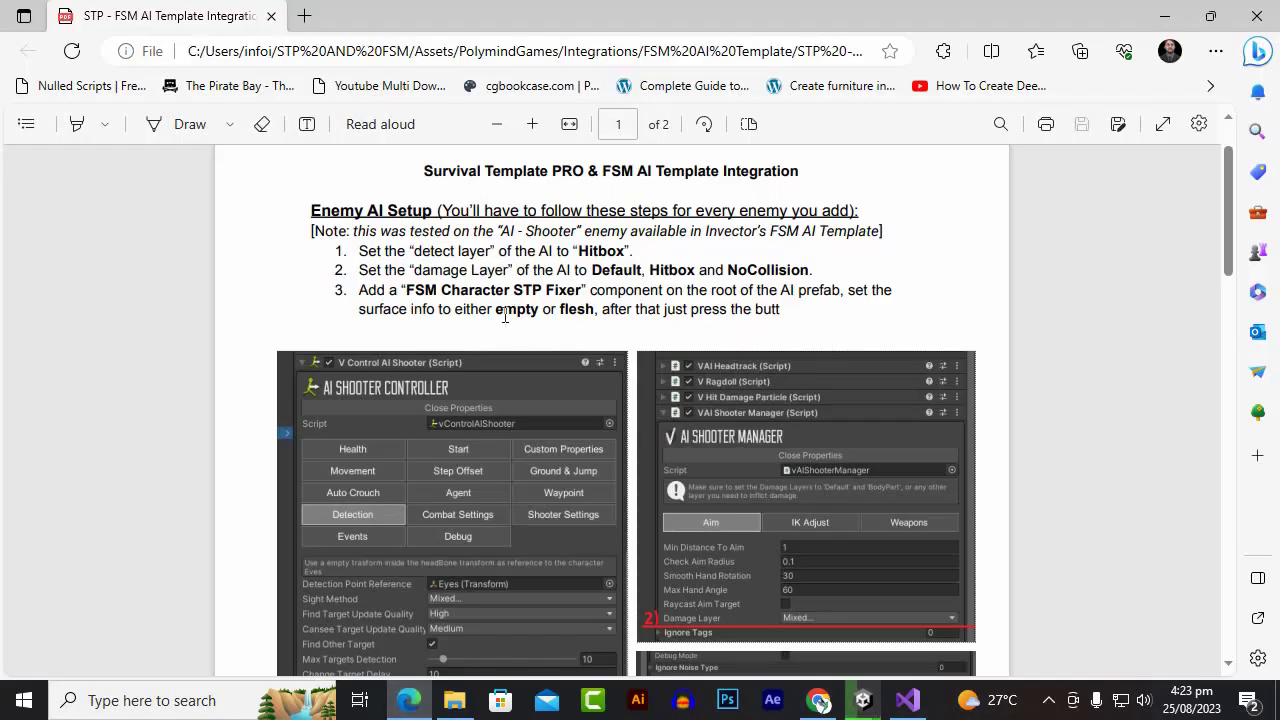
pyautogui.scroll(-15, 506, 317)
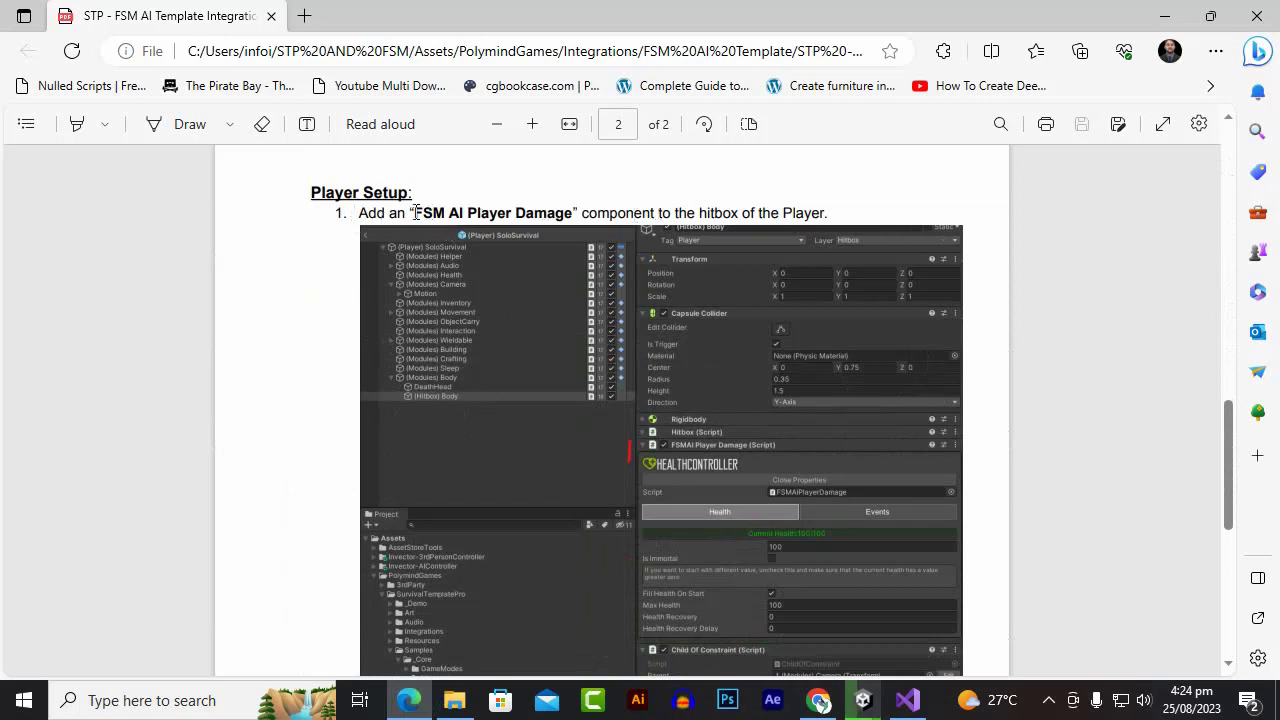
pyautogui.moveTo(415, 212); pyautogui.dragTo(572, 213)
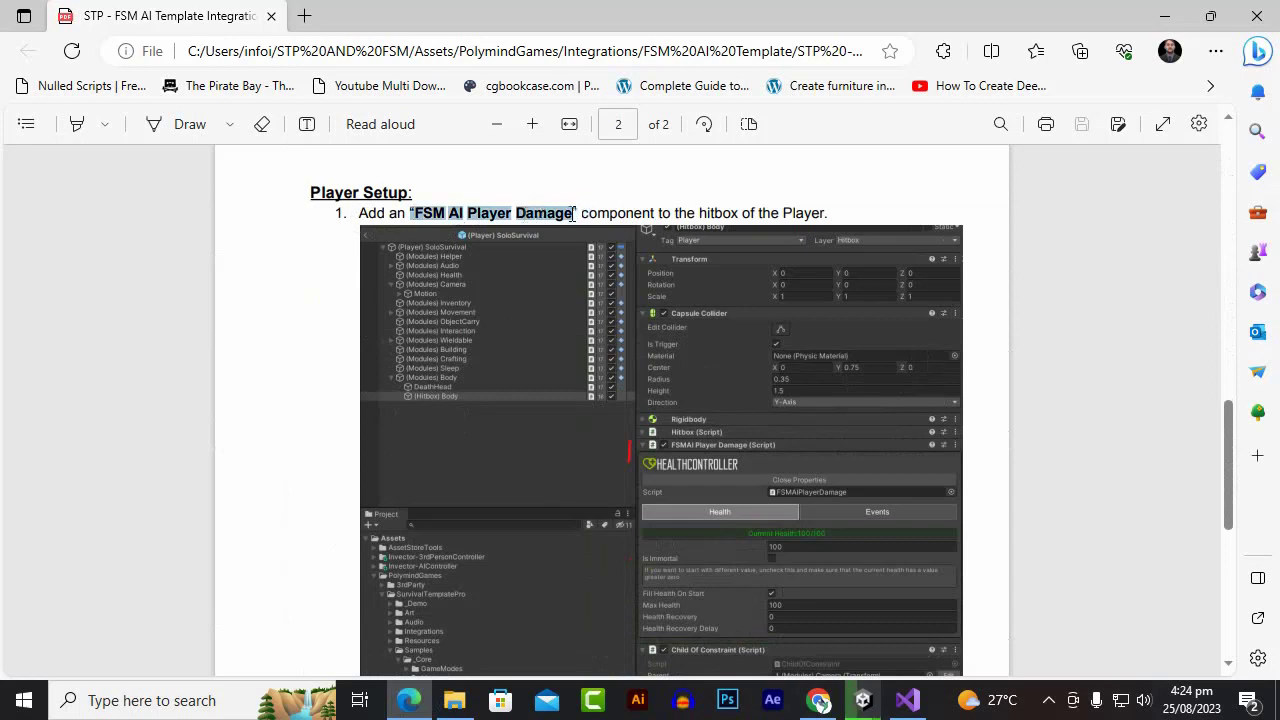
pyautogui.click(779, 210)
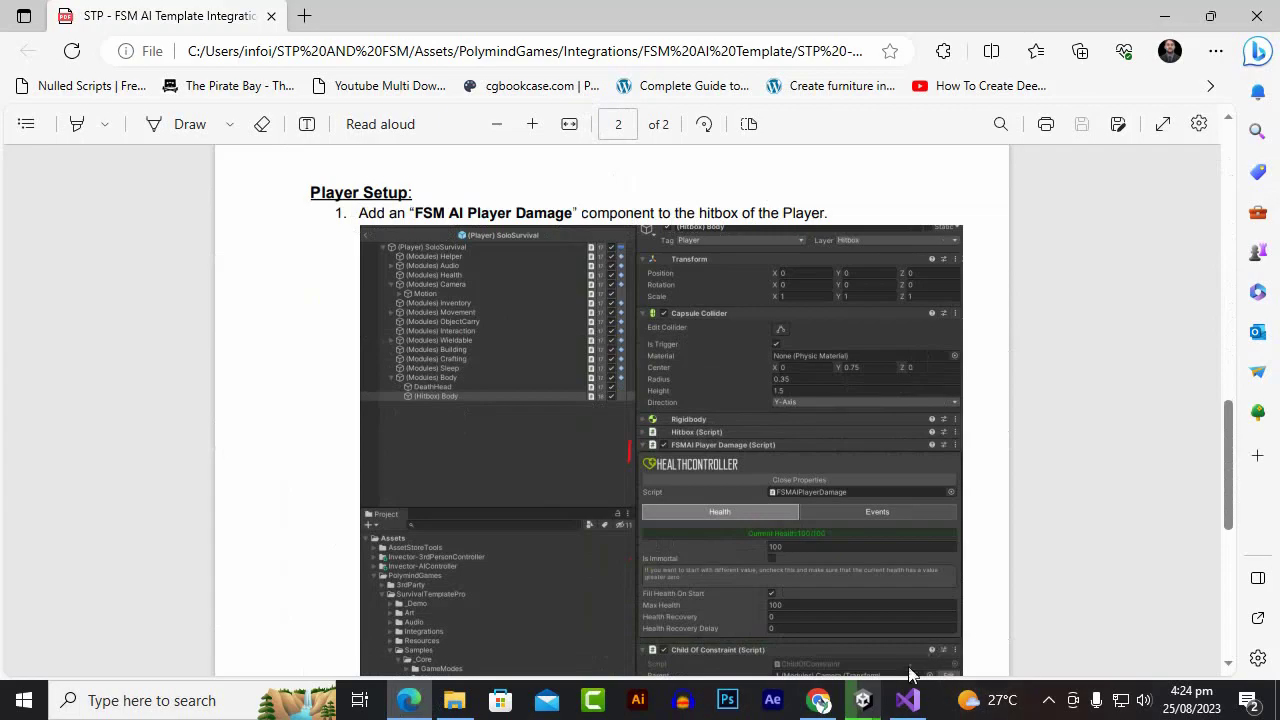
# Return to the Showcase project in Unity and open the (Player) DefaultSTP prefab referenced by the Solo Survival Game Mode for editing.
pyautogui.moveTo(865, 707)
pyautogui.click(1102, 613)
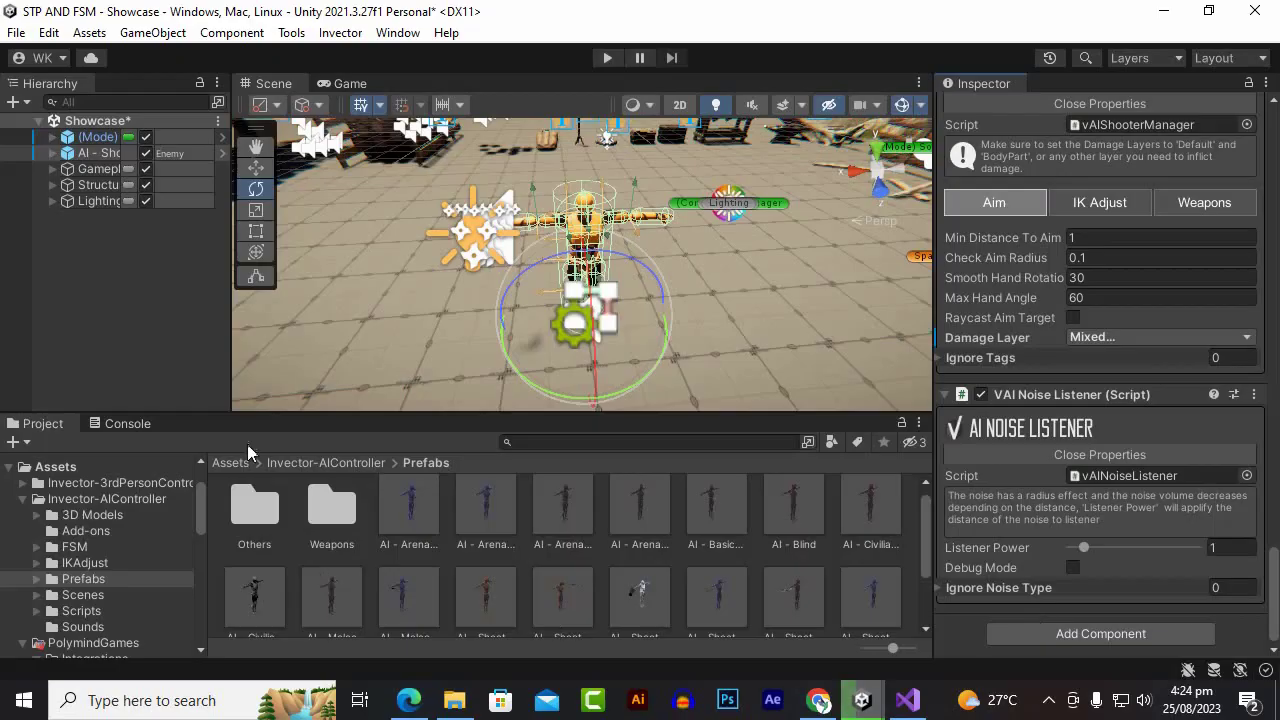
pyautogui.click(53, 153)
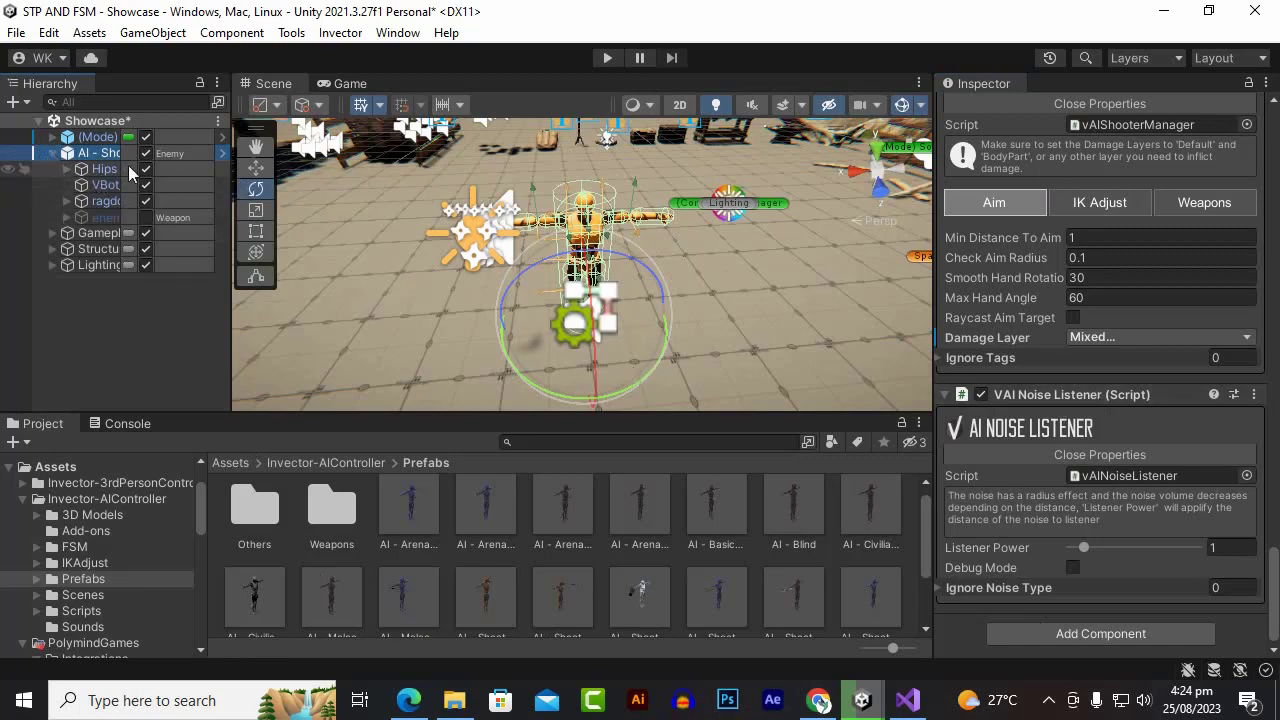
pyautogui.click(104, 141)
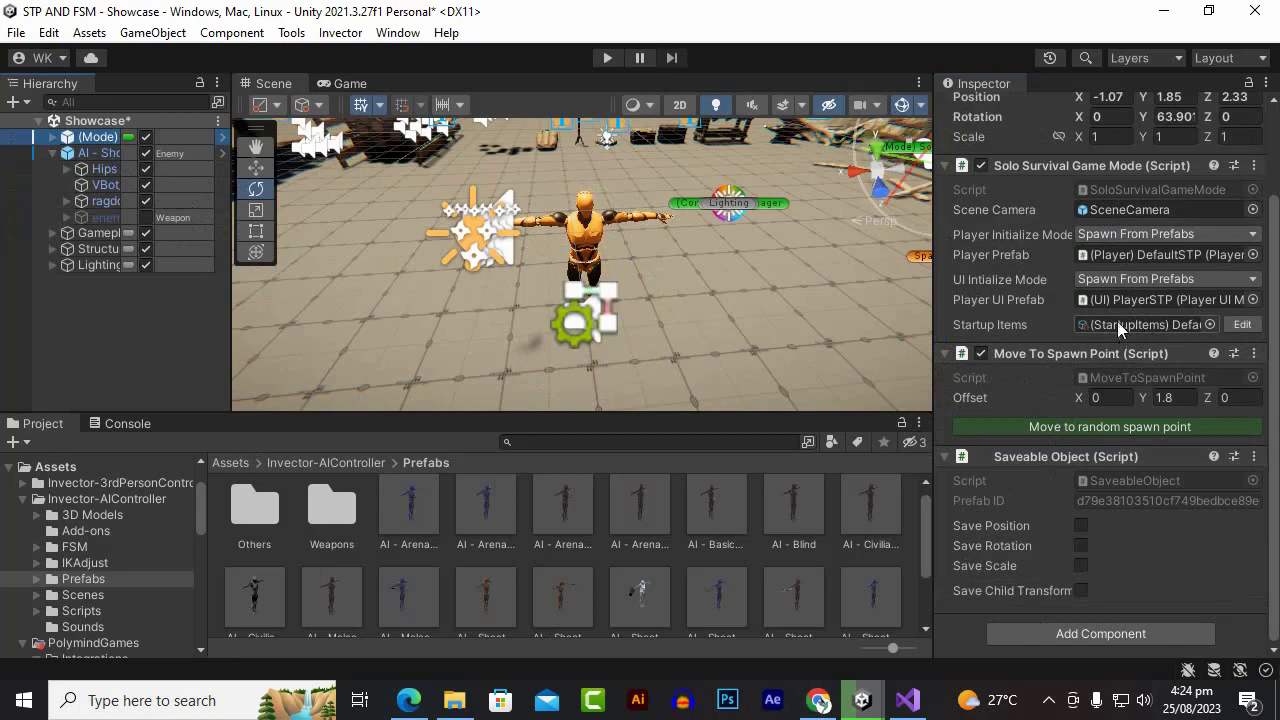
pyautogui.click(1152, 256)
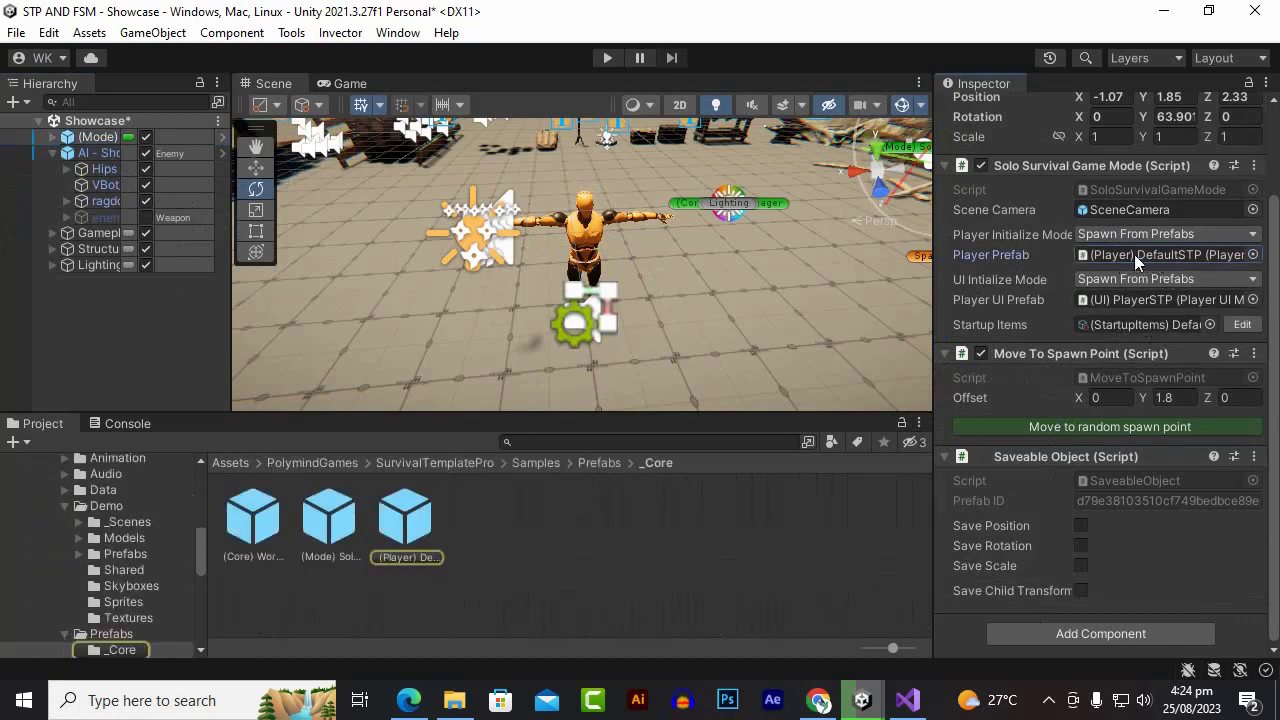
pyautogui.click(407, 525)
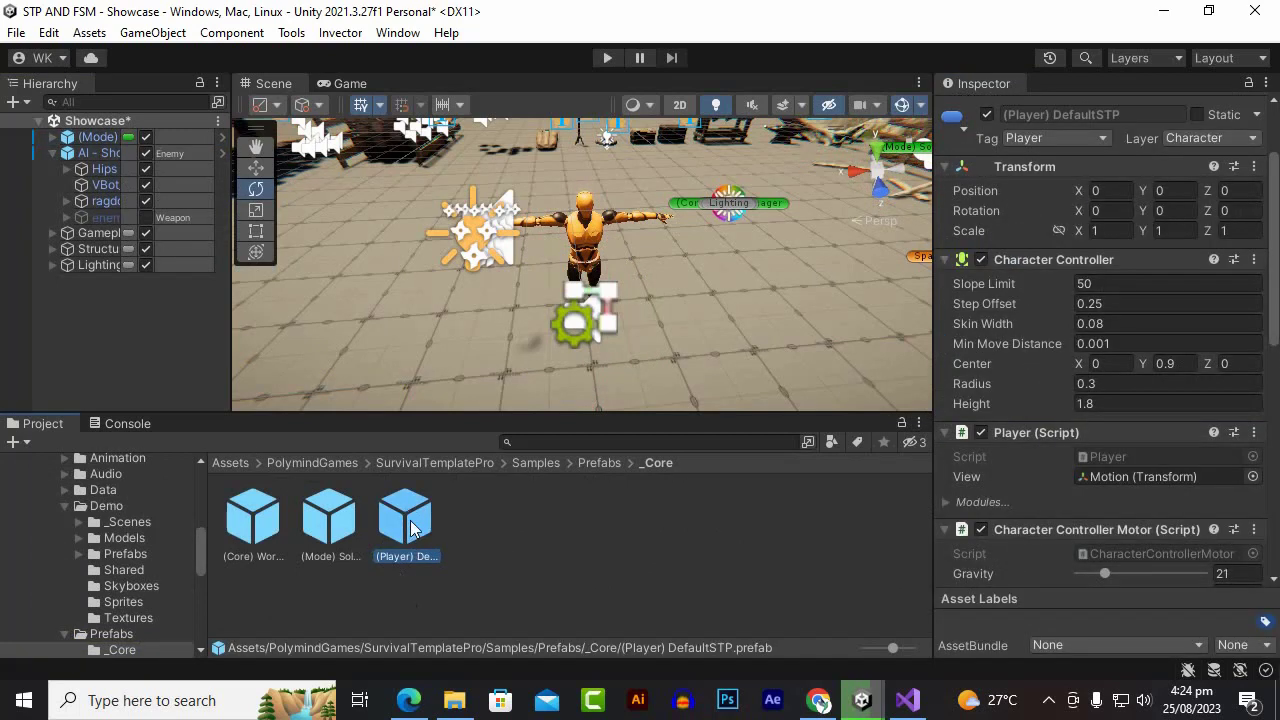
pyautogui.doubleClick(410, 528)
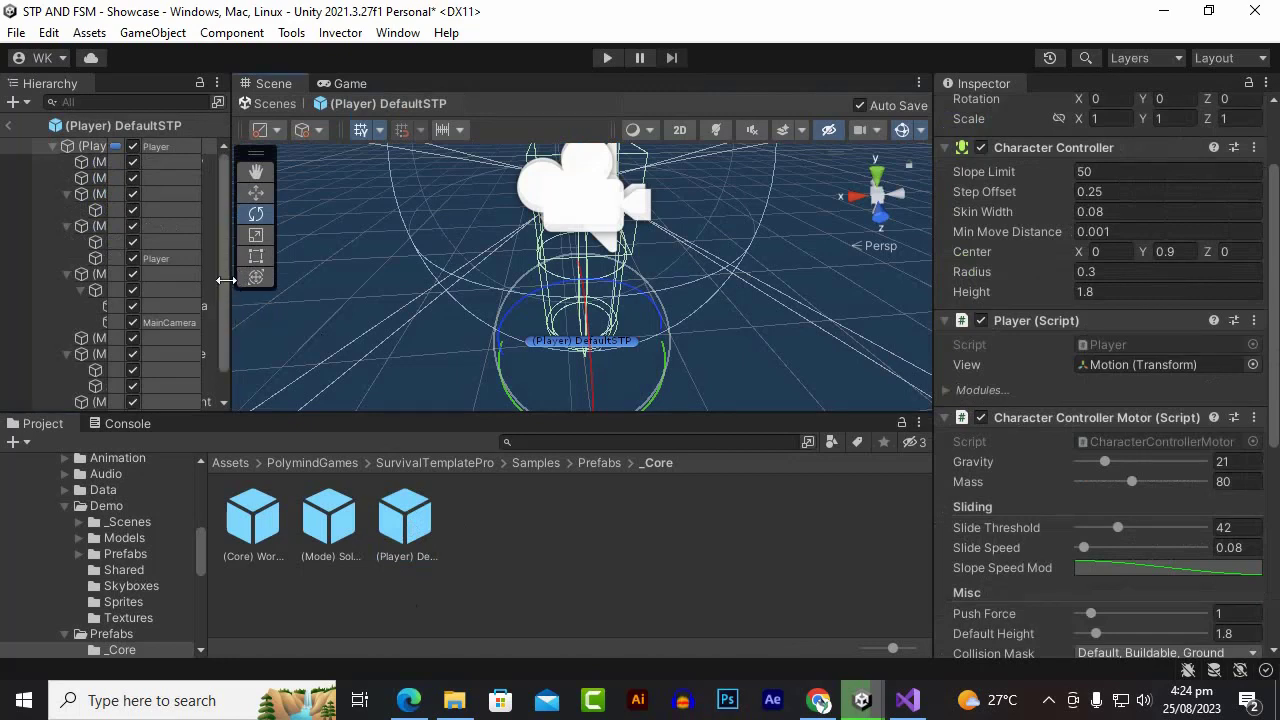
# Select the (Hitbox) Body object under (Modules) Body in the player prefab and review its components.
pyautogui.moveTo(231, 283); pyautogui.dragTo(473, 300)
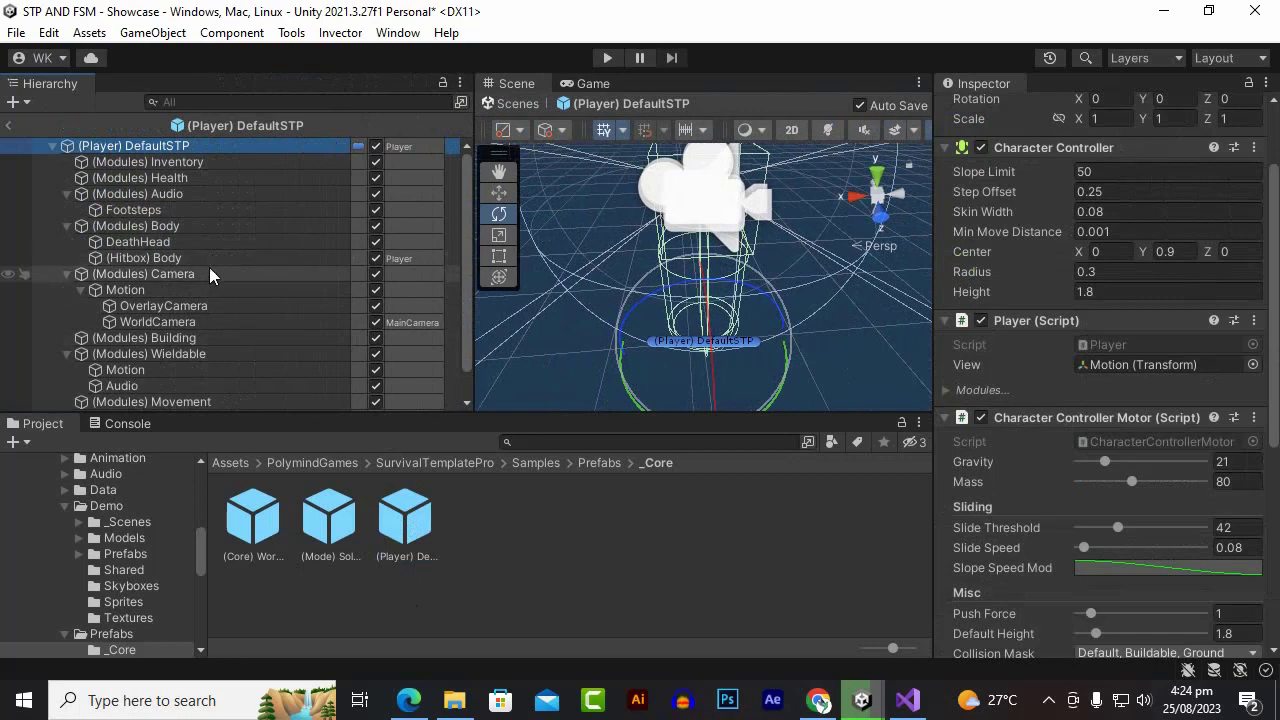
pyautogui.scroll(-1, 209, 270)
pyautogui.scroll(1, 217, 314)
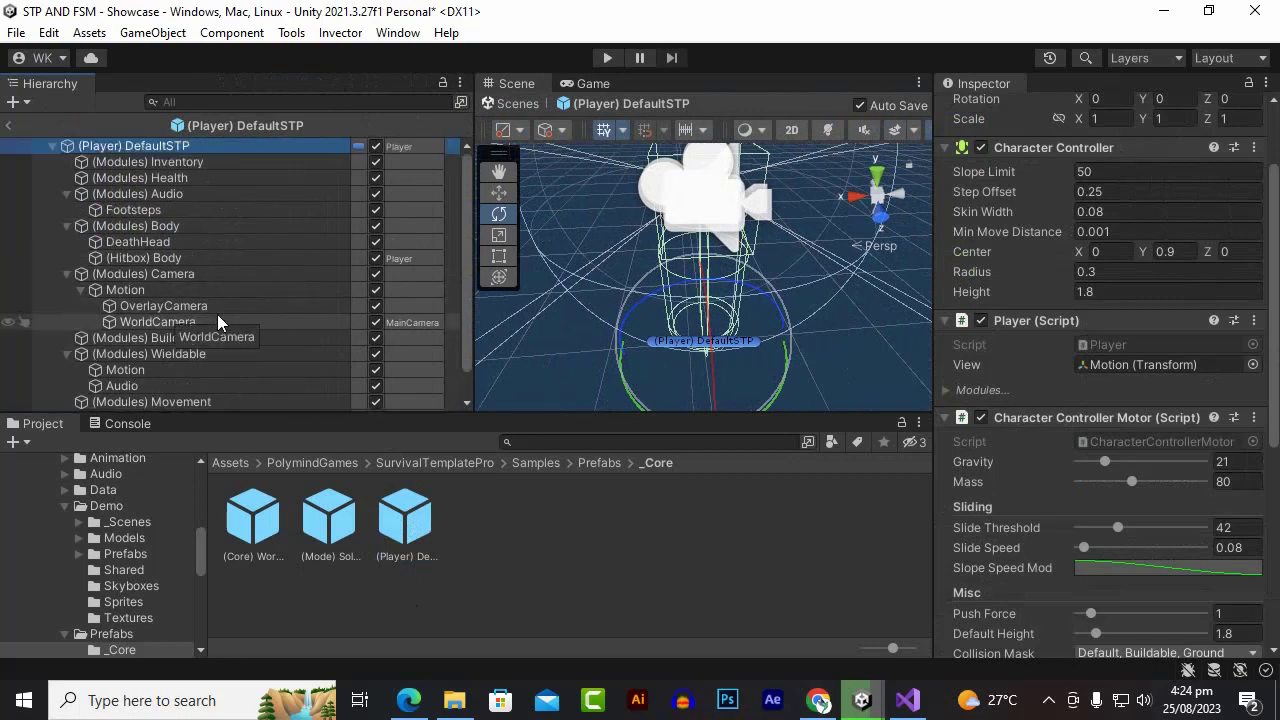
pyautogui.scroll(-1, 217, 314)
pyautogui.scroll(1, 217, 314)
pyautogui.click(159, 260)
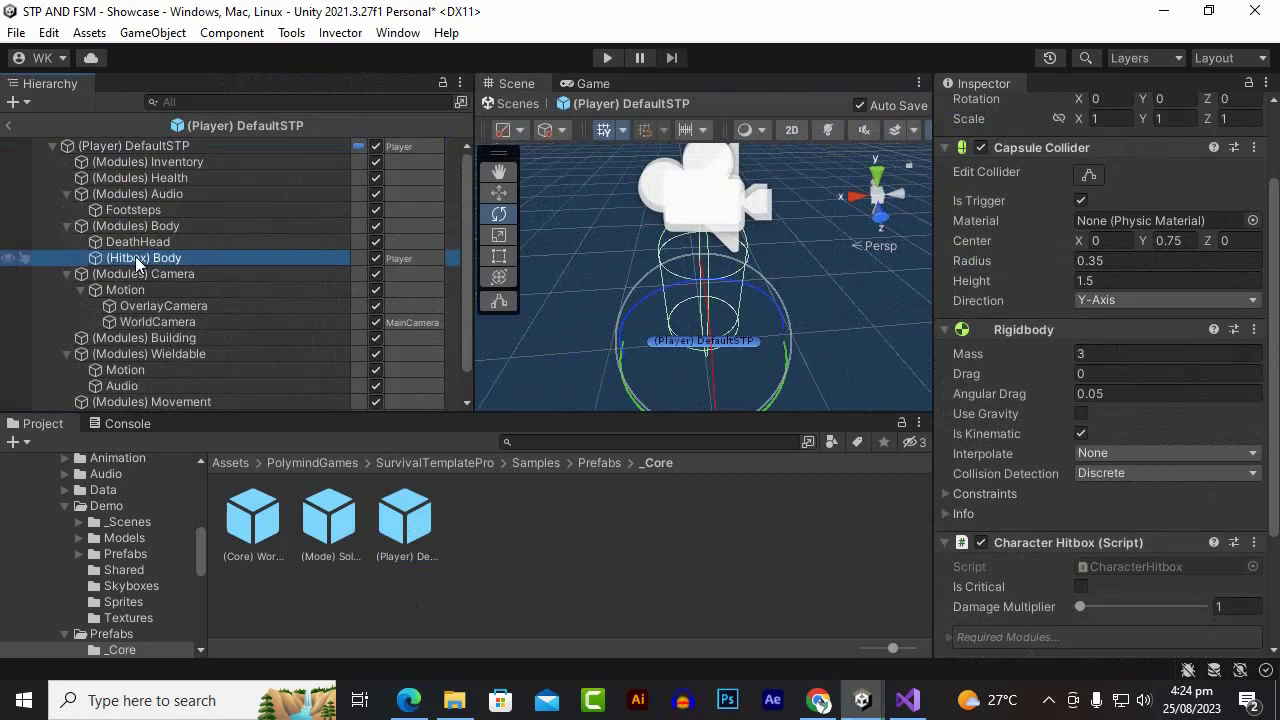
pyautogui.scroll(-4, 1027, 458)
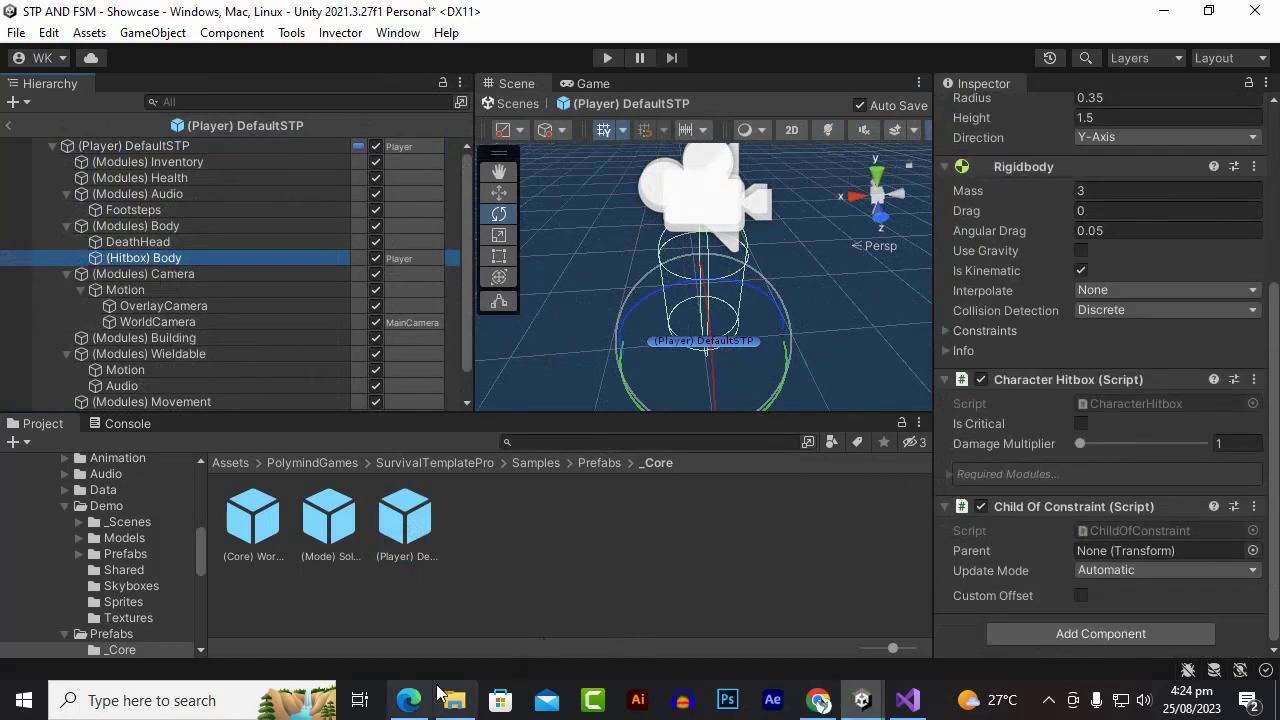
# Switch to the integration PDF in Edge and study the Player Setup screenshot of the hitbox with the FSM AI Player Damage component.
pyautogui.click(409, 700)
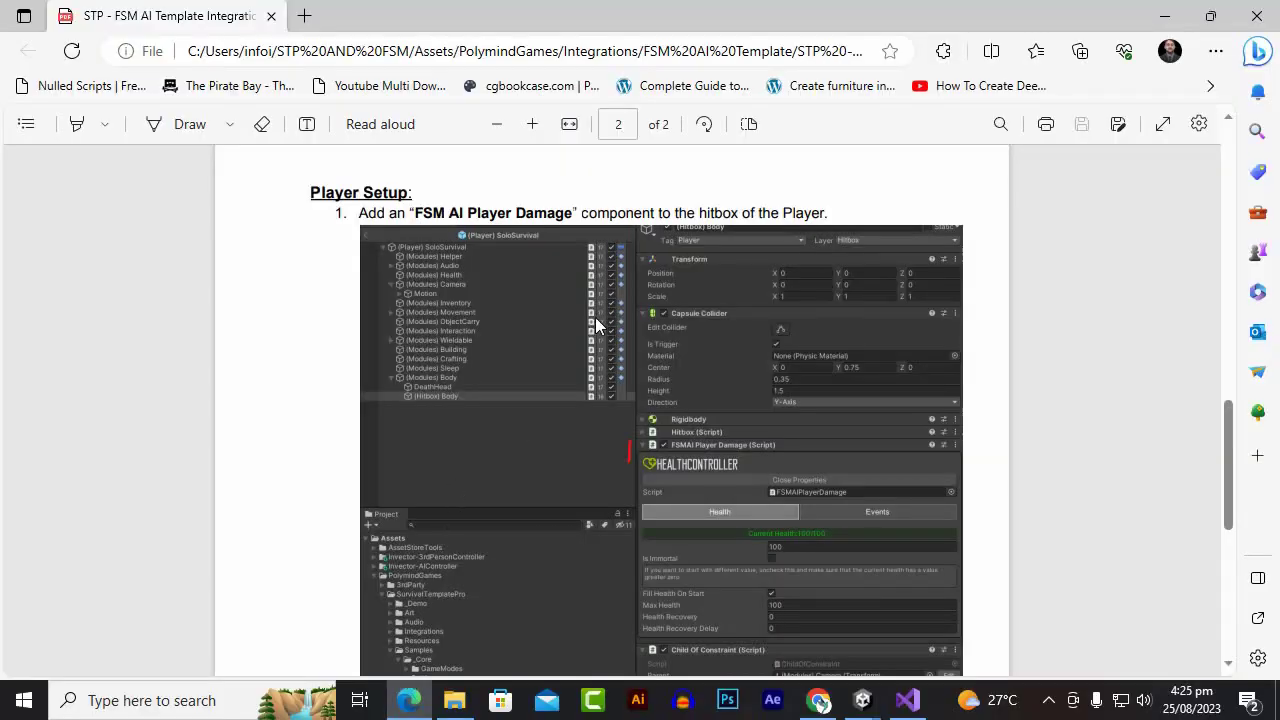
pyautogui.scroll(-4, 800, 210)
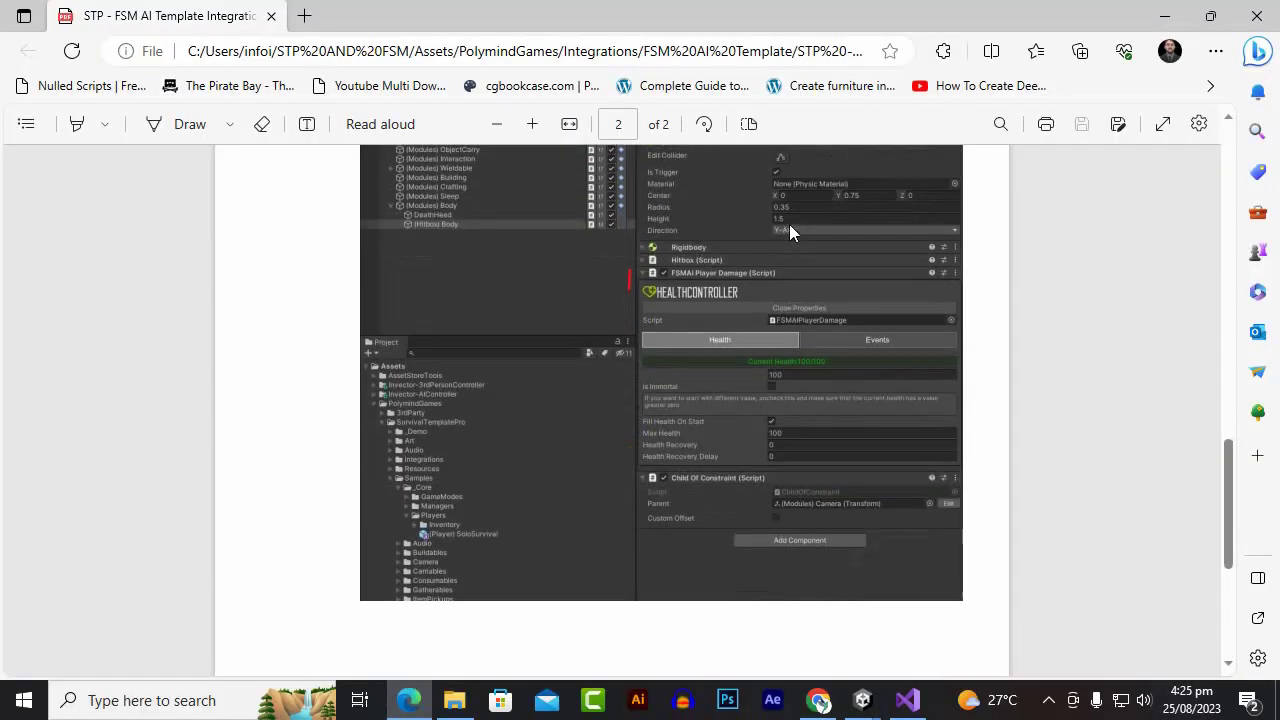
pyautogui.scroll(4, 789, 224)
pyautogui.scroll(-3, 730, 297)
pyautogui.scroll(4, 650, 316)
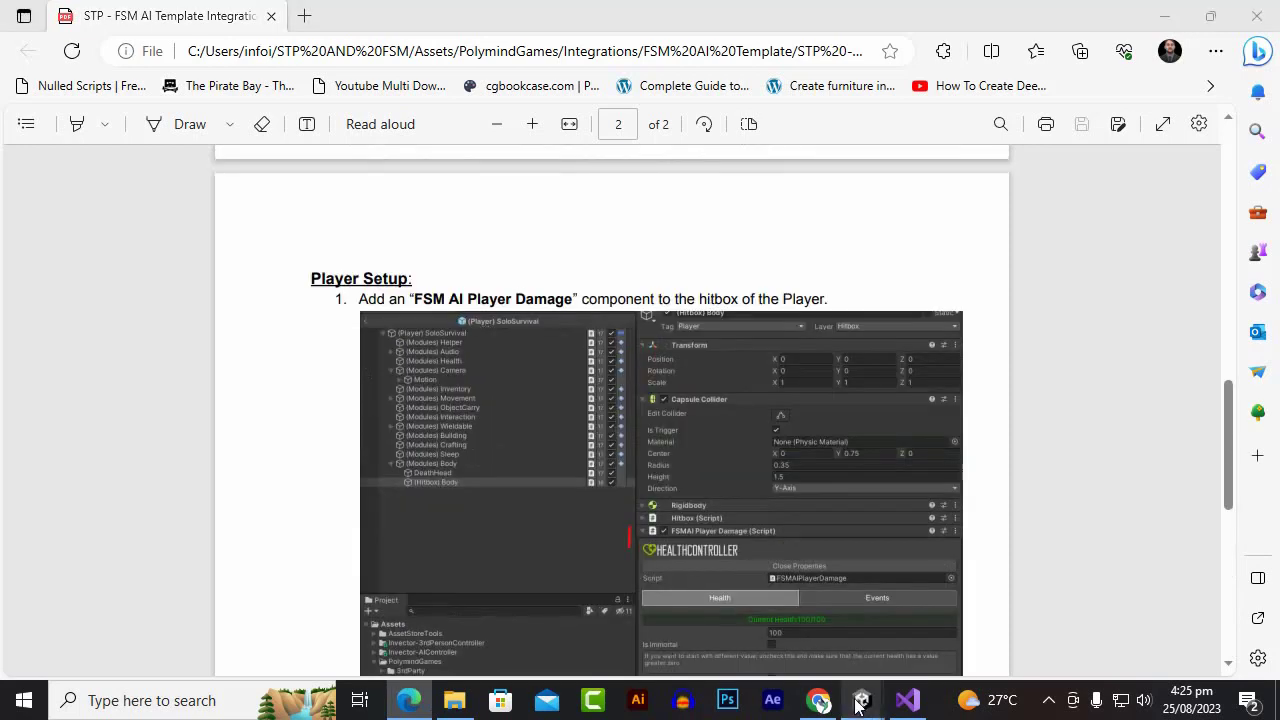
# Return to Unity and add the FSMAI Player Damage component to the (Hitbox) Body object.
pyautogui.moveTo(862, 698)
pyautogui.click(1070, 640)
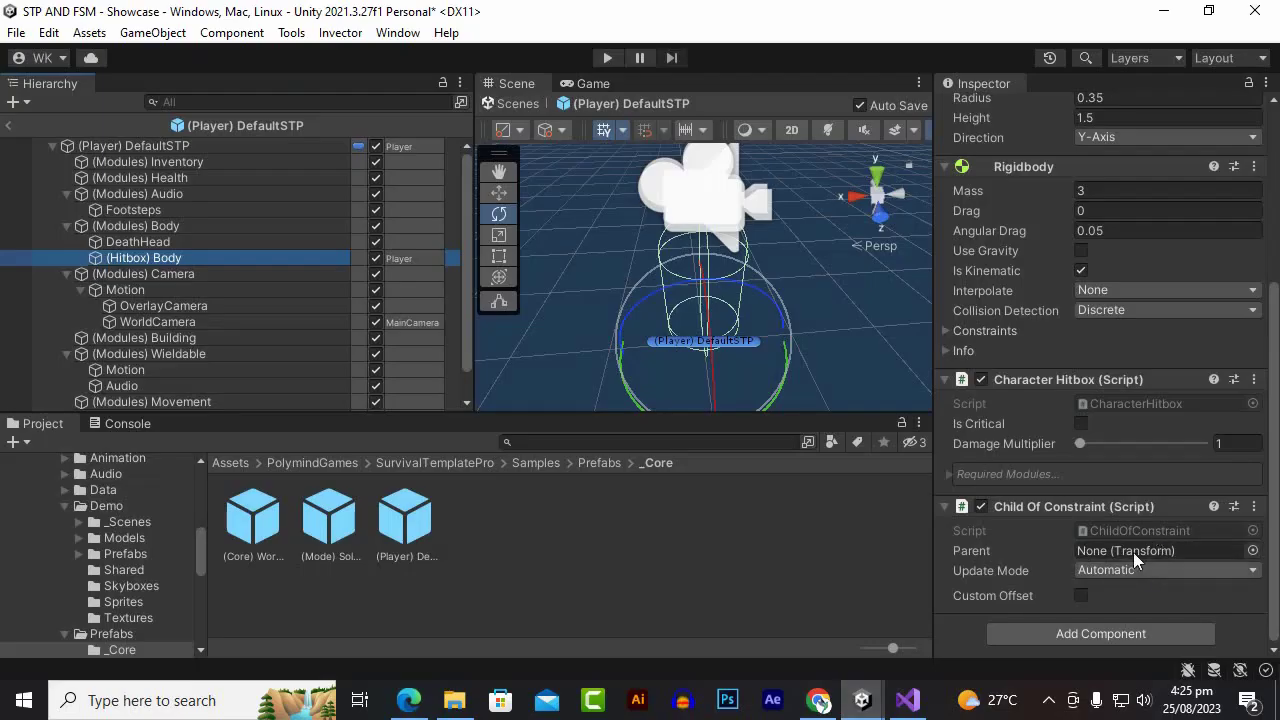
pyautogui.click(1075, 633)
pyautogui.write('fs')
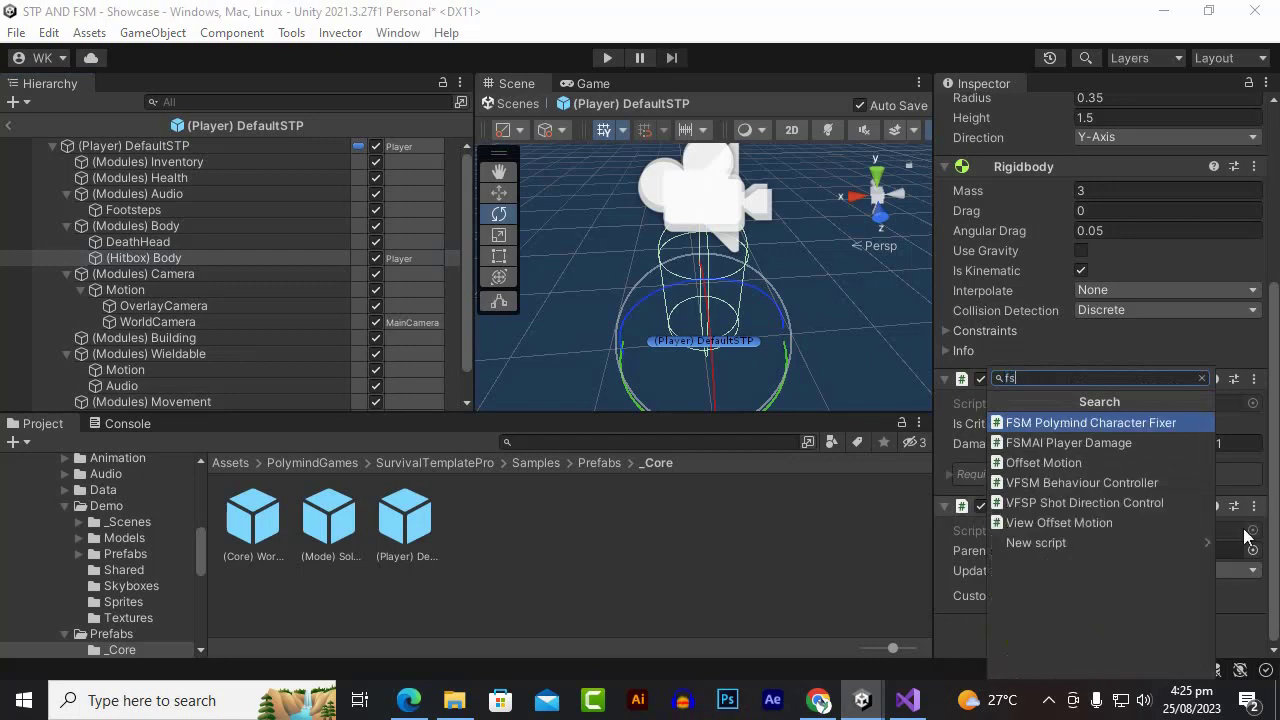
pyautogui.click(1125, 442)
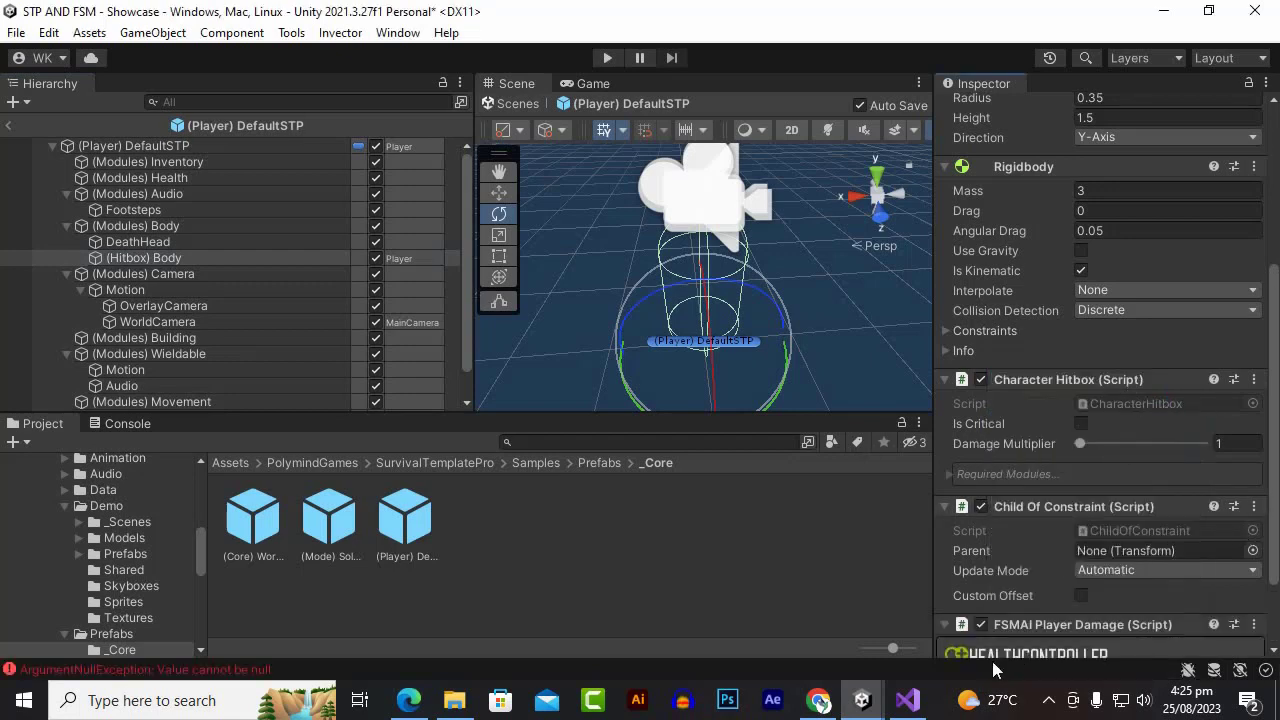
pyautogui.scroll(-3, 1020, 590)
pyautogui.click(1067, 584)
pyautogui.scroll(-5, 1067, 582)
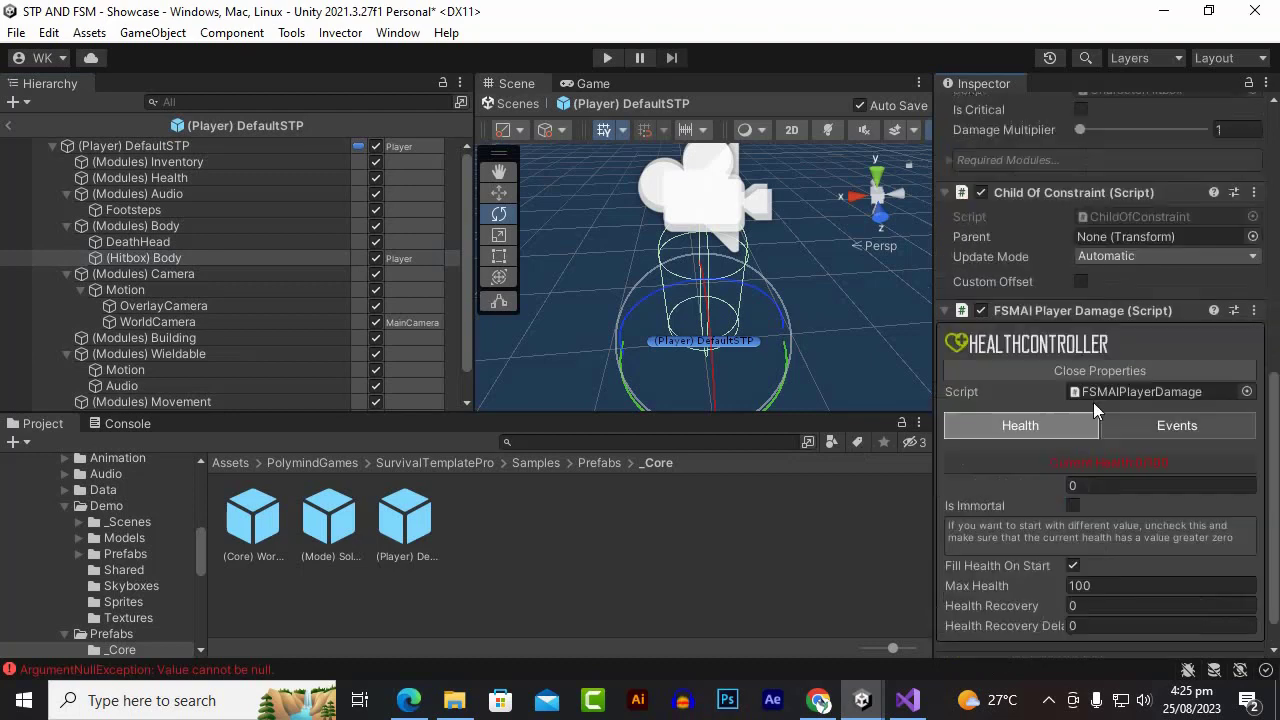
# Set the FSMAI Player Damage component's current health to 20, keeping Max Health at 100.
pyautogui.scroll(-2, 1090, 480)
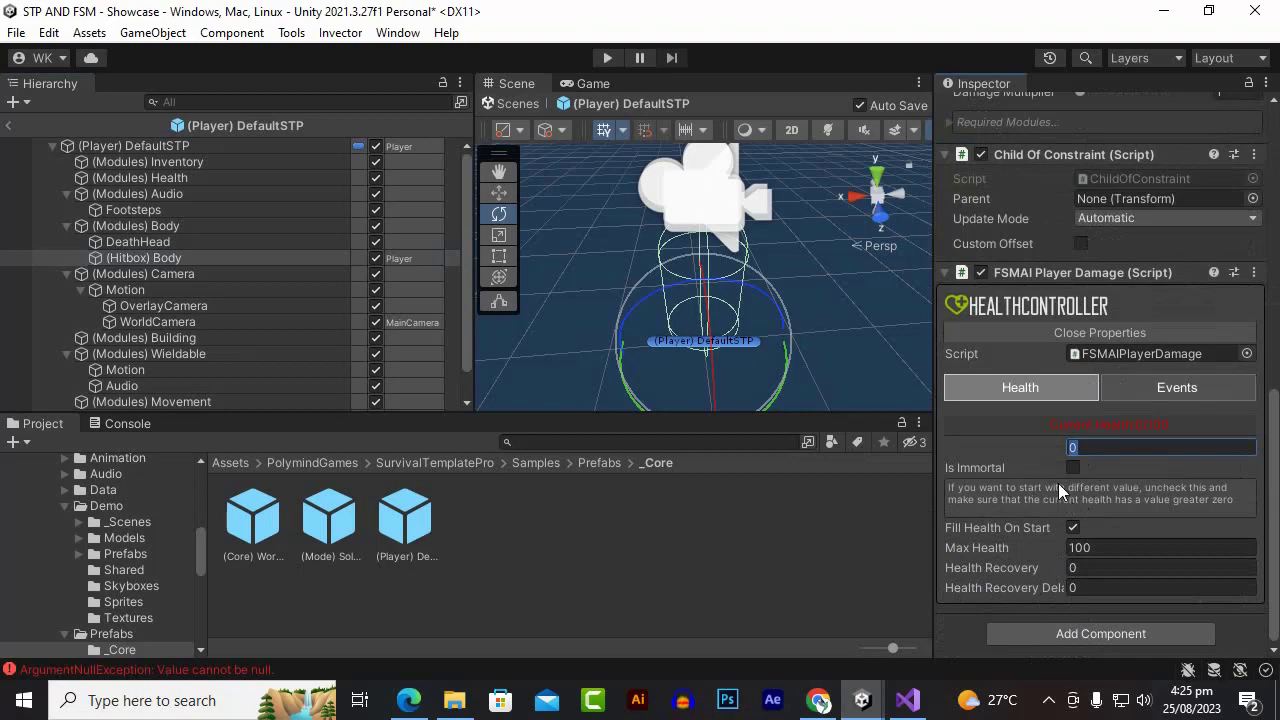
pyautogui.click(1117, 550)
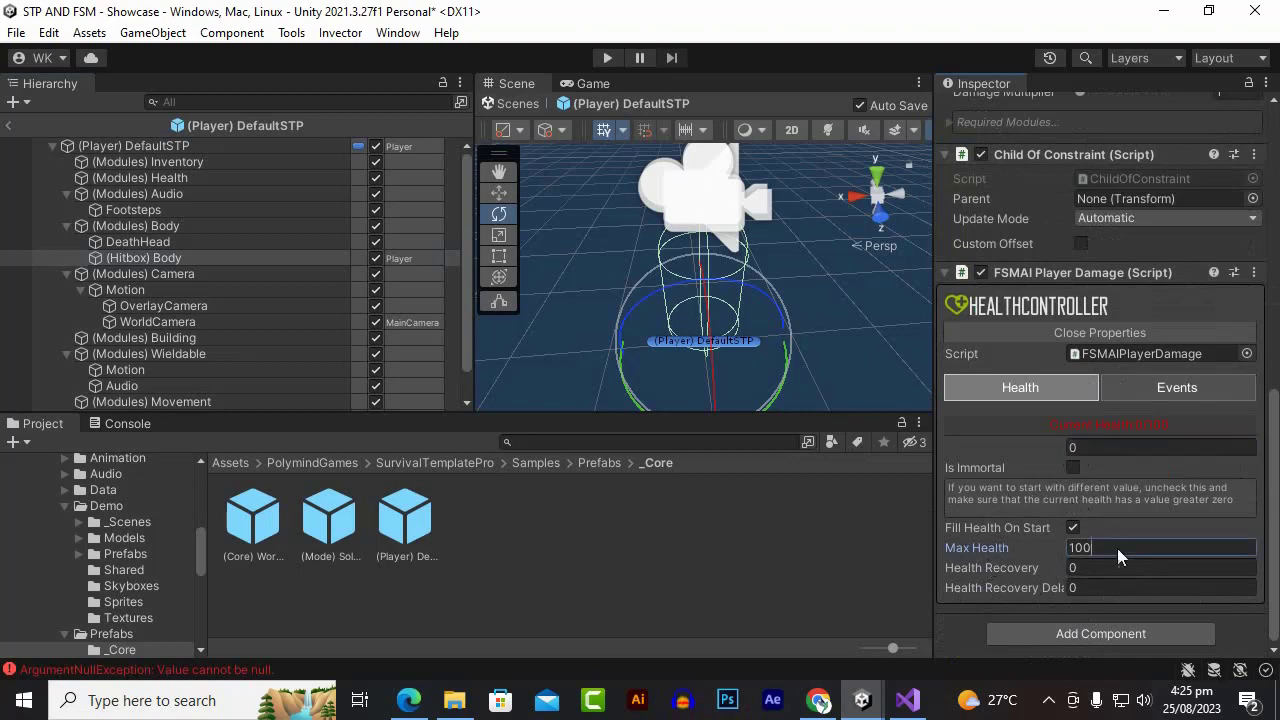
pyautogui.press('Tab')
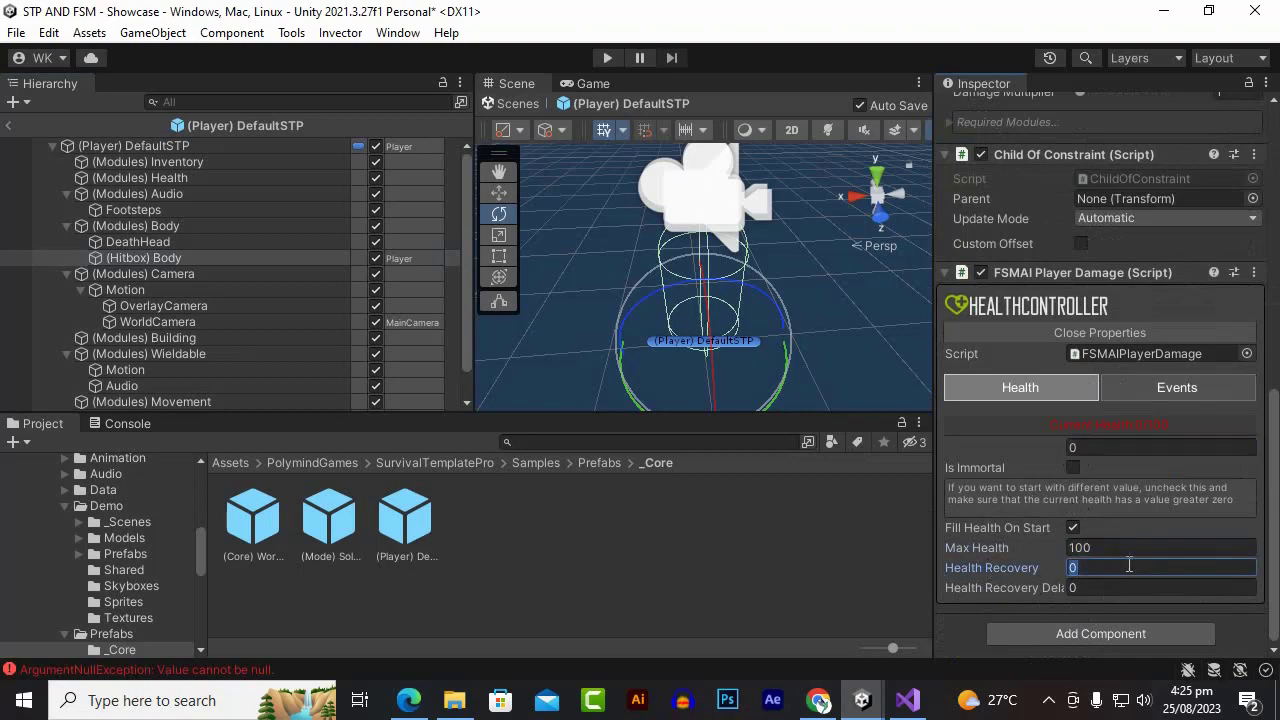
pyautogui.click(1071, 466)
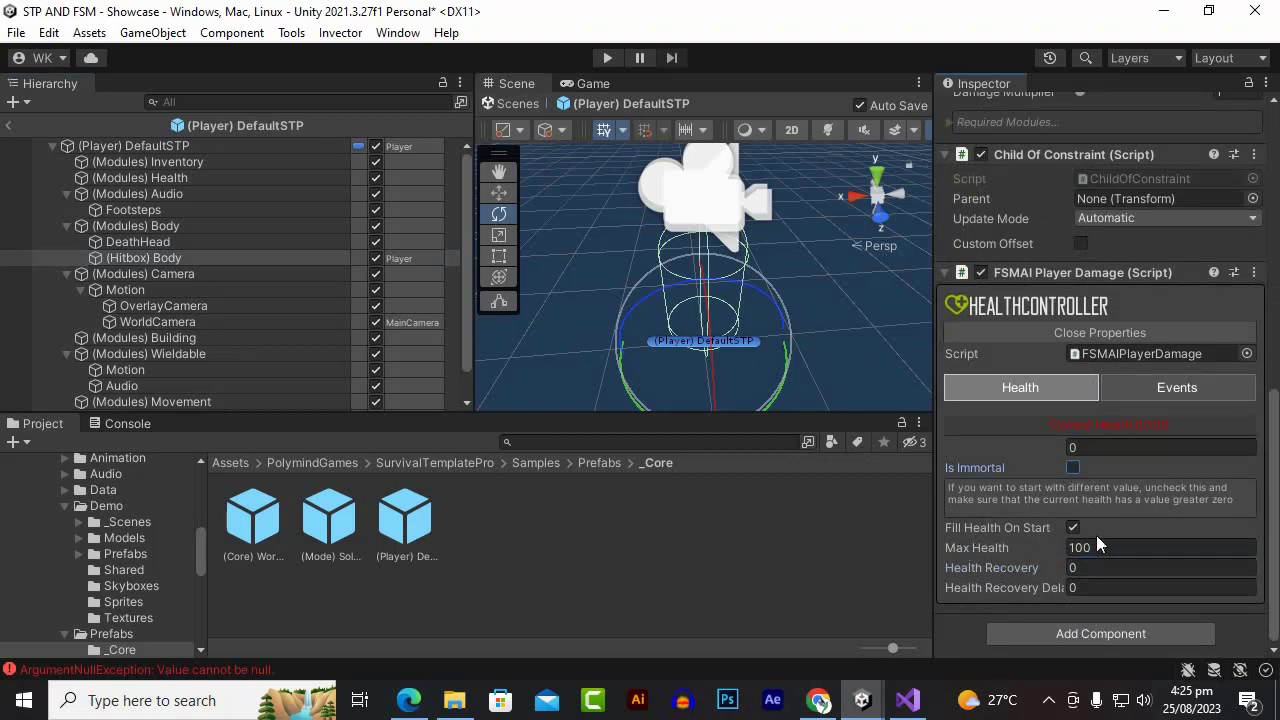
pyautogui.scroll(3, 1100, 530)
pyautogui.scroll(-3, 1110, 550)
pyautogui.write('40')
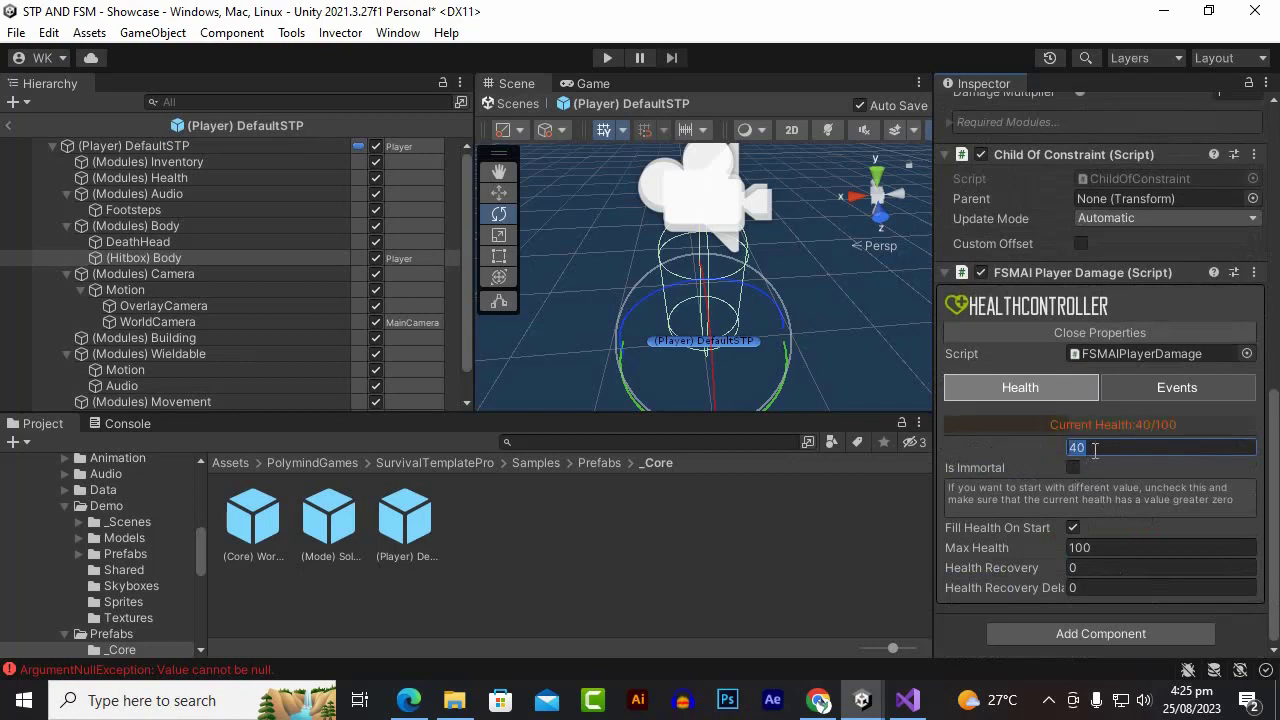
pyautogui.write('20')
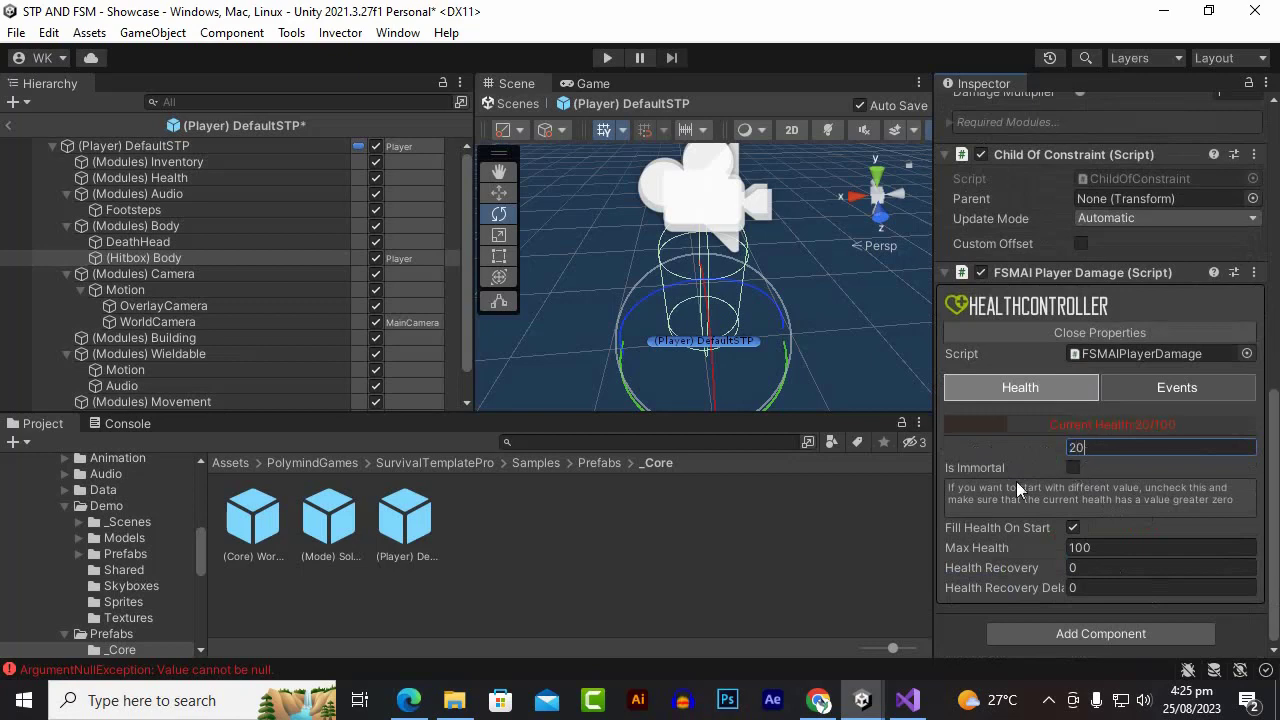
pyautogui.click(902, 468)
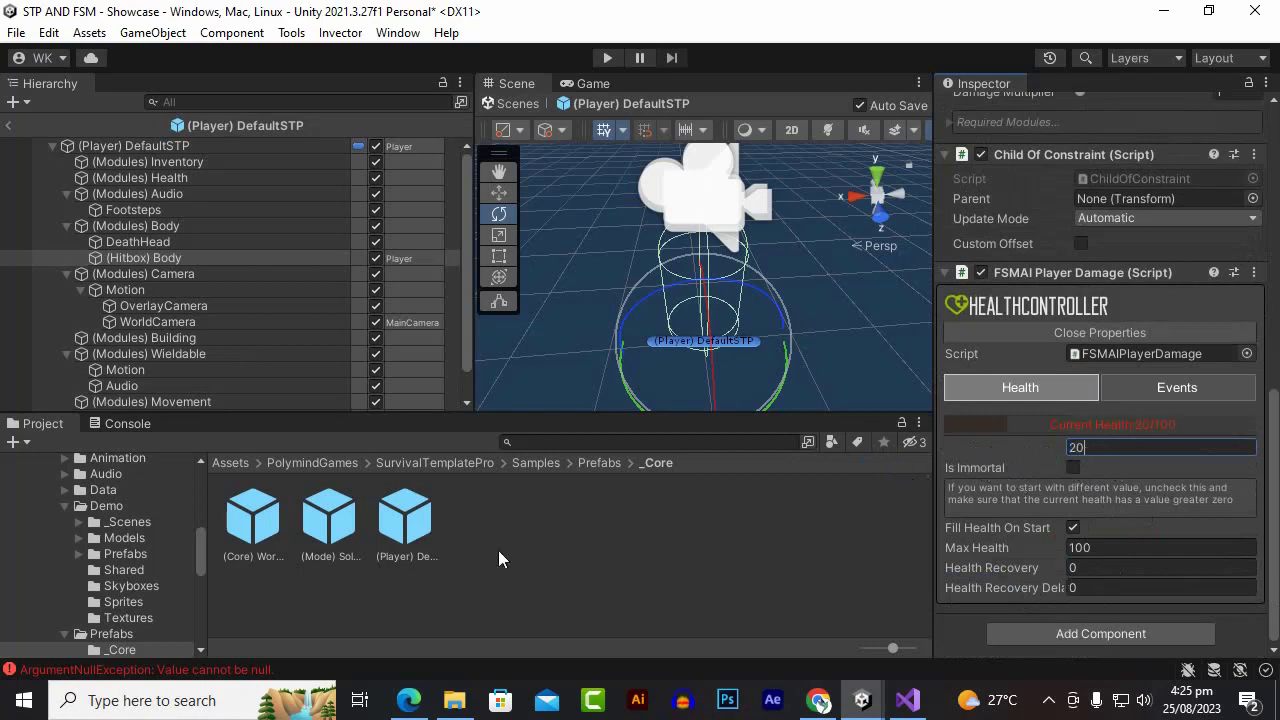
# Switch to the integration PDF in Edge and check the end of the Player Setup section for further instructions.
pyautogui.moveTo(939, 358); pyautogui.dragTo(979, 358)
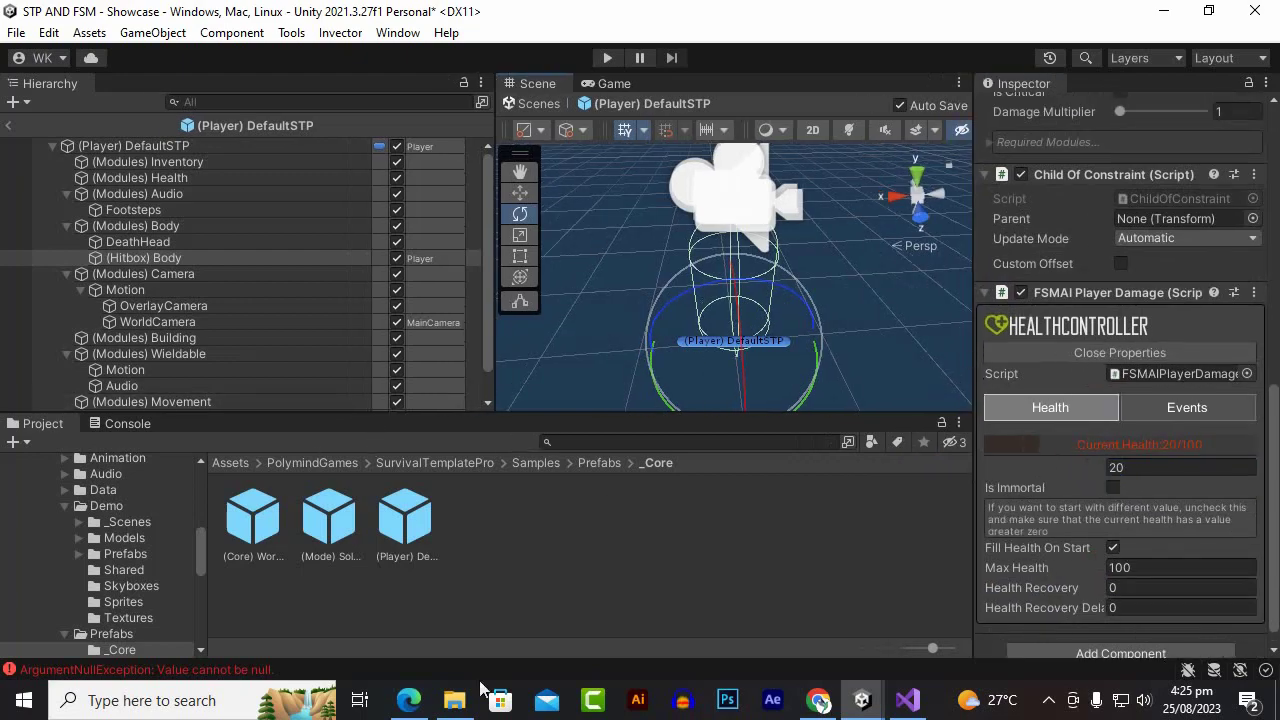
pyautogui.click(408, 700)
pyautogui.scroll(-5, 604, 414)
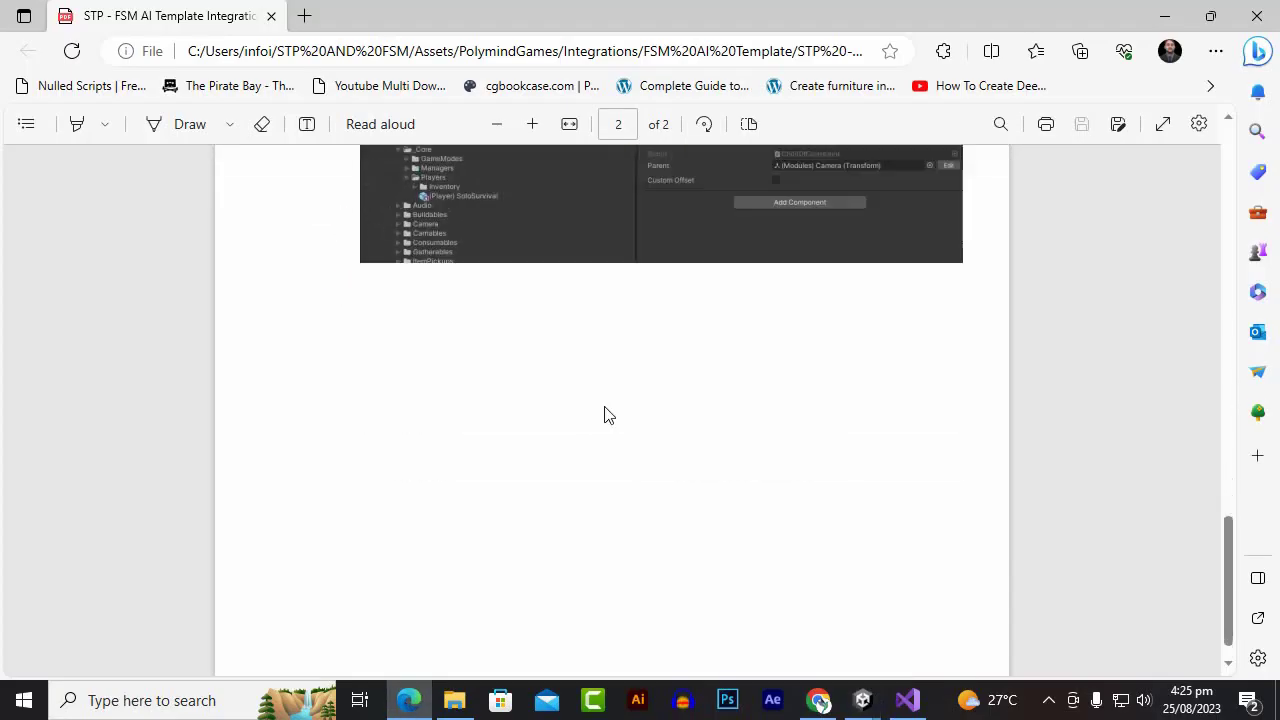
pyautogui.scroll(5, 604, 414)
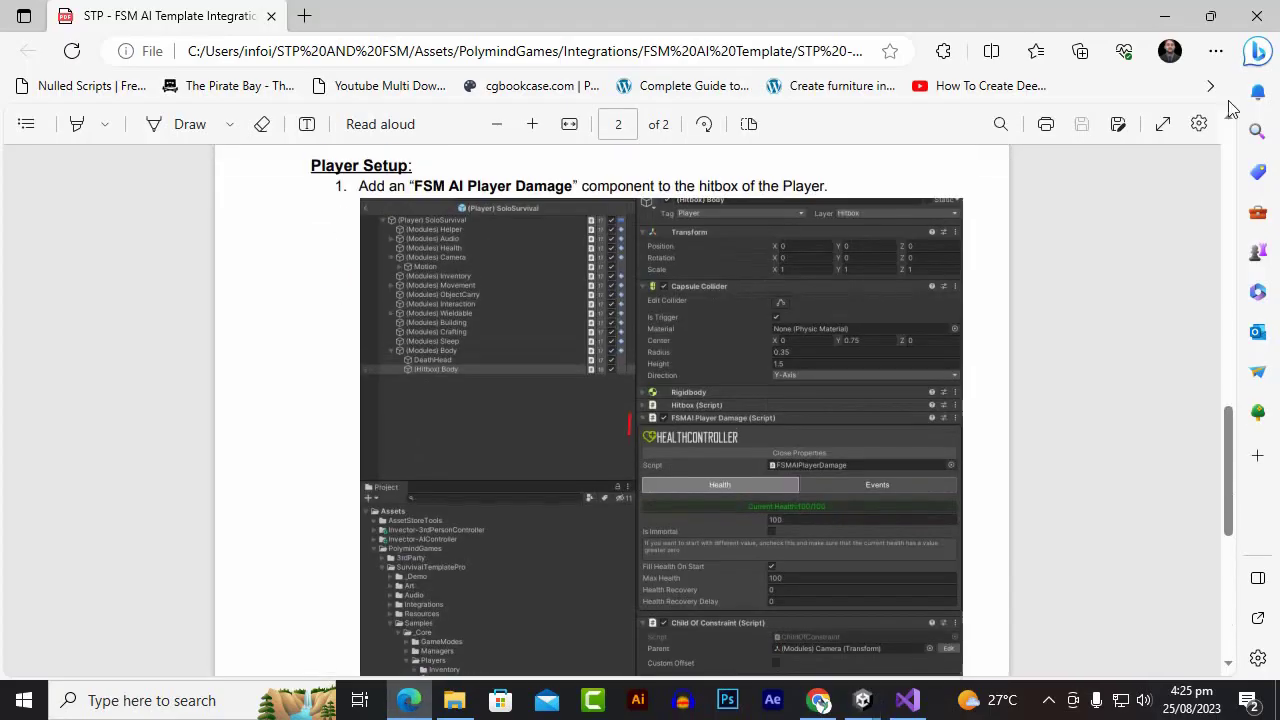
# Return to Unity, leave the player prefab for the Showcase scene, and go to the project's root Assets folder.
pyautogui.click(1160, 12)
pyautogui.moveTo(486, 308); pyautogui.dragTo(441, 314)
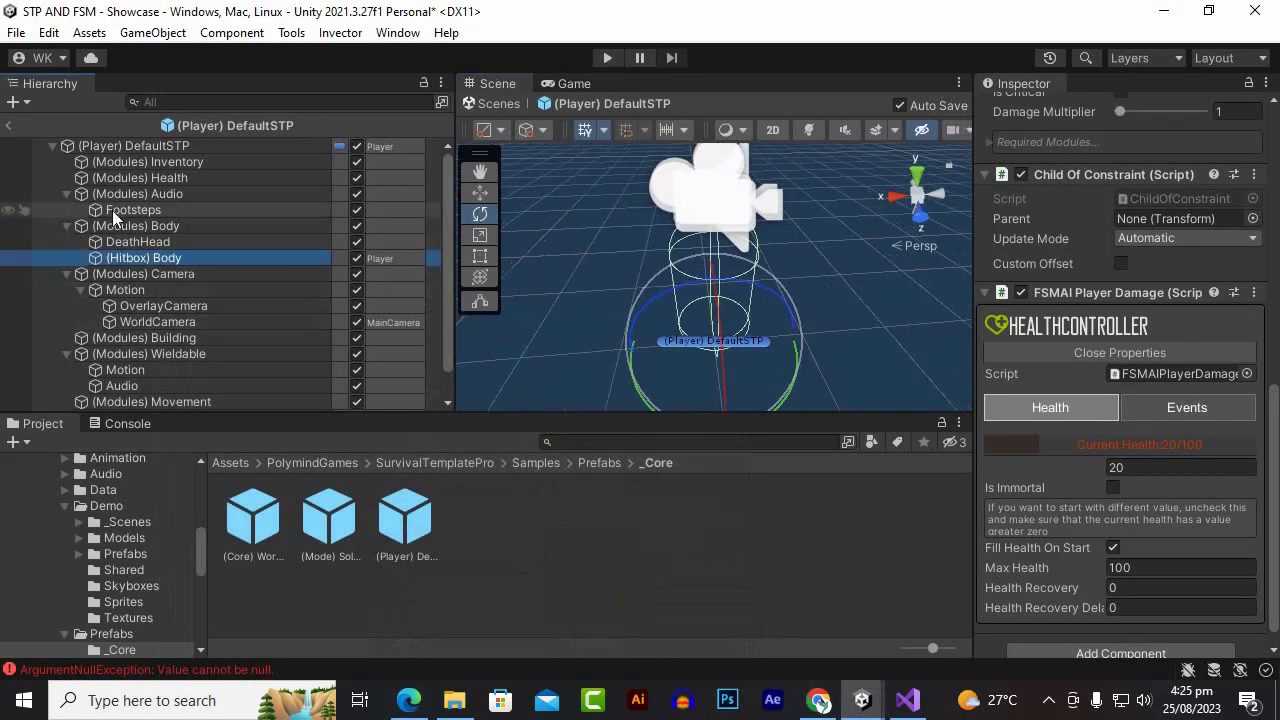
pyautogui.click(12, 127)
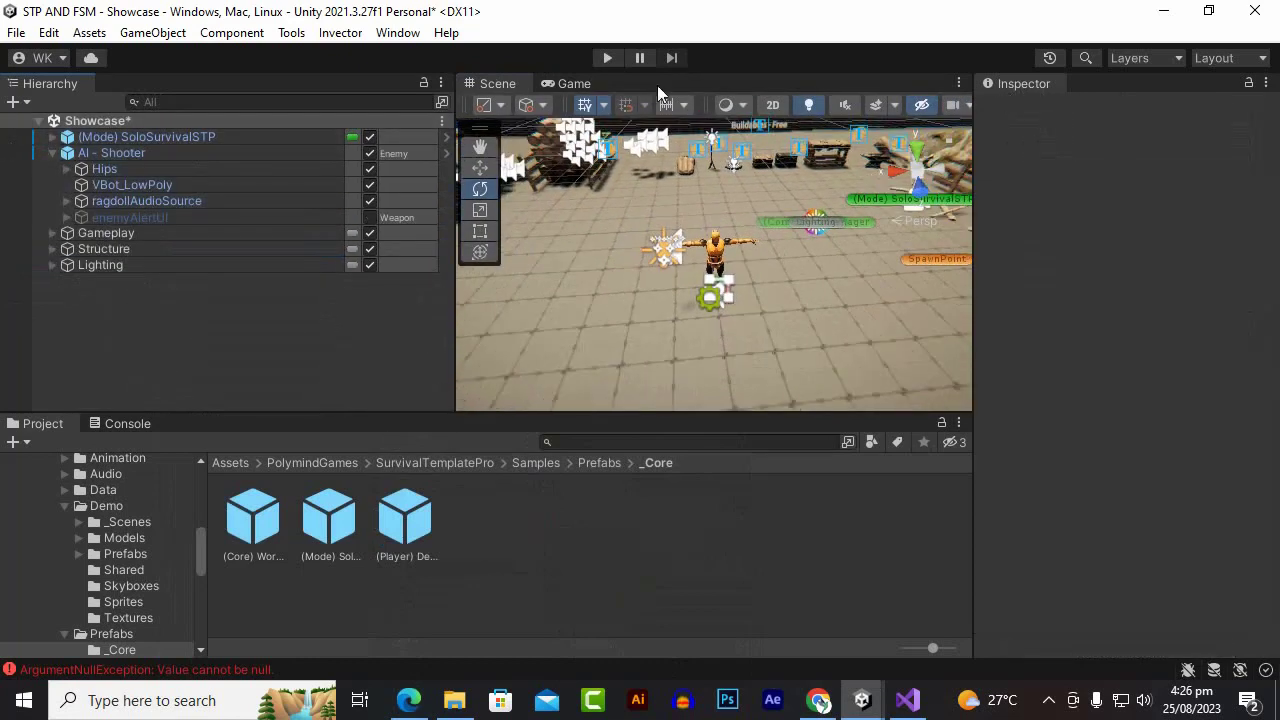
pyautogui.click(226, 466)
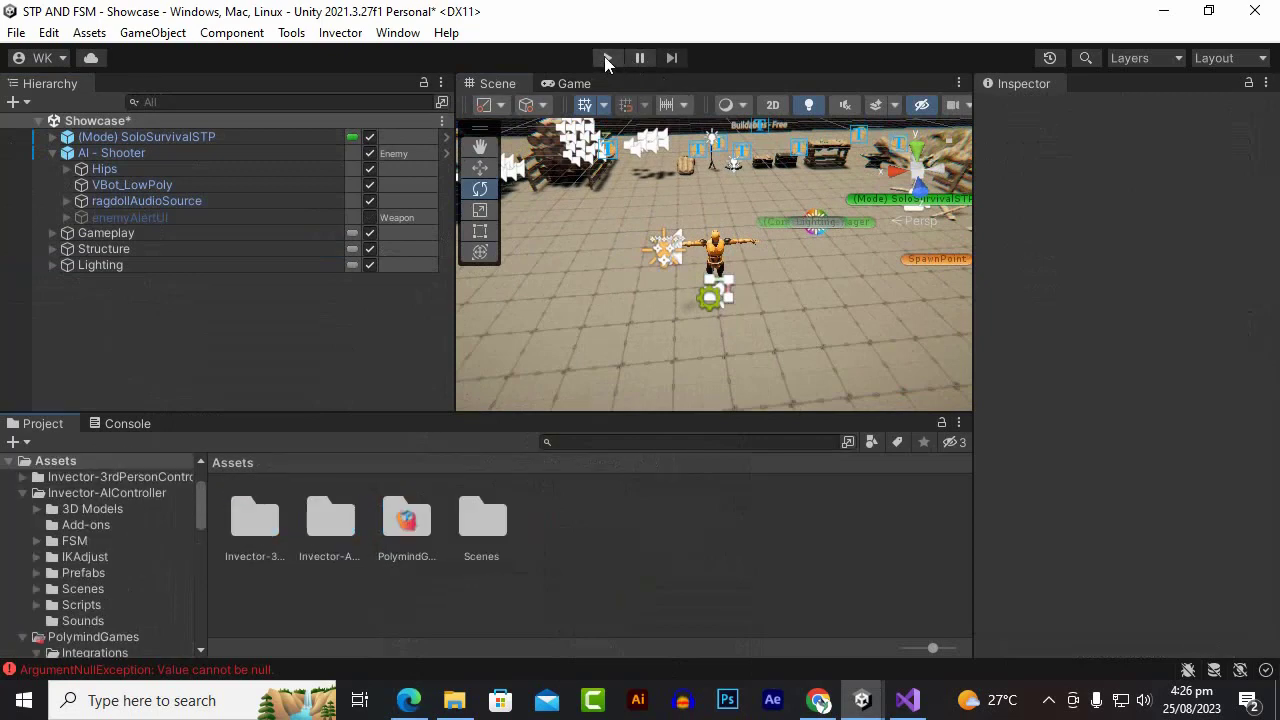
# Play-test the Showcase scene by repeatedly attacking the AI - Shooter enemy with the spear.
pyautogui.click(606, 57)
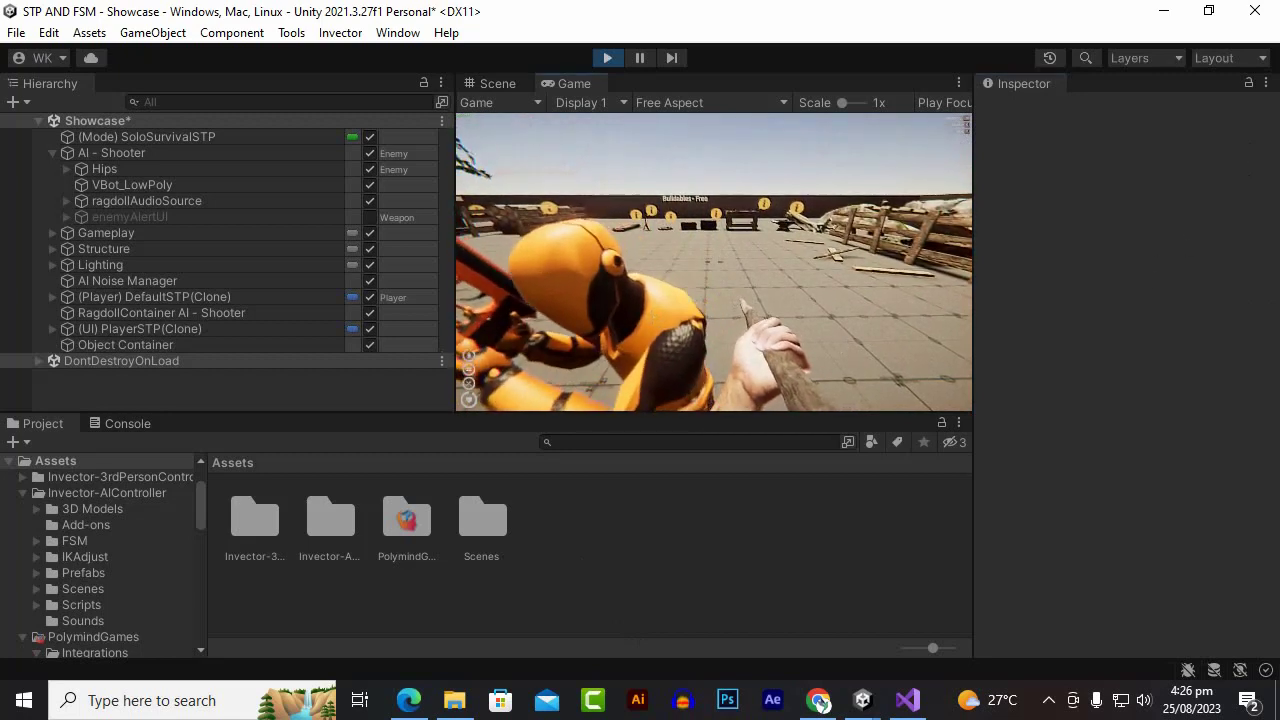
pyautogui.click(640, 343)
pyautogui.click(640, 343)
pyautogui.click(640, 343)
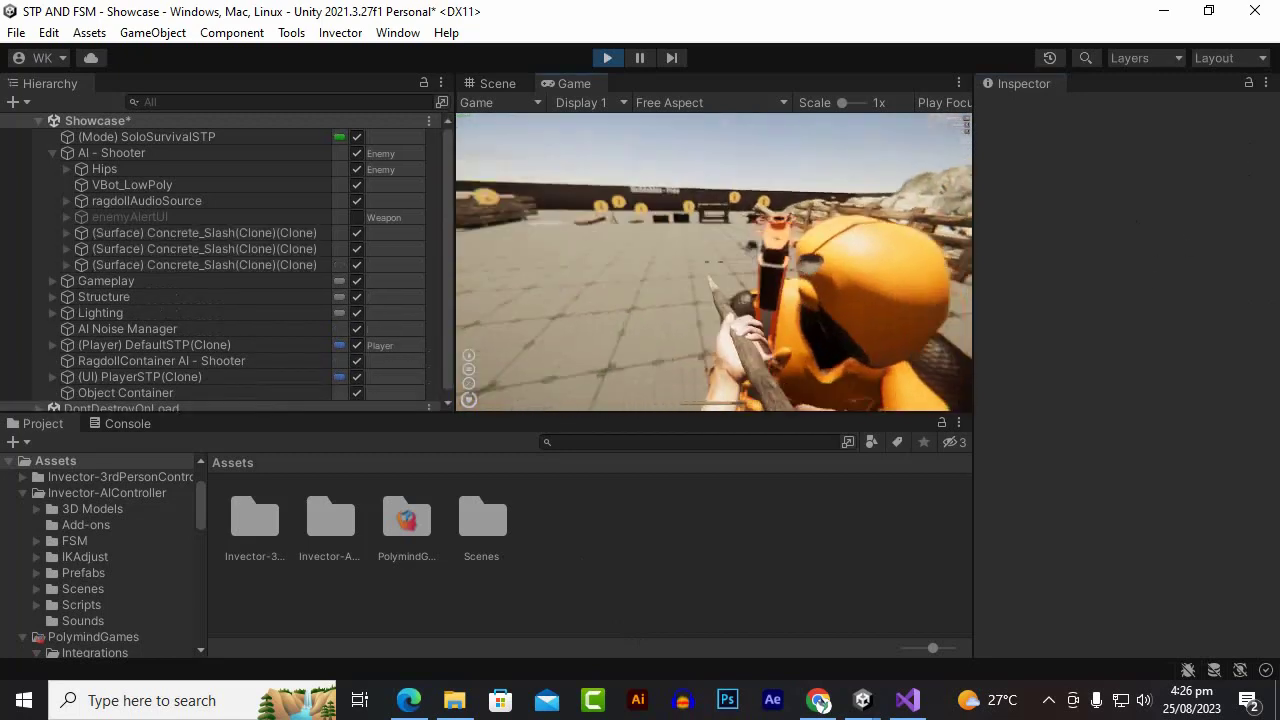
pyautogui.click(640, 343)
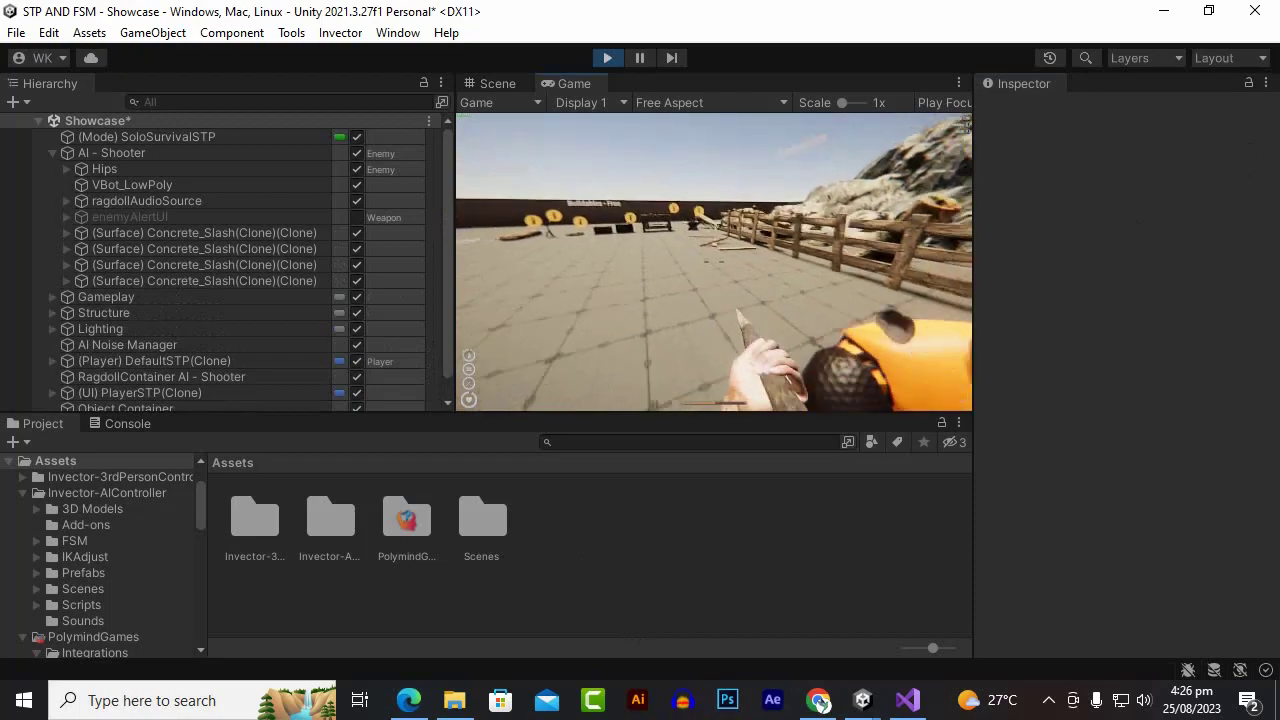
pyautogui.click(640, 343)
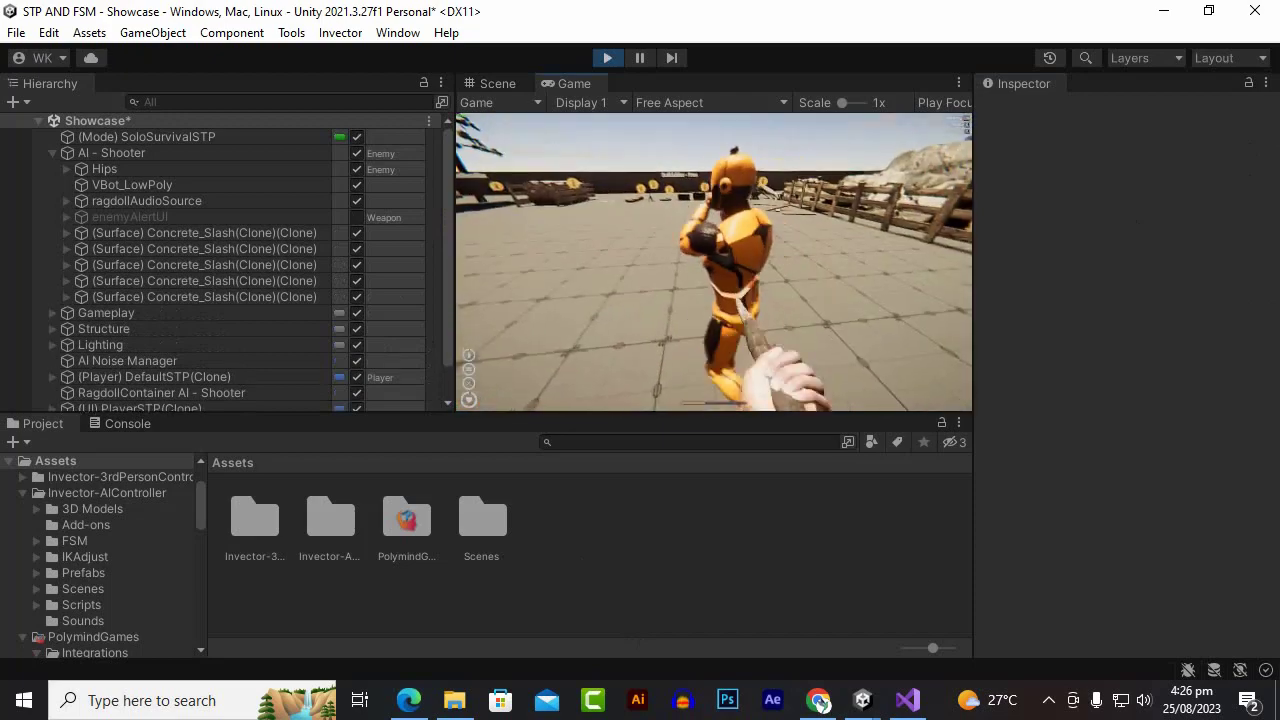
pyautogui.click(640, 343)
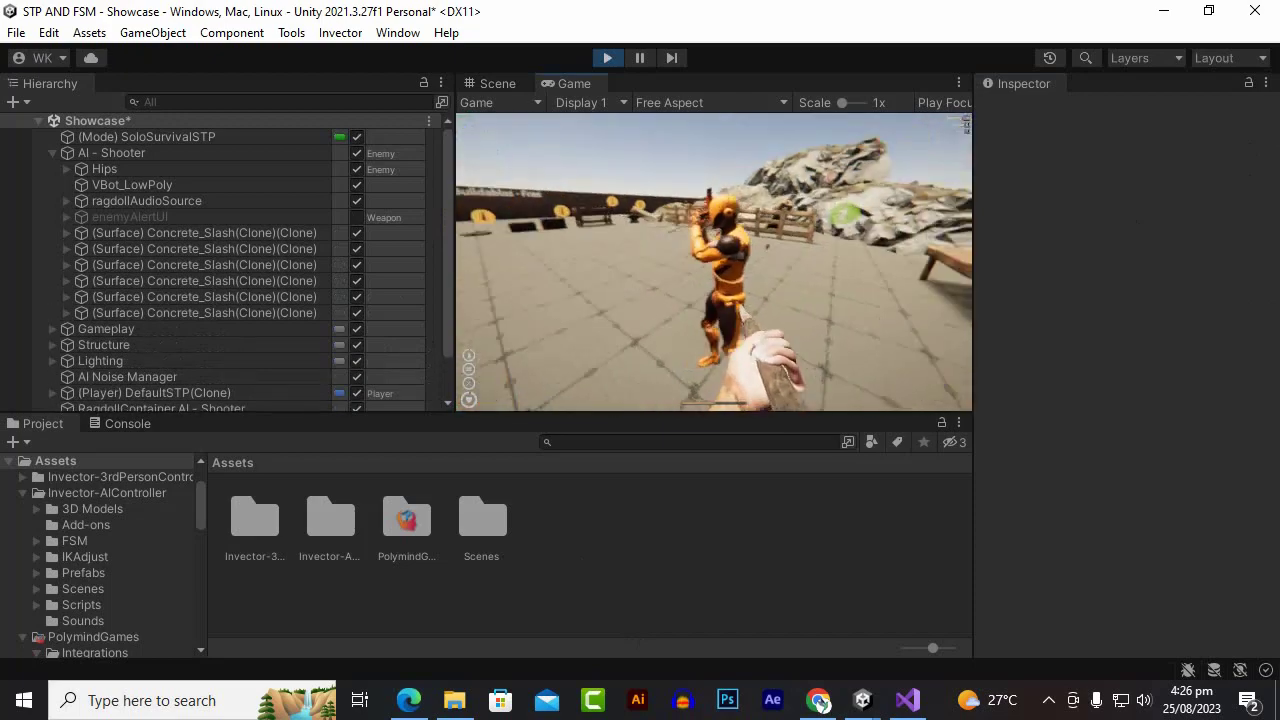
pyautogui.click(640, 343)
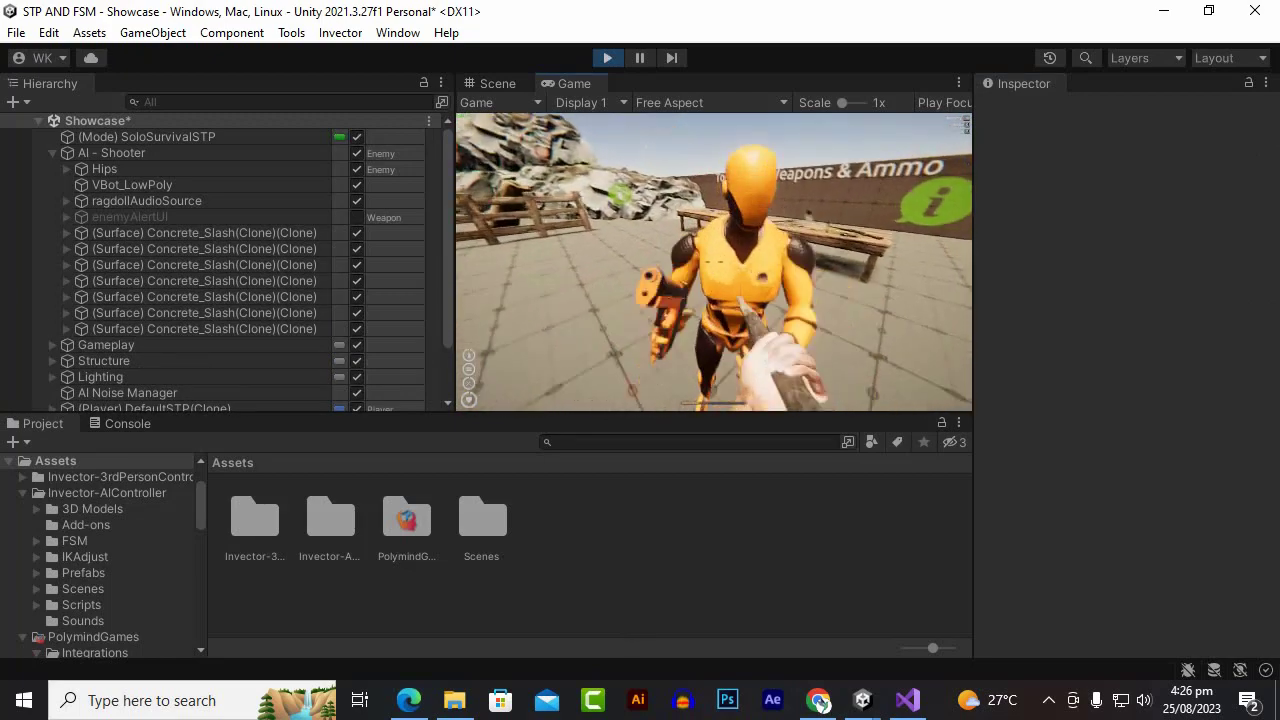
pyautogui.click(640, 343)
pyautogui.click(640, 343)
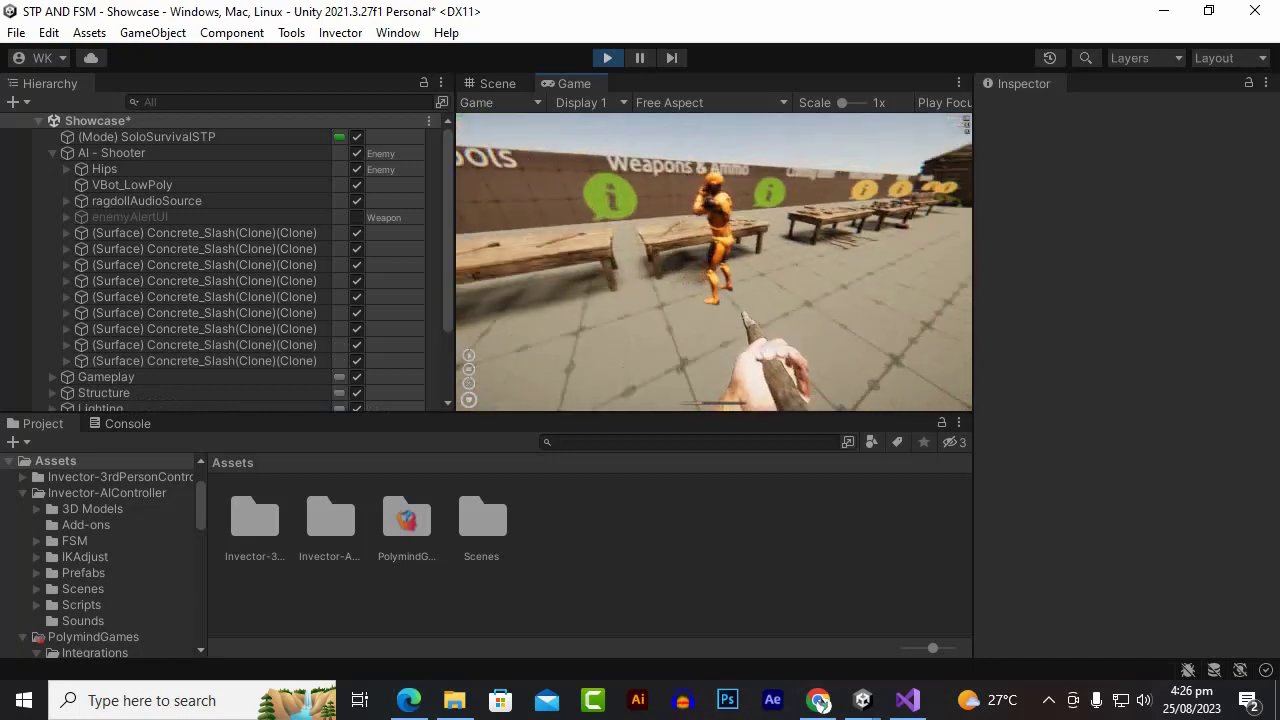
pyautogui.click(714, 262)
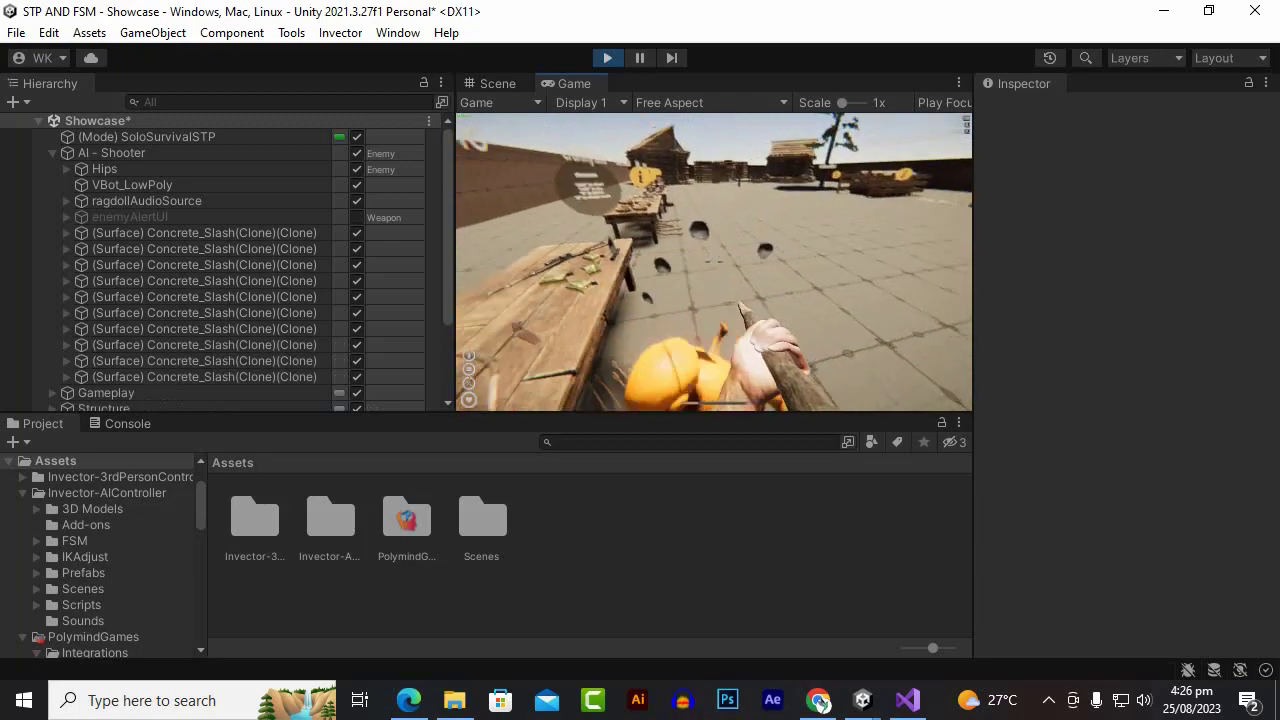
pyautogui.press('w')
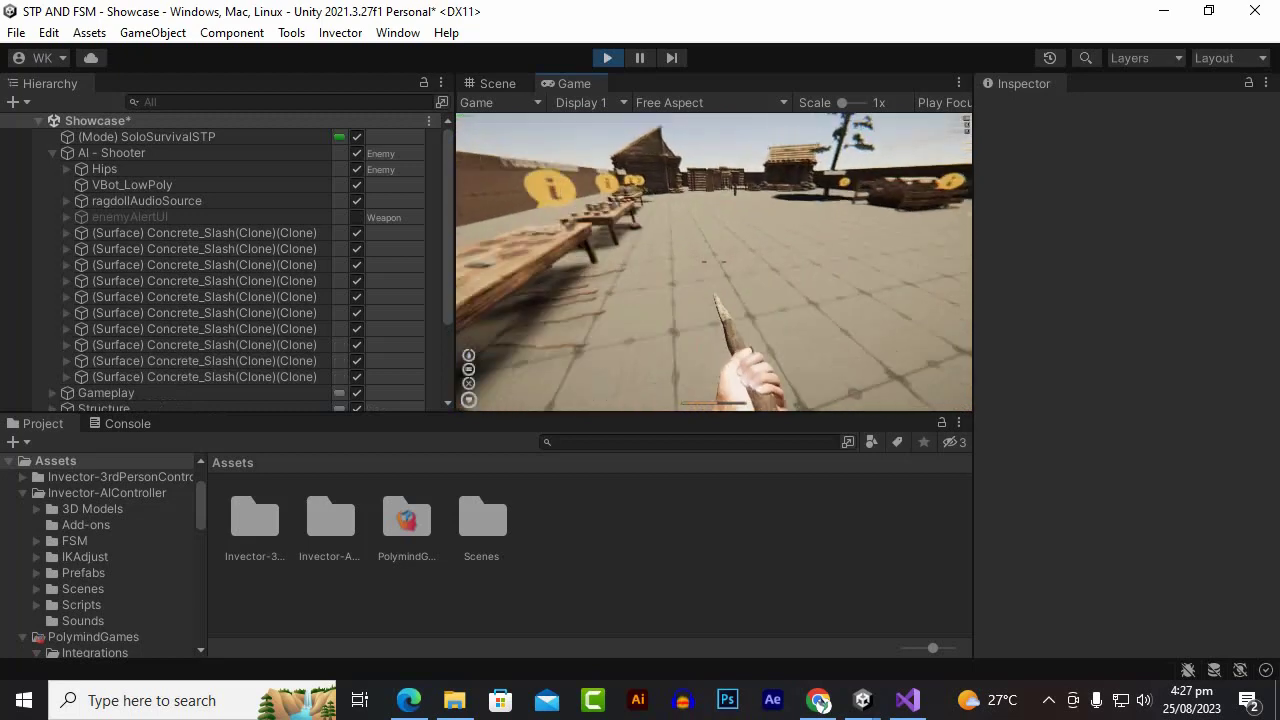
# Release the cursor from the running game, enlarge the Game view, and stop the play test.
pyautogui.press('Escape')
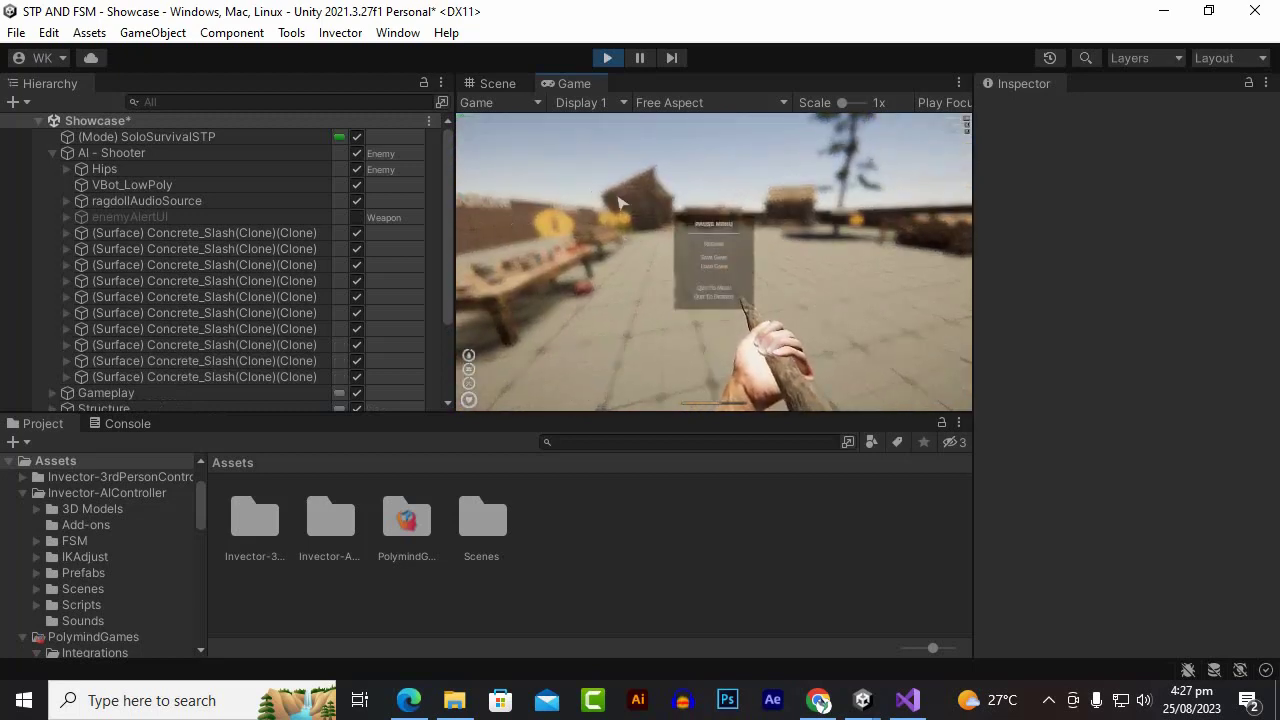
pyautogui.press('Escape')
pyautogui.moveTo(455, 206); pyautogui.dragTo(222, 206)
pyautogui.moveTo(717, 414); pyautogui.dragTo(717, 467)
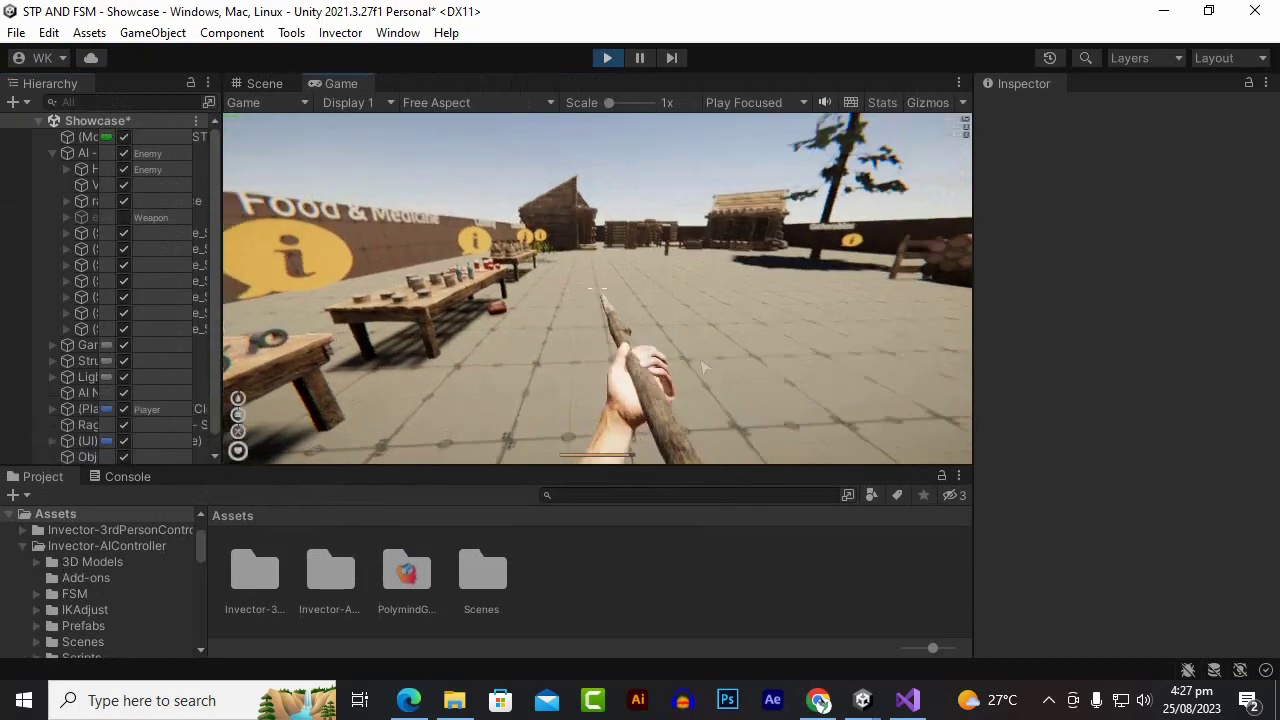
pyautogui.click(609, 58)
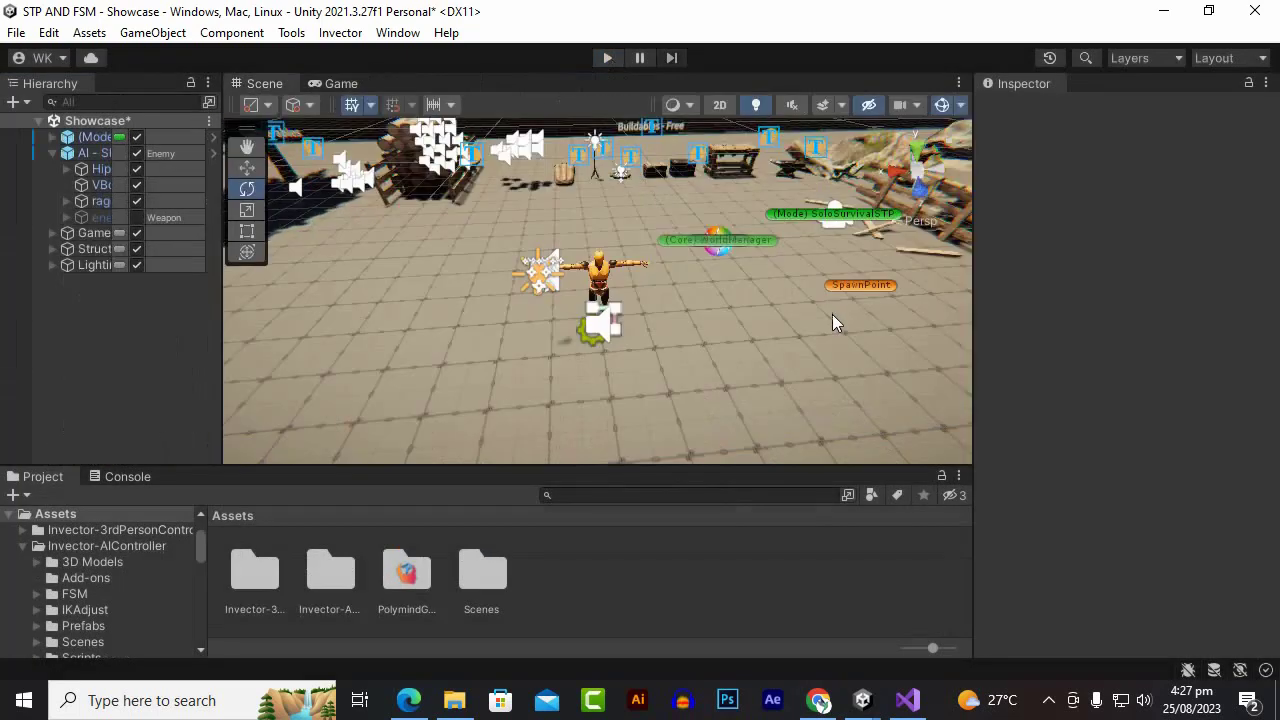